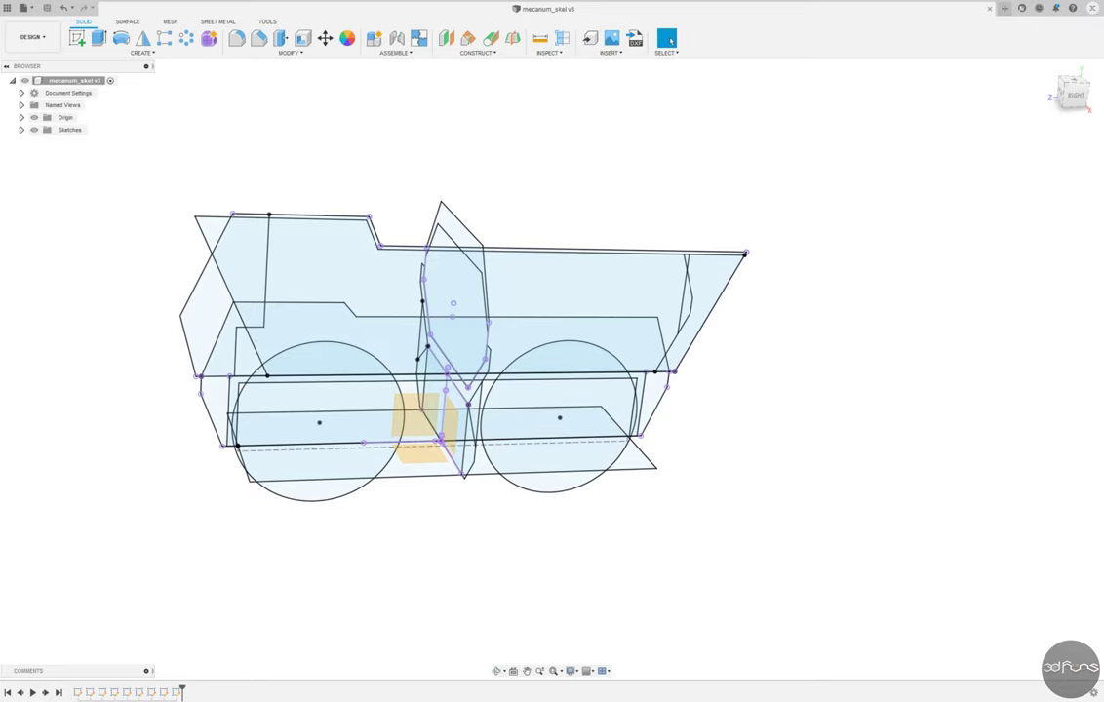
- Create a new design and save it as mecanum_case_lower in My First Project > Macanum
click(23, 7)
click(44, 21)
click(46, 8)
text(mecanum_case_lower)
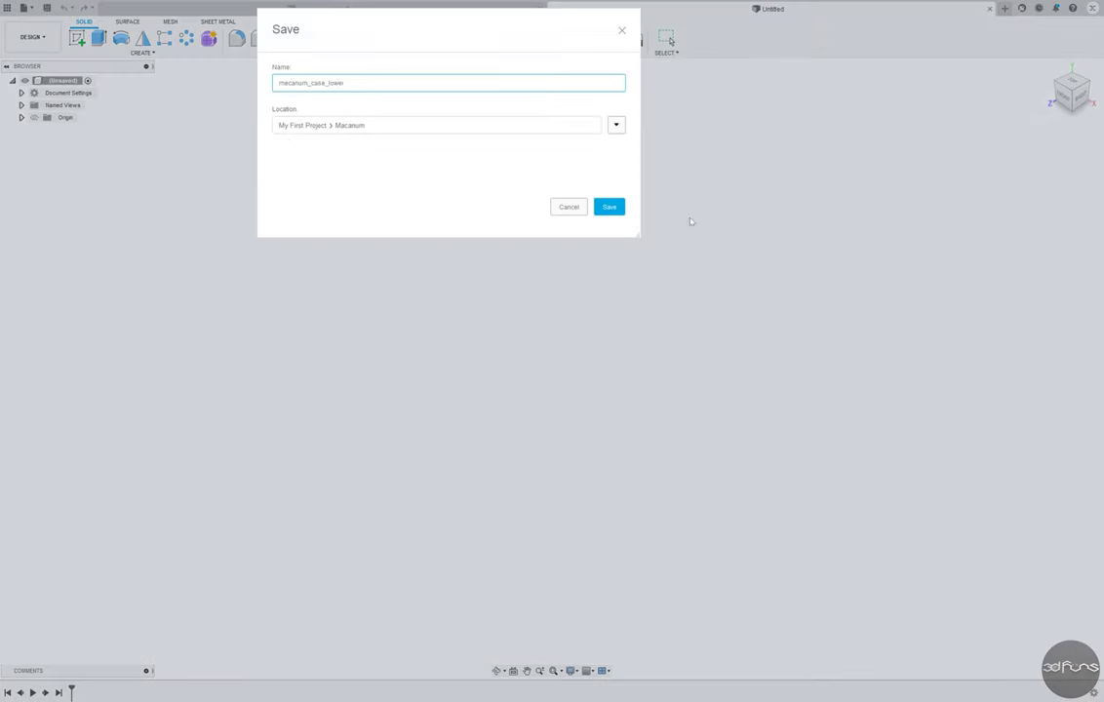
key(Return)
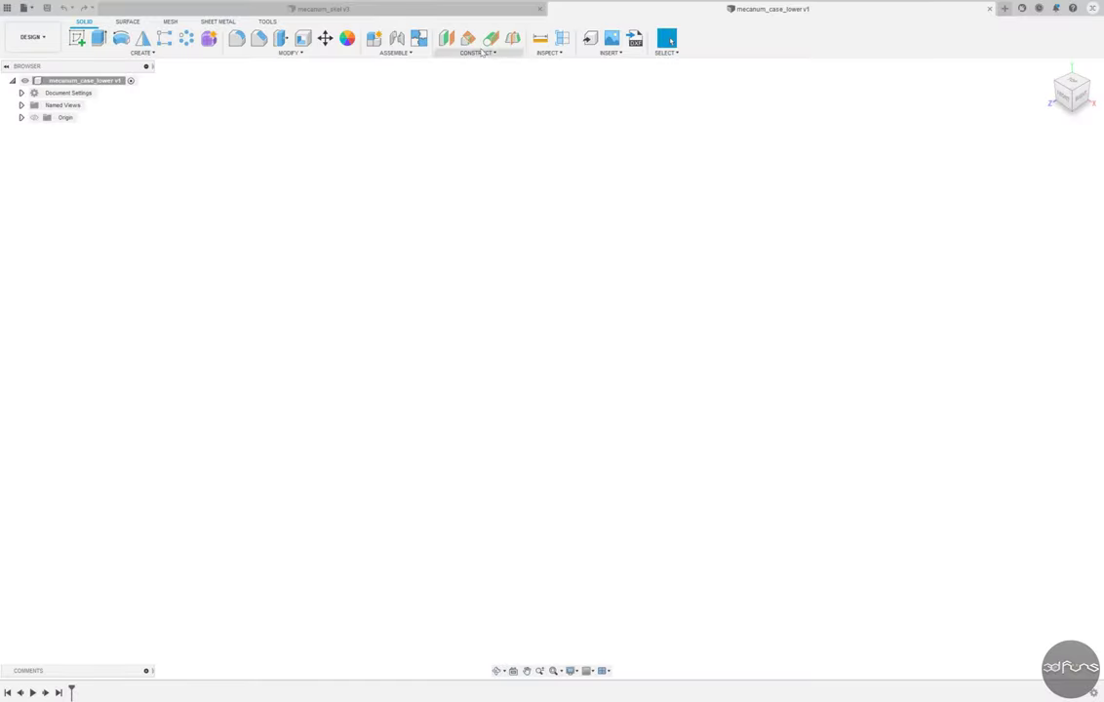
click(481, 54)
- Derive the skeleton sketches from the mecanum_skel design
click(444, 352)
click(602, 446)
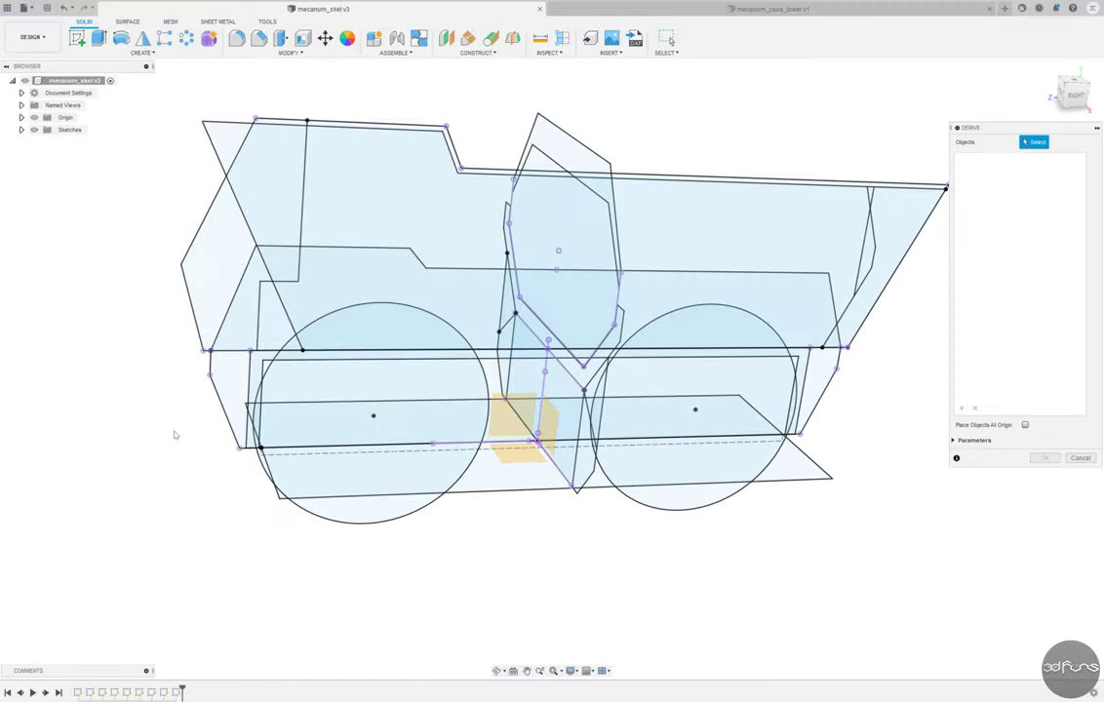
shift+middle_drag(219, 180, 292, 243)
click(293, 244)
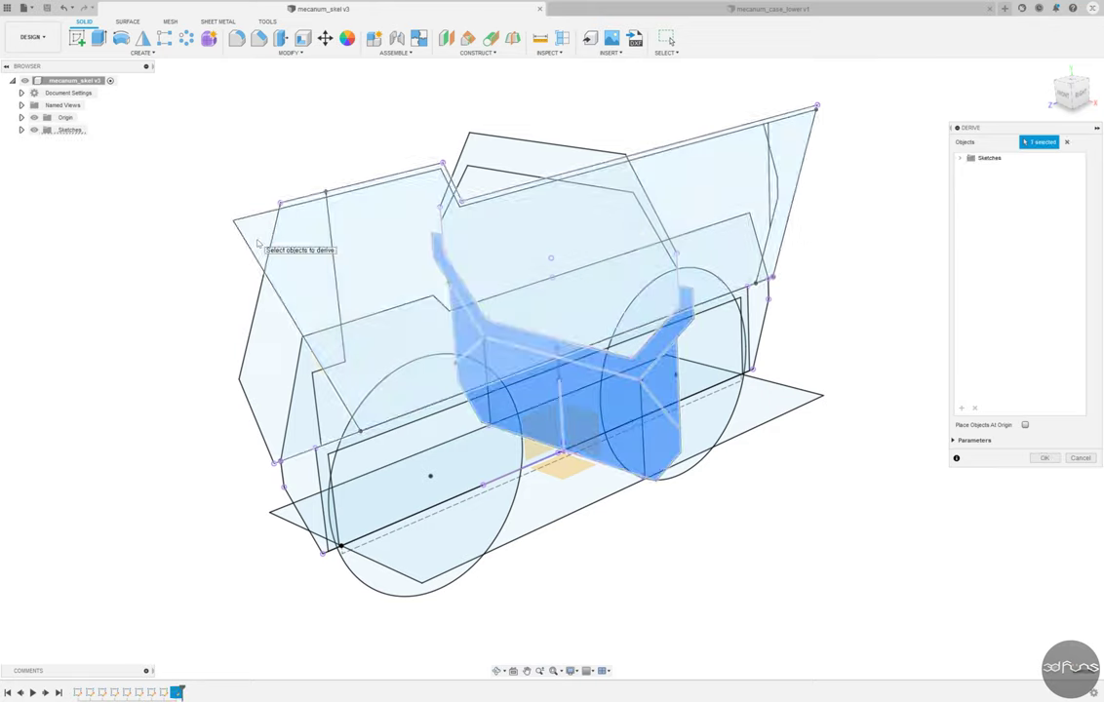
click(1044, 458)
- Extrude the U-shaped profile into a long channel body
key(e)
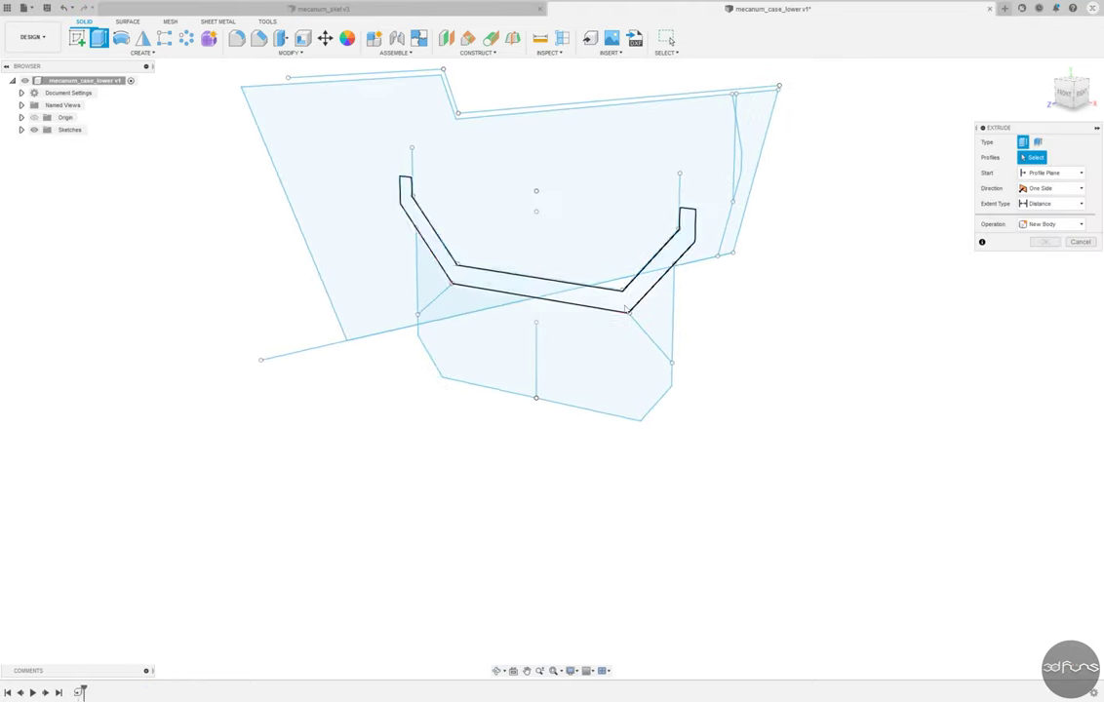
click(624, 296)
drag(530, 280, 148, 360)
key(Return)
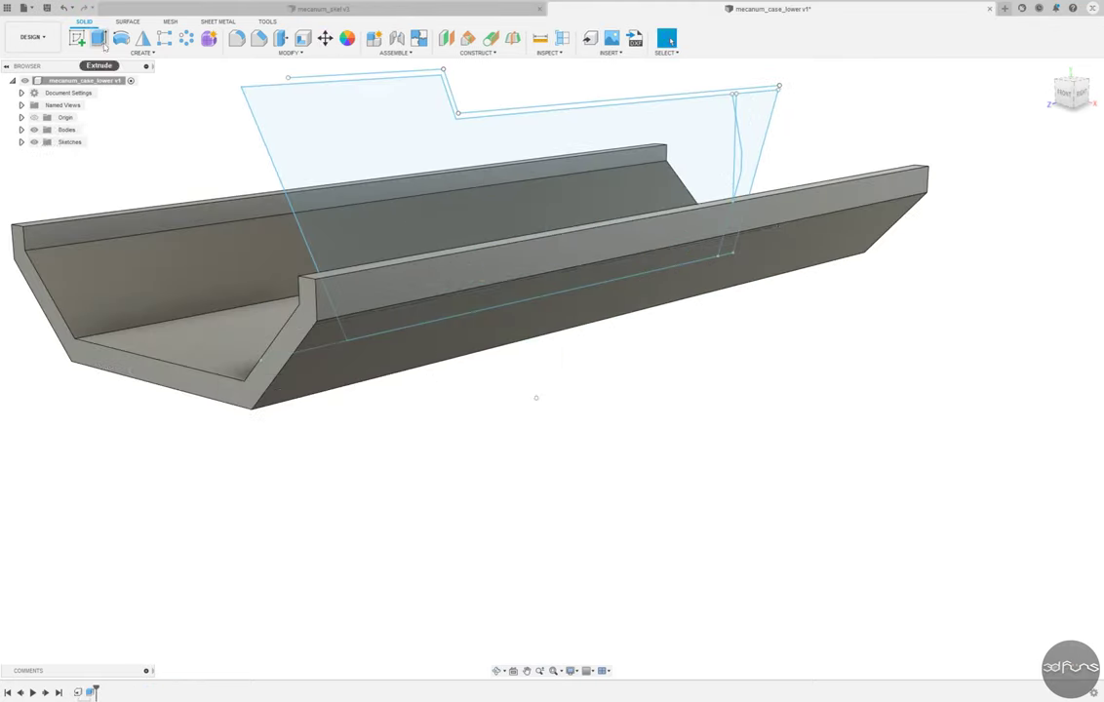
- Trim the channel with a symmetric 100 mm intersect extrusion of the side-outline profile
key(e)
click(683, 225)
click(770, 257)
scroll(818, 394, down, 3)
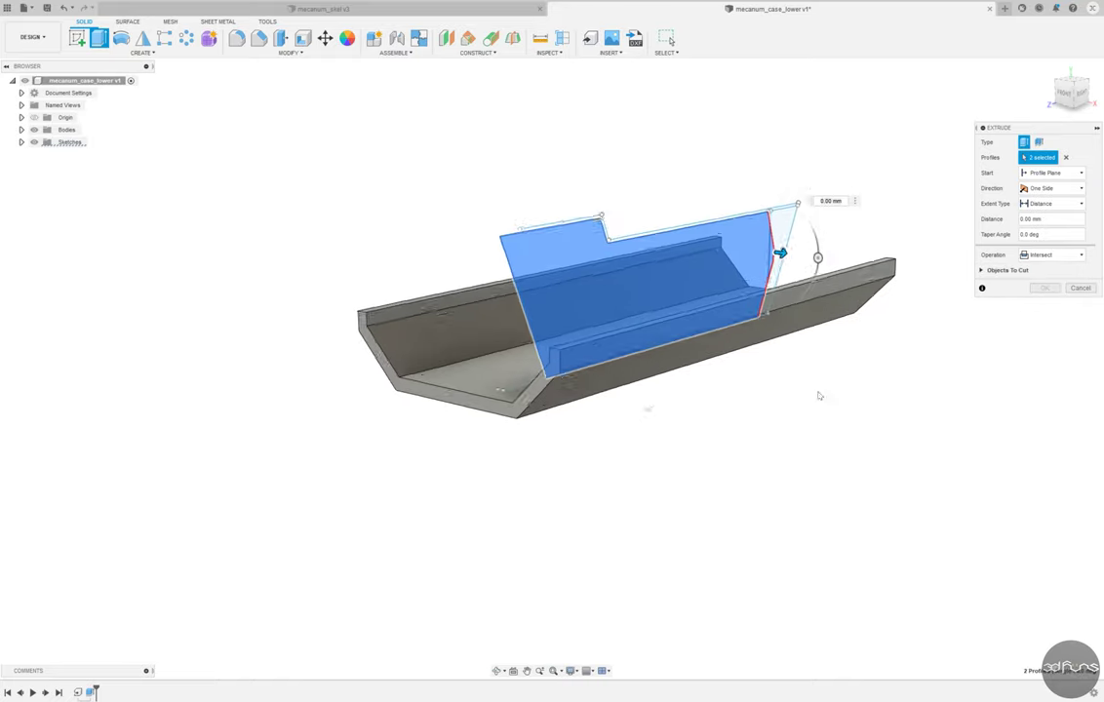
click(1052, 188)
click(1042, 220)
text(100)
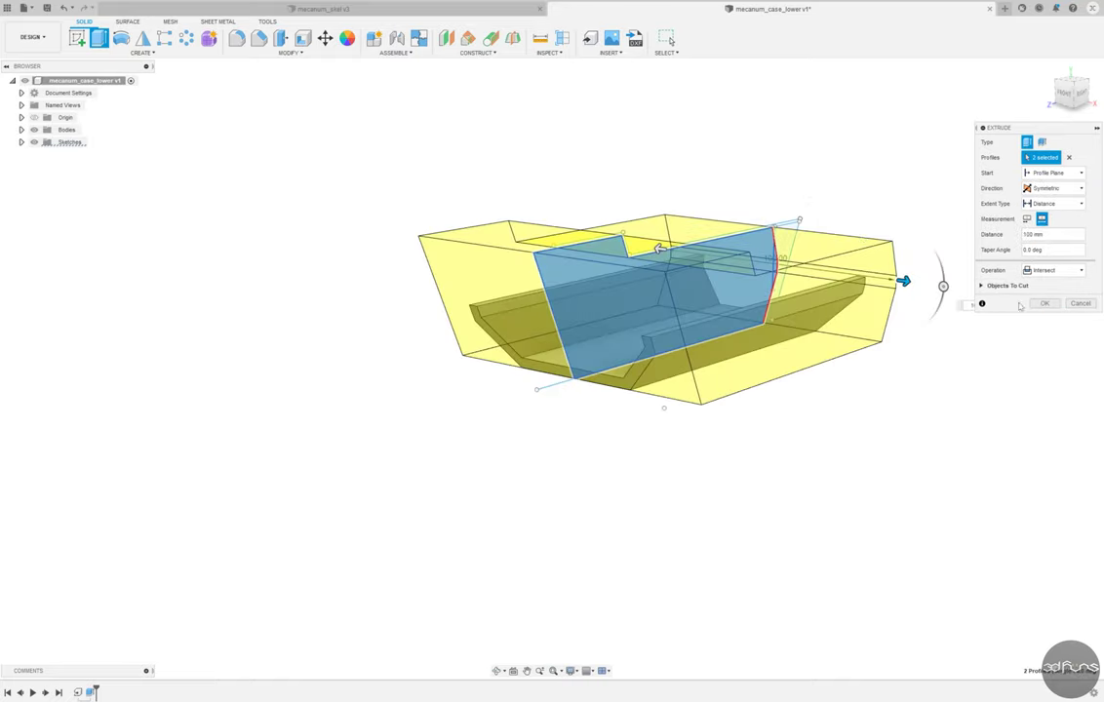
key(Return)
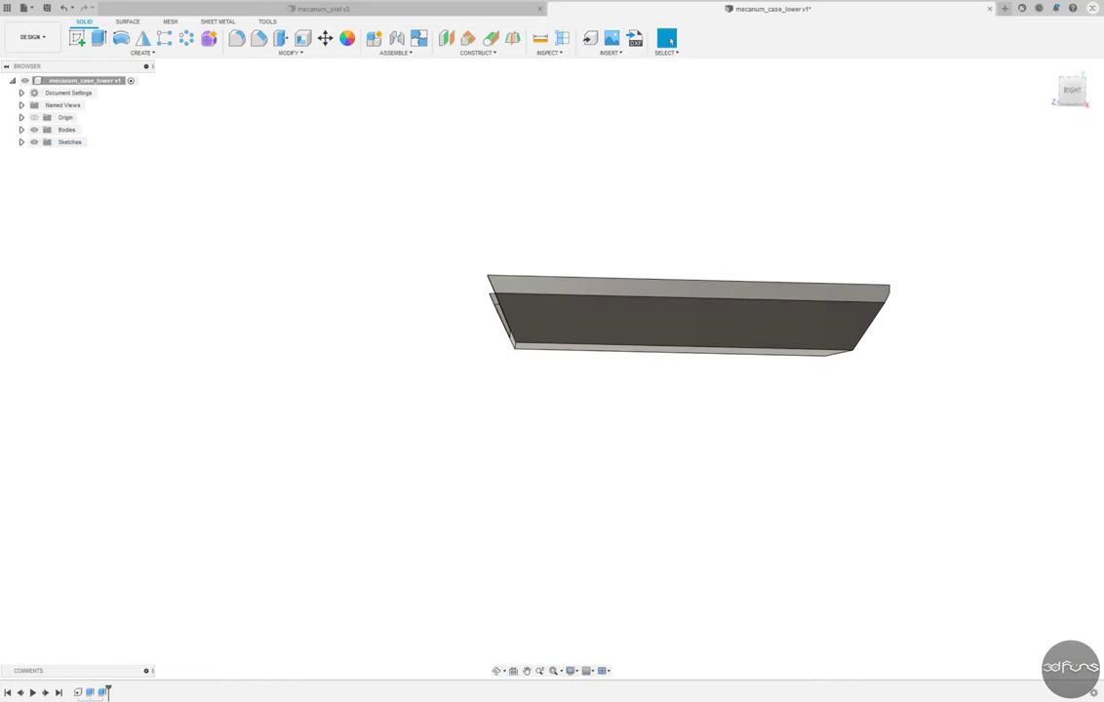
drag(107, 691, 95, 691)
- Edit the Derive feature so Sketch5 is derived instead of Sketch7
click(43, 155)
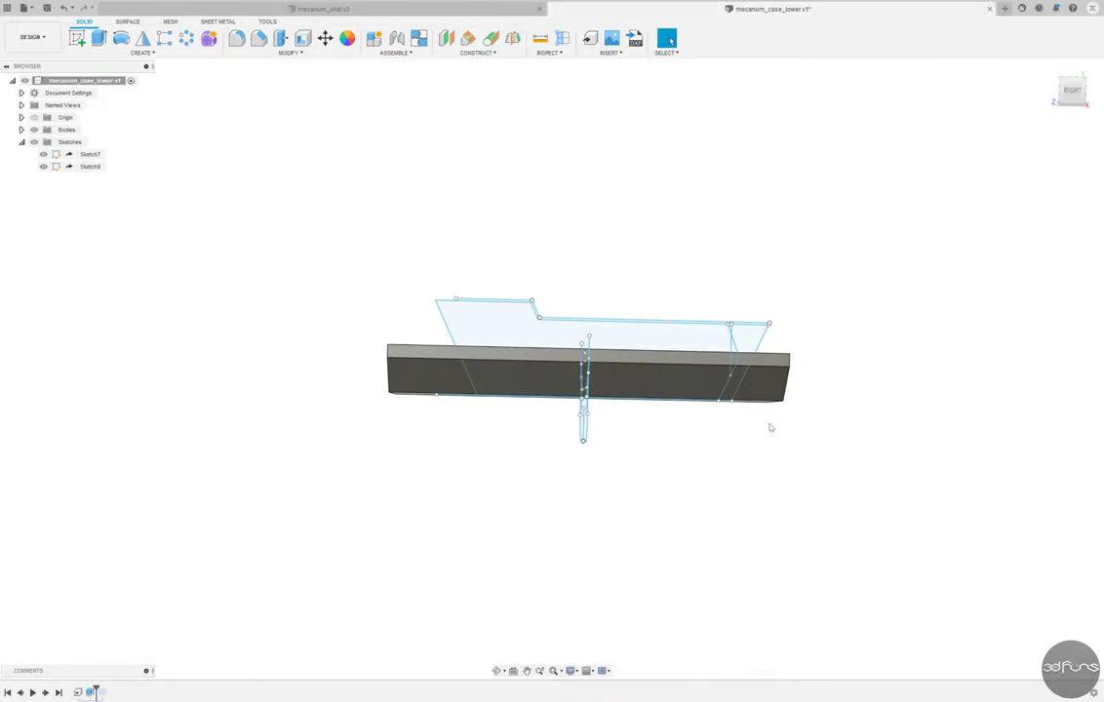
mouse_move(769, 427)
shift+middle_down()
mouse_move(591, 481)
mouse_move(178, 663)
shift+middle_up()
right_click(77, 691)
click(120, 576)
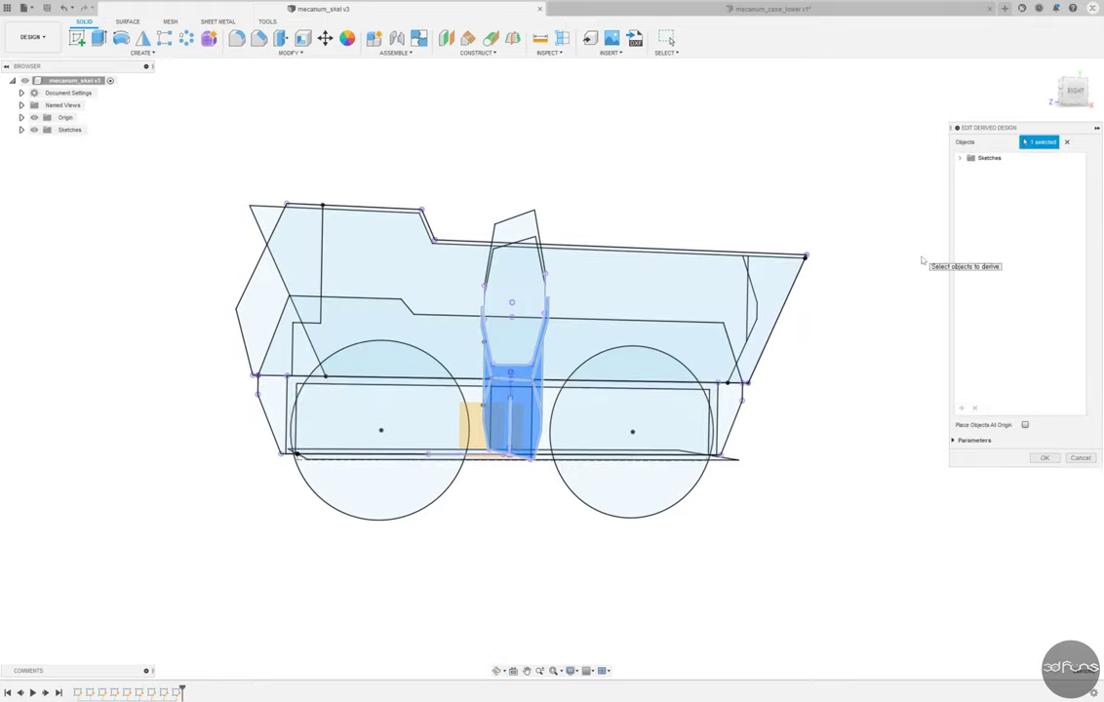
click(1045, 458)
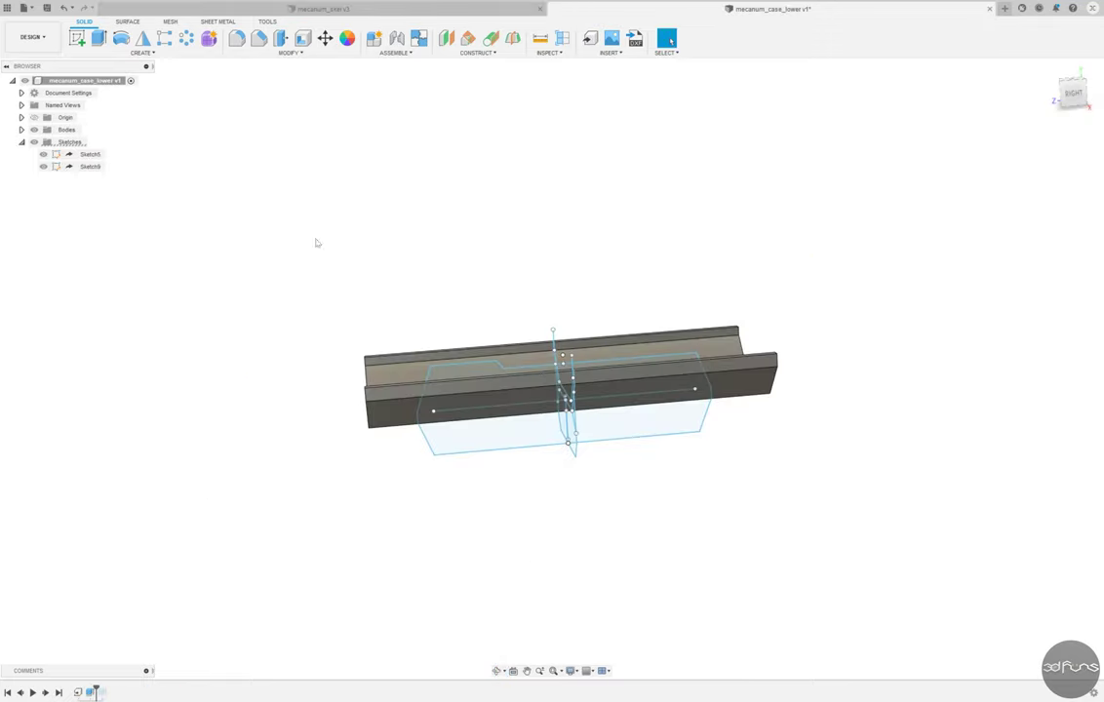
- Re-edit the intersect extrusion so the channel gets the stepped profile
right_click(102, 693)
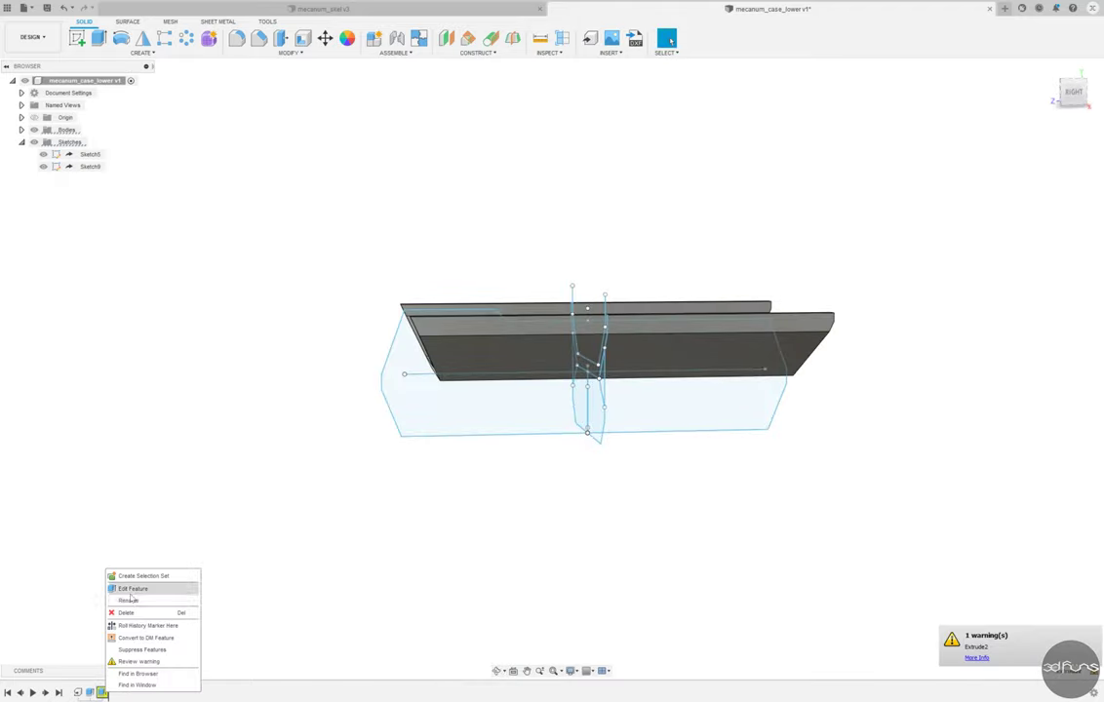
click(137, 589)
key(Escape)
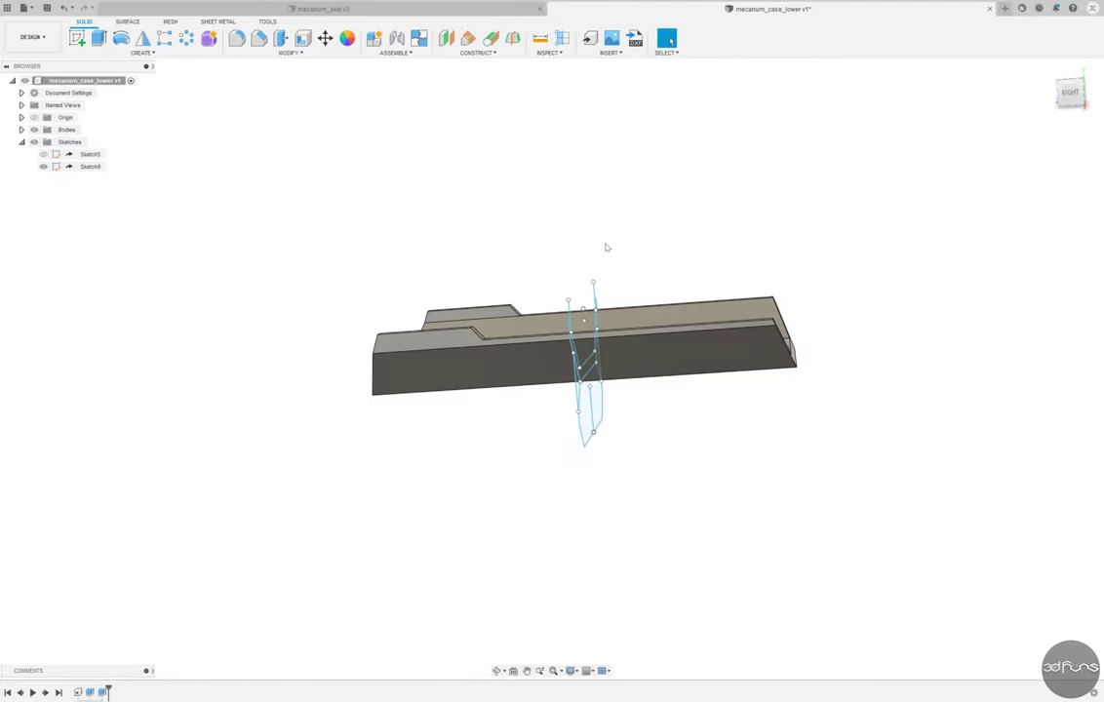
- Fillet five rim edges of the channel at 2 mm
key(f)
shift+middle_drag(360, 234, 407, 223)
click(493, 275)
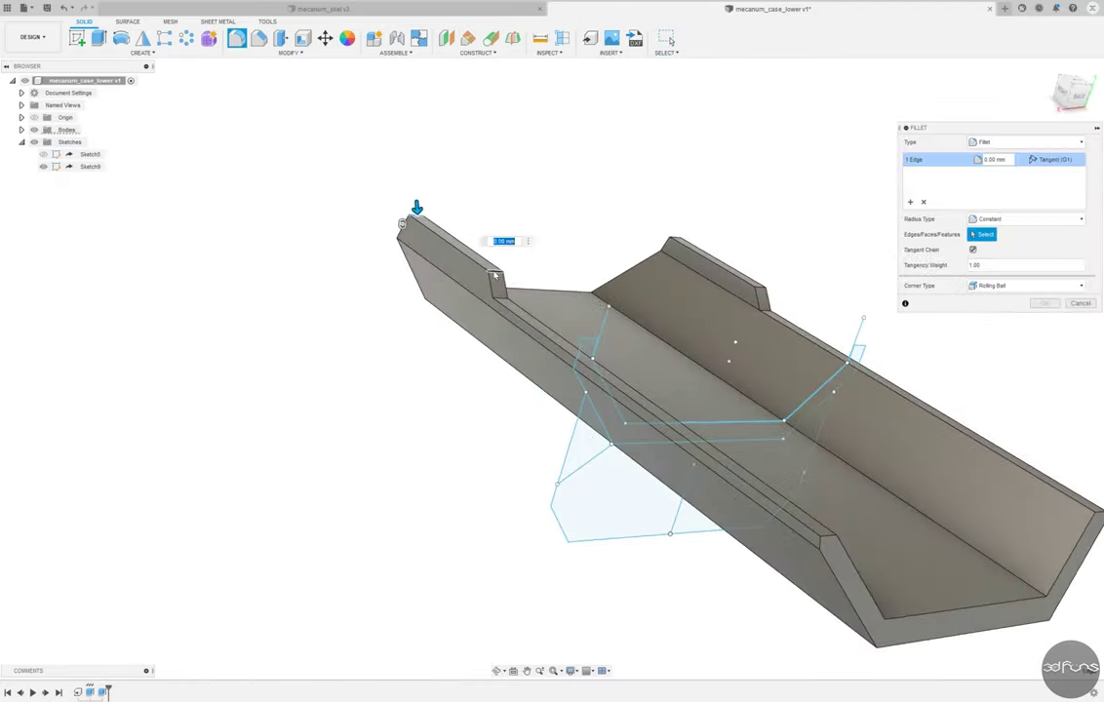
click(574, 160)
mouse_move(770, 282)
shift+middle_down()
mouse_move(574, 160)
mouse_move(658, 401)
shift+middle_up()
click(657, 401)
text(2)
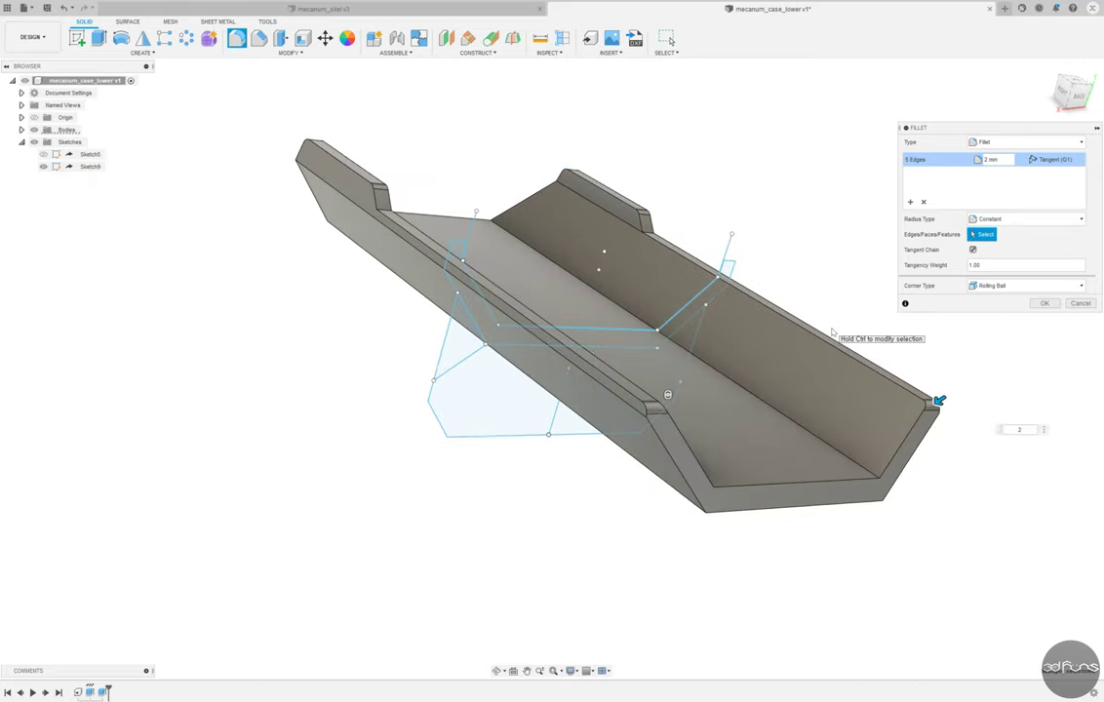
key(Return)
- Add a second fillet on one more channel edge
key(f)
click(395, 202)
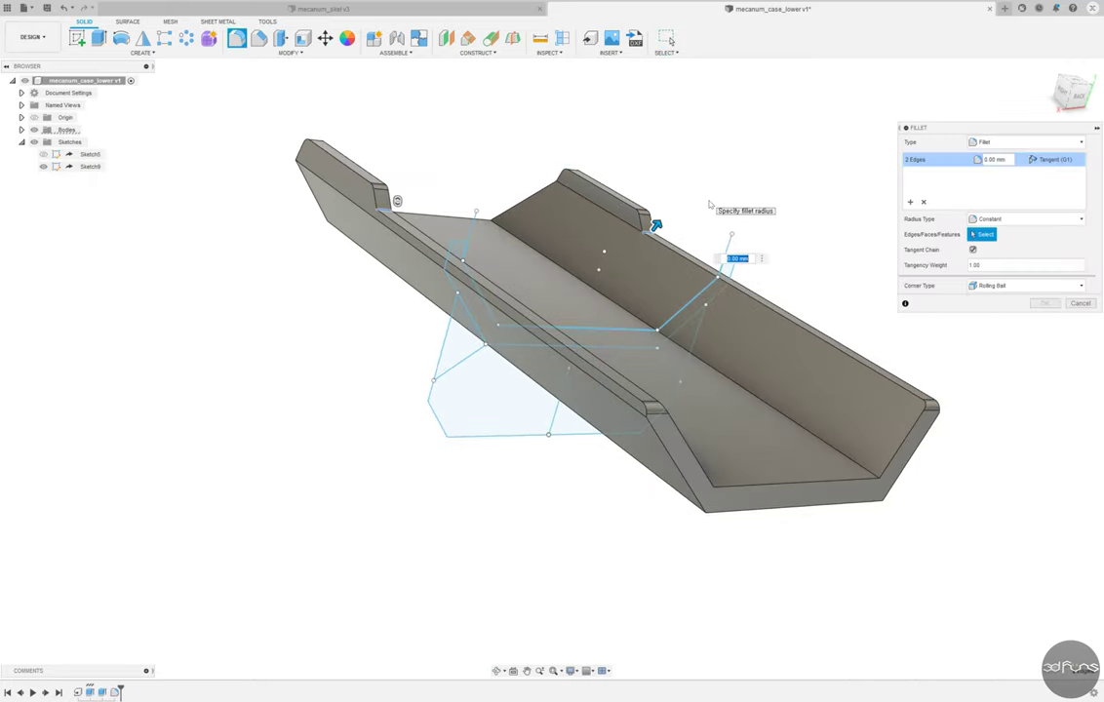
key(Return)
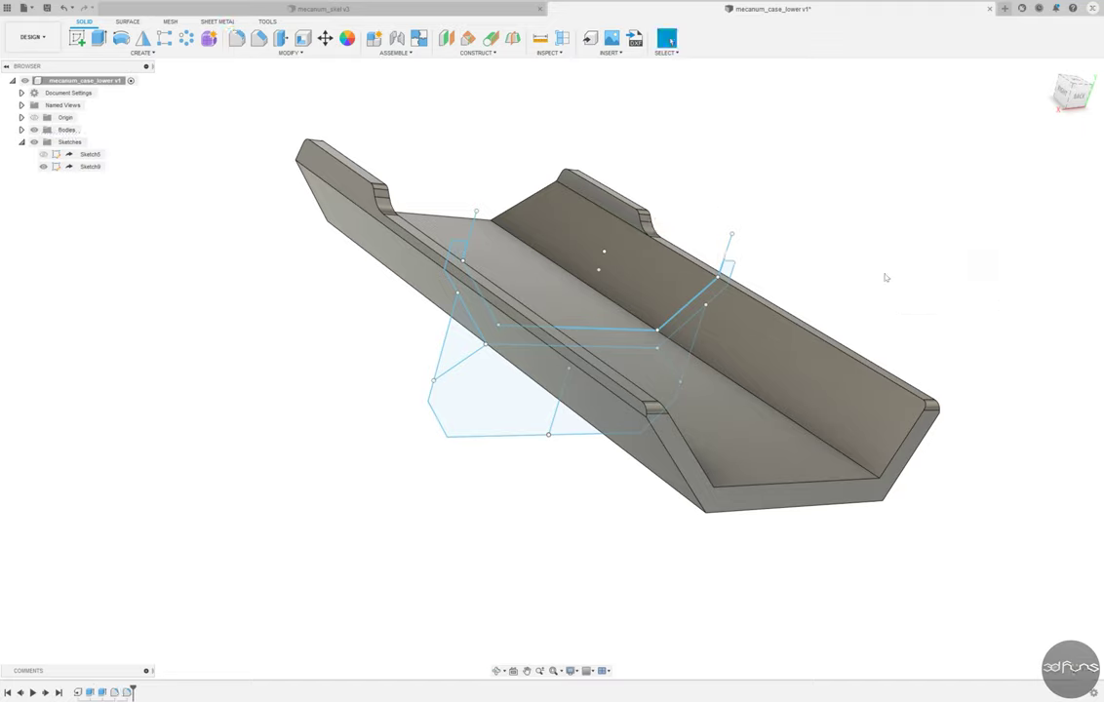
shift+middle_drag(884, 276, 923, 296)
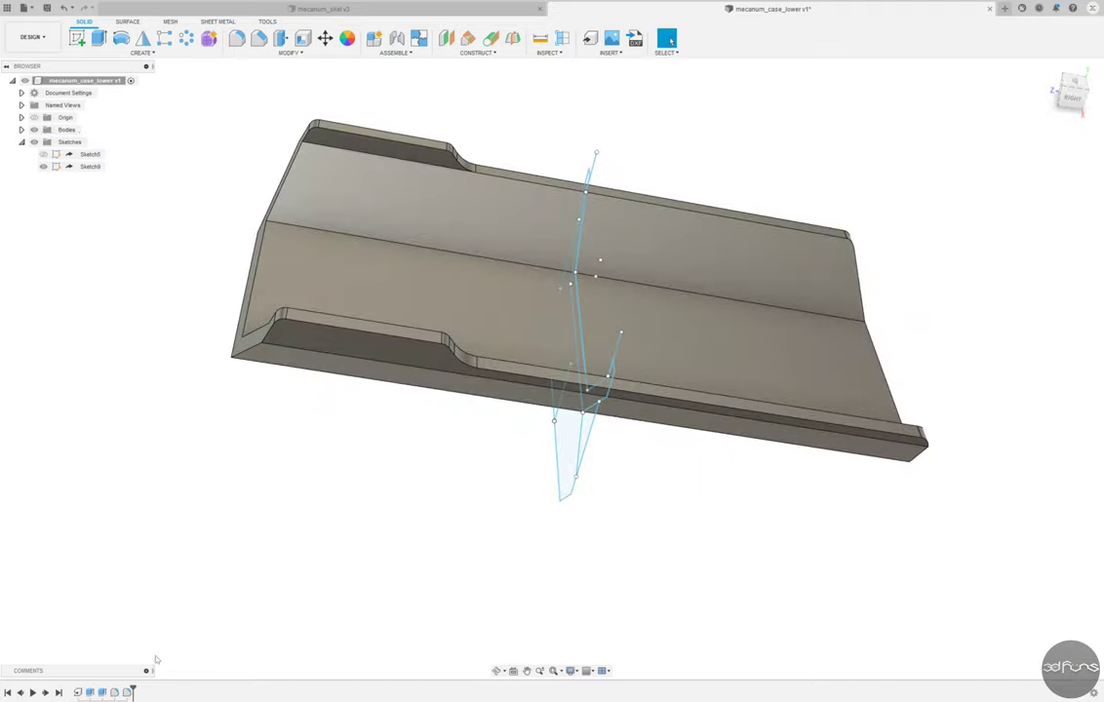
right_click(131, 692)
- Start a side-plane sketch and project both wheel circles into it
click(123, 636)
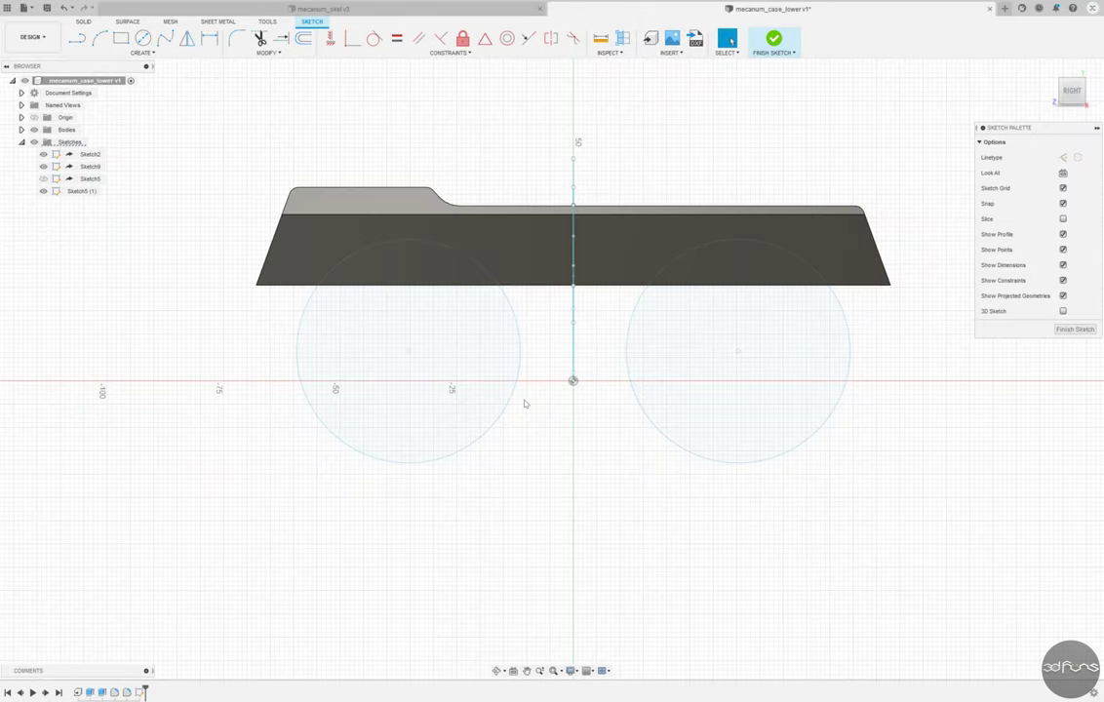
click(143, 52)
click(190, 209)
click(487, 430)
click(660, 431)
click(887, 191)
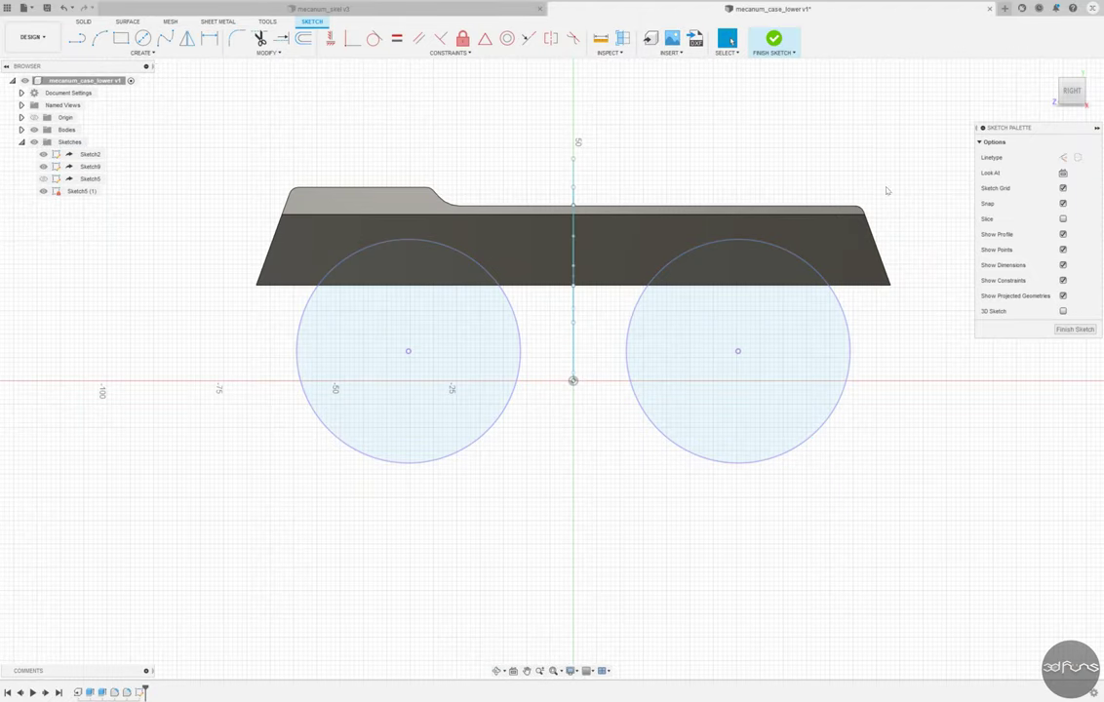
- Draw a diameter-driven circle concentric with the left wheel circle
click(143, 38)
click(407, 351)
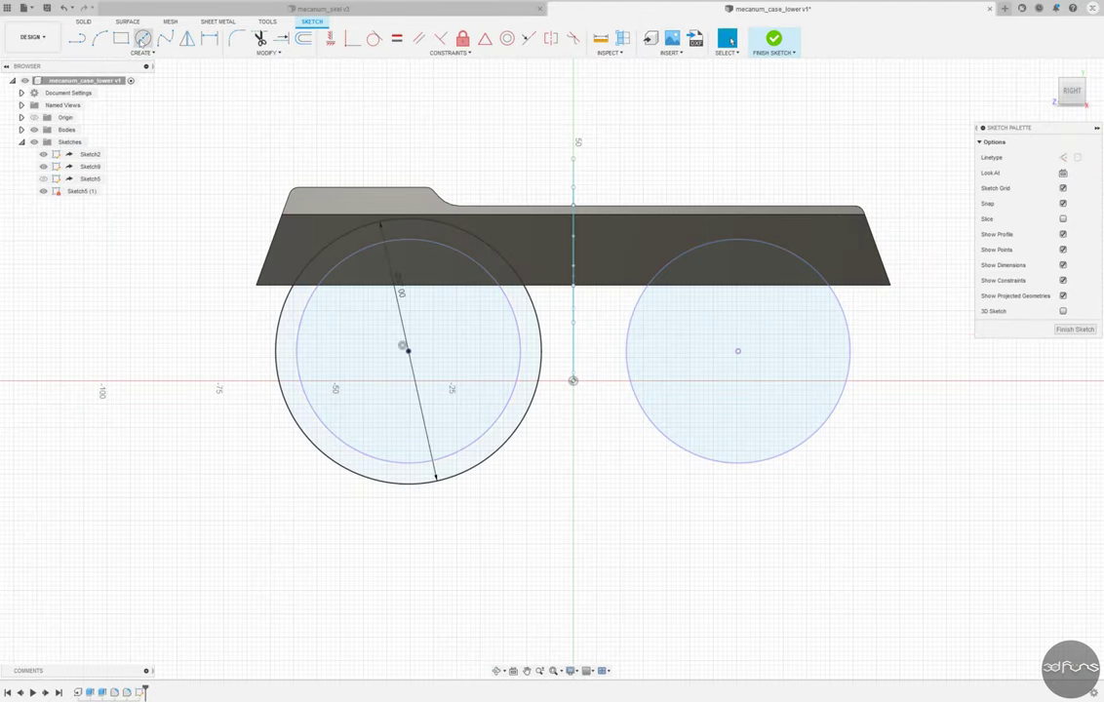
text(67)
key(Return)
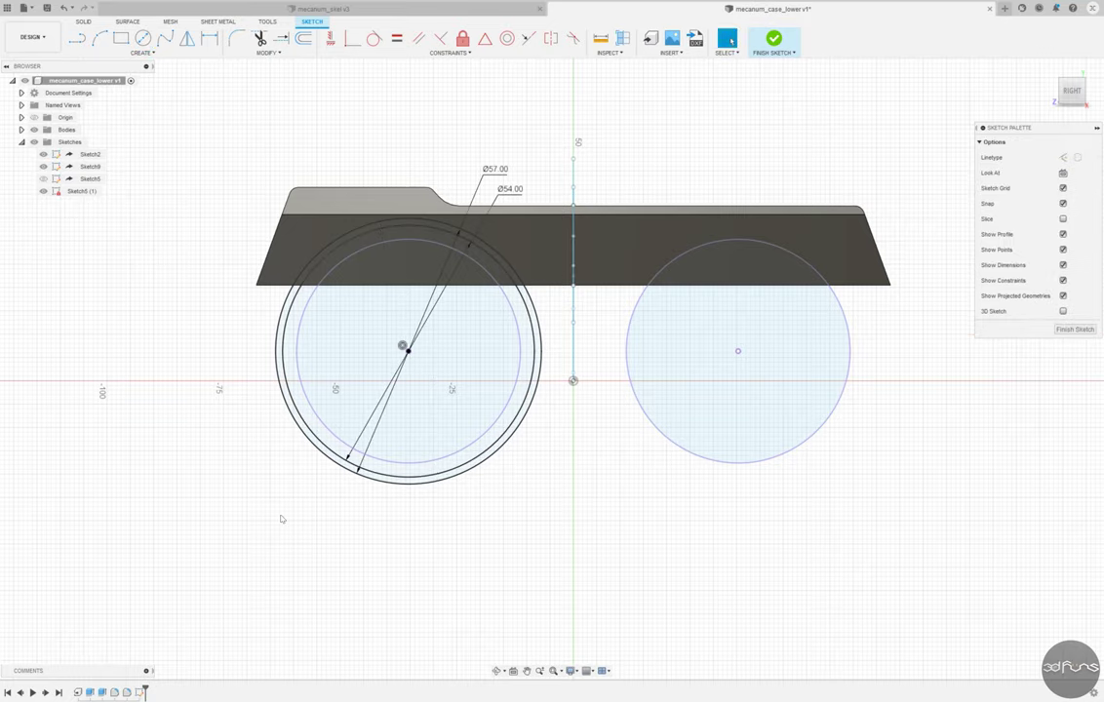
- Draw a horizontal line across the case to its right end
scroll(454, 414, up, 2)
key(l)
click(258, 219)
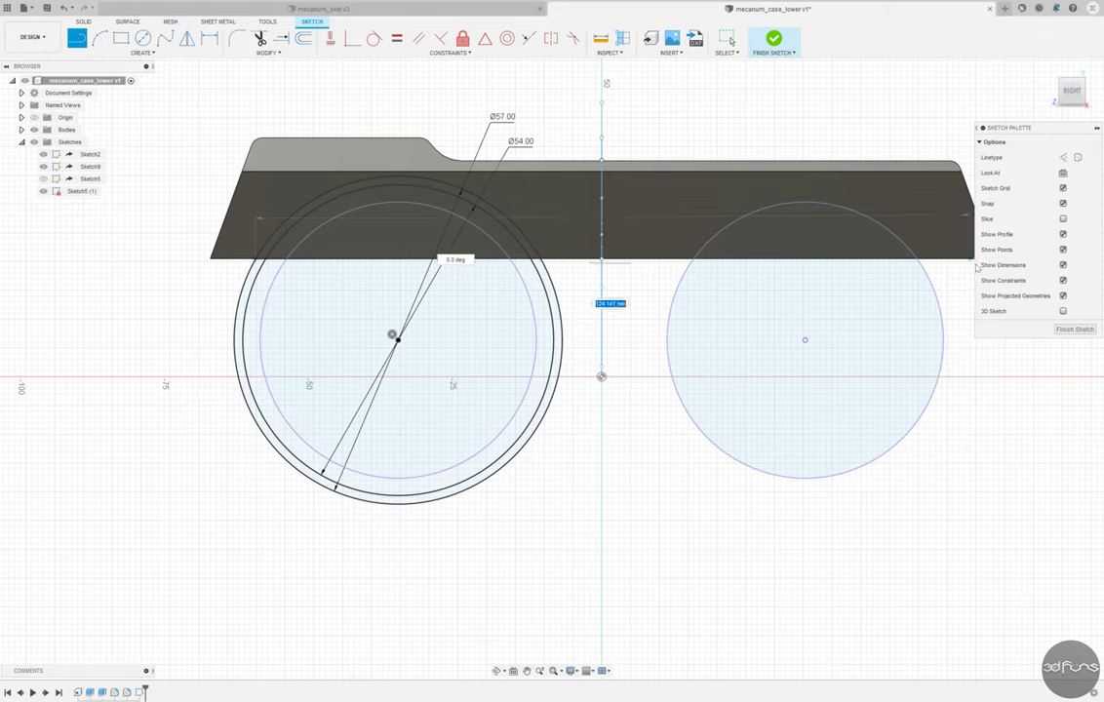
click(953, 261)
key(Escape)
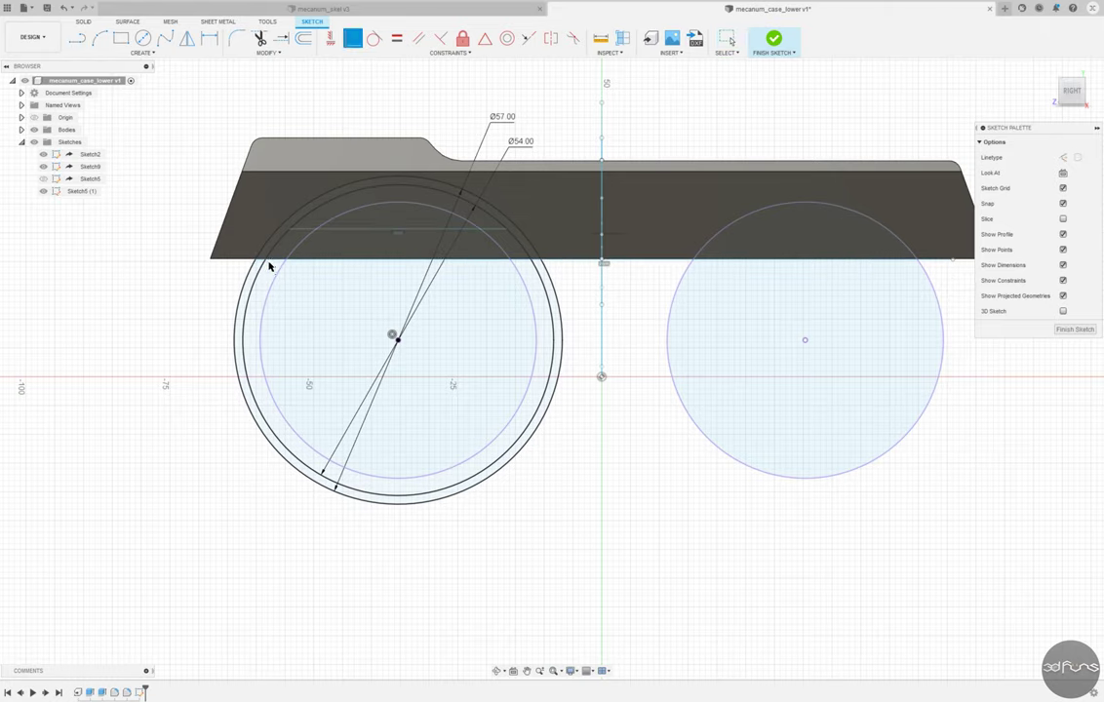
- Trial-trim the left circles' lower arcs, then undo the trim
click(337, 341)
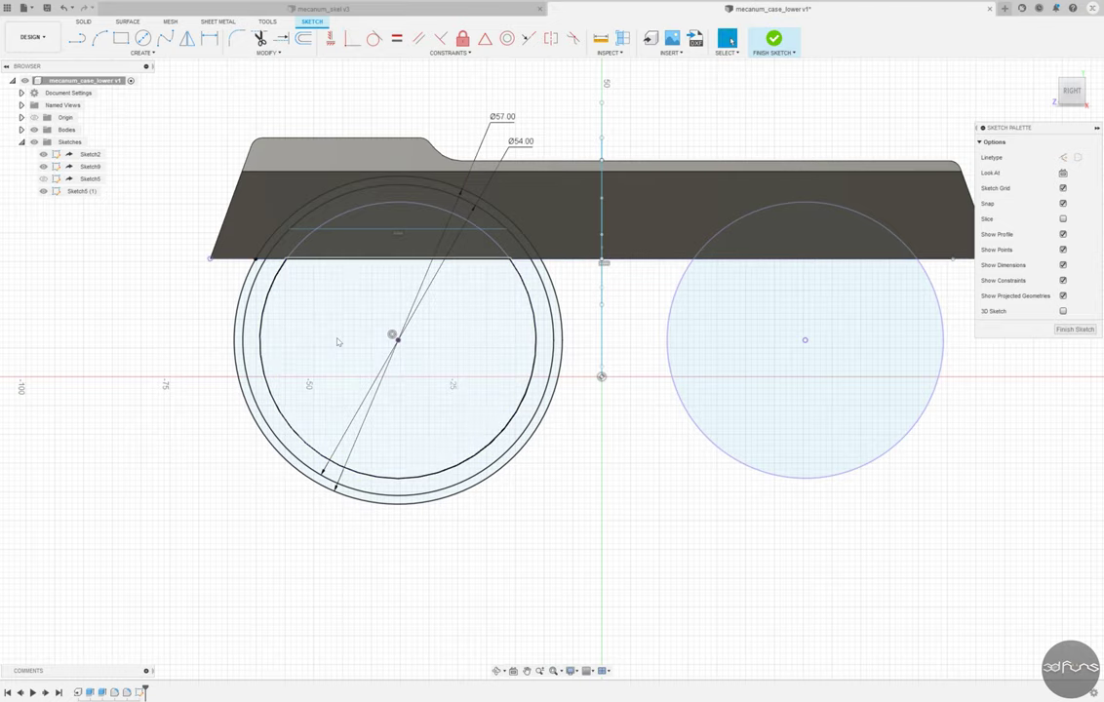
key(t)
drag(507, 343, 579, 346)
scroll(530, 291, up, 2)
scroll(278, 185, up, 2)
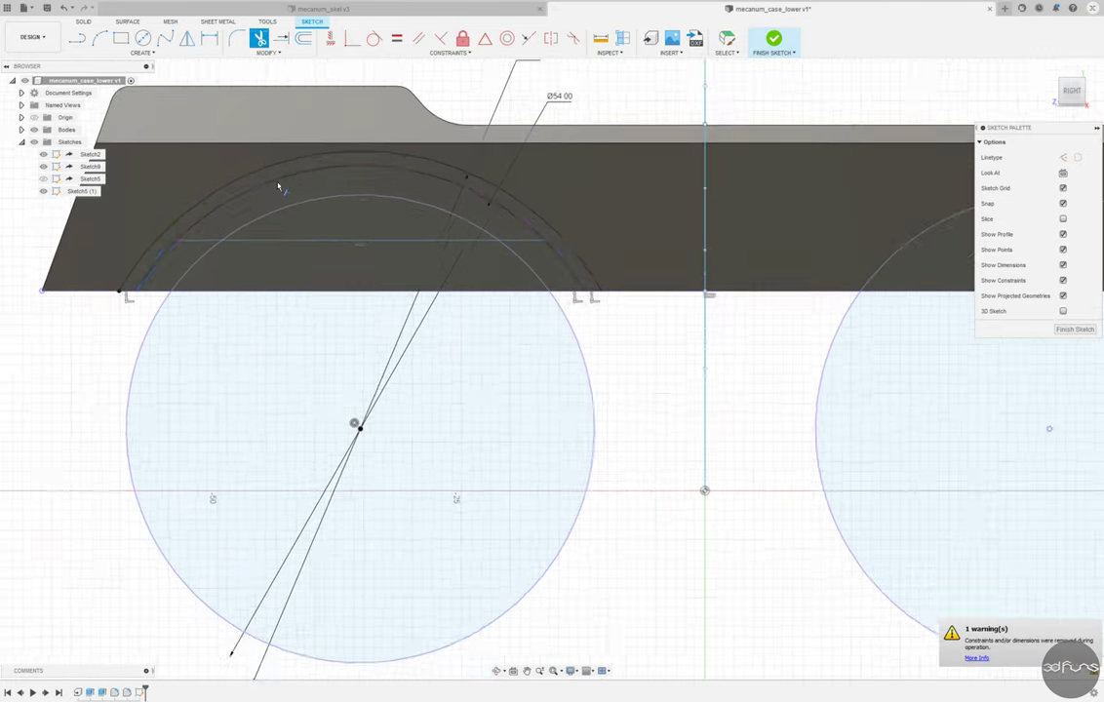
scroll(278, 185, up, 1)
key(ctrl+z)
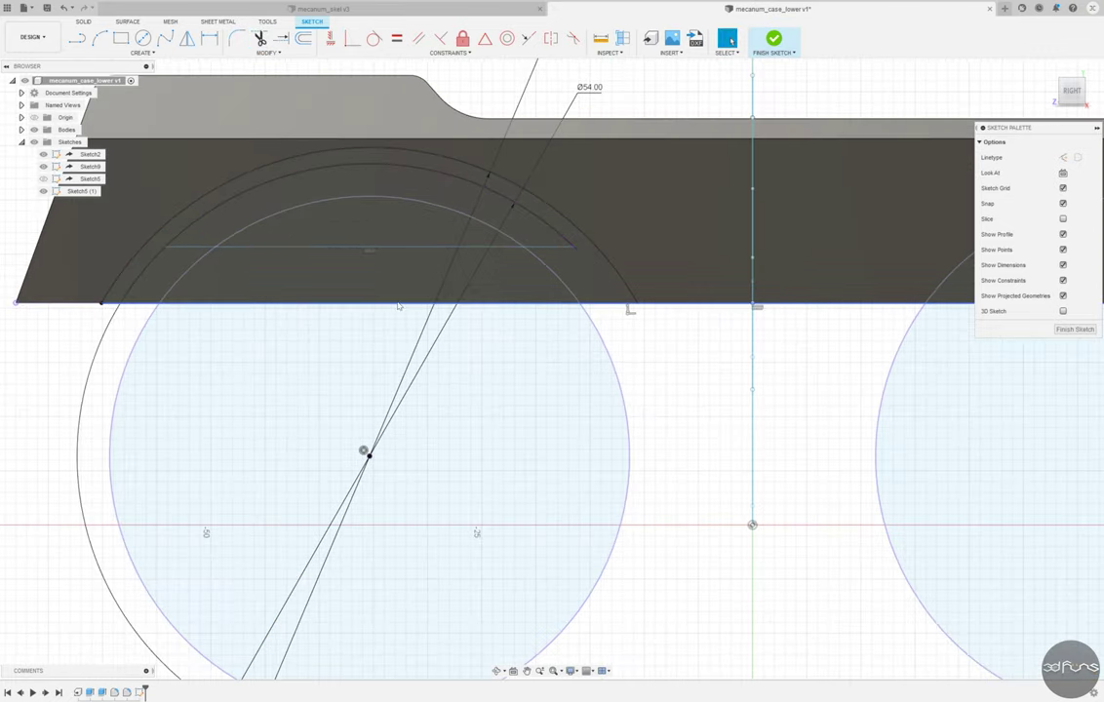
scroll(397, 306, down, 1)
- Draw circles at the right wheel centre
click(77, 39)
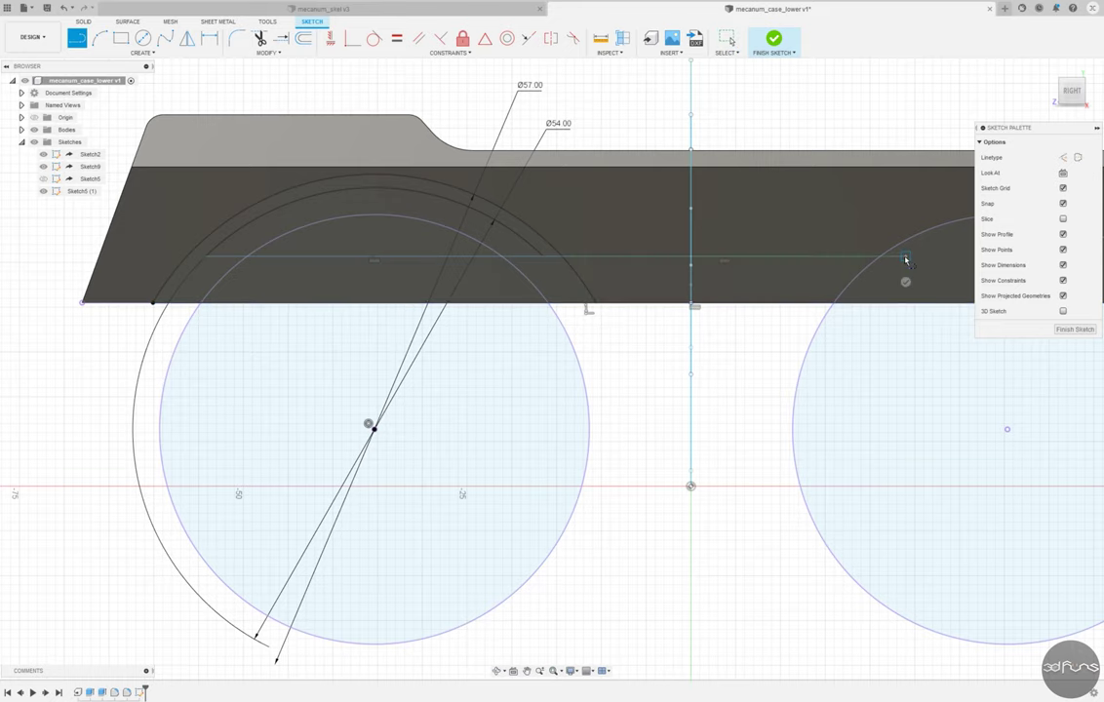
scroll(302, 393, down, 3)
key(c)
click(661, 410)
key(Escape)
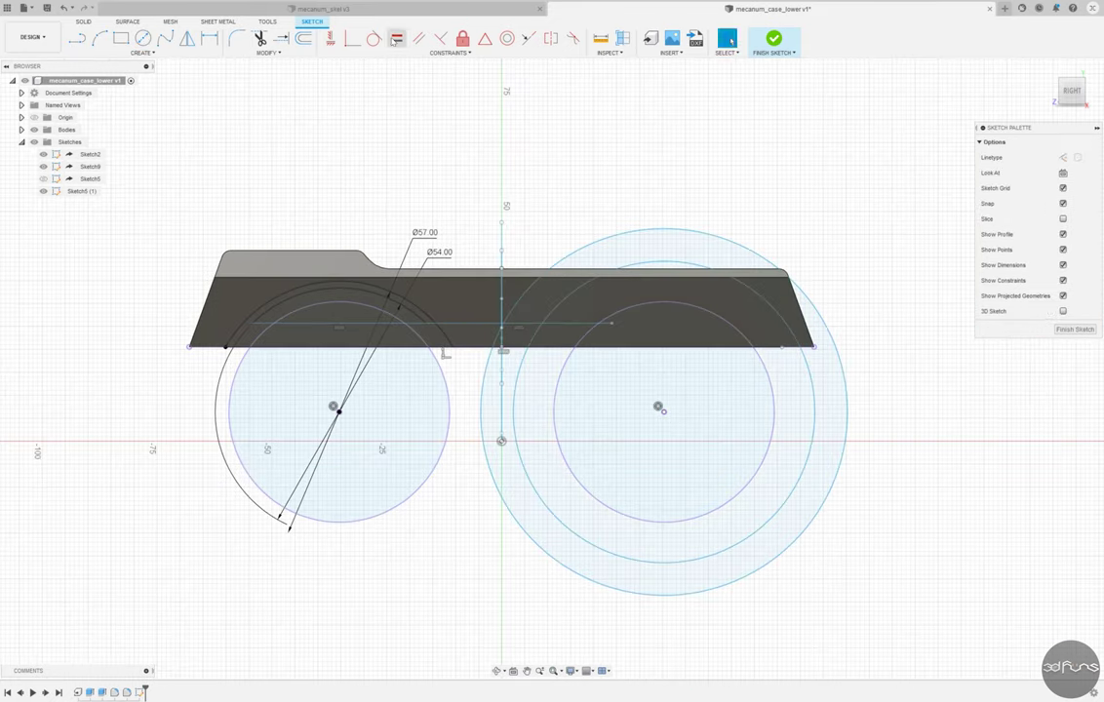
- Make the right circles equal in size to the left arcs
click(395, 39)
click(604, 239)
click(407, 312)
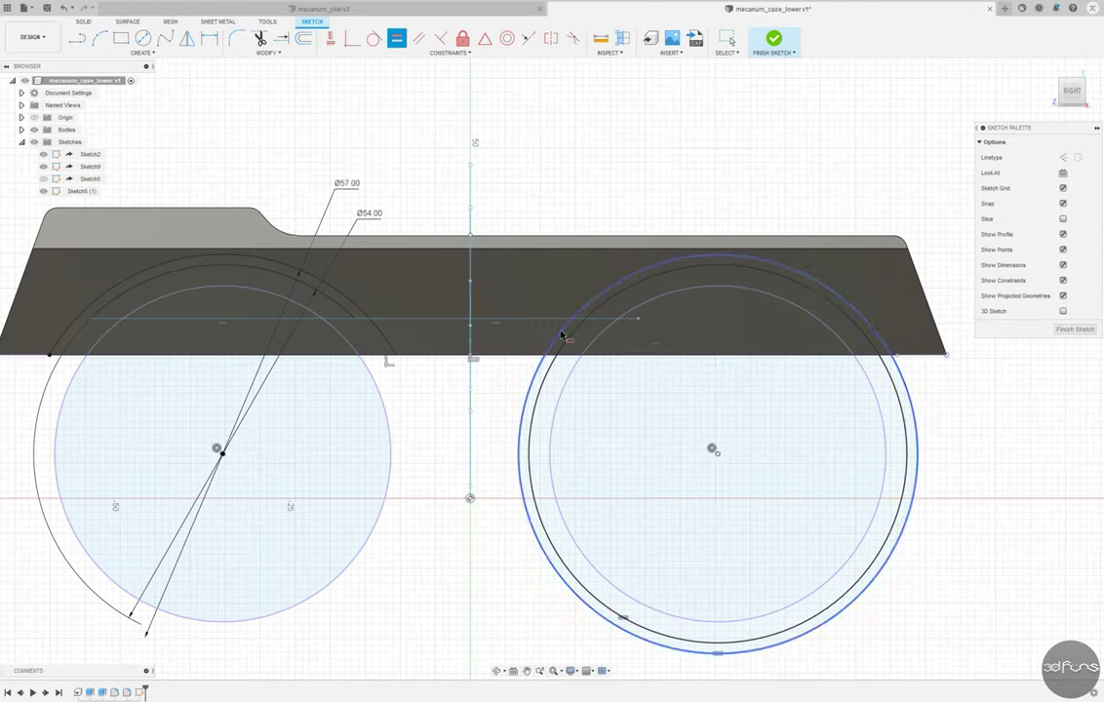
scroll(722, 378, up, 2)
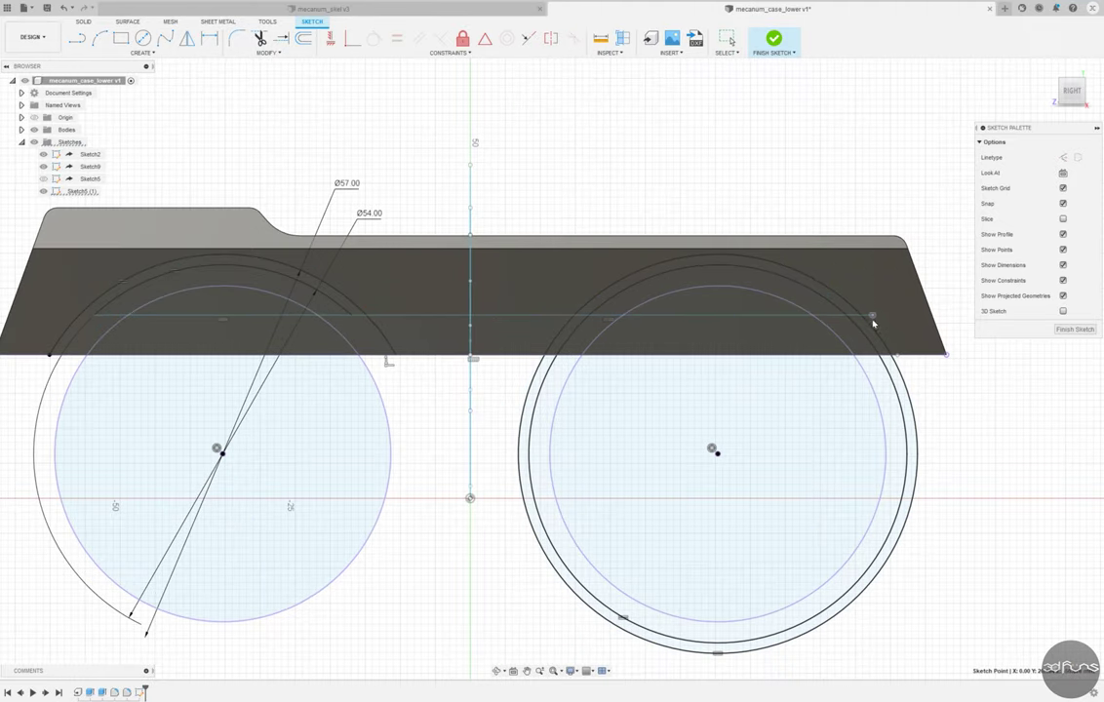
- Trim away the lower portions of the right wheel circles
key(t)
drag(995, 473, 572, 348)
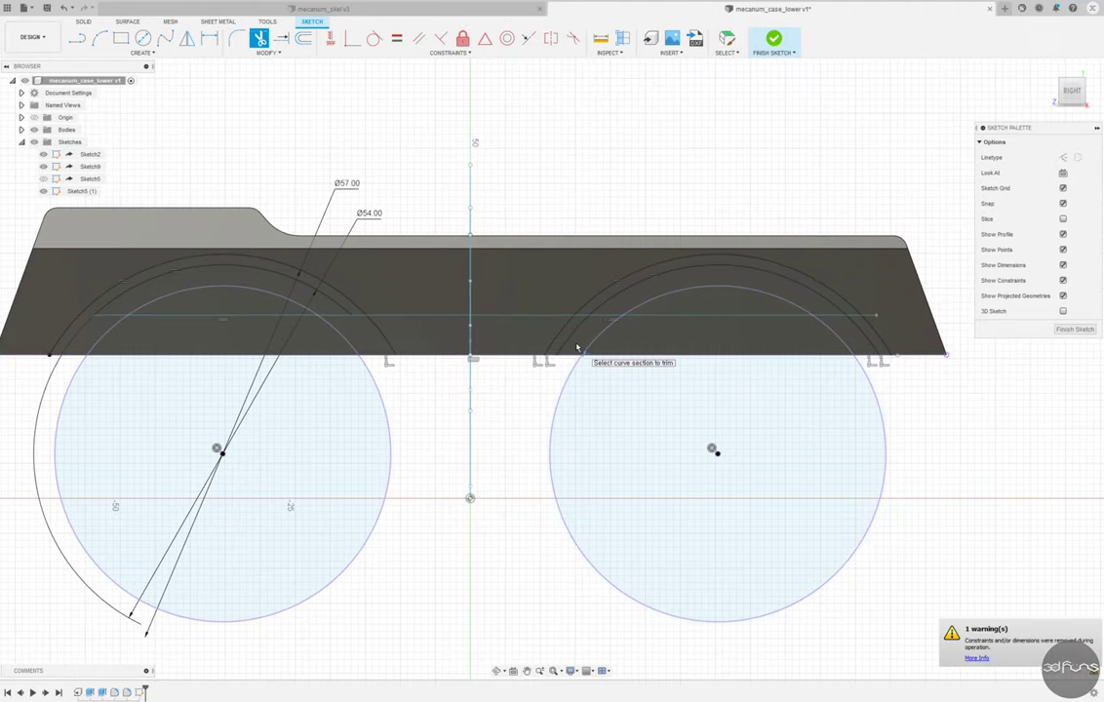
scroll(907, 372, up, 2)
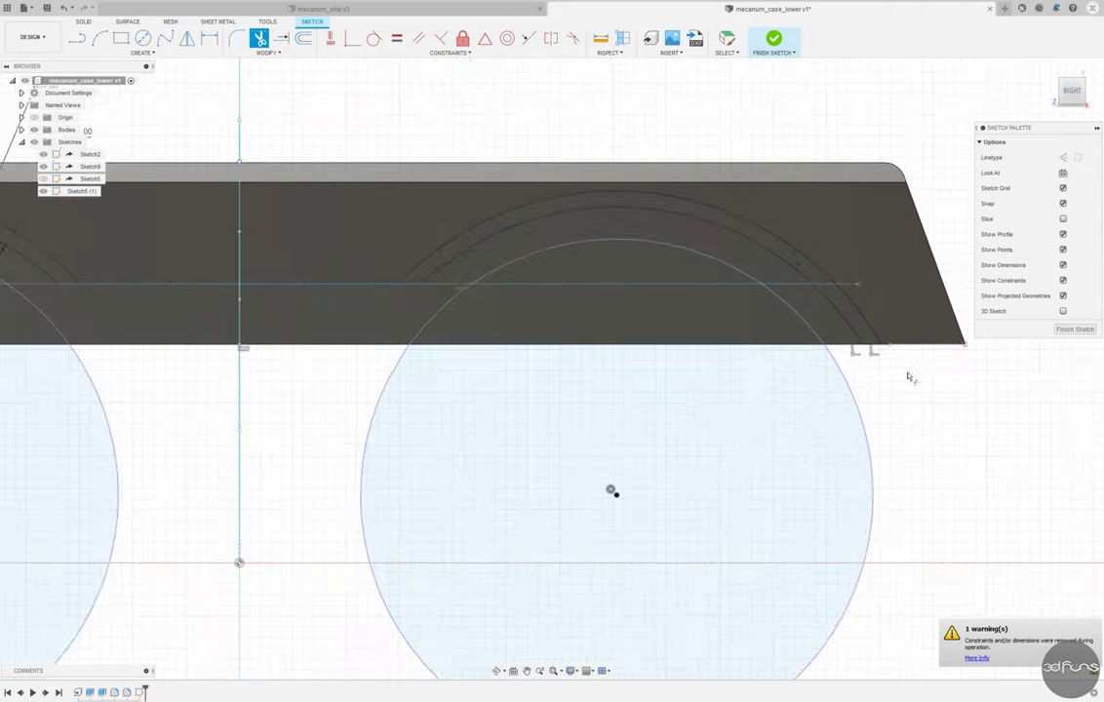
scroll(893, 366, up, 2)
scroll(890, 365, down, 3)
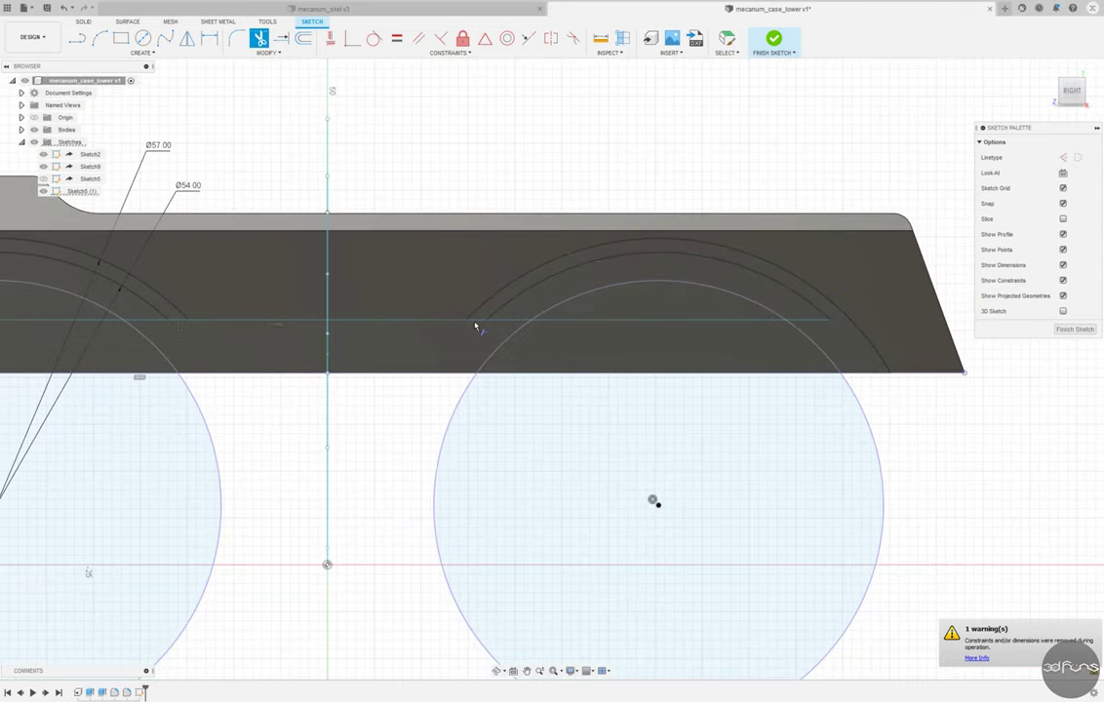
middle_drag(487, 364, 600, 381)
scroll(600, 381, down, 2)
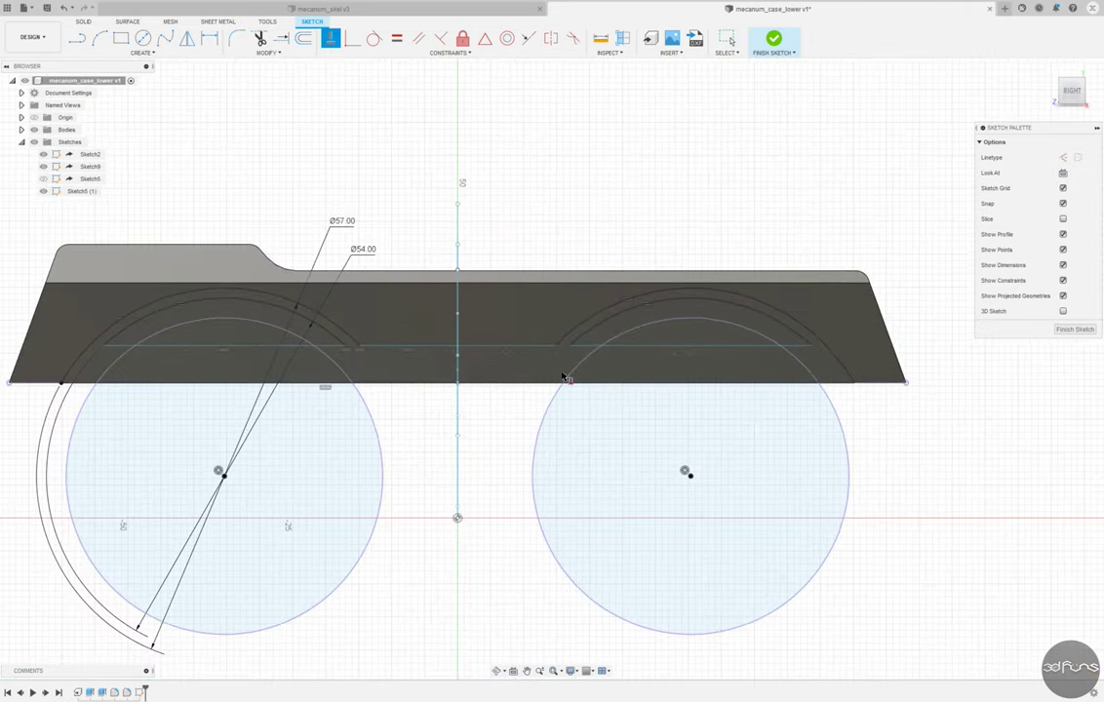
key(d)
scroll(441, 379, down, 1)
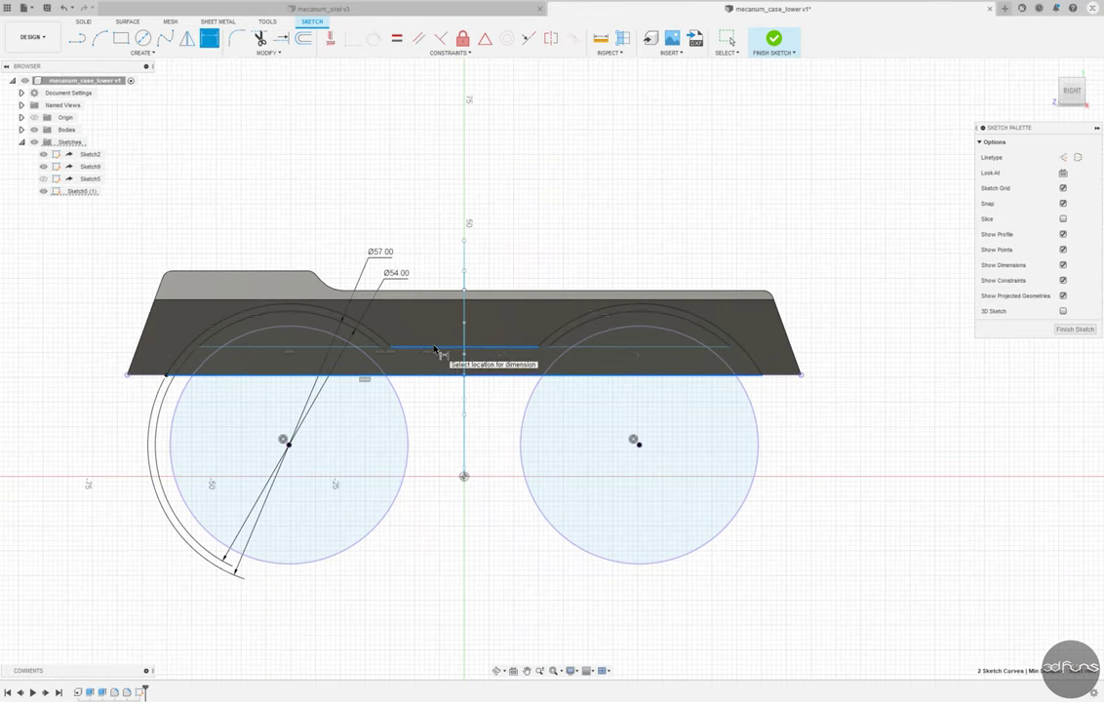
- Dimension the gap between the two horizontal lines as 5.75
click(491, 410)
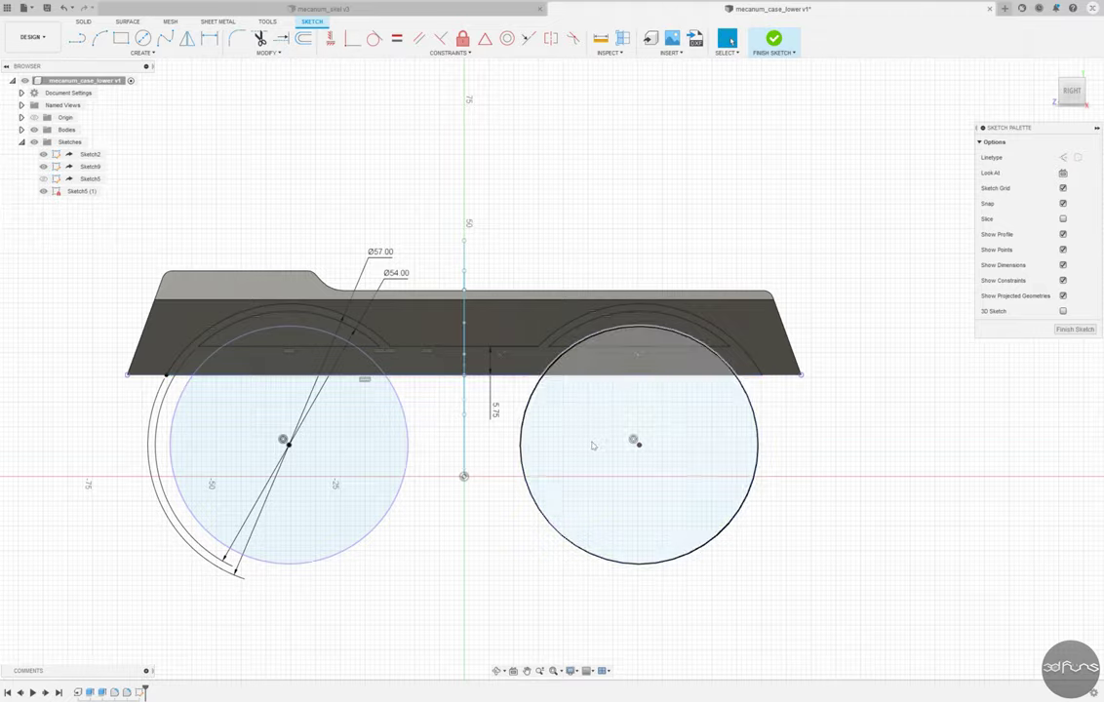
mouse_move(634, 440)
shift+middle_down()
mouse_move(910, 473)
mouse_move(630, 451)
shift+middle_up()
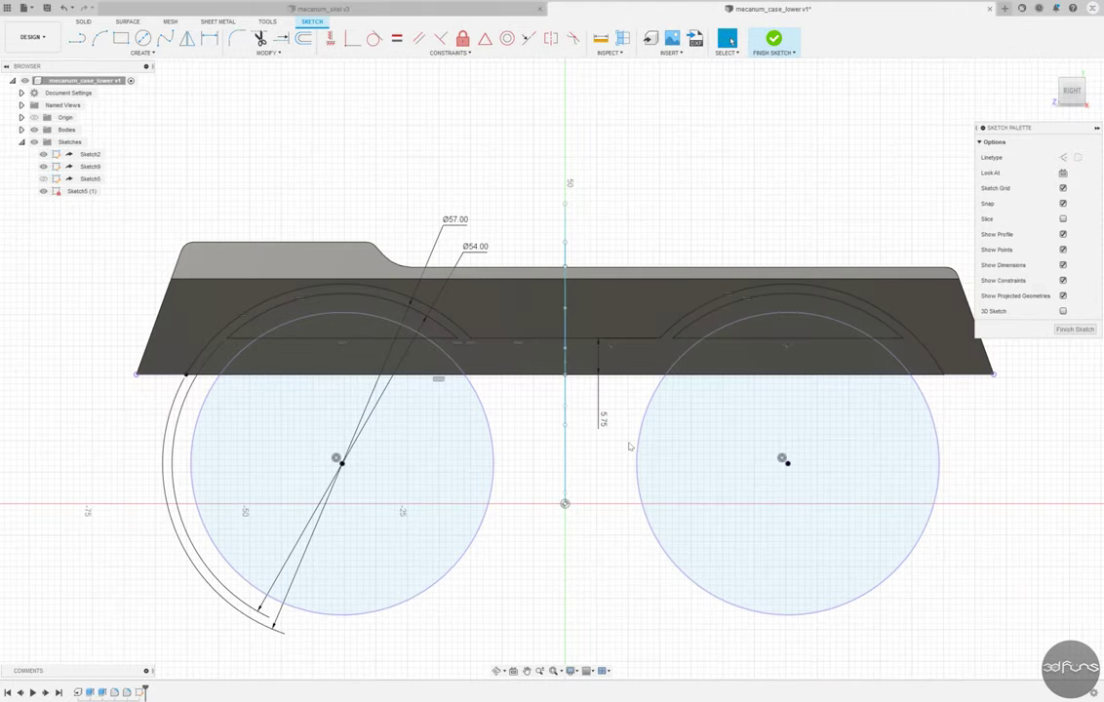
scroll(926, 371, up, 5)
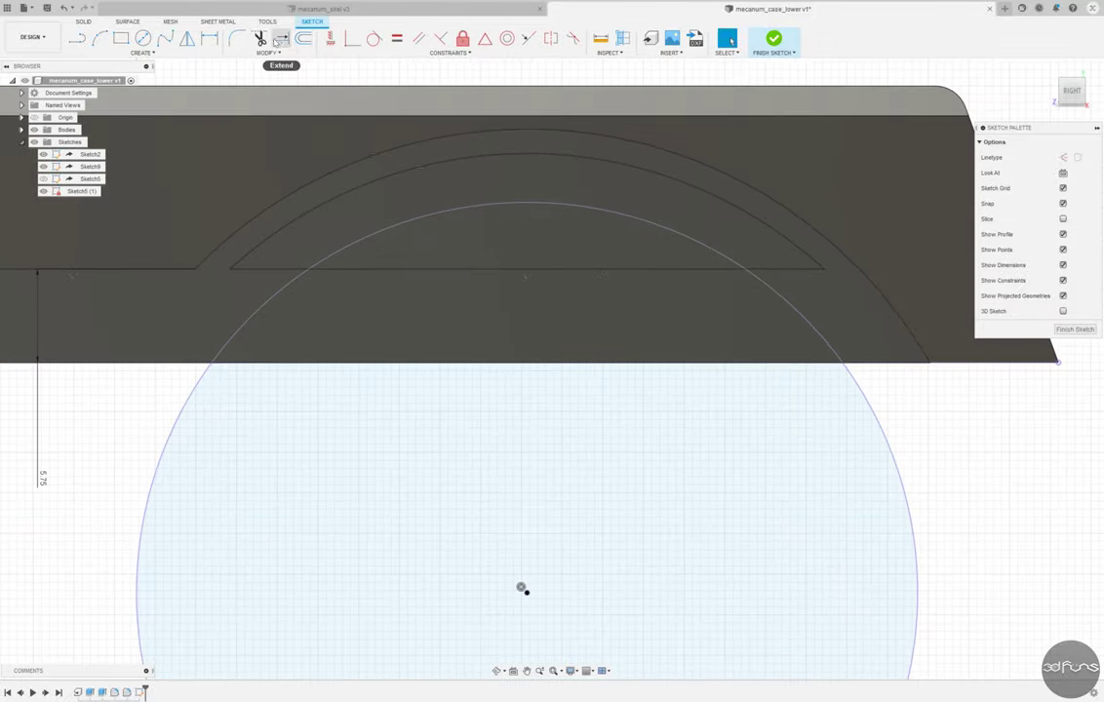
key(Escape)
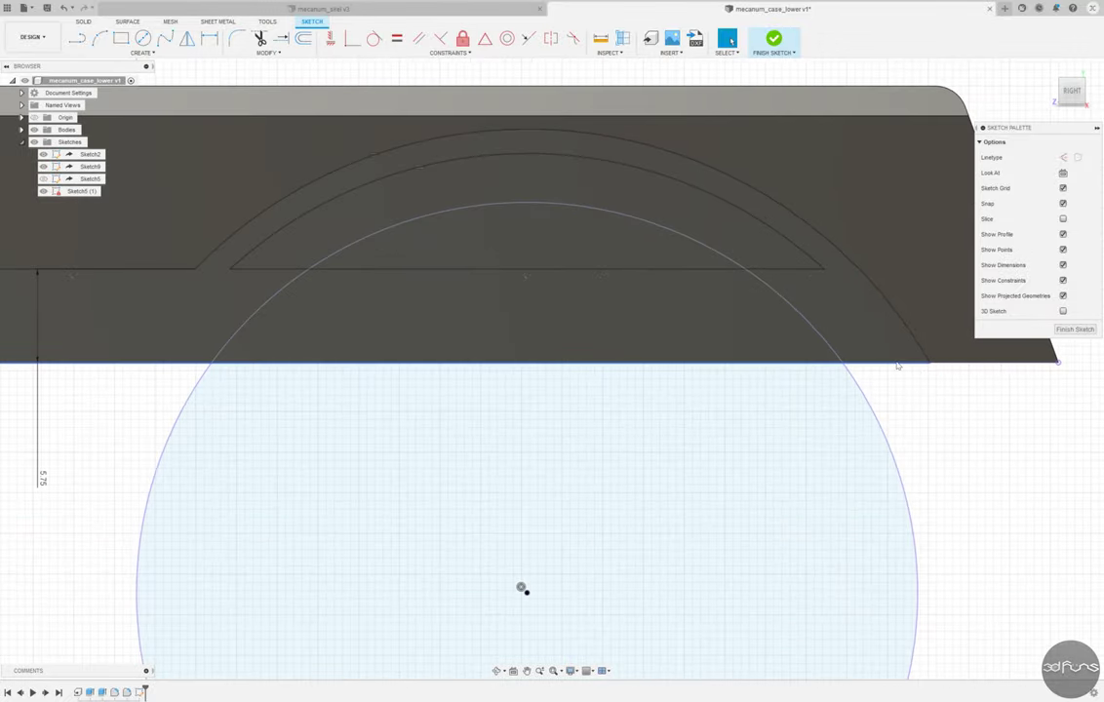
- Move the Ø57.00 dimension label aside and finish the sketch
scroll(927, 409, down, 5)
scroll(648, 501, up, 2)
mouse_move(453, 220)
mouse_down()
mouse_move(286, 390)
mouse_move(434, 208)
mouse_up()
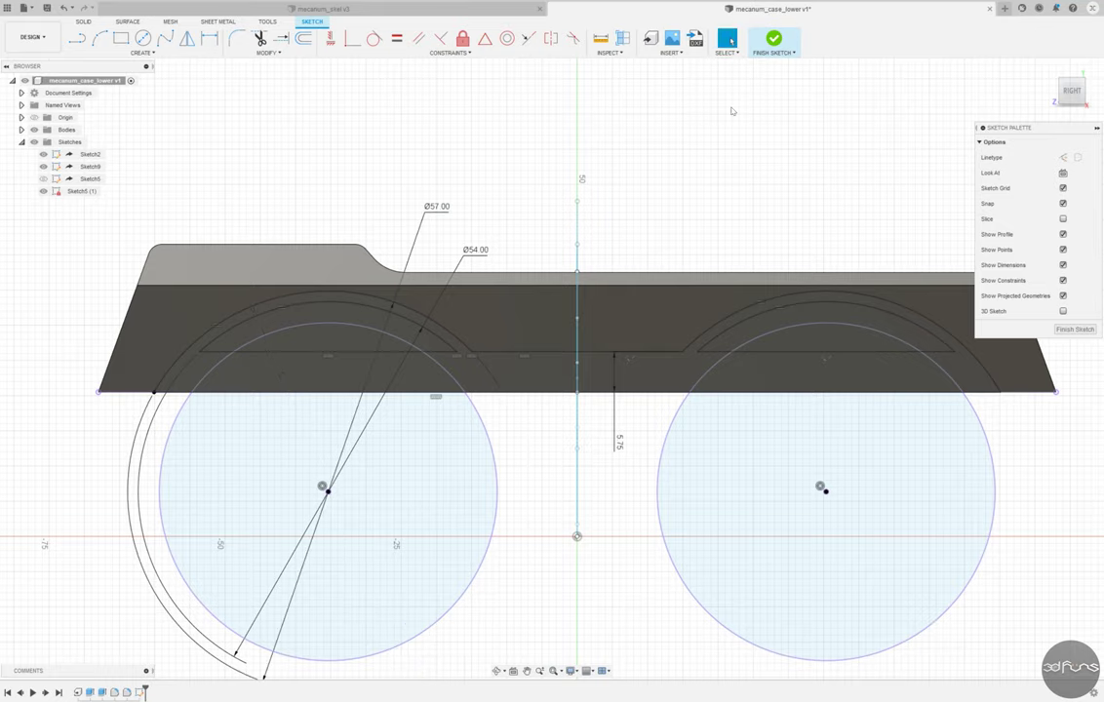
click(773, 39)
- Cut the arch and strip profiles two-sided through the case, then begin a front-plane sketch
key(e)
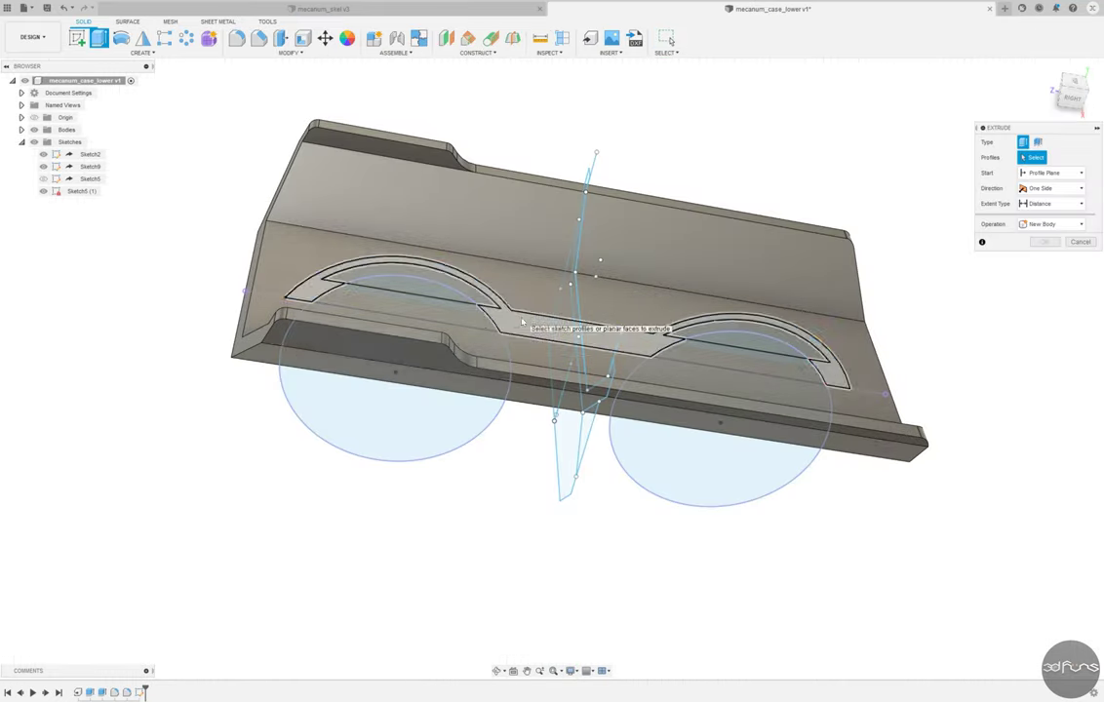
click(608, 305)
click(1045, 190)
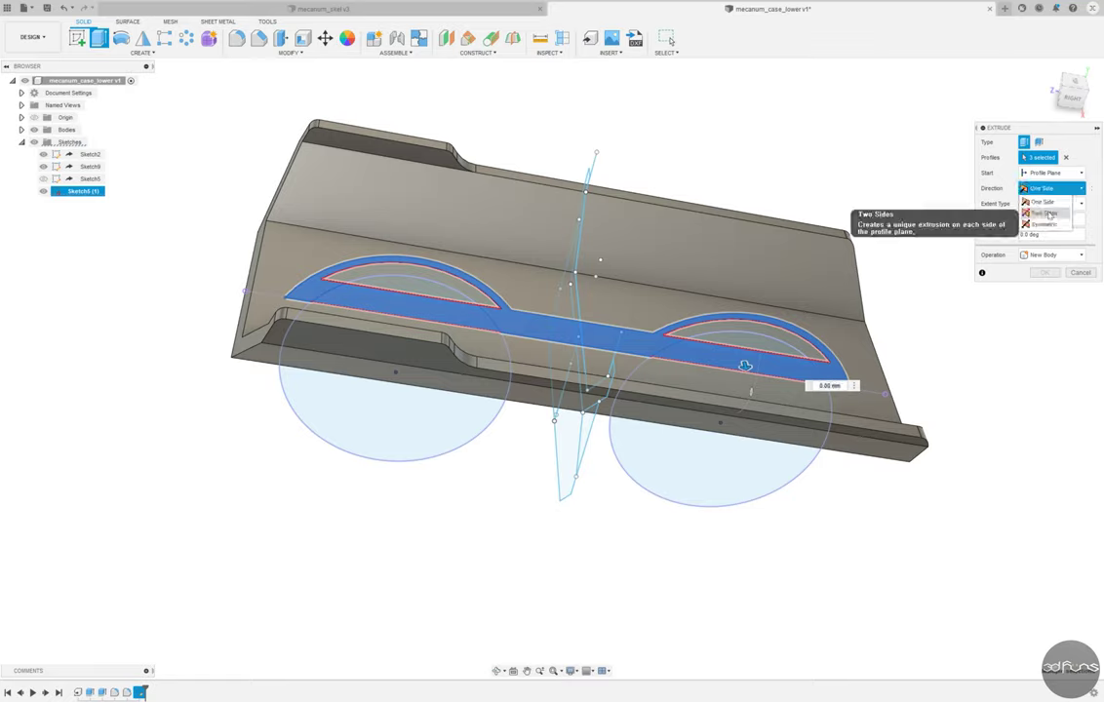
click(1040, 201)
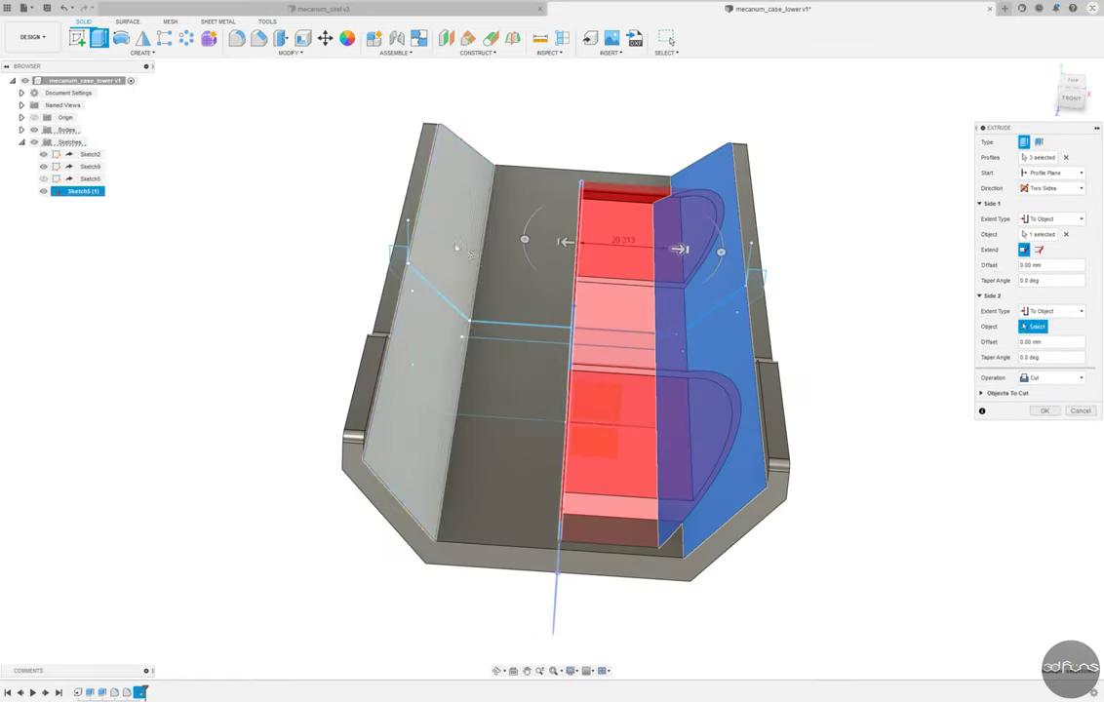
mouse_move(937, 351)
shift+middle_down()
mouse_move(864, 351)
mouse_move(383, 507)
mouse_move(192, 254)
shift+middle_up()
key(Return)
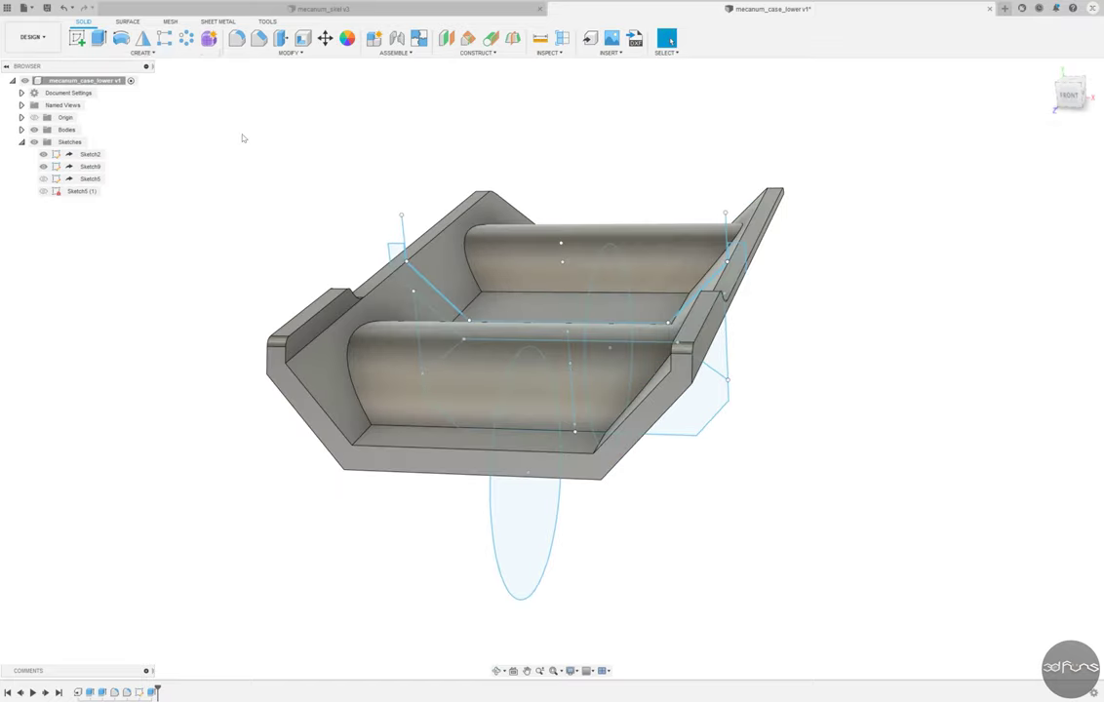
click(77, 37)
click(459, 369)
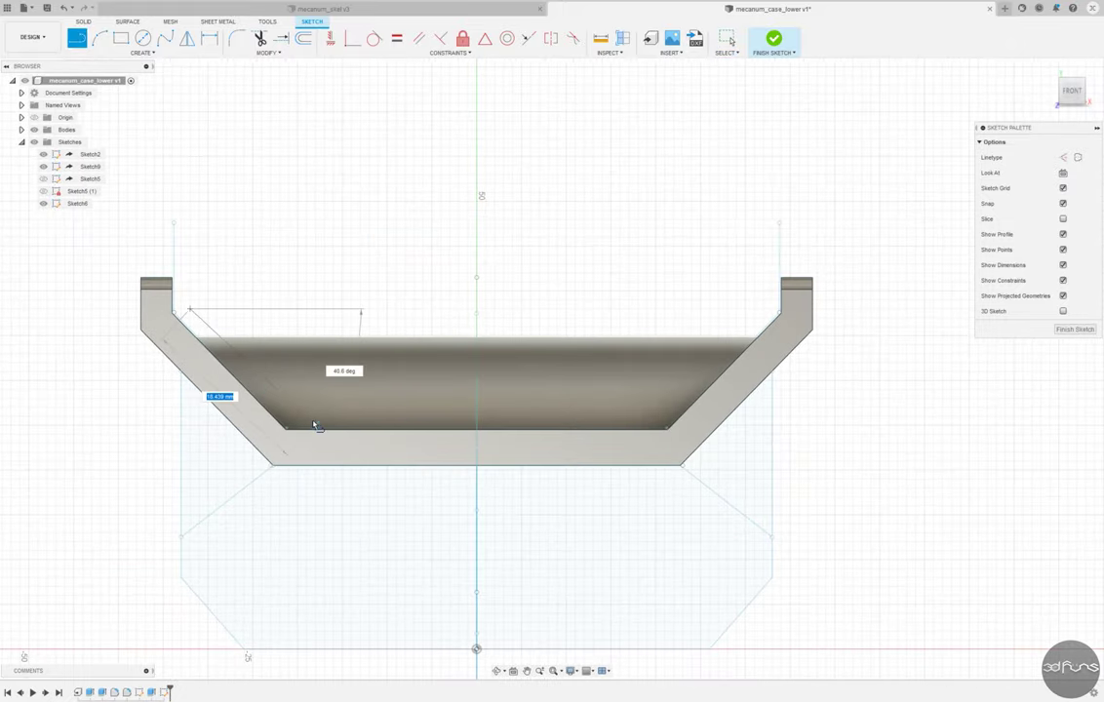
- Draw a closed trapezoid in the case cross-section with horizontal and parallel constraints
click(335, 446)
click(608, 451)
click(744, 300)
click(190, 310)
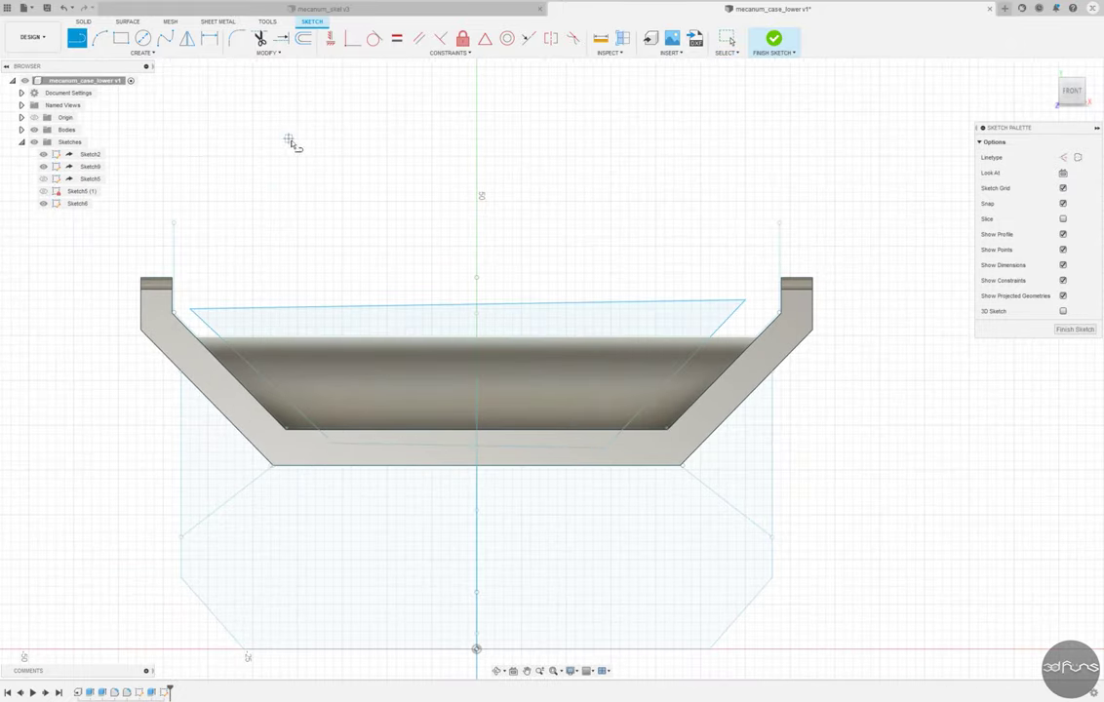
click(500, 447)
click(410, 306)
click(419, 37)
scroll(174, 350, up, 3)
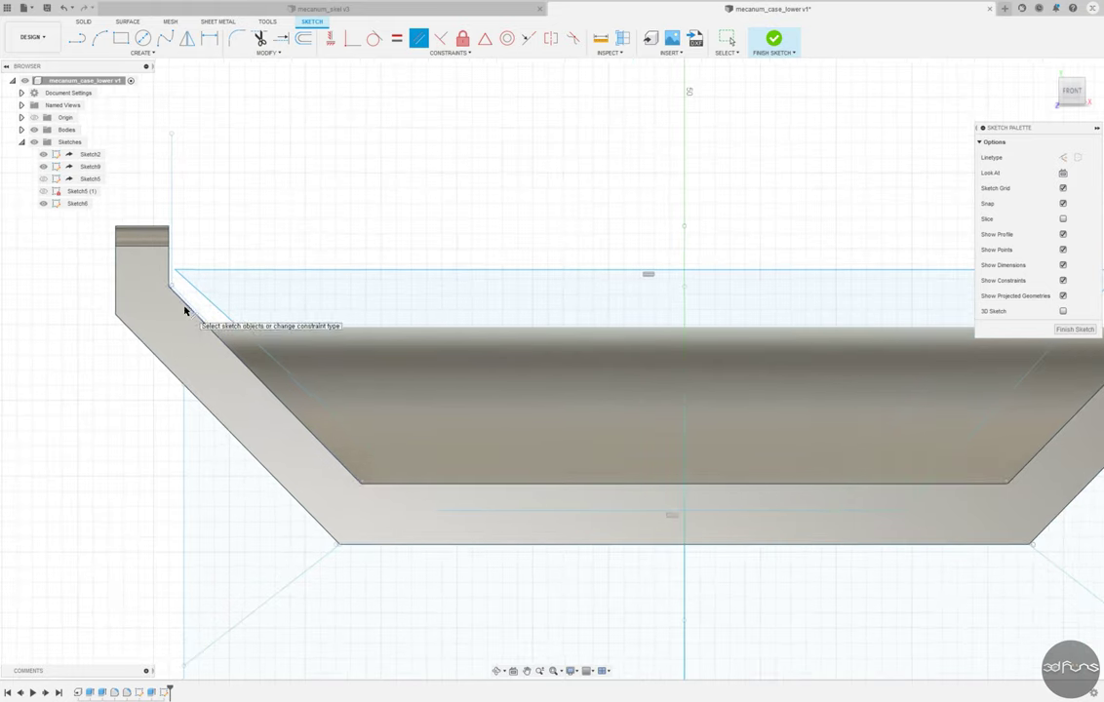
scroll(693, 394, down, 2)
scroll(858, 317, up, 1)
scroll(859, 319, down, 2)
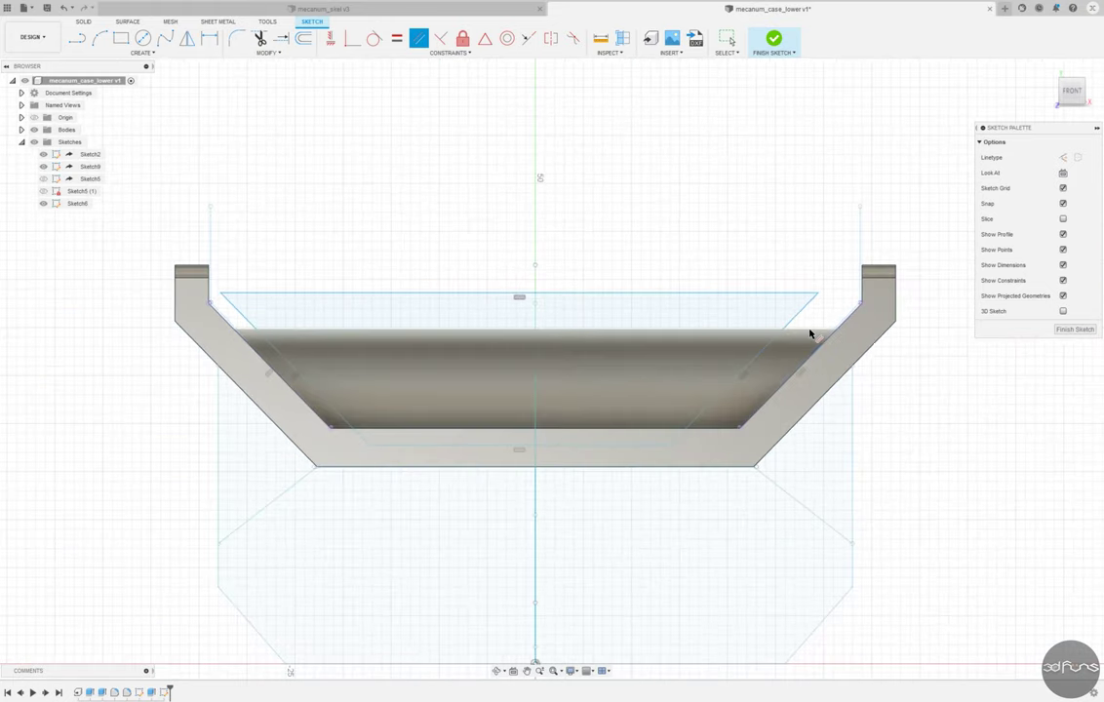
- Dimension the trapezoid's sides 1 mm from the sloped walls
key(d)
scroll(239, 317, up, 2)
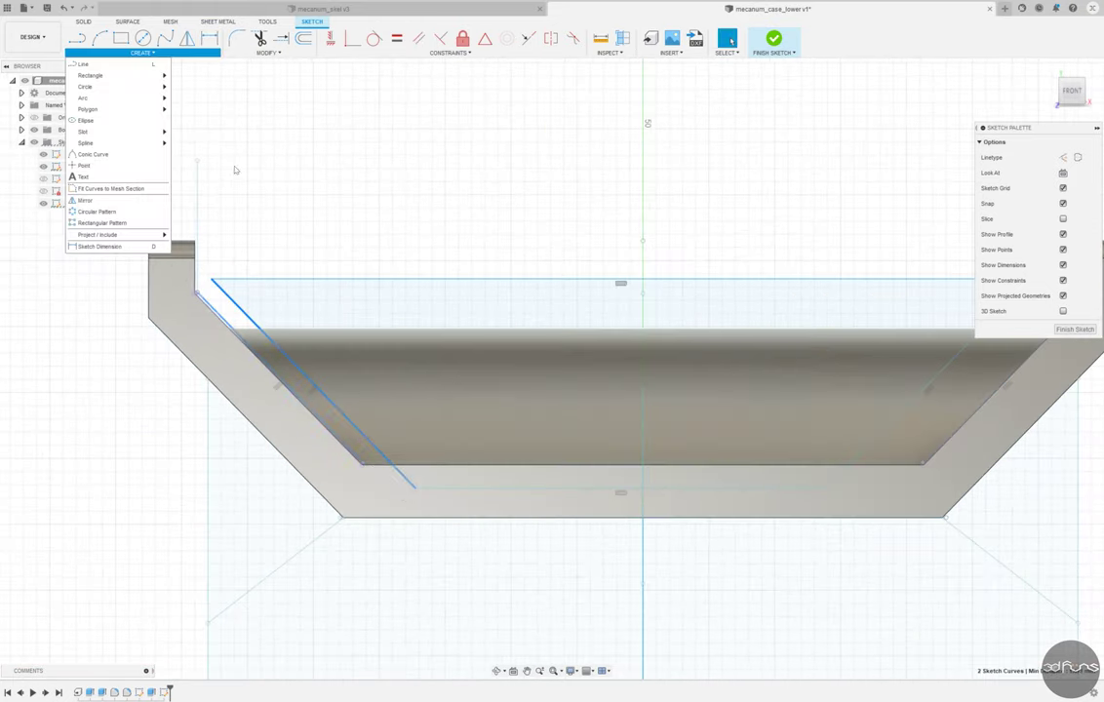
scroll(234, 180, up, 2)
scroll(185, 234, down, 2)
scroll(122, 229, up, 1)
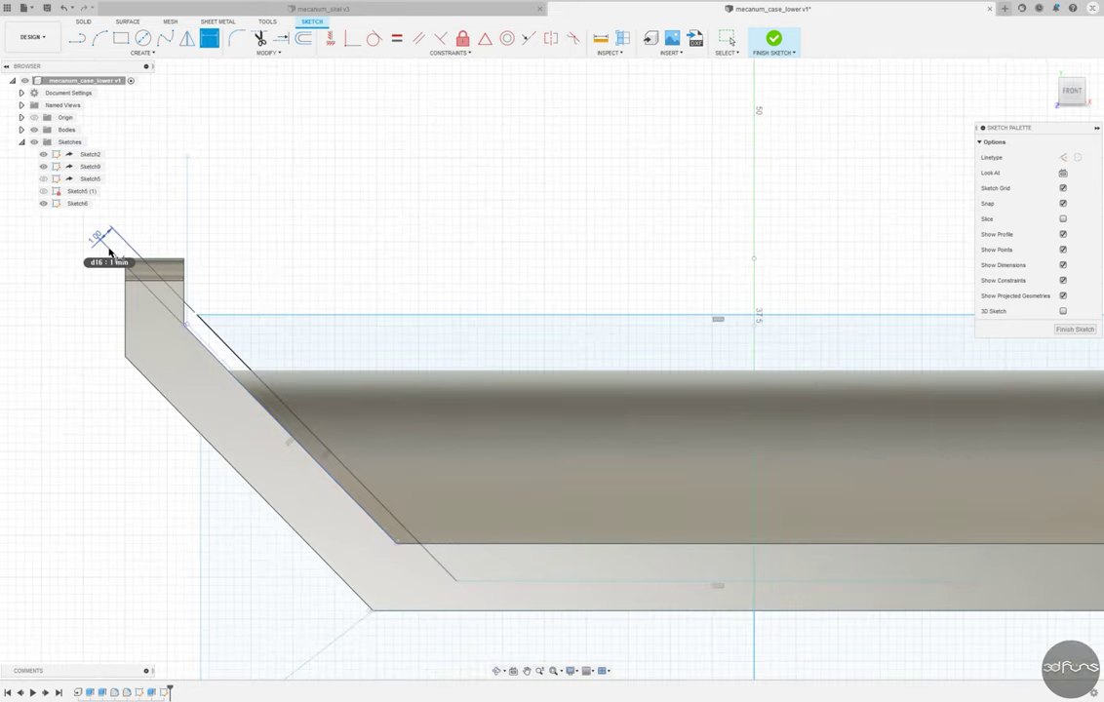
key(Return)
scroll(118, 383, down, 2)
scroll(697, 335, up, 3)
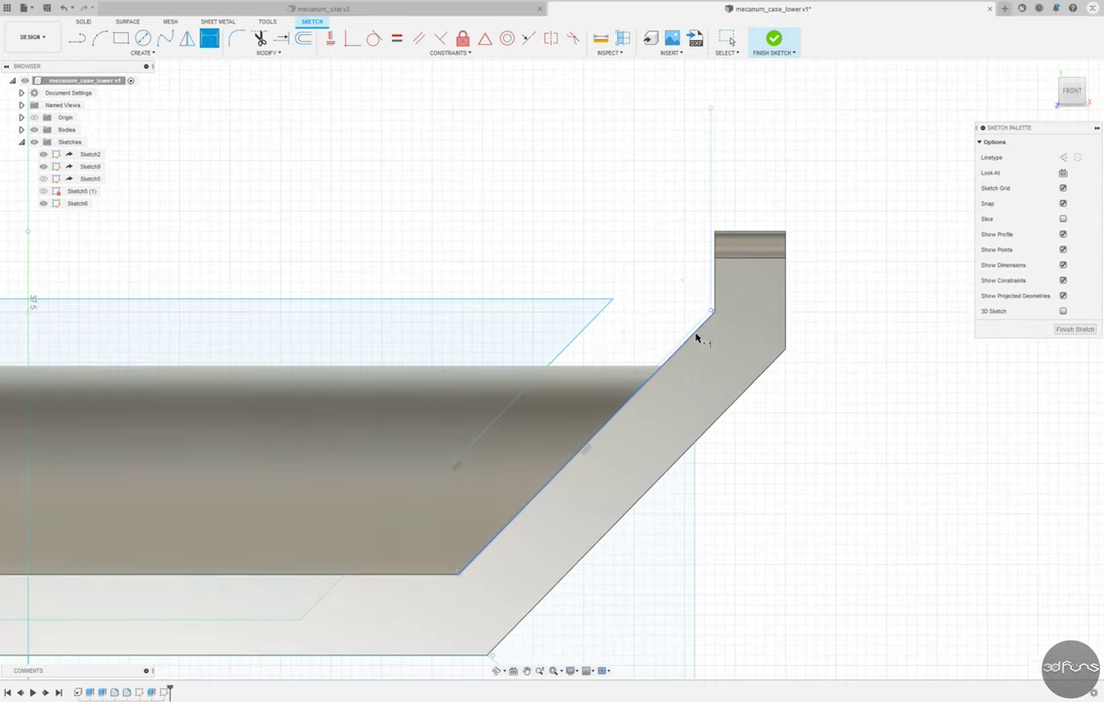
scroll(617, 258, down, 2)
scroll(618, 258, down, 2)
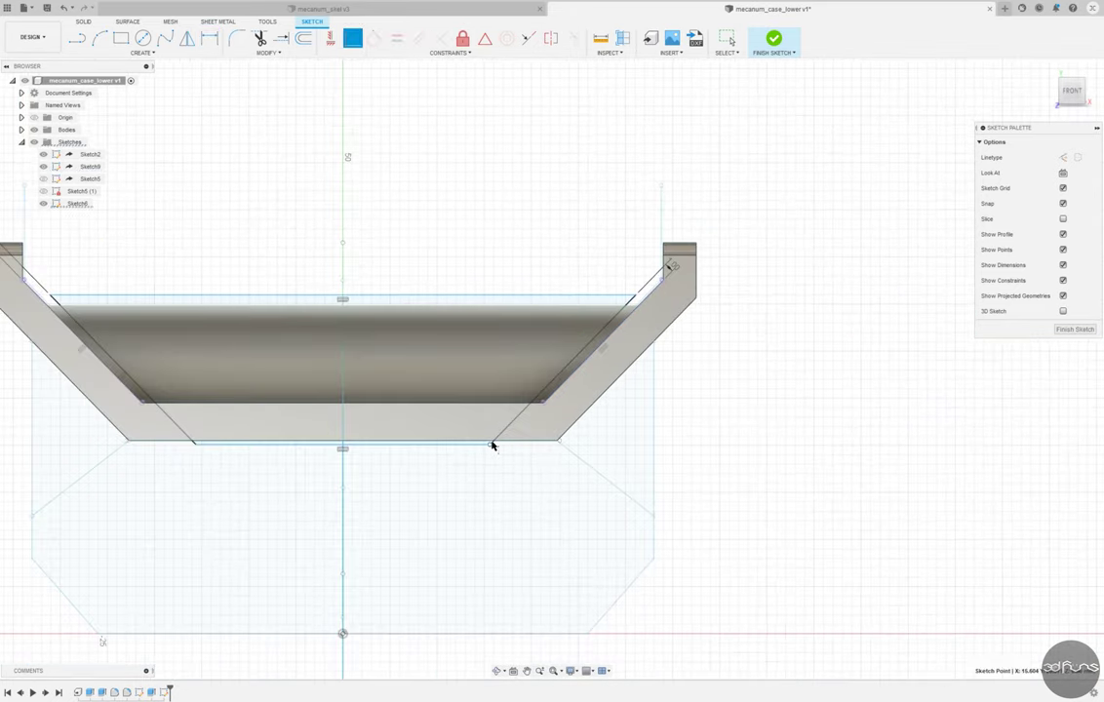
- Move the bottom line to the case floor and set the trapezoid height to 13 mm
drag(492, 446, 500, 409)
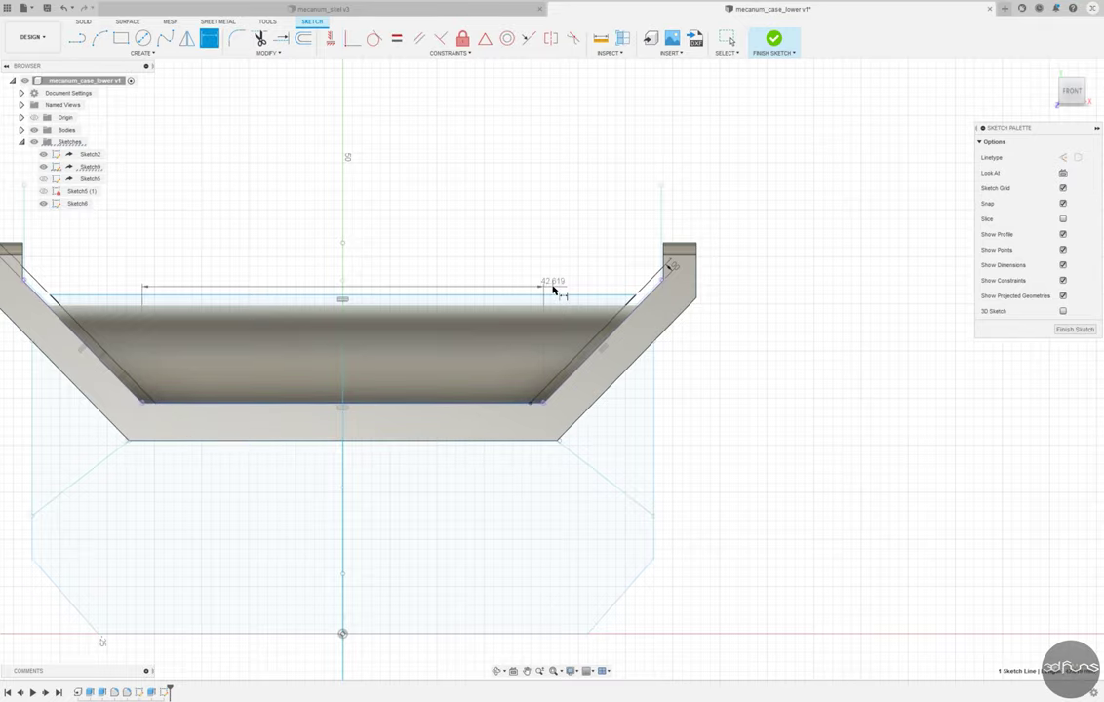
click(733, 332)
text(13)
key(Return)
click(774, 39)
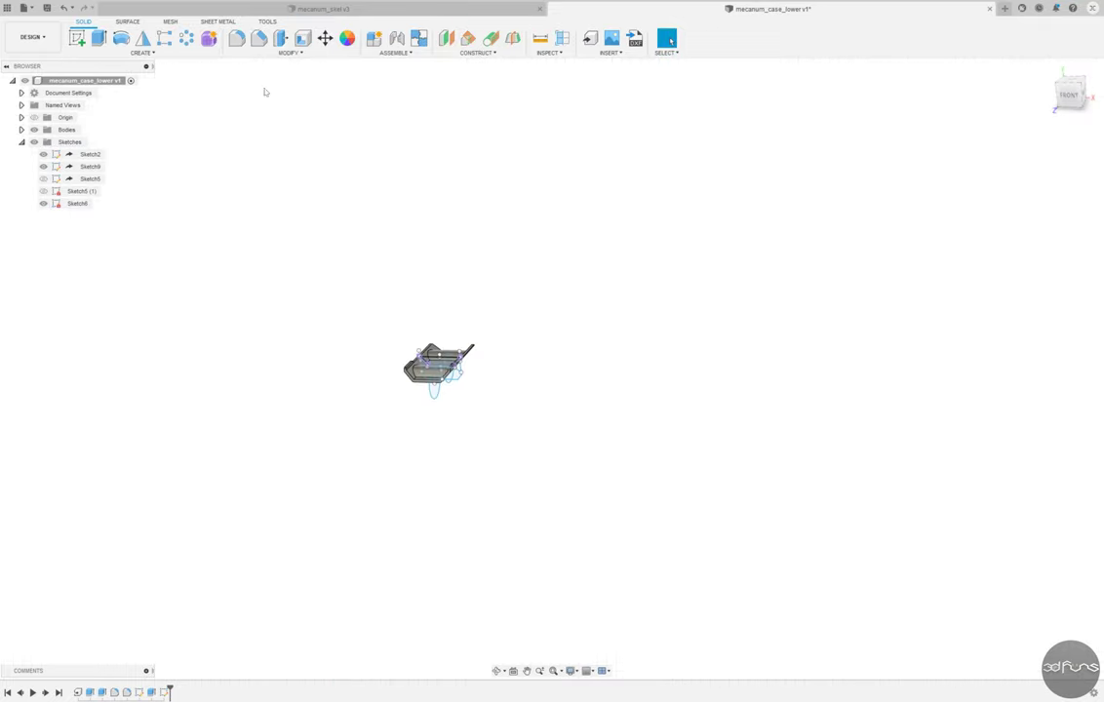
key(e)
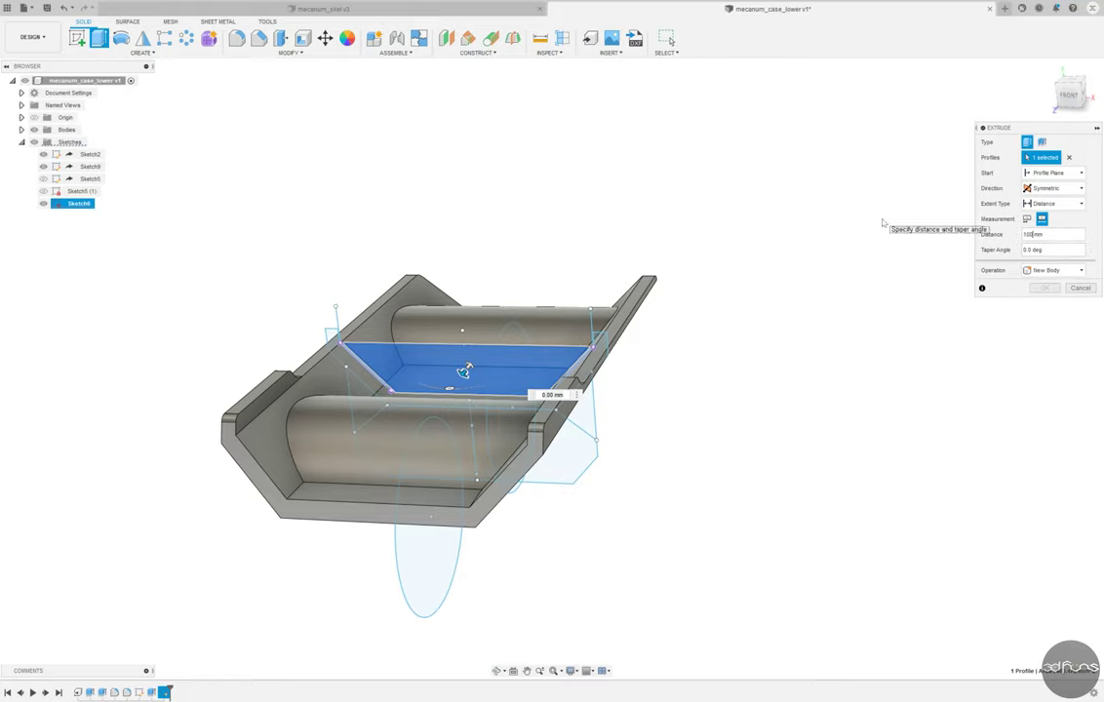
key(Escape)
right_click(164, 692)
click(195, 592)
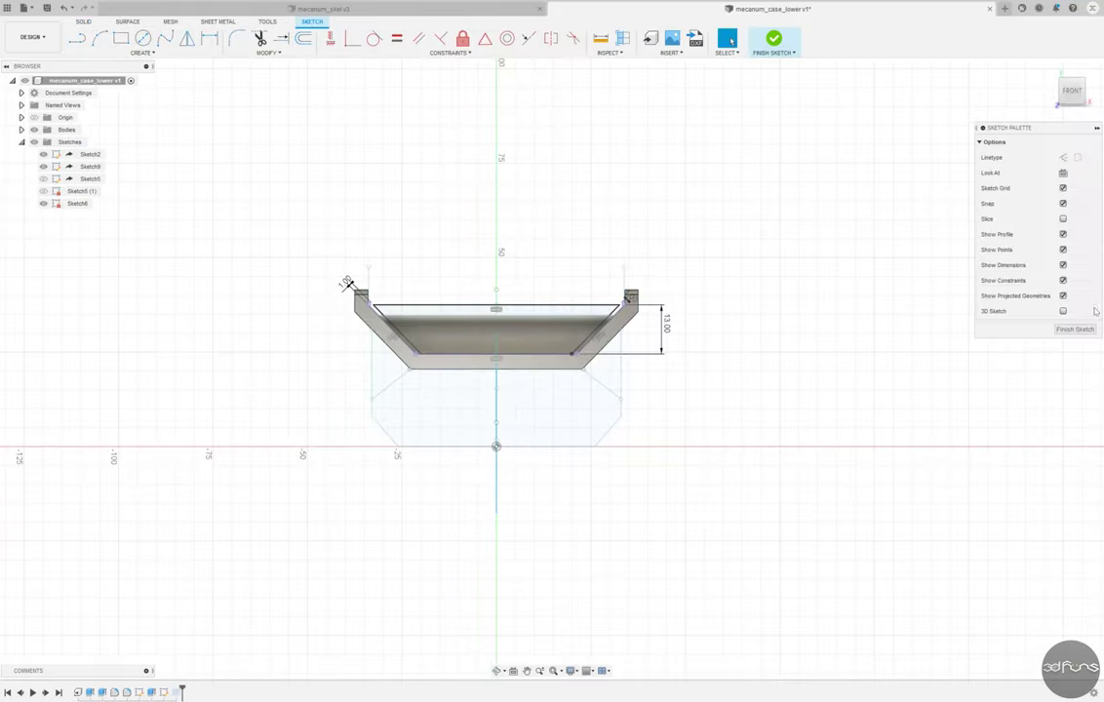
click(1074, 329)
key(Return)
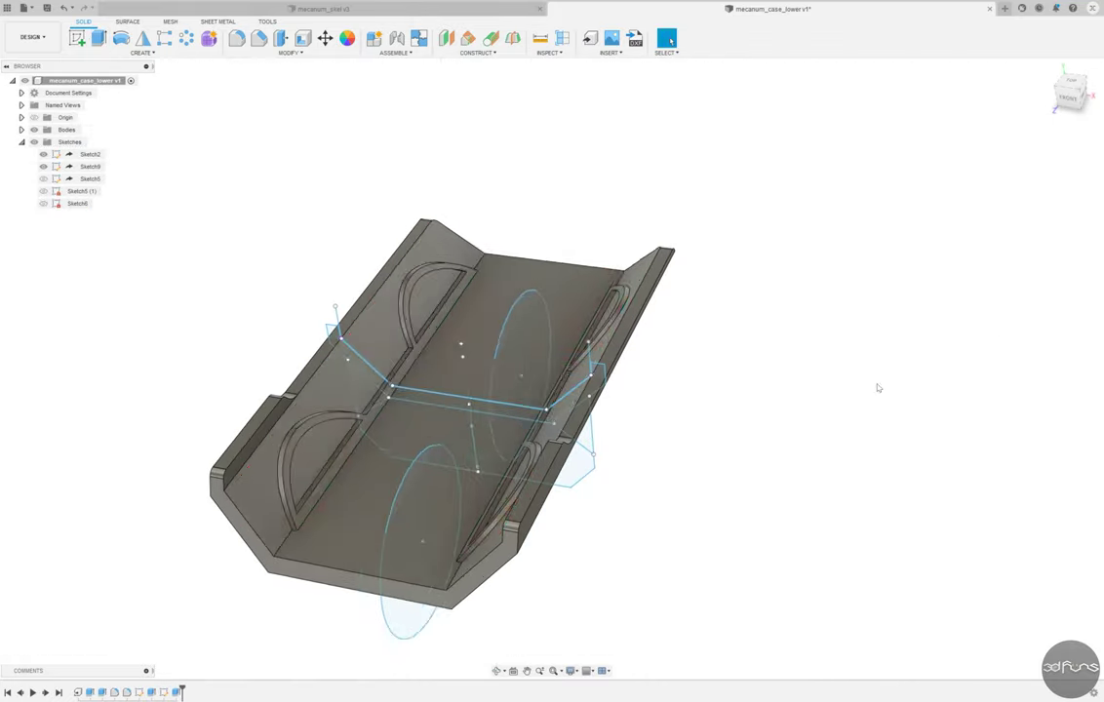
mouse_move(1051, 581)
shift+middle_down()
mouse_move(680, 529)
mouse_move(648, 510)
shift+middle_up()
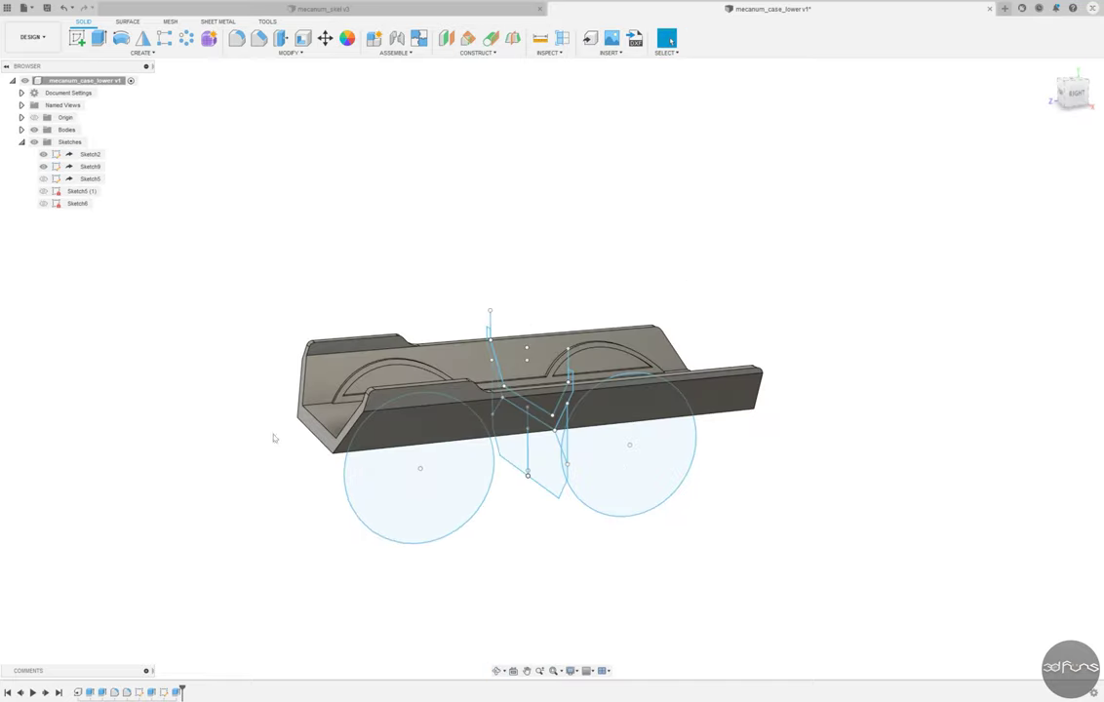
- Sketch on the side plane, projecting both wheel arcs and drawing a matching circle over each
click(77, 37)
click(512, 454)
key(p)
shift+middle_drag(195, 237, 439, 254)
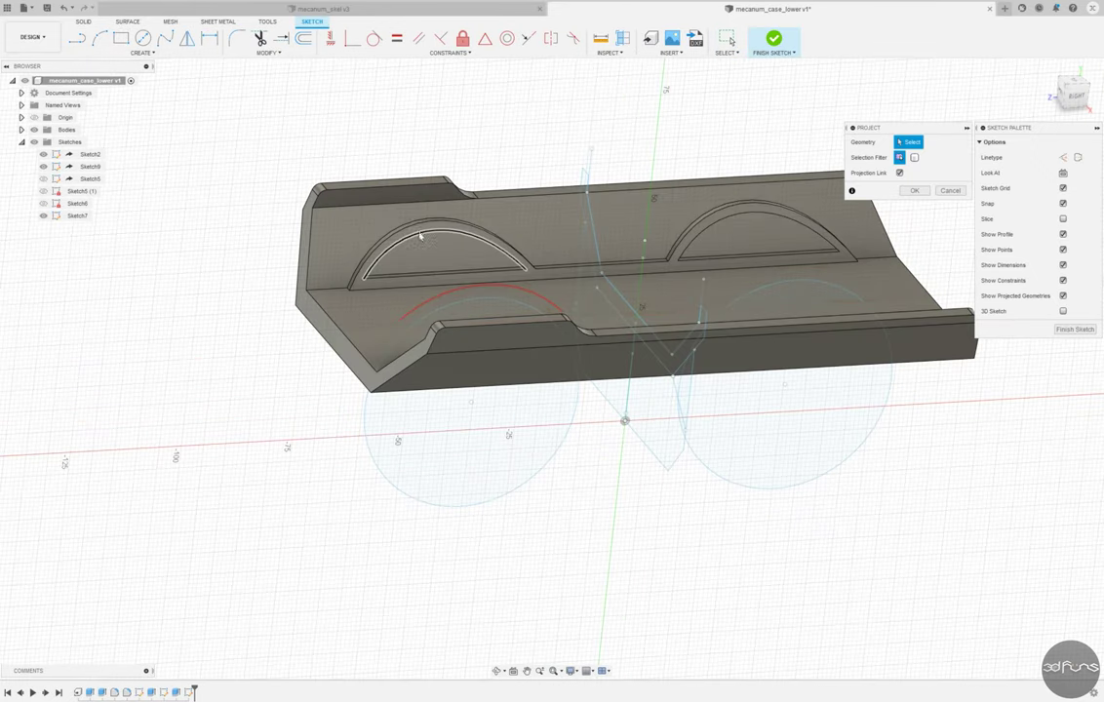
click(444, 229)
click(756, 208)
click(914, 190)
key(c)
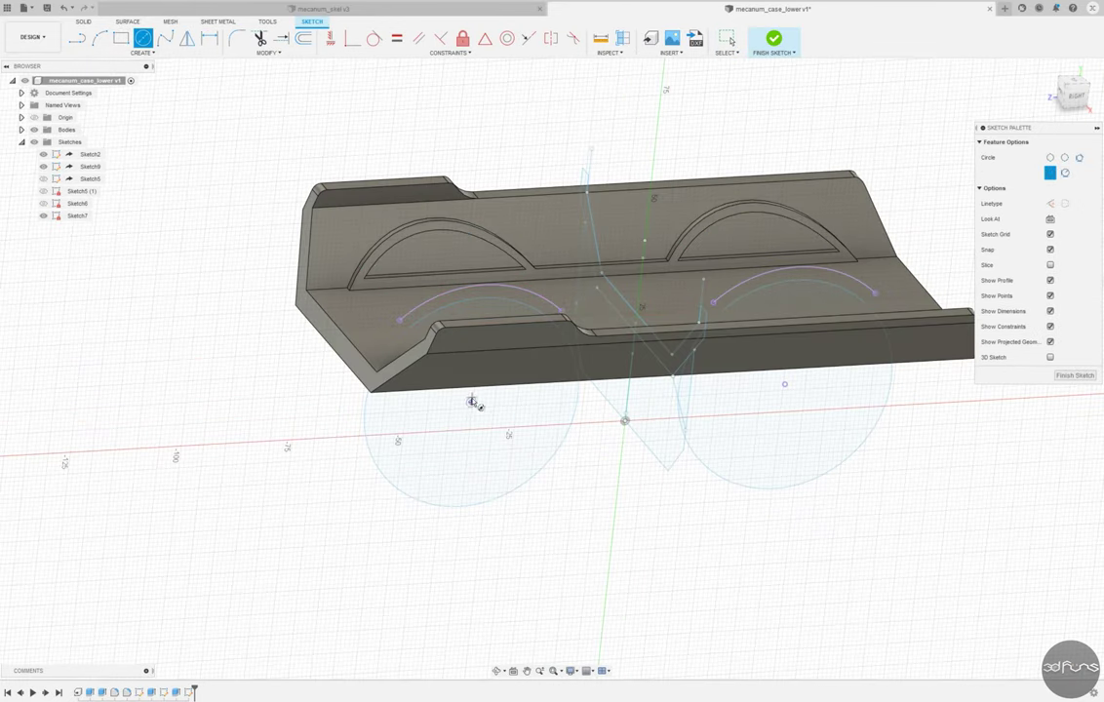
click(469, 400)
click(504, 285)
click(783, 383)
click(775, 263)
- Extrude both circle profiles symmetrically as a cut through the case side walls
click(773, 39)
key(e)
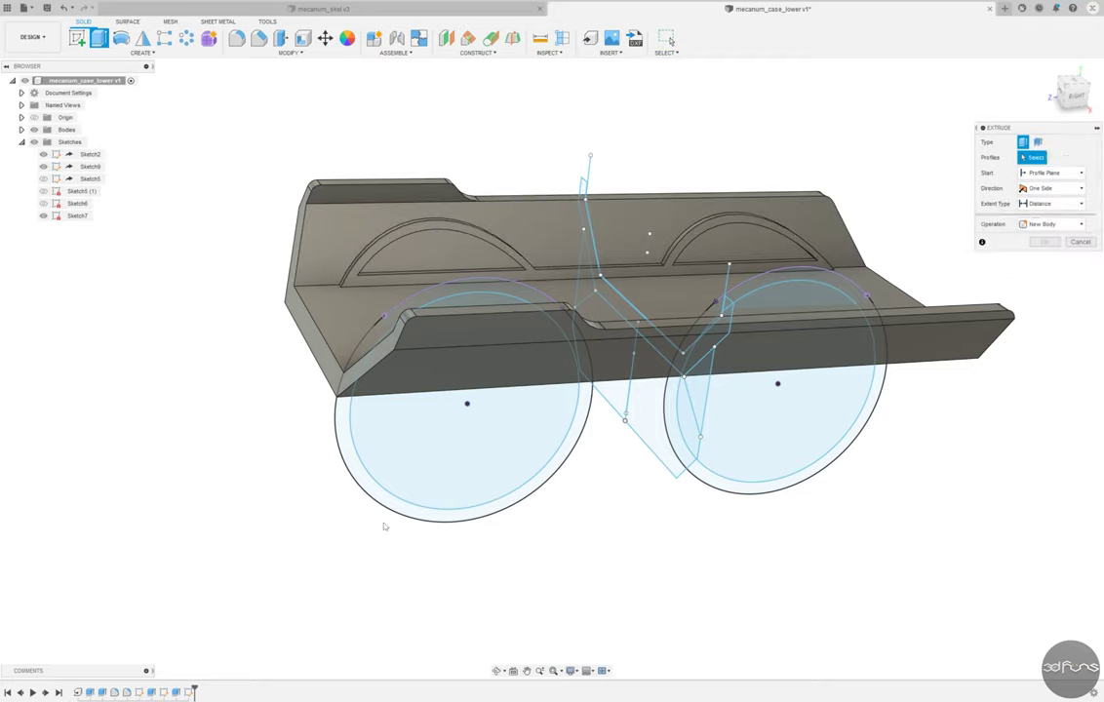
click(493, 396)
click(786, 368)
click(1054, 203)
click(1044, 226)
text(100)
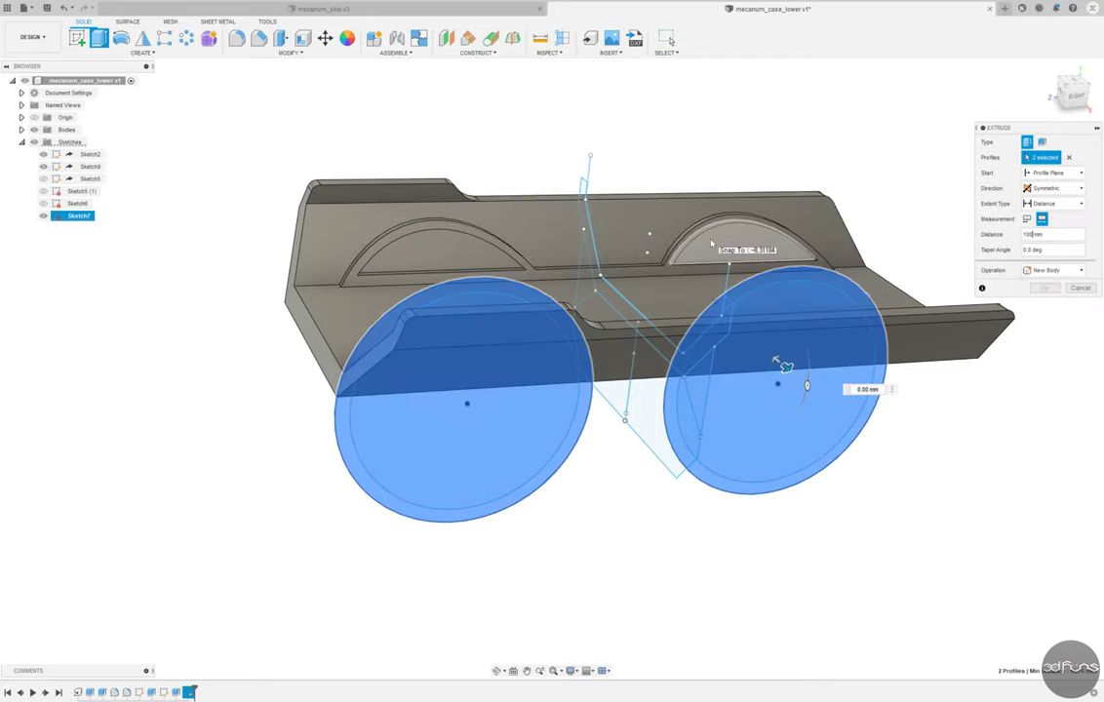
key(Return)
shift+middle_drag(648, 313, 652, 333)
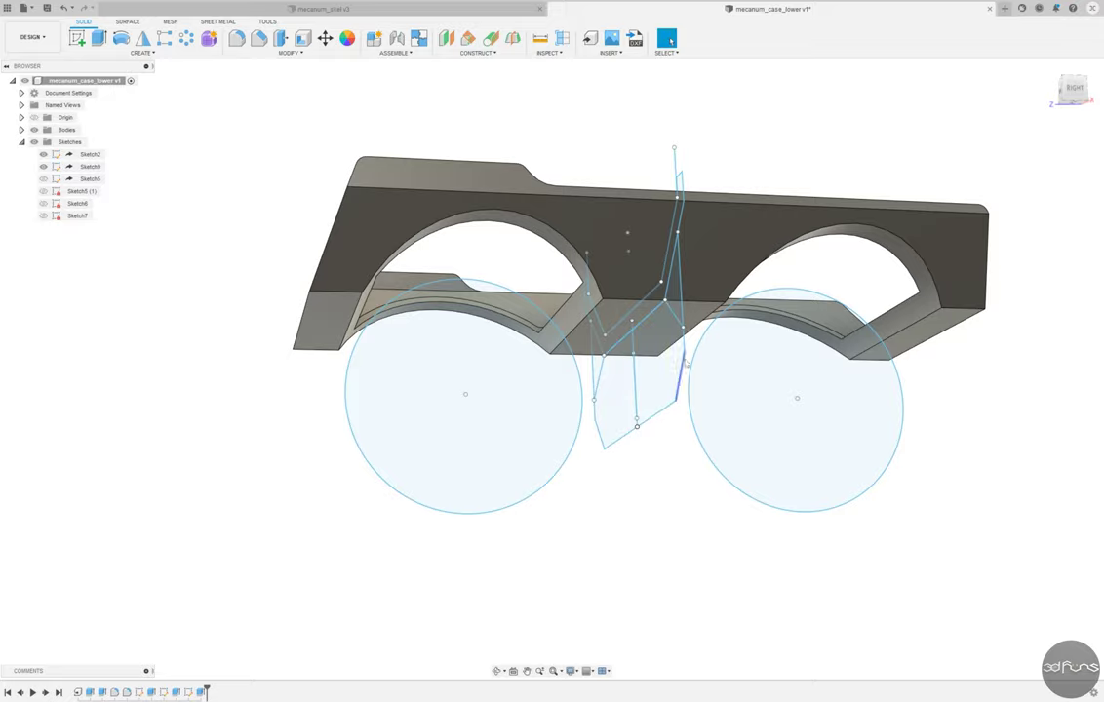
- Reopen Sketch7 from the timeline for editing, then cancel the failed cut edit
click(188, 692)
right_click(198, 683)
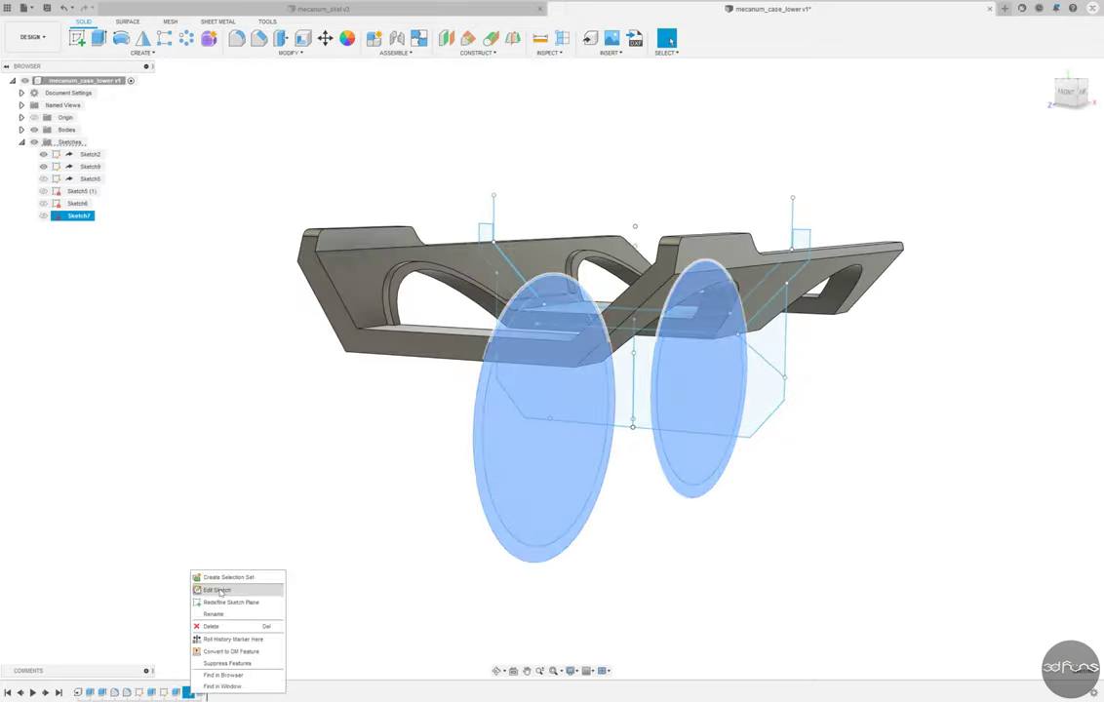
click(212, 589)
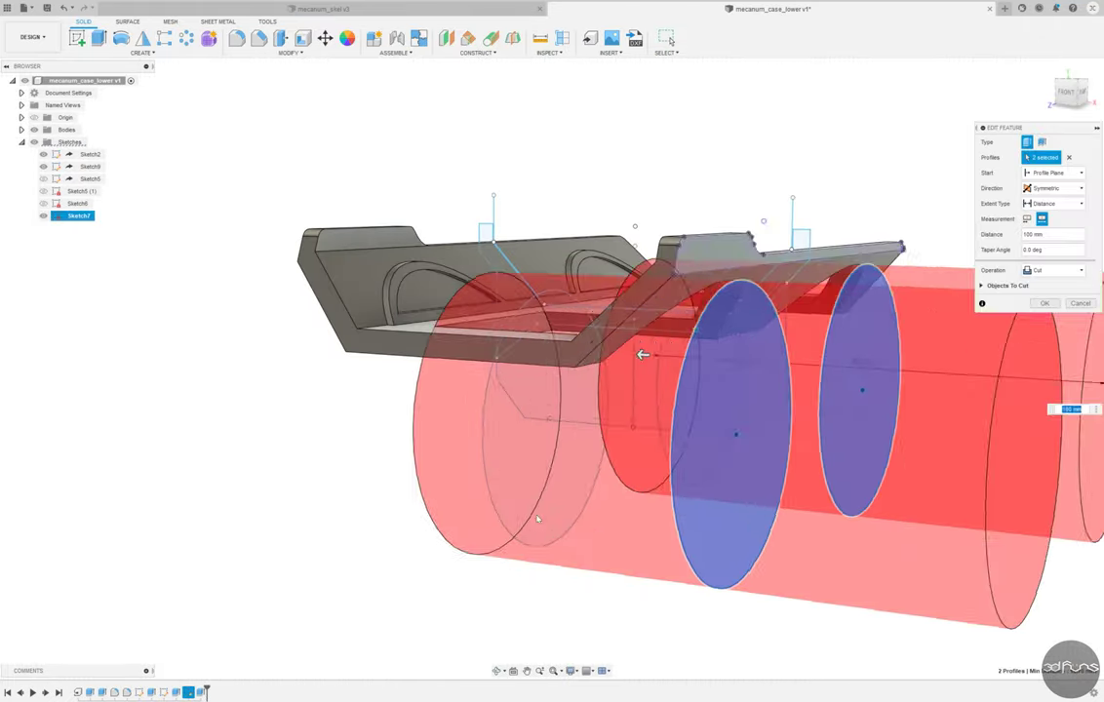
shift+middle_drag(538, 519, 772, 409)
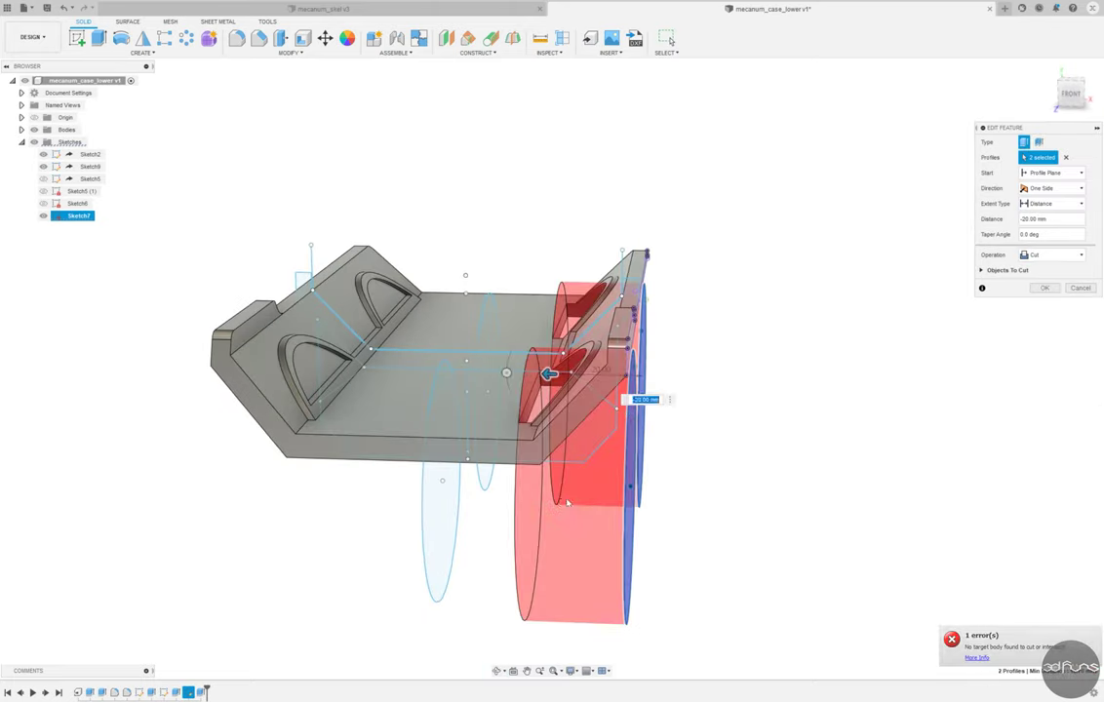
key(Escape)
shift+middle_drag(641, 473, 636, 464)
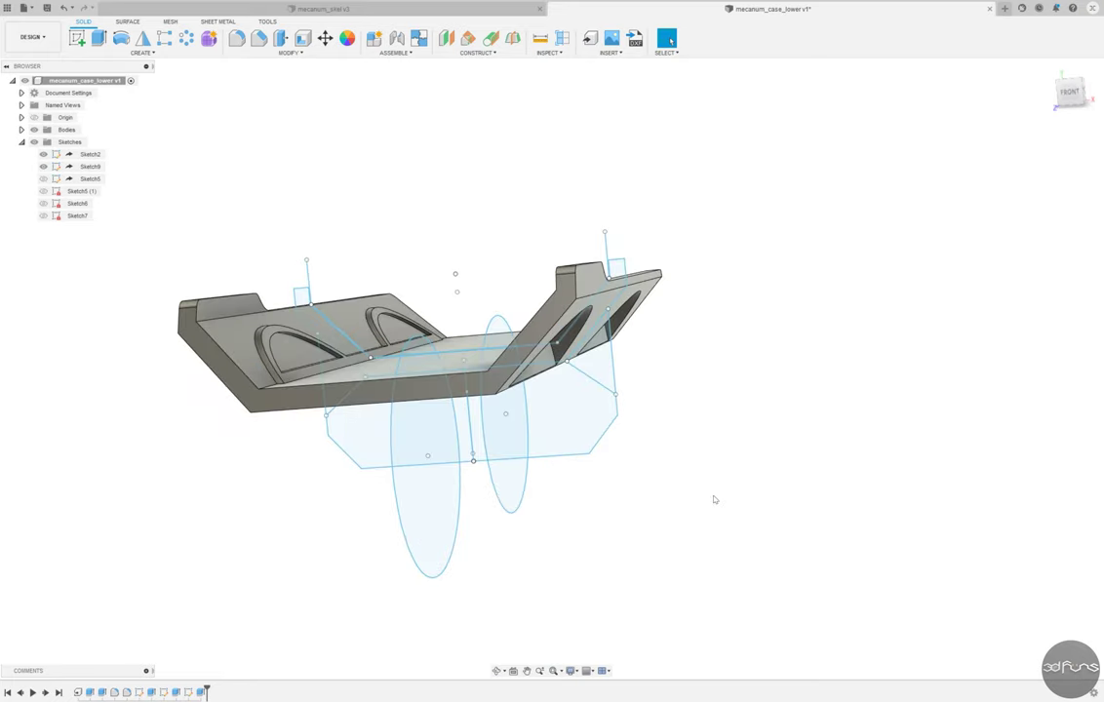
- Start a Mirror of the wheel-arch cut and pick the plane to mirror across
click(142, 37)
scroll(714, 500, up, 3)
click(543, 296)
scroll(542, 296, down, 3)
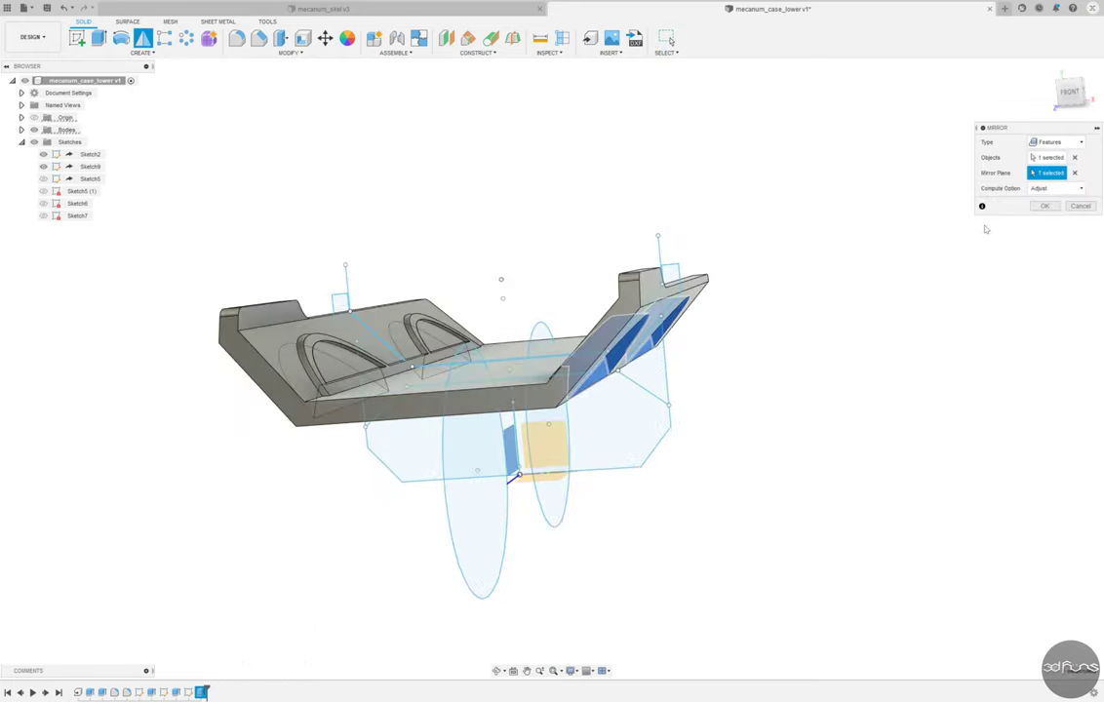
- Confirm the mirror and orbit to inspect the arches on the opposite wall
key(Return)
mouse_move(985, 229)
shift+middle_down()
mouse_move(720, 284)
mouse_move(808, 284)
shift+middle_up()
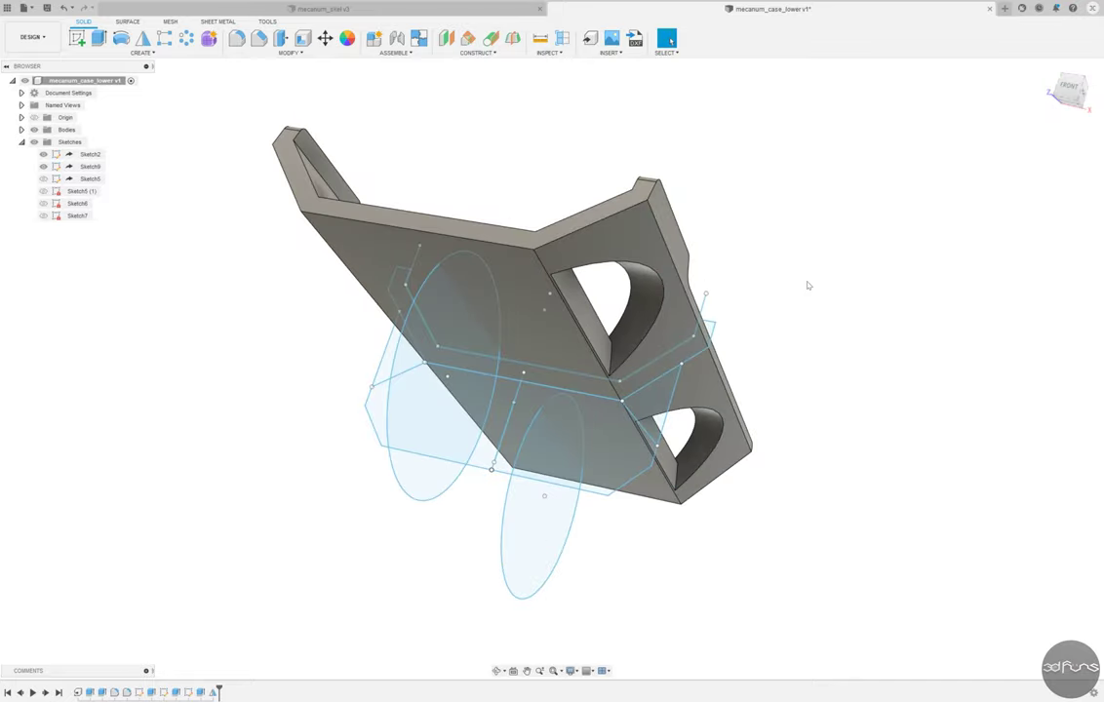
shift+middle_drag(808, 285, 507, 410)
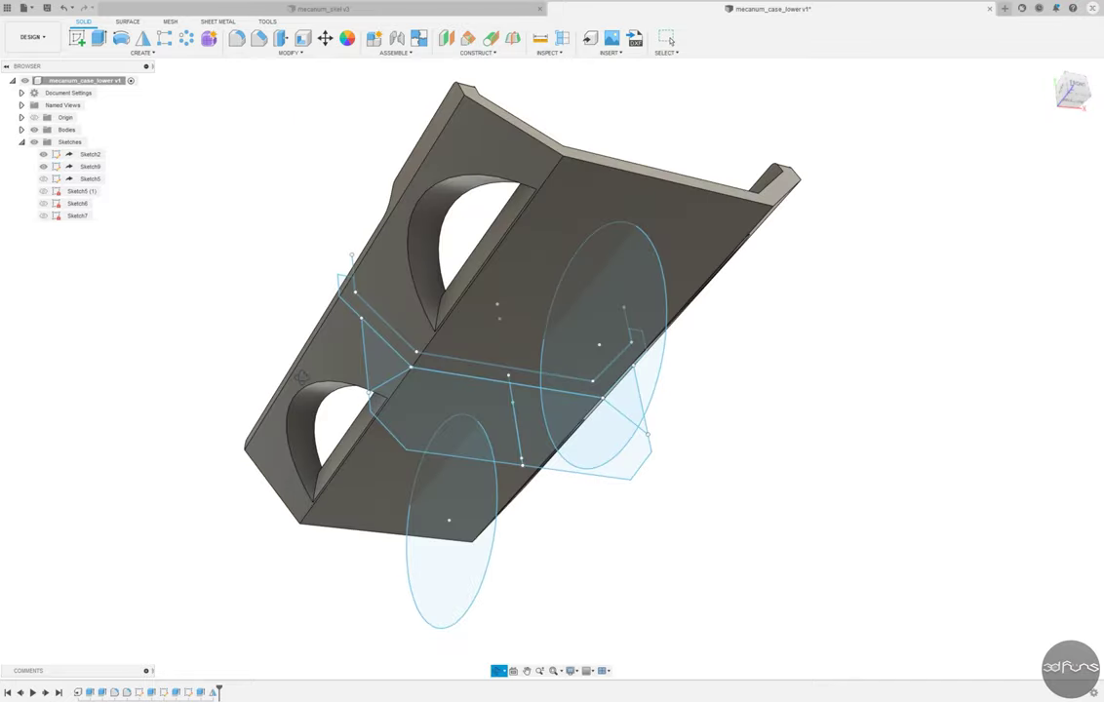
- Reopen the wheel-arch cut extrude to check its depth, then start a Measure
double_click(188, 693)
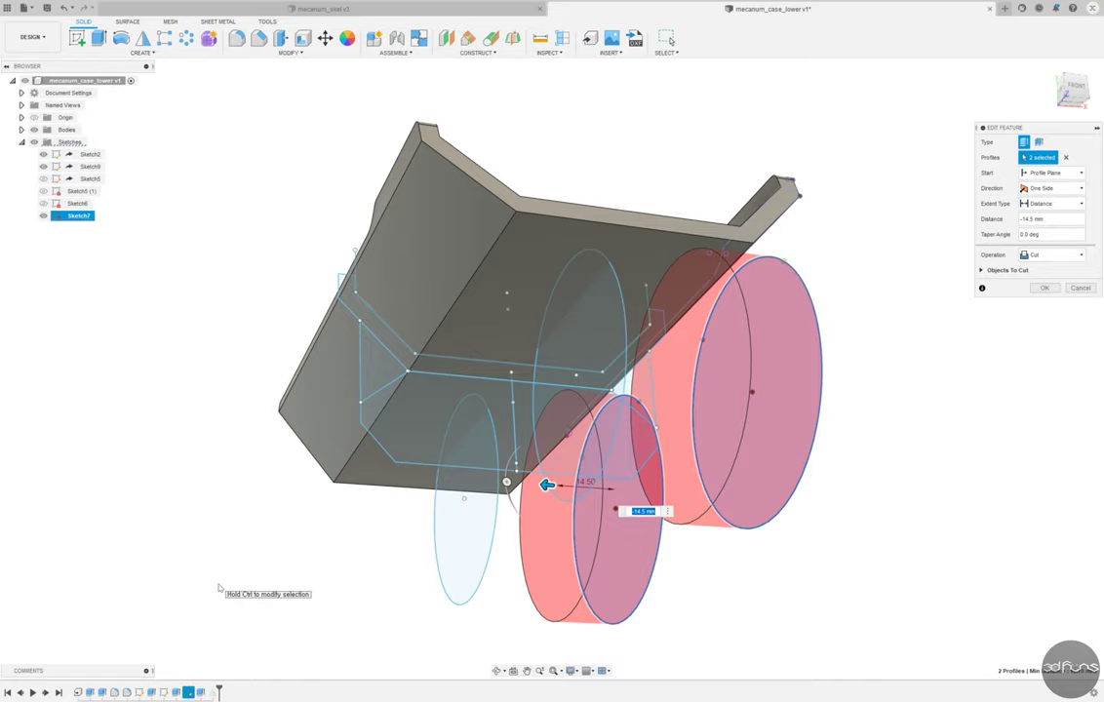
mouse_move(220, 588)
shift+middle_down()
mouse_move(237, 507)
mouse_move(216, 519)
mouse_move(214, 536)
shift+middle_up()
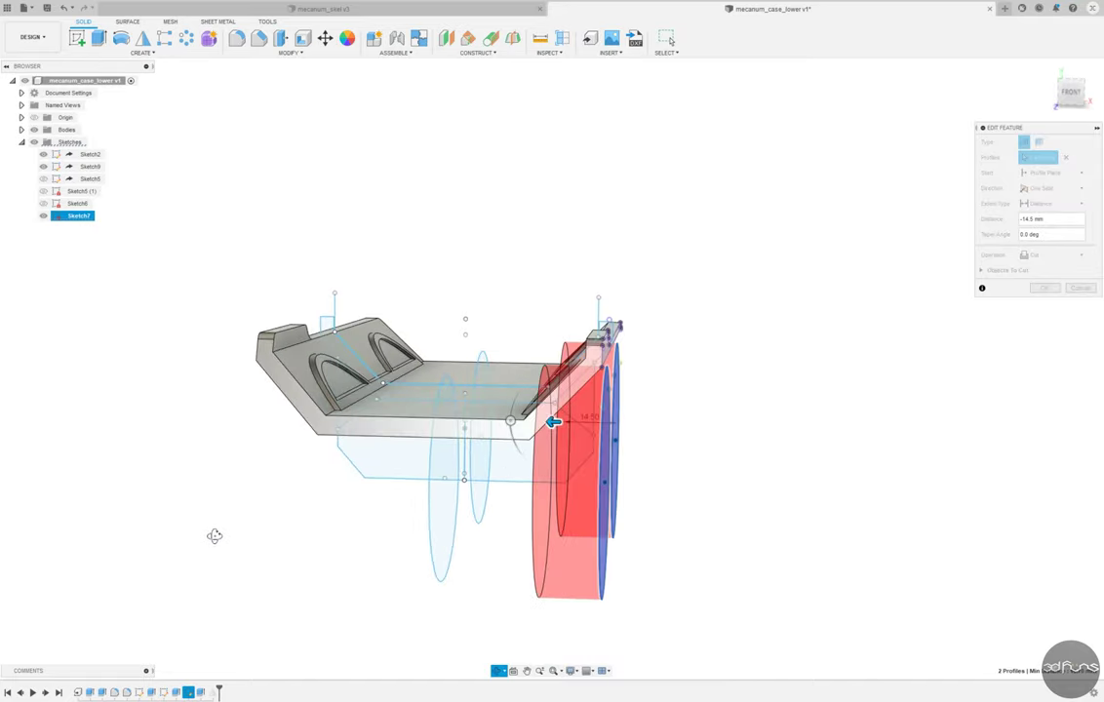
key(Escape)
key(i)
shift+middle_drag(723, 425, 532, 396)
- Measure between a case face and an edge, then close the measurement
scroll(476, 322, up, 5)
click(476, 322)
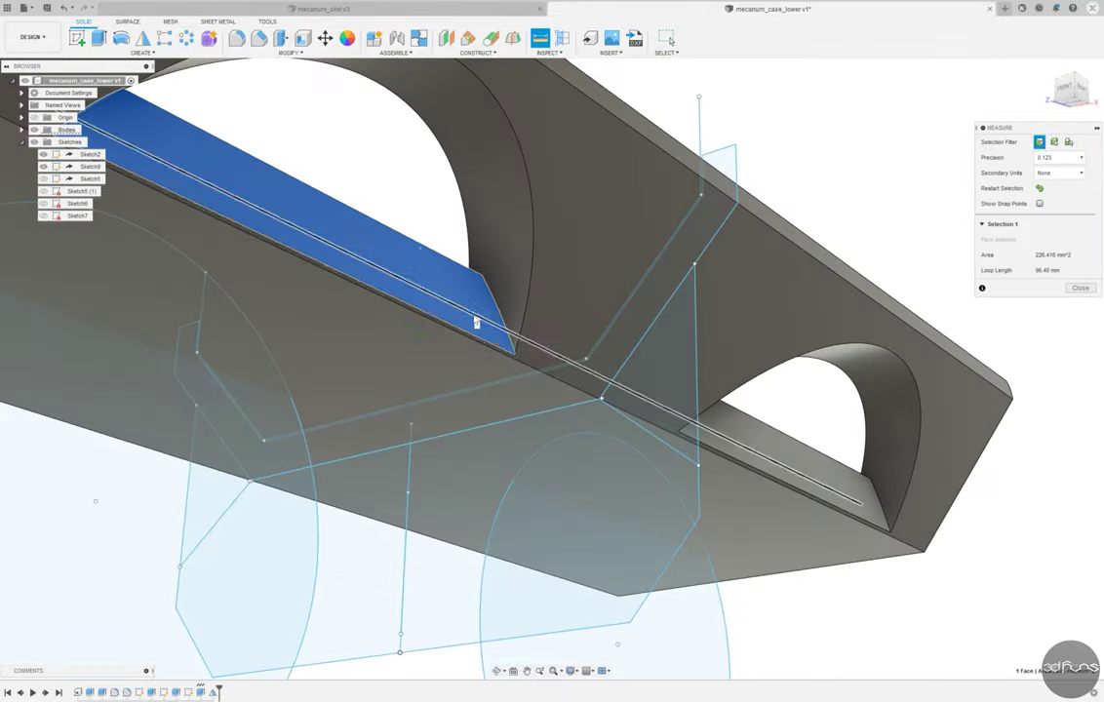
click(683, 424)
scroll(730, 337, down, 5)
click(1081, 390)
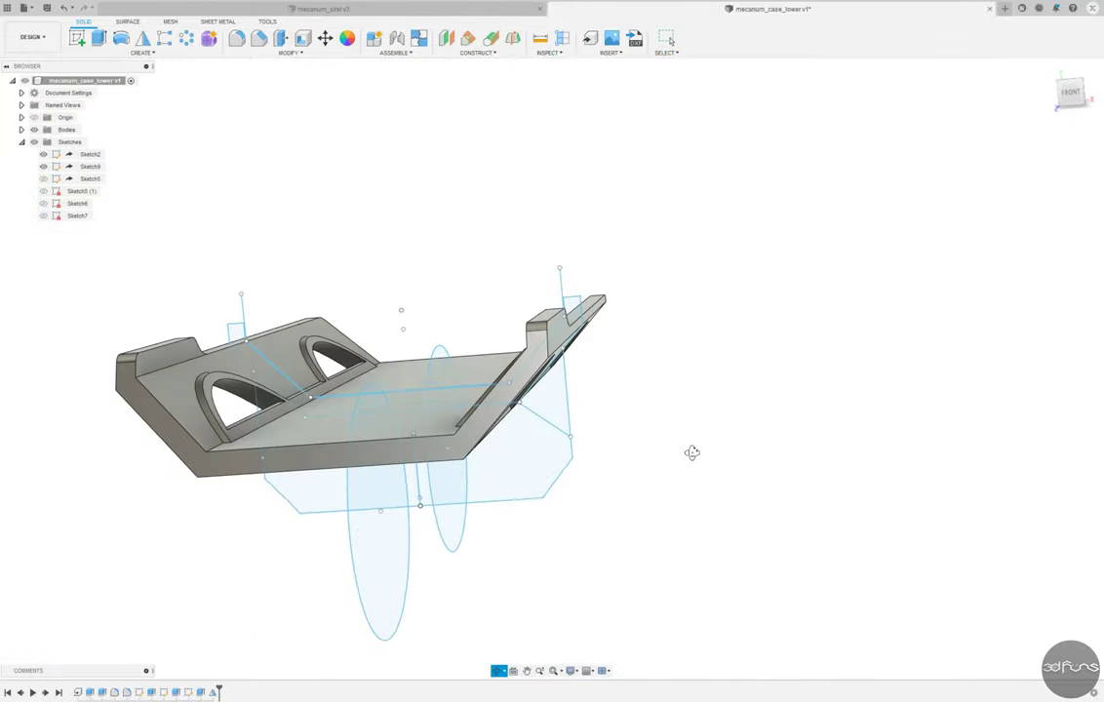
- Measure the 23.00 mm distance from the case edge to the corner sketch point
mouse_move(690, 453)
shift+middle_down()
mouse_move(685, 341)
mouse_move(707, 449)
shift+middle_up()
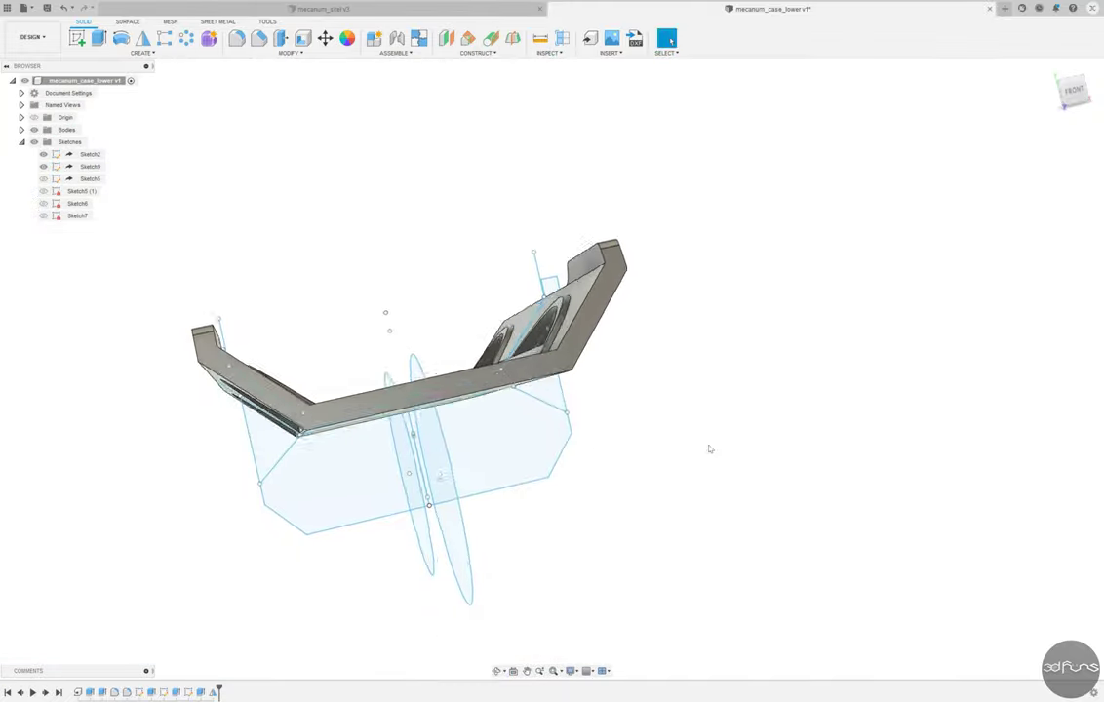
scroll(579, 426, up, 3)
scroll(454, 387, up, 3)
mouse_move(453, 387)
shift+middle_down()
mouse_move(761, 427)
mouse_move(759, 449)
mouse_move(888, 523)
shift+middle_up()
scroll(759, 449, down, 5)
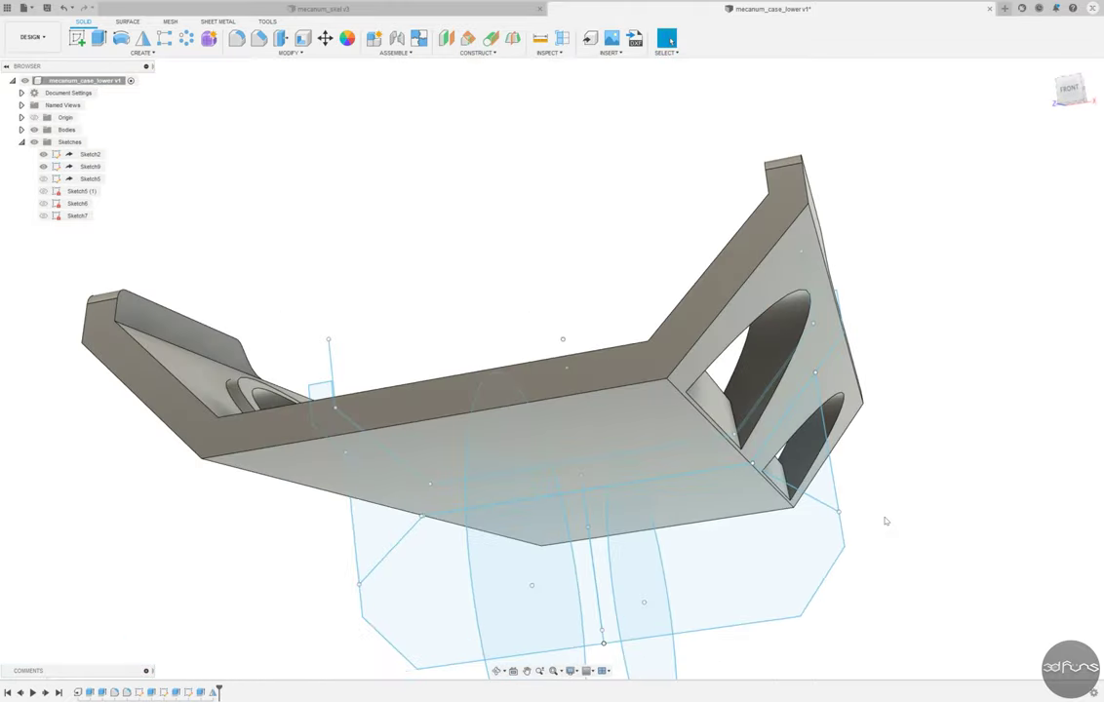
key(i)
click(603, 580)
scroll(604, 580, up, 3)
click(740, 458)
scroll(739, 458, down, 3)
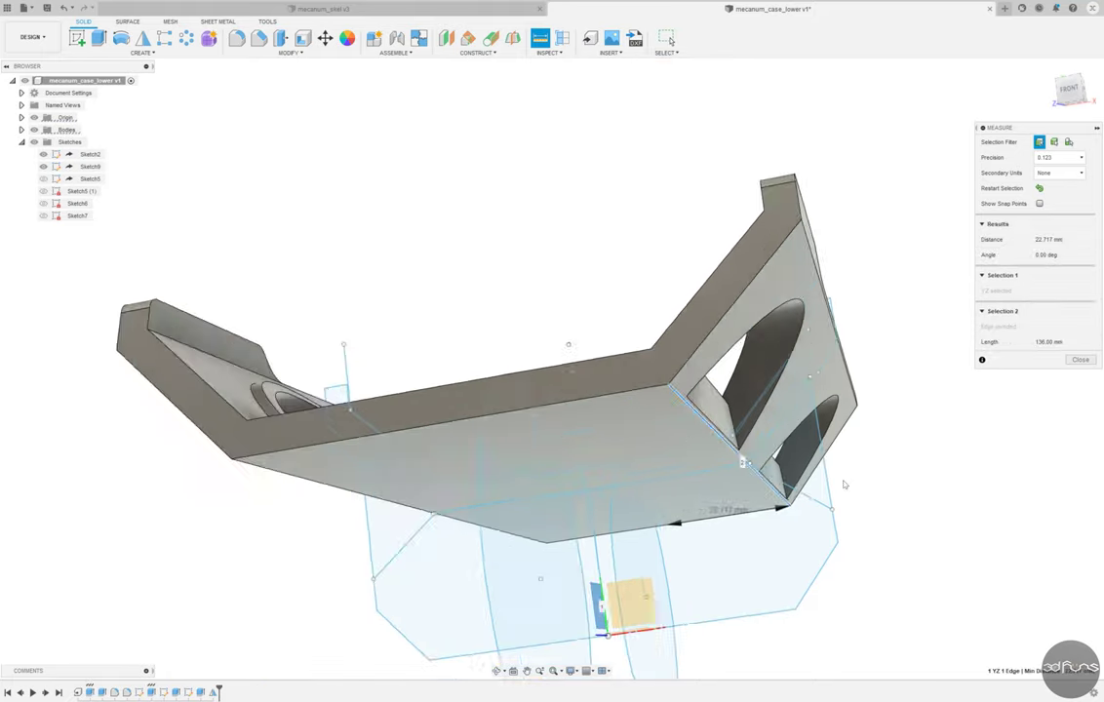
mouse_move(739, 459)
shift+middle_down()
mouse_move(889, 530)
mouse_move(872, 520)
shift+middle_up()
scroll(761, 469, up, 3)
scroll(761, 469, up, 3)
click(761, 469)
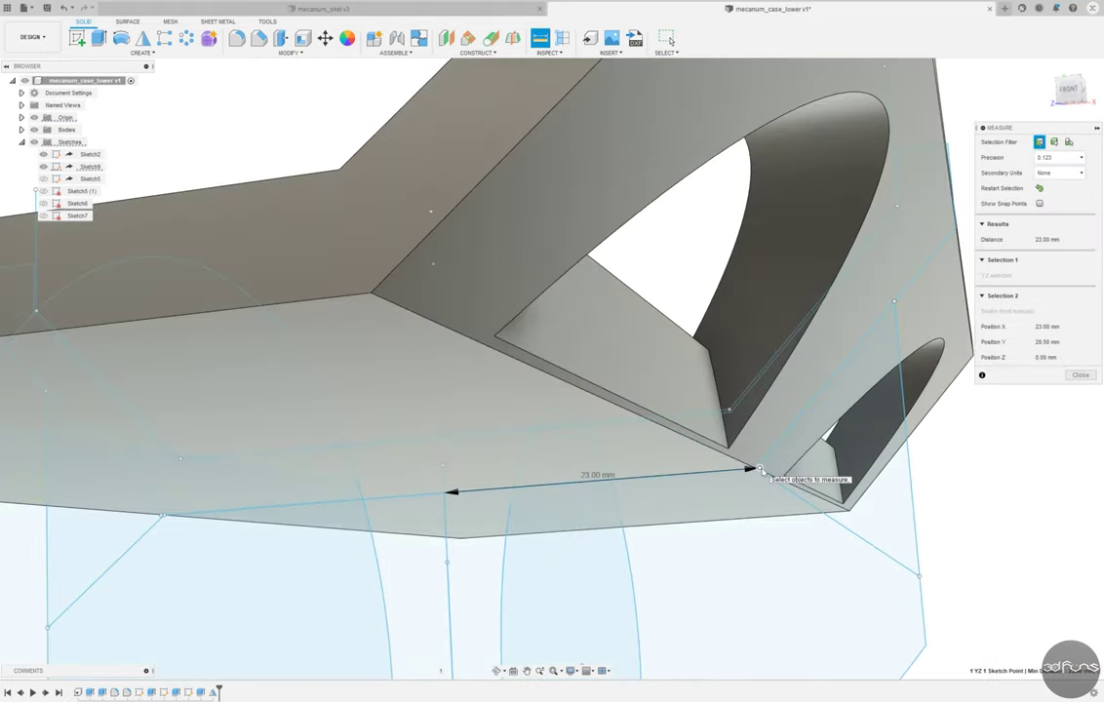
click(1070, 381)
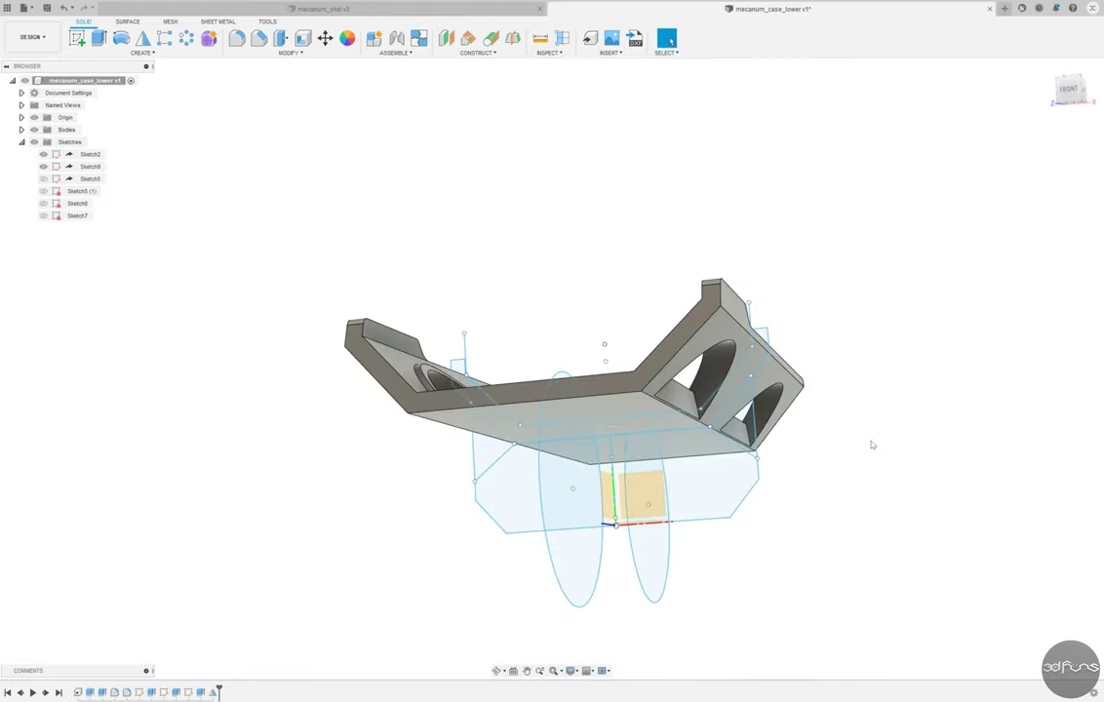
- Switch to the mecanum_skel v3 design and edit the sketch holding the bracket profile
click(322, 9)
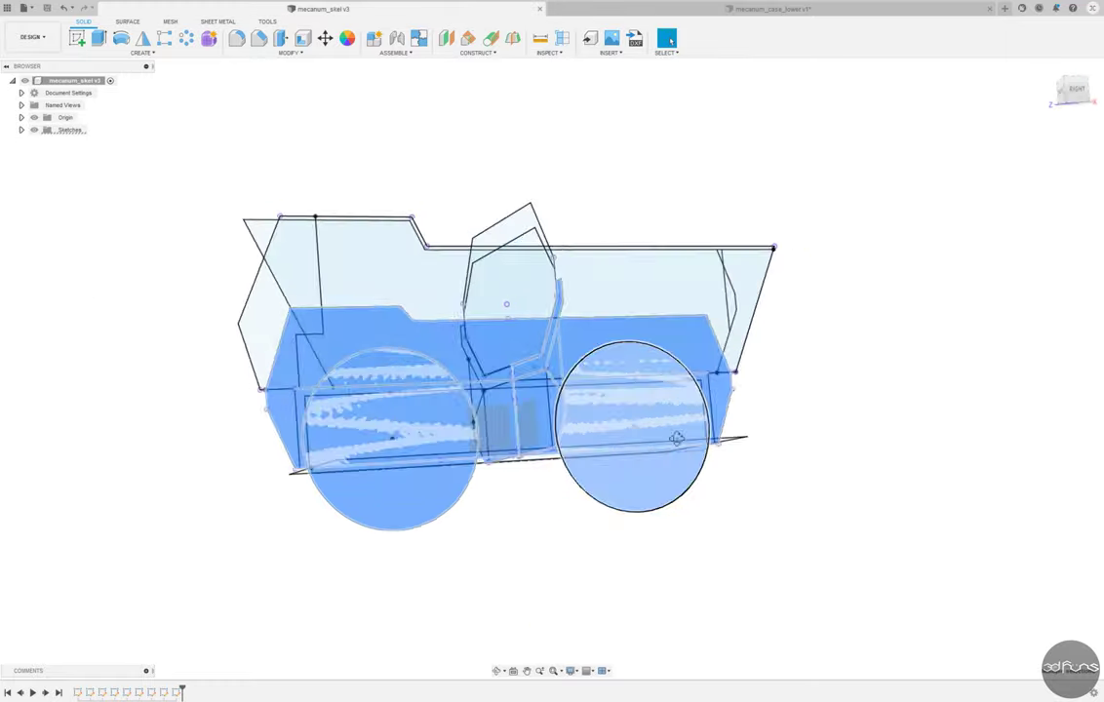
mouse_move(507, 322)
shift+middle_down()
mouse_move(579, 256)
mouse_move(673, 286)
shift+middle_up()
click(717, 229)
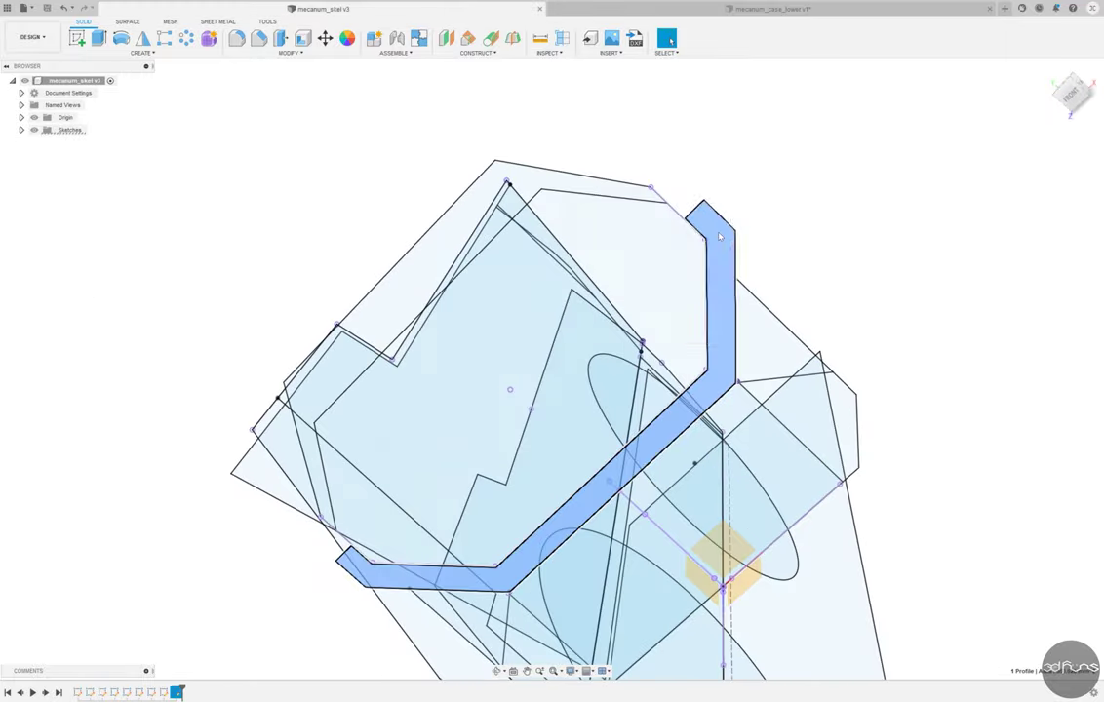
right_click(717, 229)
click(712, 306)
right_click(179, 694)
click(206, 579)
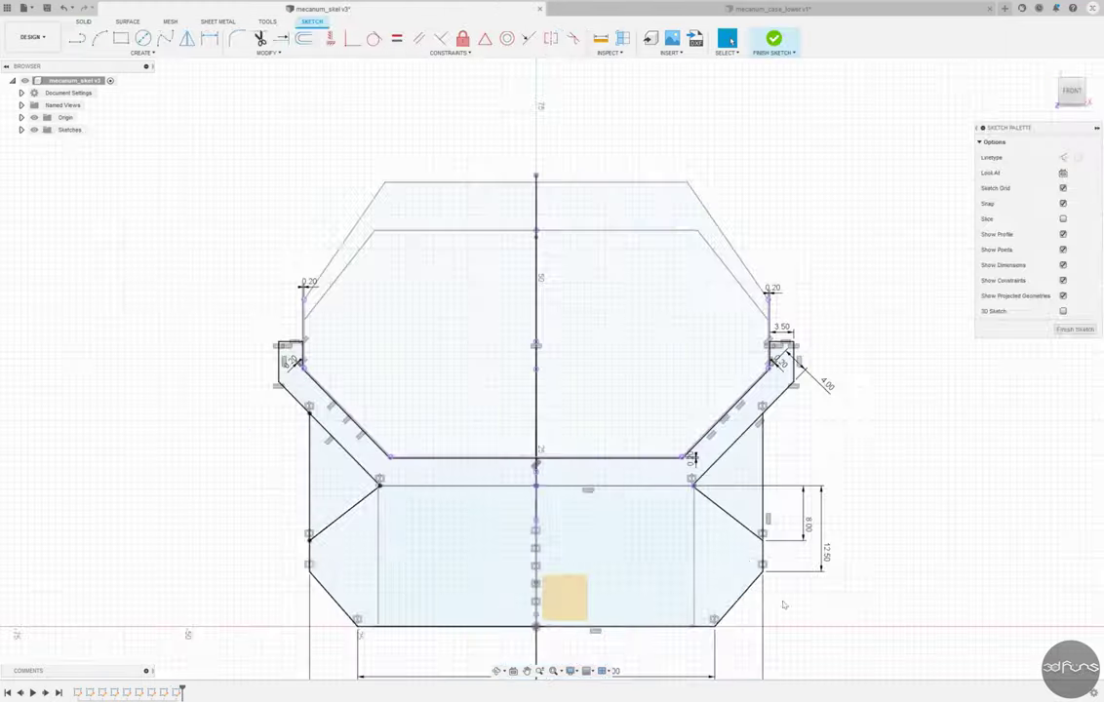
- Try dimensioning the sketch's vertical lines, cancelling each dimension without placing it
scroll(772, 326, down, 2)
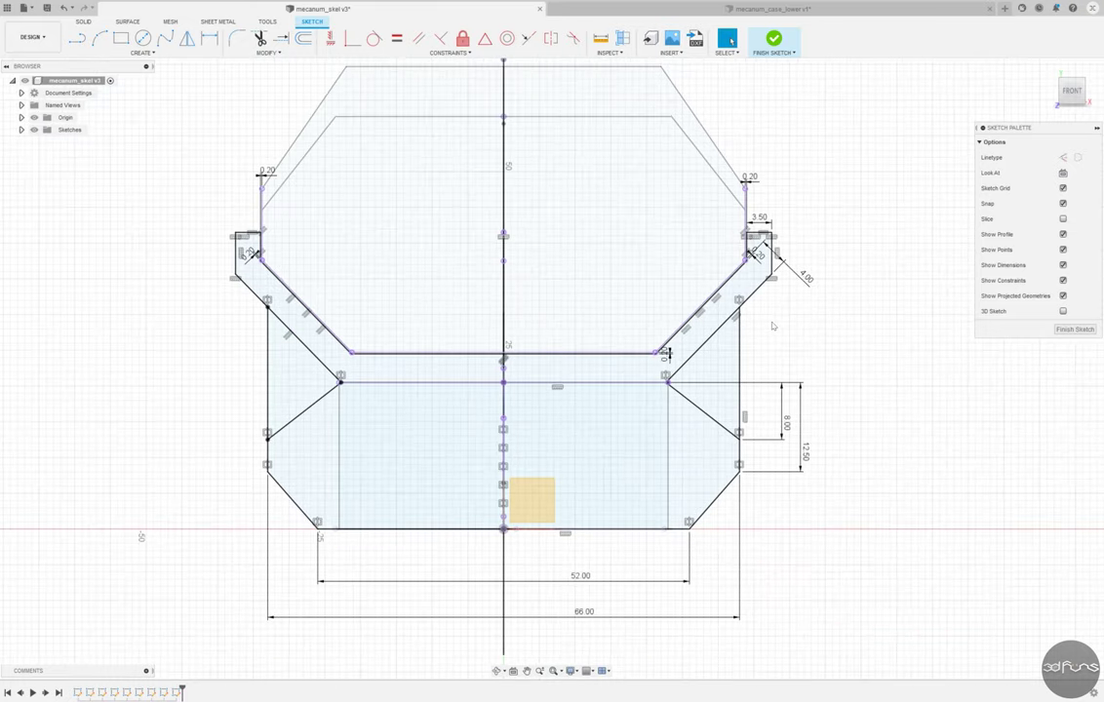
scroll(704, 475, up, 3)
scroll(796, 538, down, 2)
scroll(796, 538, up, 2)
click(210, 39)
click(699, 291)
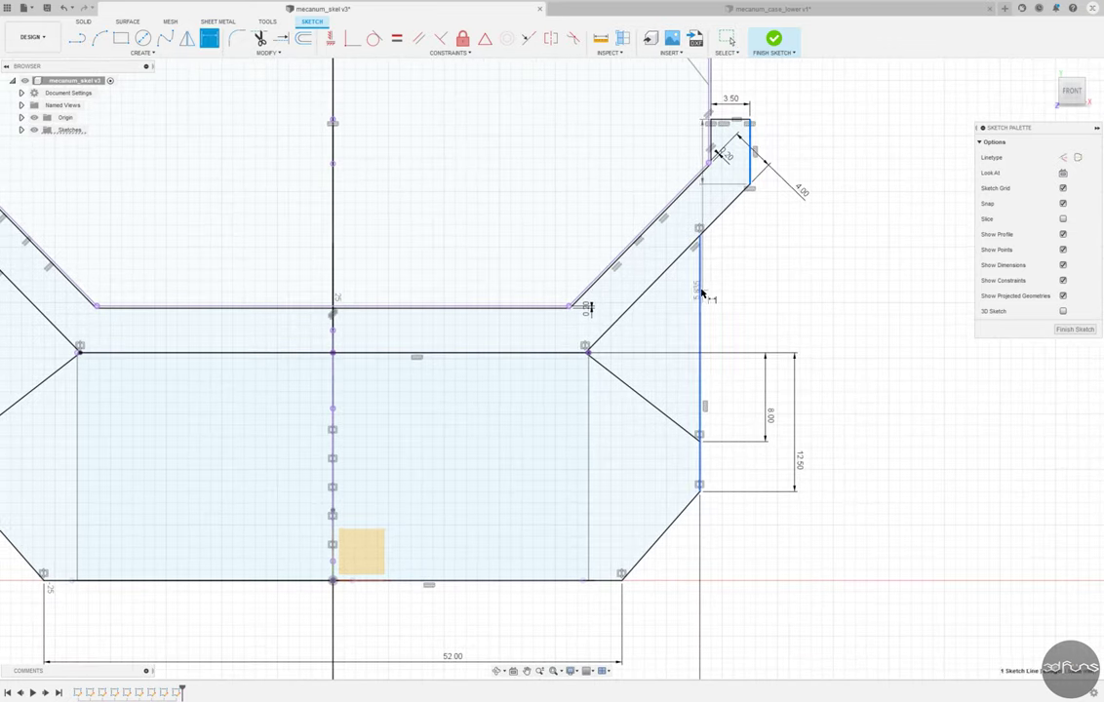
click(749, 161)
key(Escape)
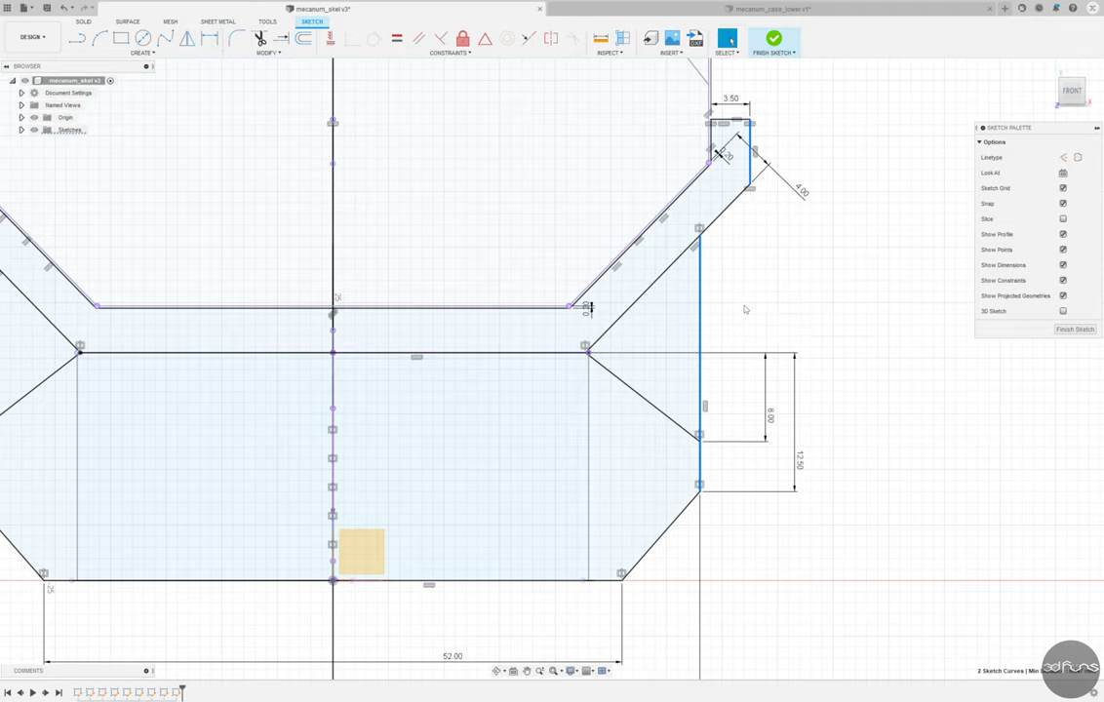
scroll(640, 496, up, 2)
key(d)
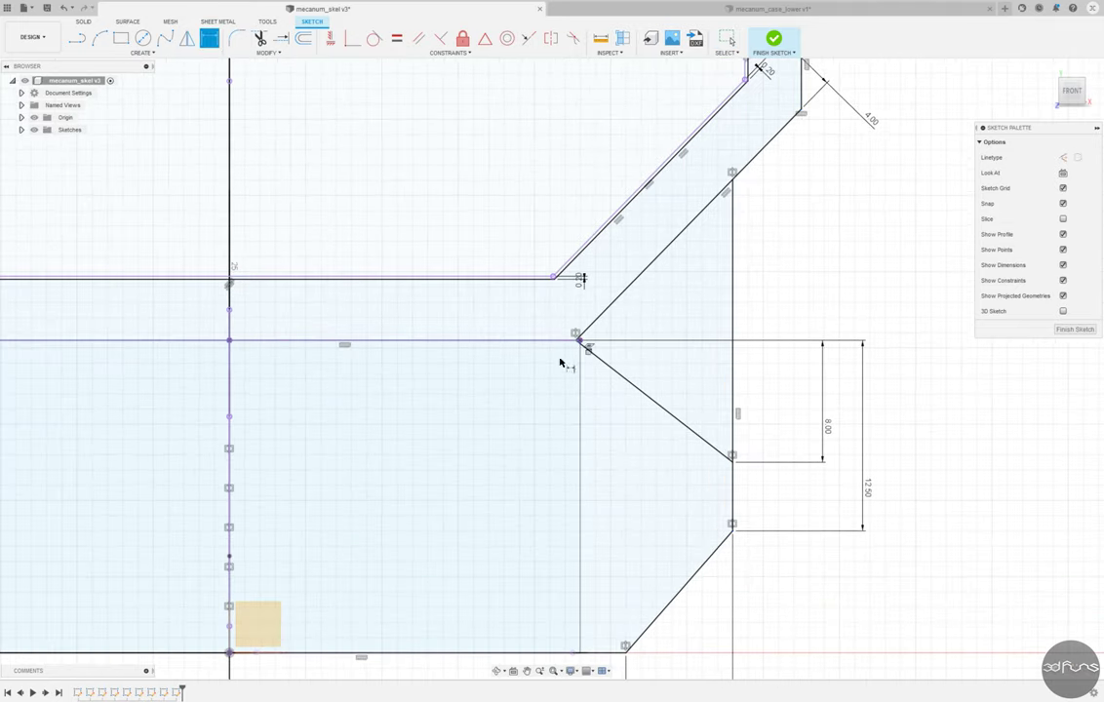
scroll(562, 362, down, 2)
click(593, 488)
key(Escape)
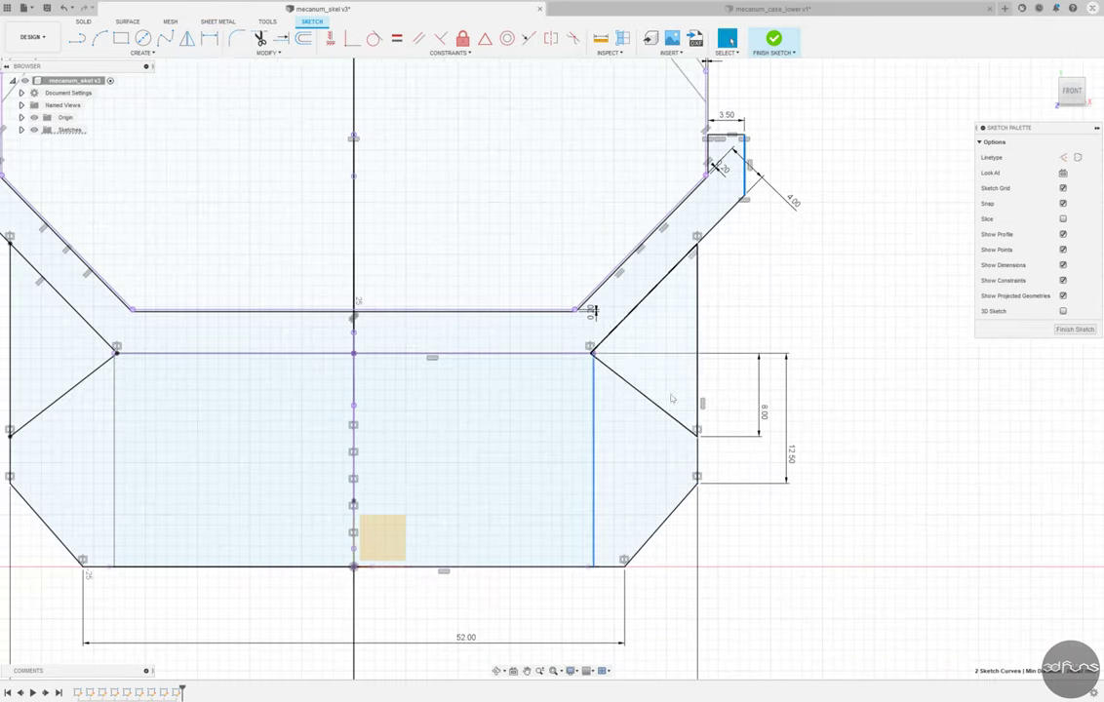
scroll(582, 188, up, 2)
scroll(758, 311, down, 2)
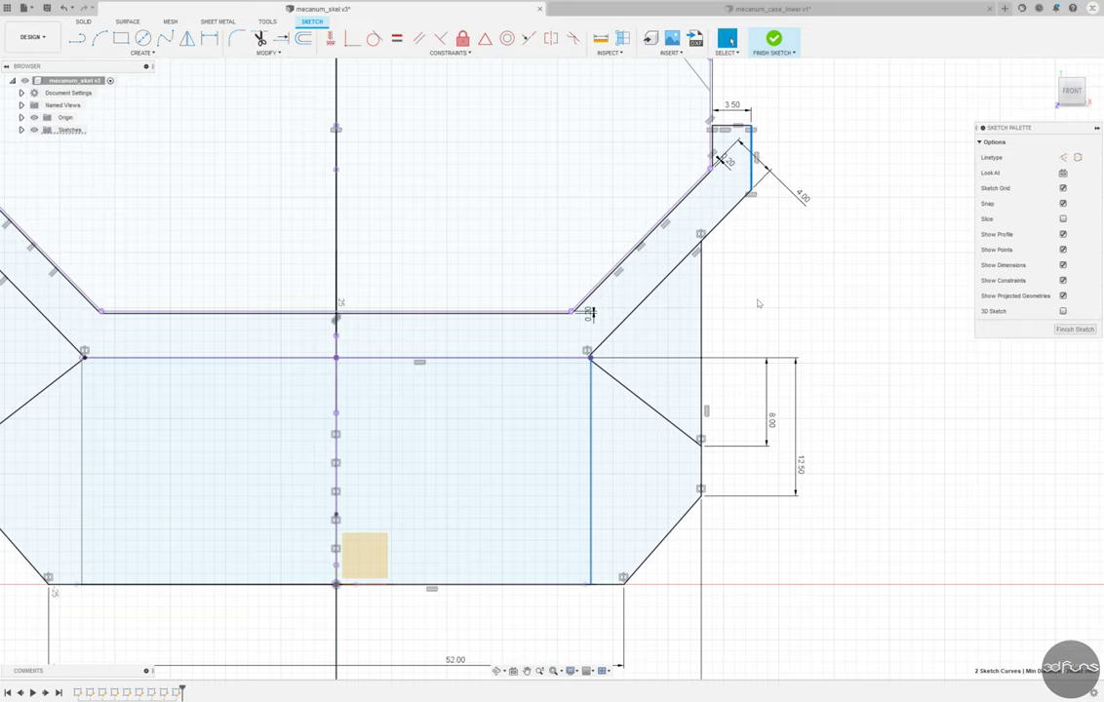
scroll(776, 332, down, 1)
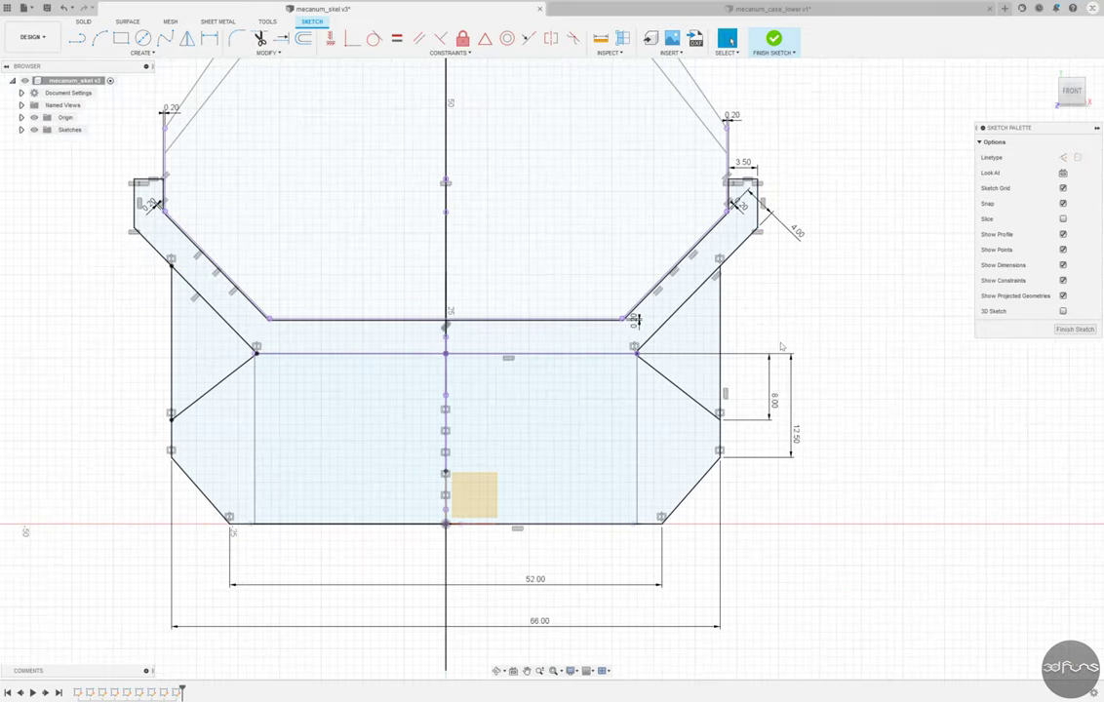
- Finish the sketch, reopen it from the timeline, and finish it again
click(773, 39)
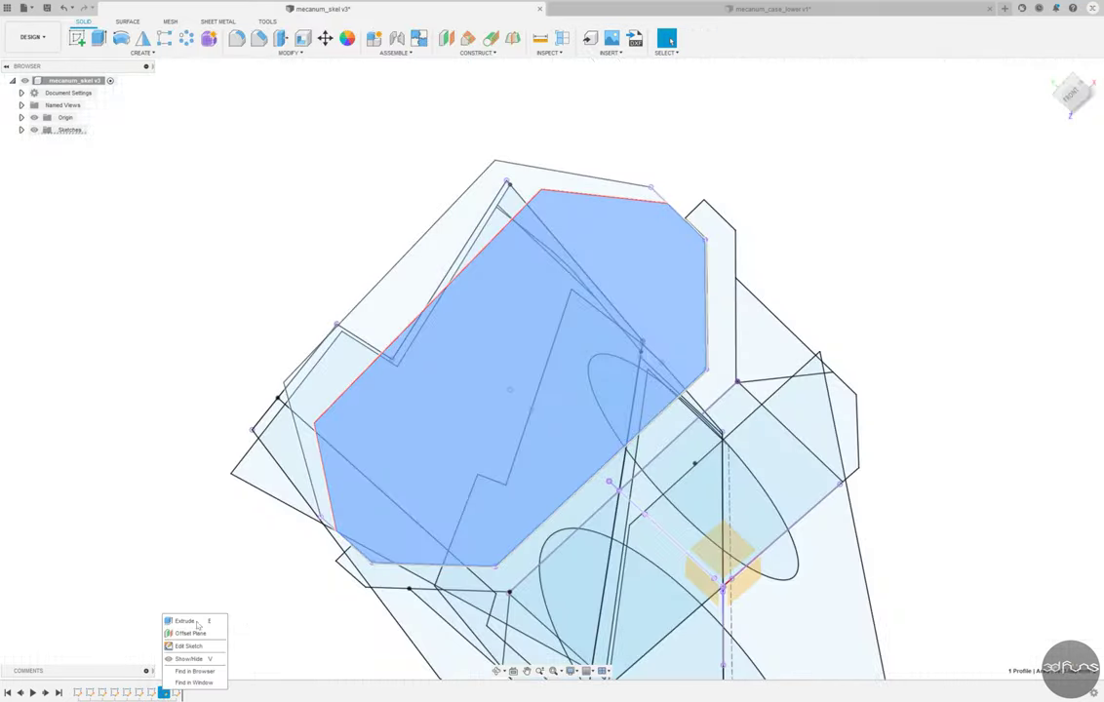
right_click(158, 693)
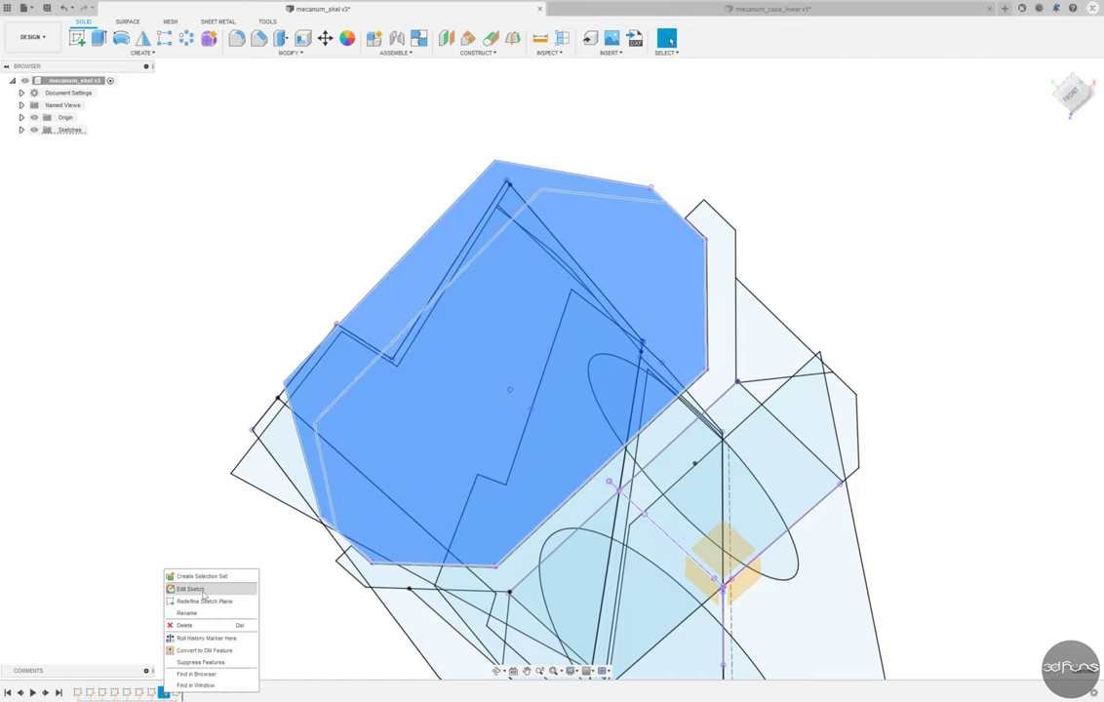
click(190, 587)
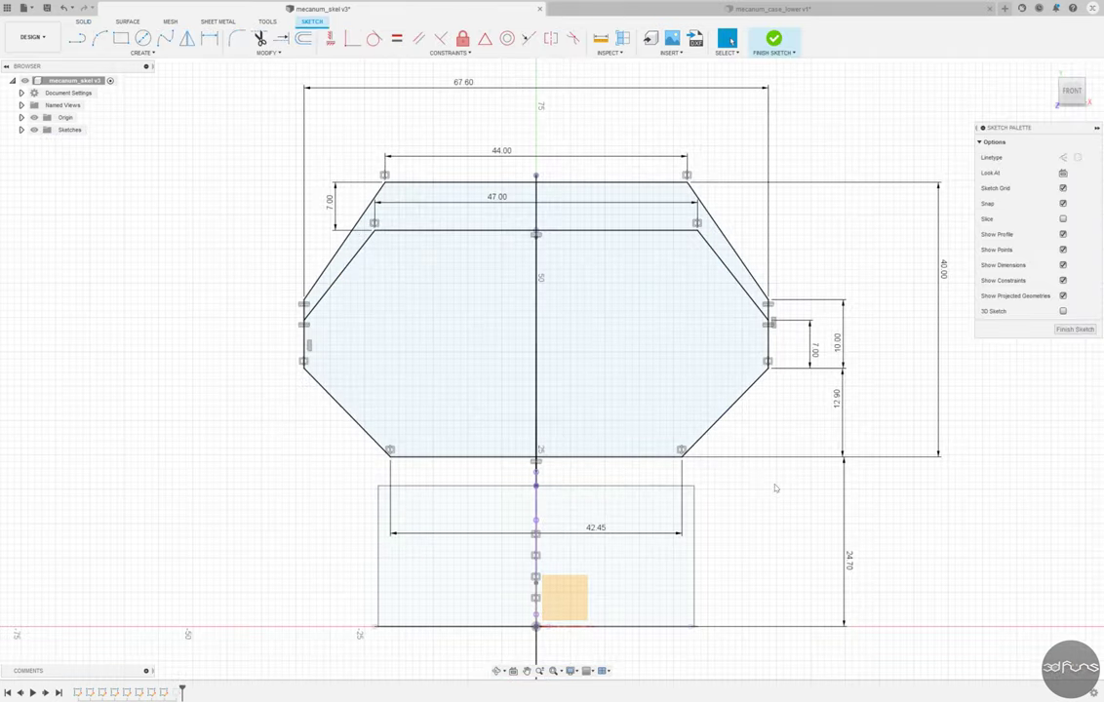
click(773, 39)
- Right-click the profile and zoom around the cross-section sketch to inspect it
right_click(717, 222)
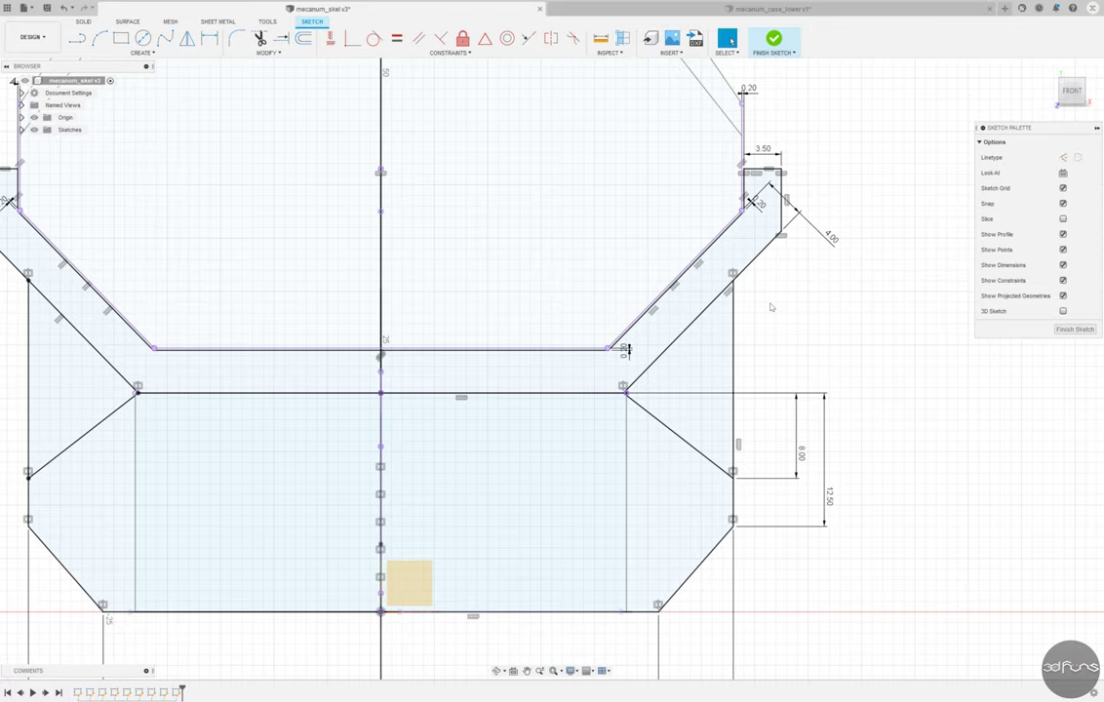
scroll(606, 396, up, 5)
scroll(571, 358, down, 3)
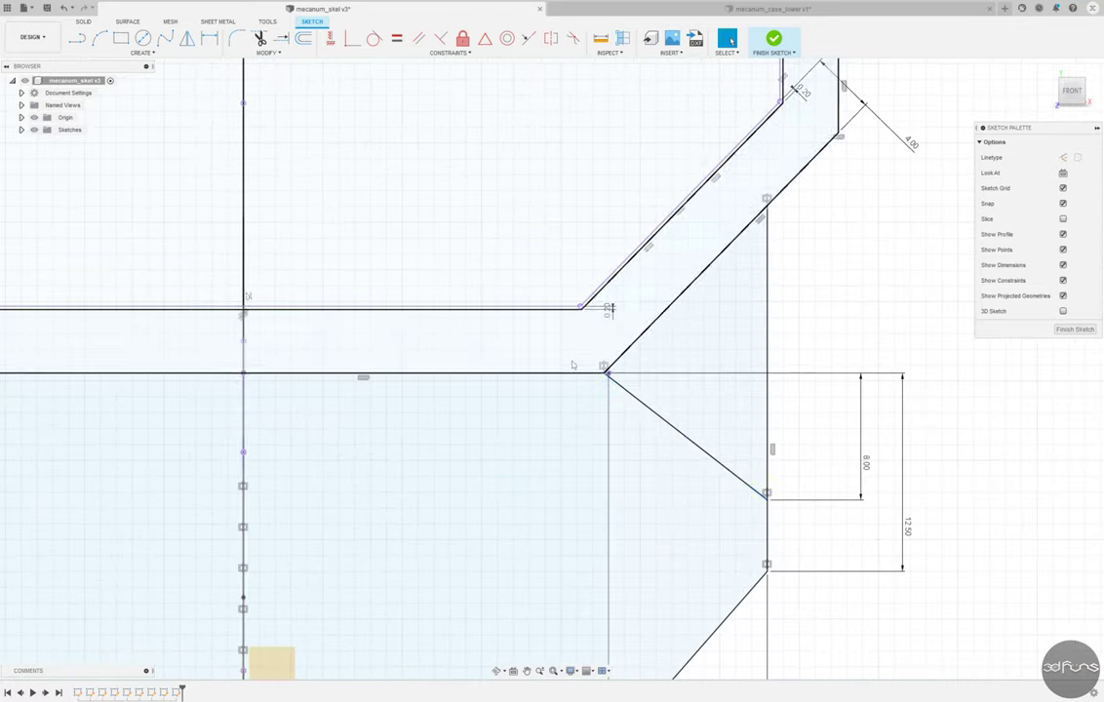
scroll(680, 353, up, 2)
scroll(626, 401, up, 3)
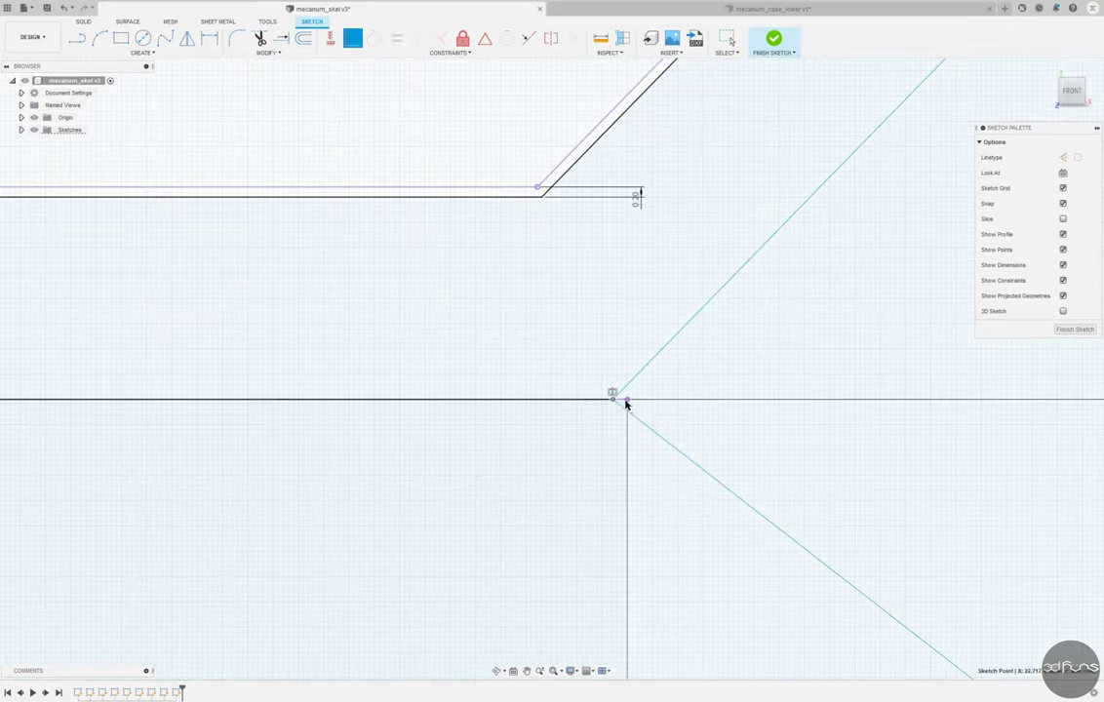
scroll(605, 398, up, 2)
scroll(603, 398, down, 3)
scroll(704, 394, down, 2)
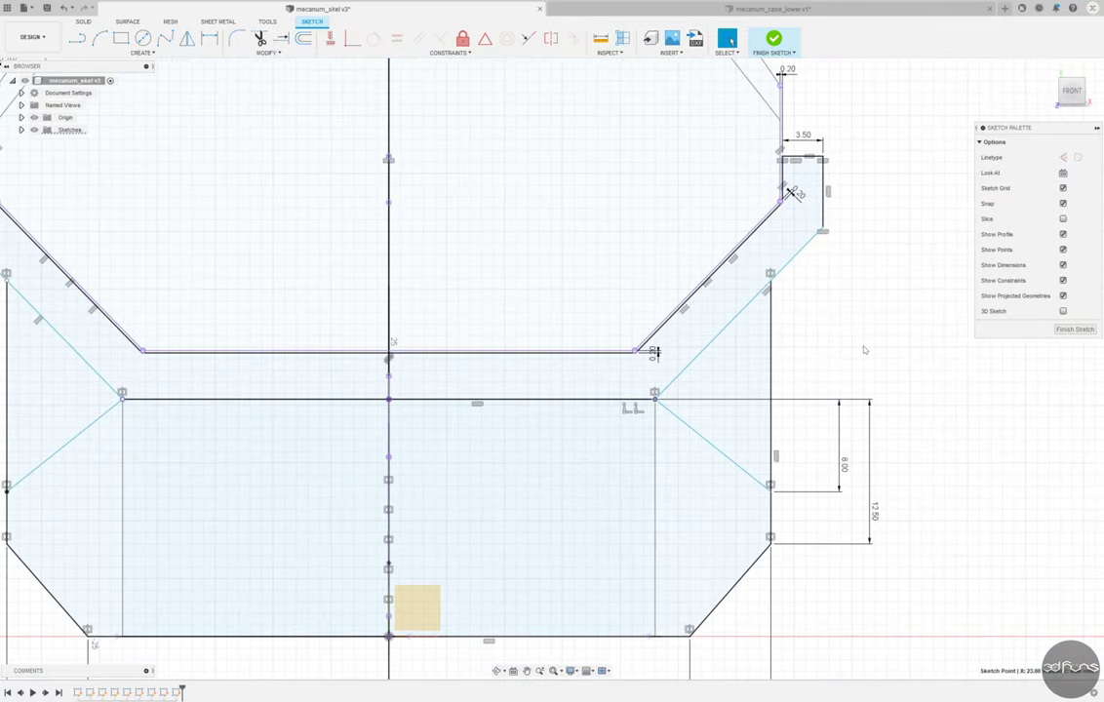
scroll(549, 421, up, 3)
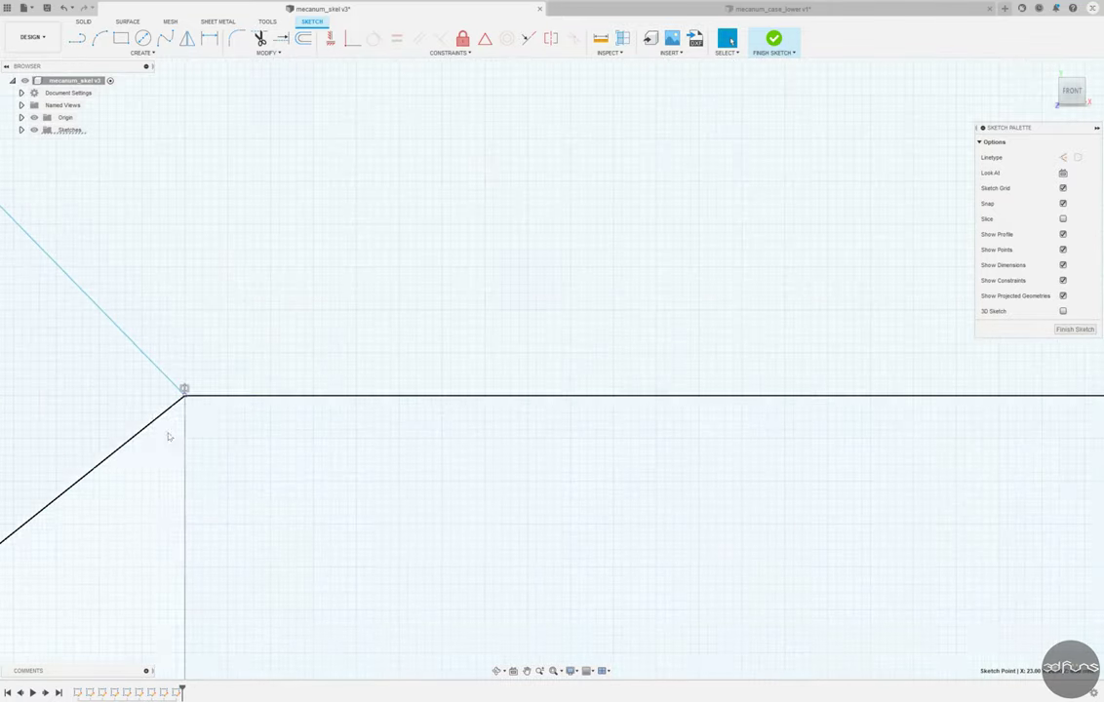
scroll(532, 439, down, 3)
scroll(514, 462, down, 2)
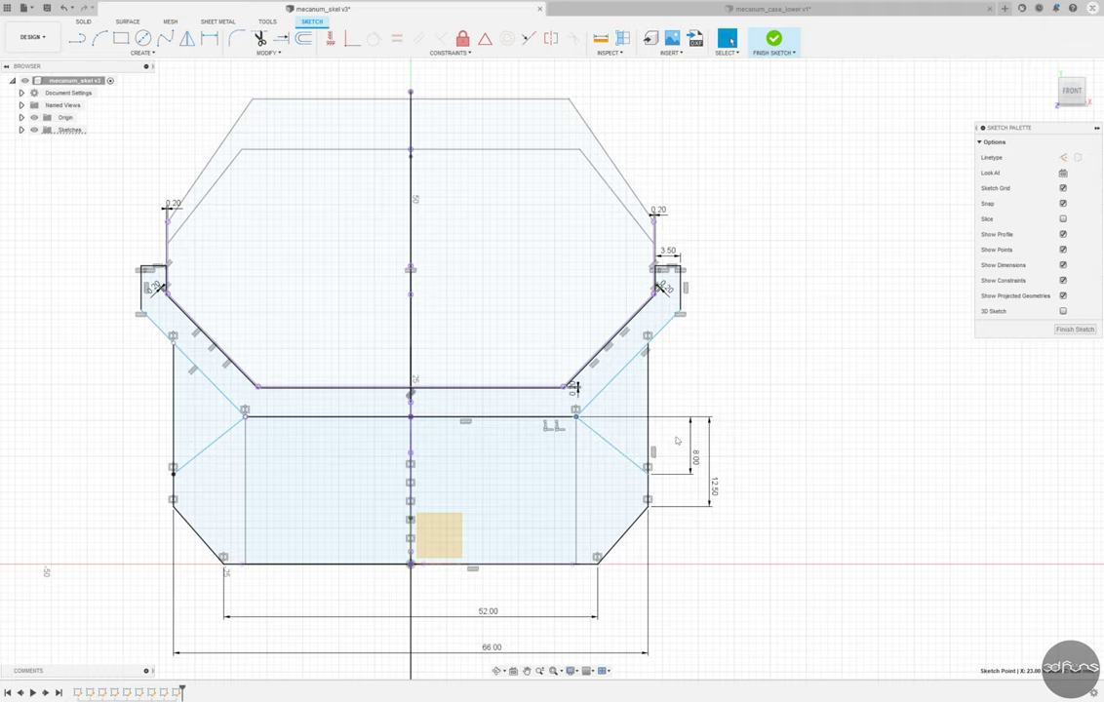
scroll(663, 412, up, 2)
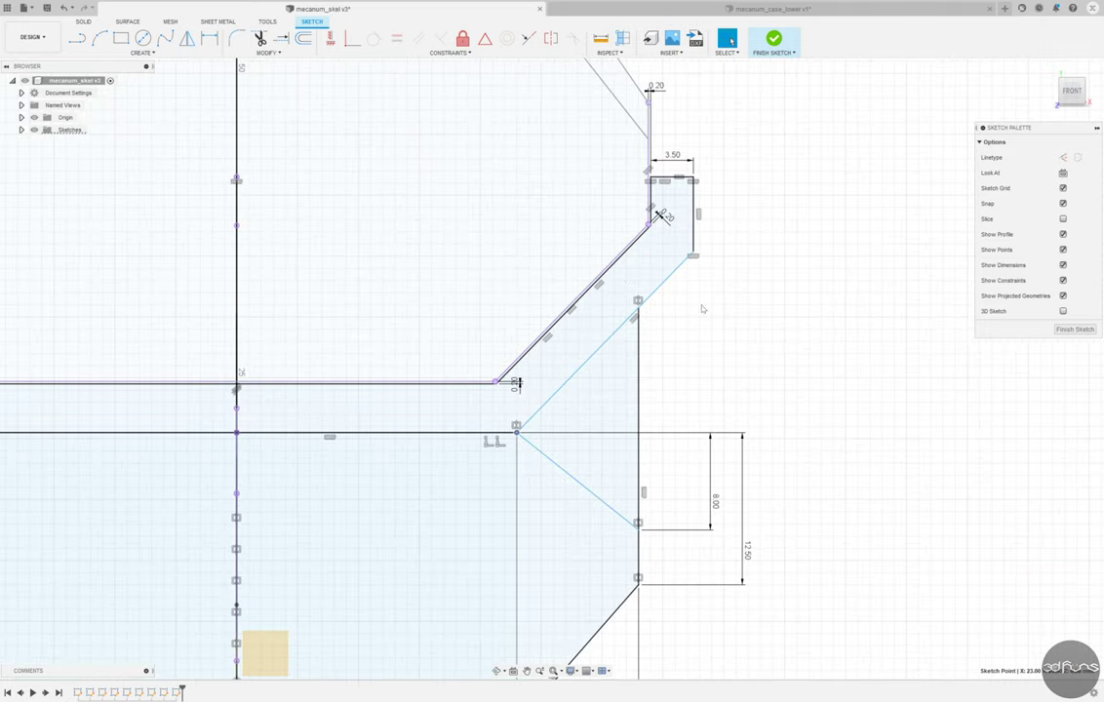
scroll(729, 318, up, 2)
scroll(730, 318, down, 4)
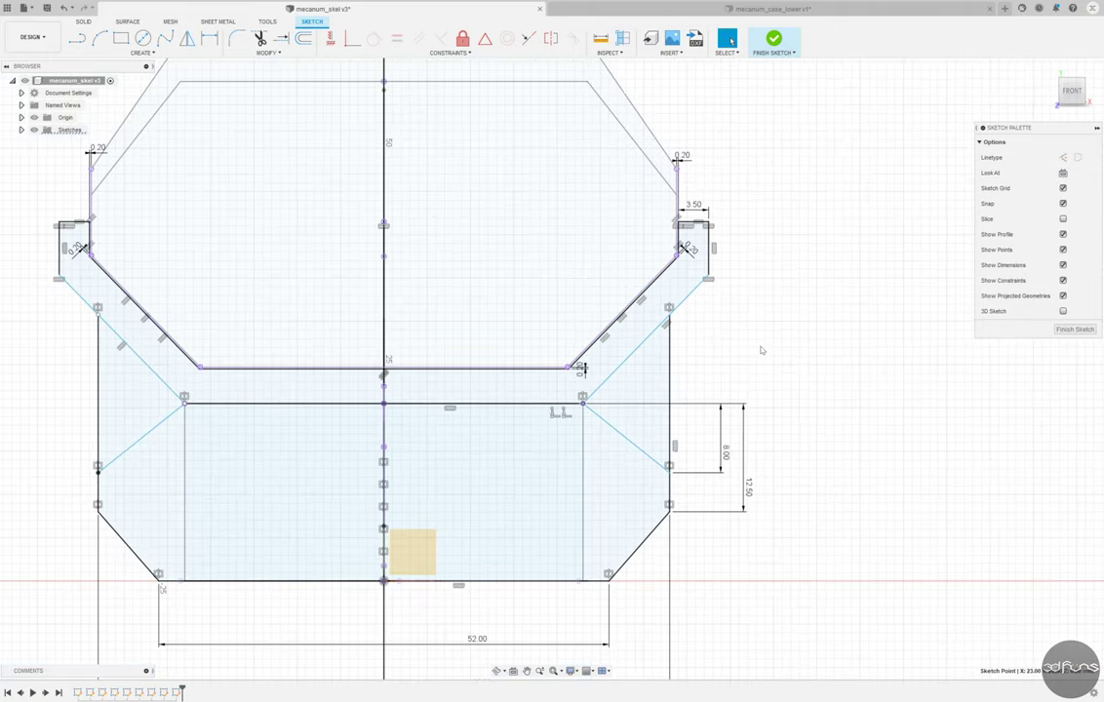
scroll(762, 350, up, 1)
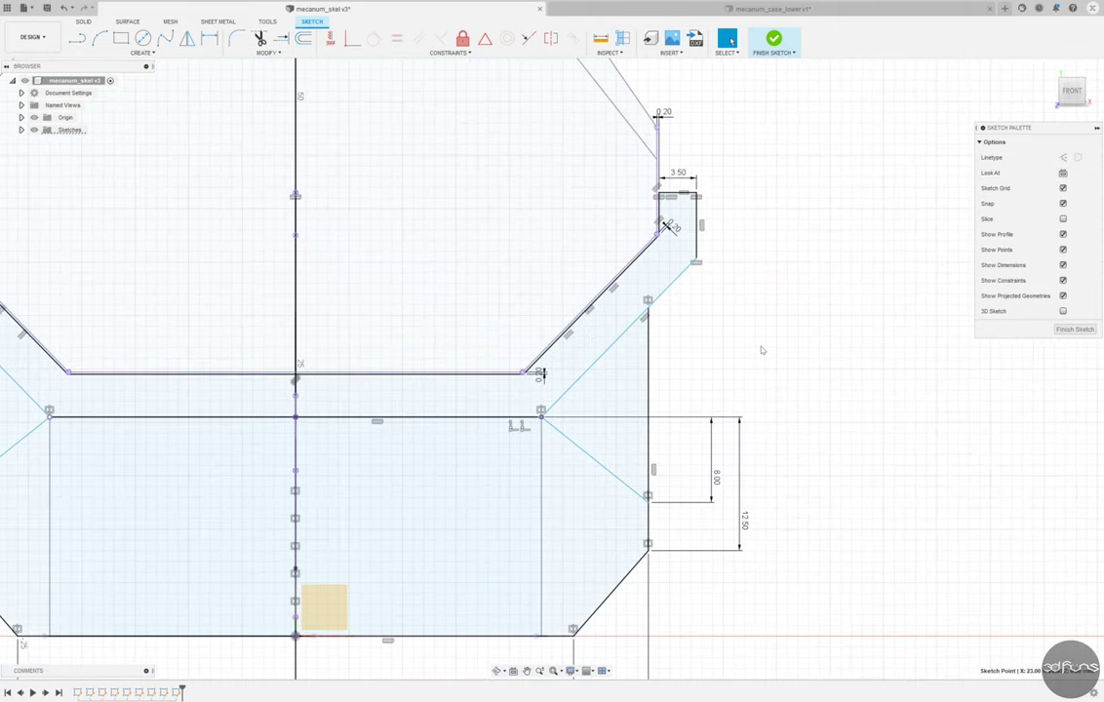
- Attempt a vertical dimension at the corner and dismiss the over-constrain warning
key(d)
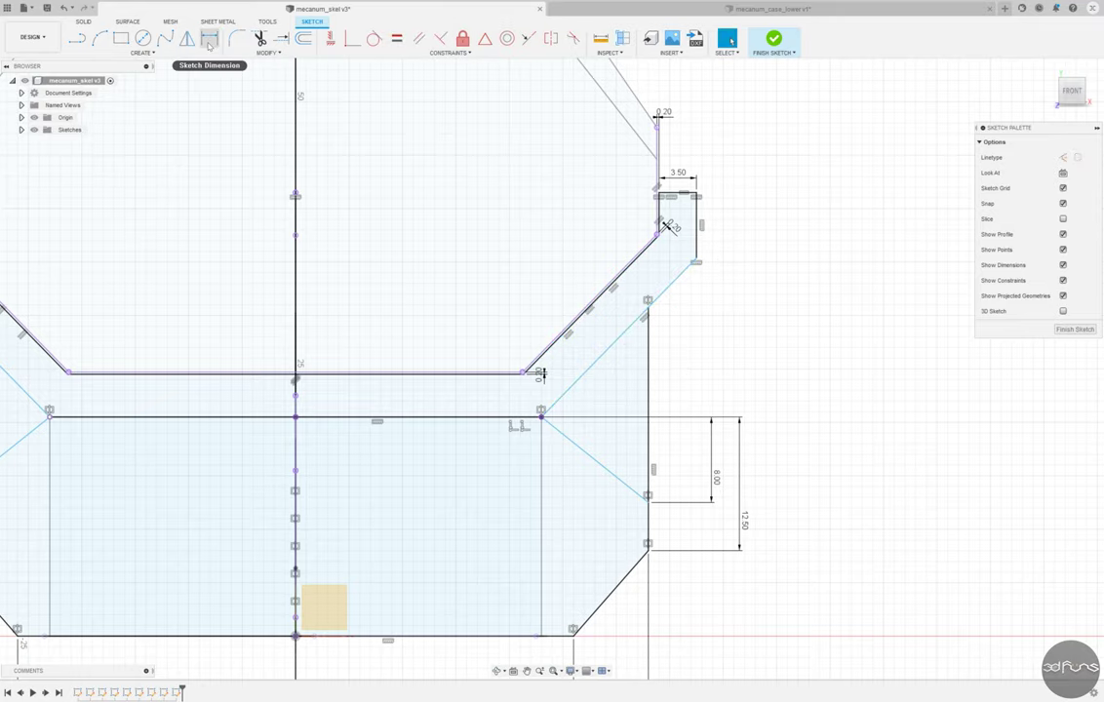
click(702, 261)
key(Escape)
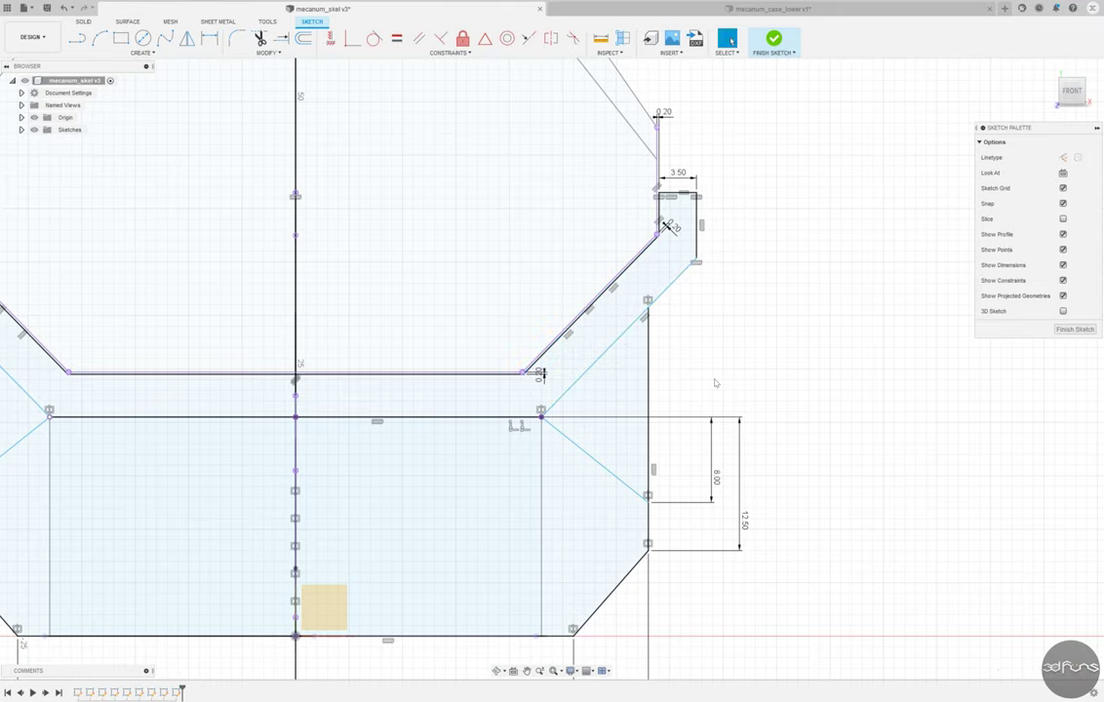
scroll(761, 439, down, 1)
scroll(680, 413, up, 5)
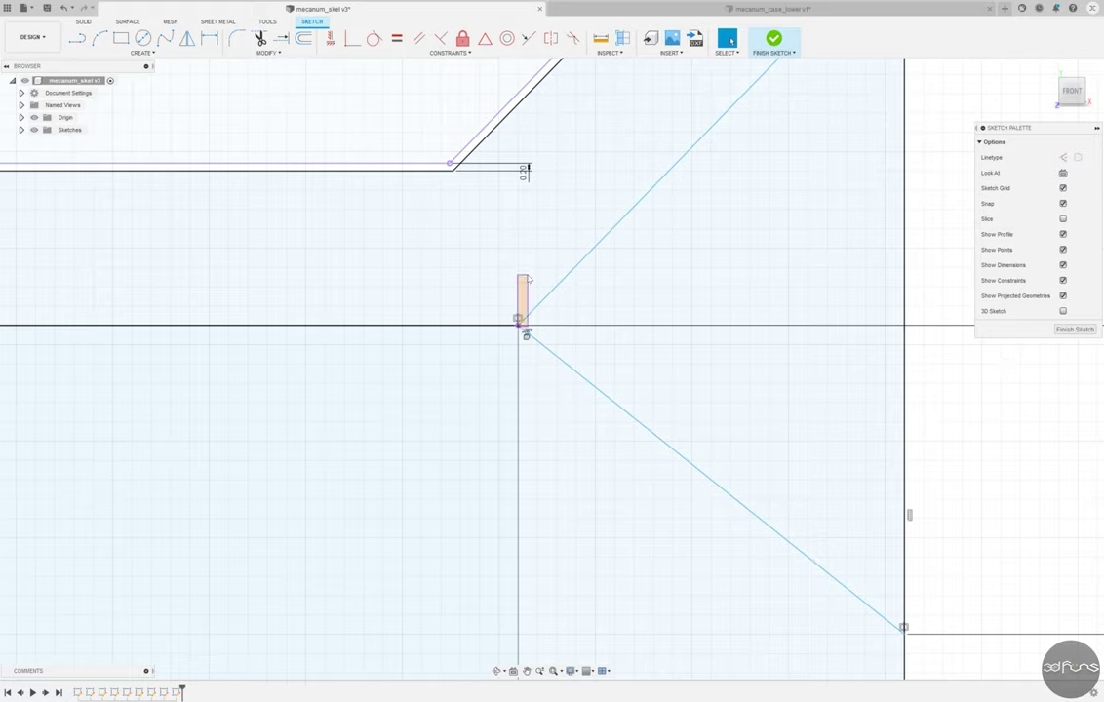
scroll(574, 280, down, 1)
scroll(585, 312, down, 2)
scroll(590, 335, up, 1)
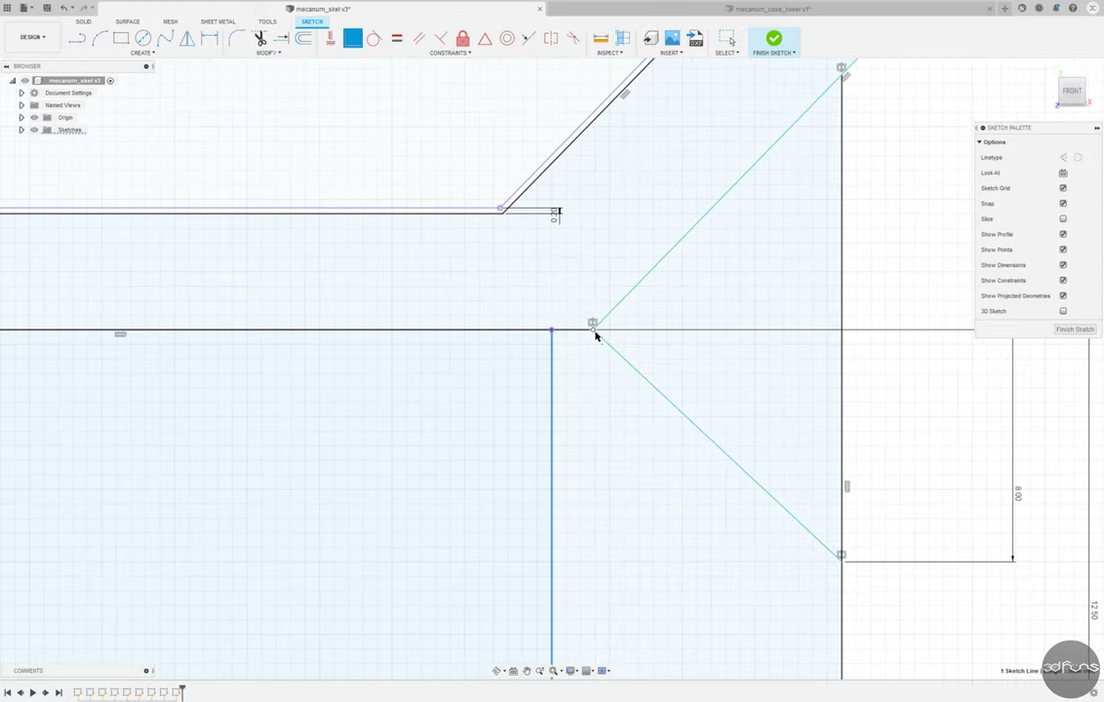
scroll(595, 336, down, 1)
scroll(693, 390, down, 3)
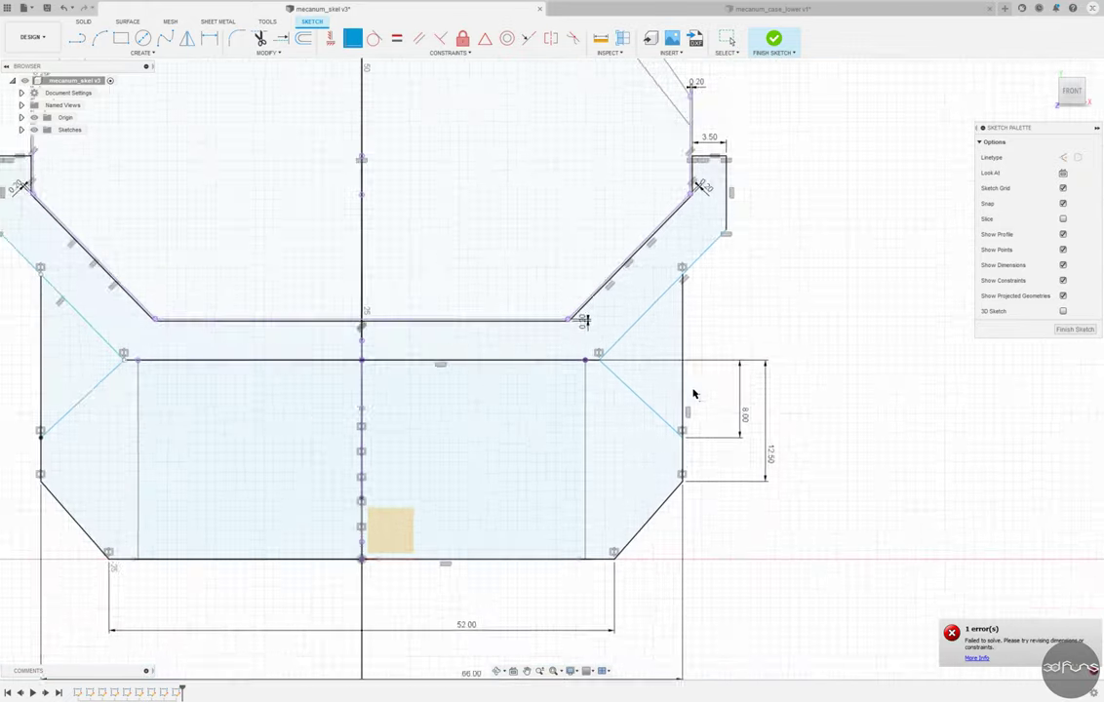
scroll(665, 384, up, 1)
scroll(574, 371, up, 2)
- Undo the last two sketch changes and reselect the diagonal line
key(ctrl+z)
key(ctrl+z)
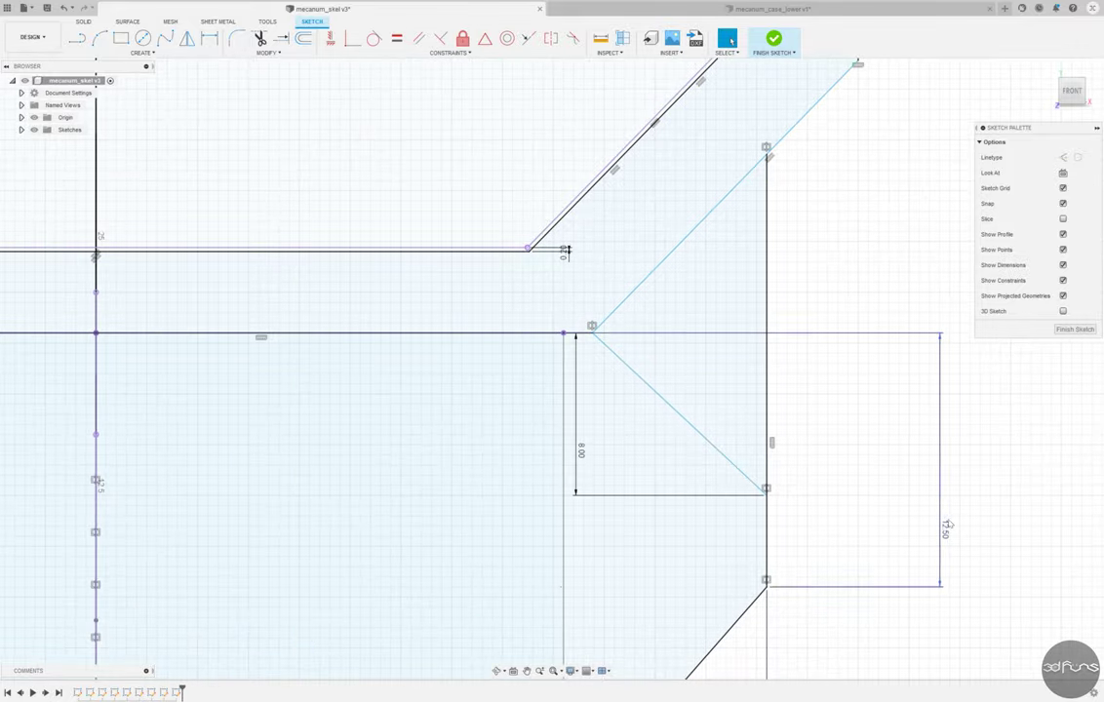
key(ctrl+z)
scroll(600, 322, down, 3)
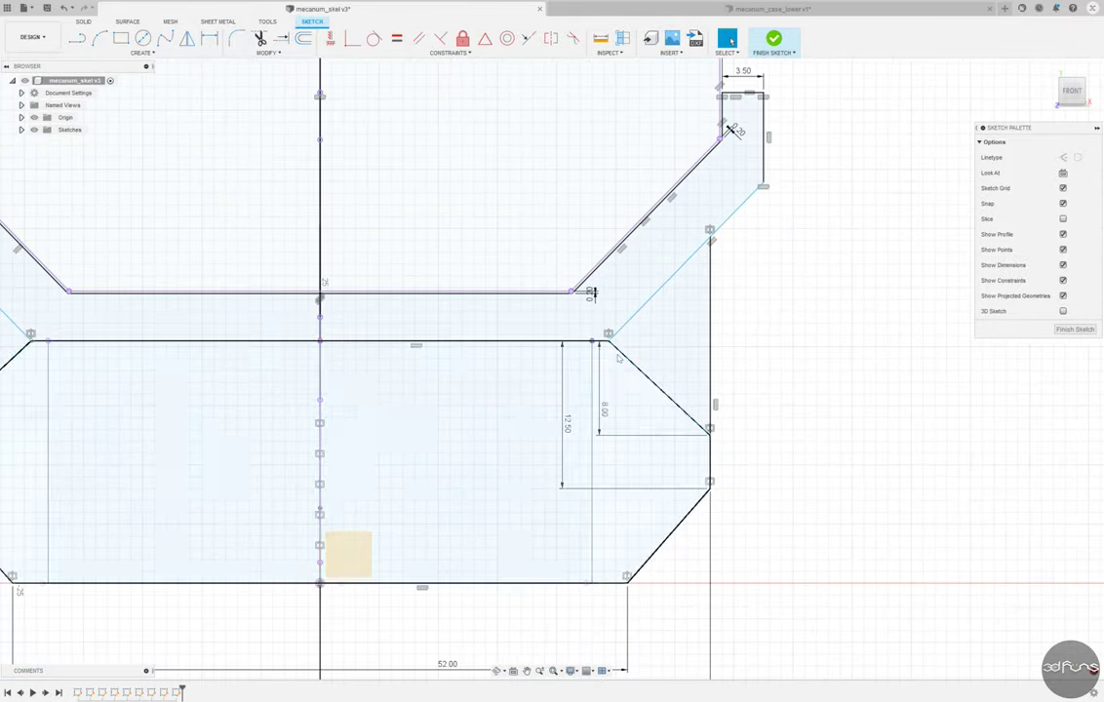
scroll(597, 344, up, 3)
scroll(670, 388, down, 1)
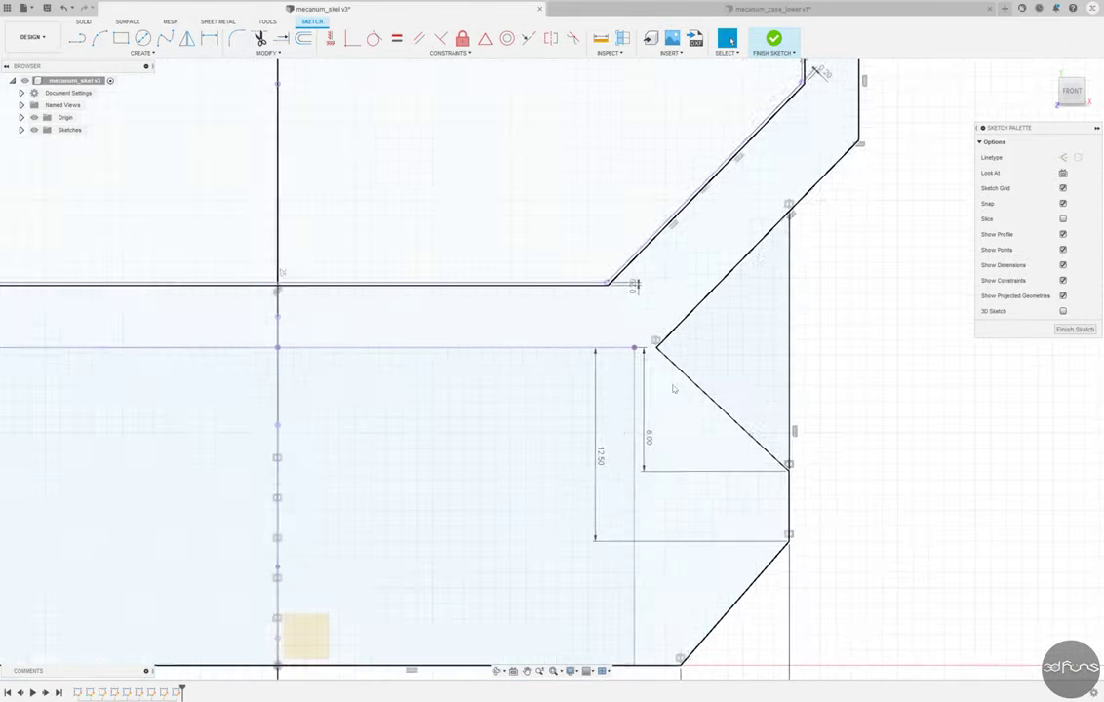
scroll(594, 323, up, 3)
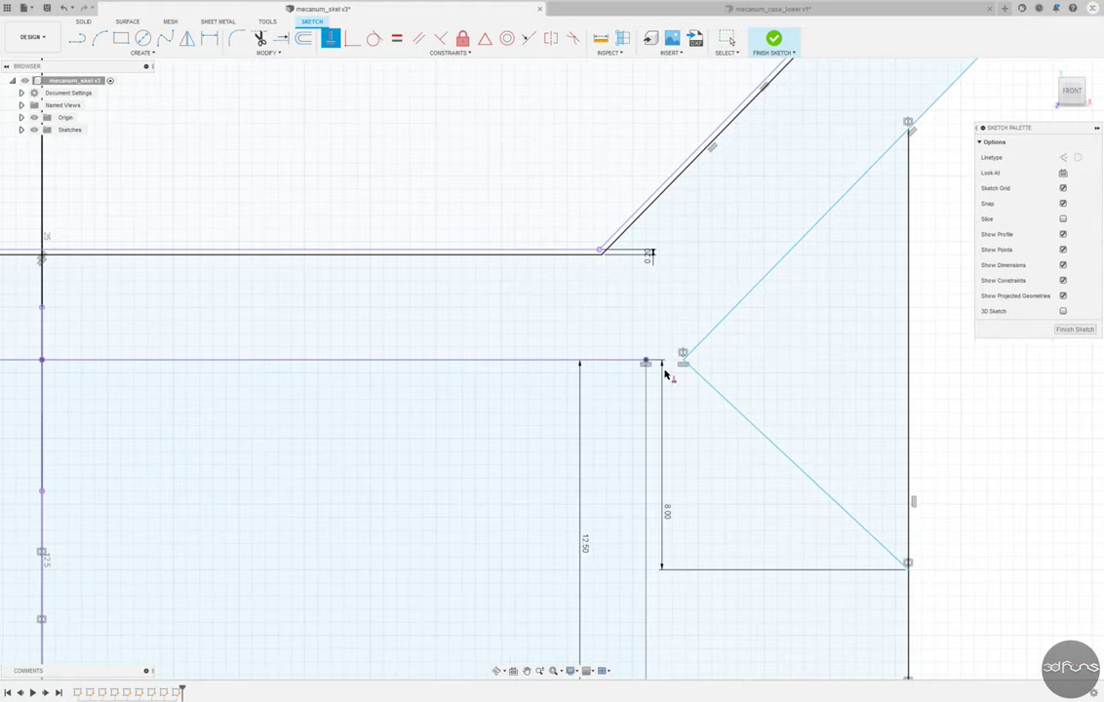
click(712, 387)
key(Escape)
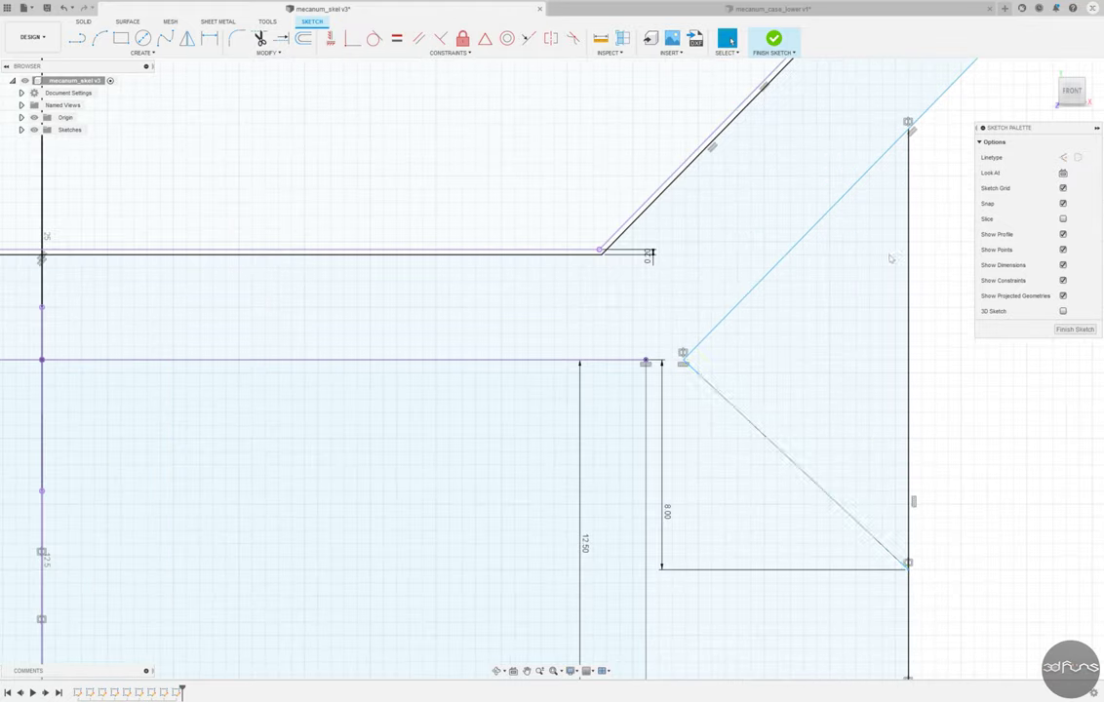
scroll(893, 257, down, 2)
scroll(829, 273, up, 1)
- Make the diagonal line's endpoint coincident with the inner corner point
click(354, 38)
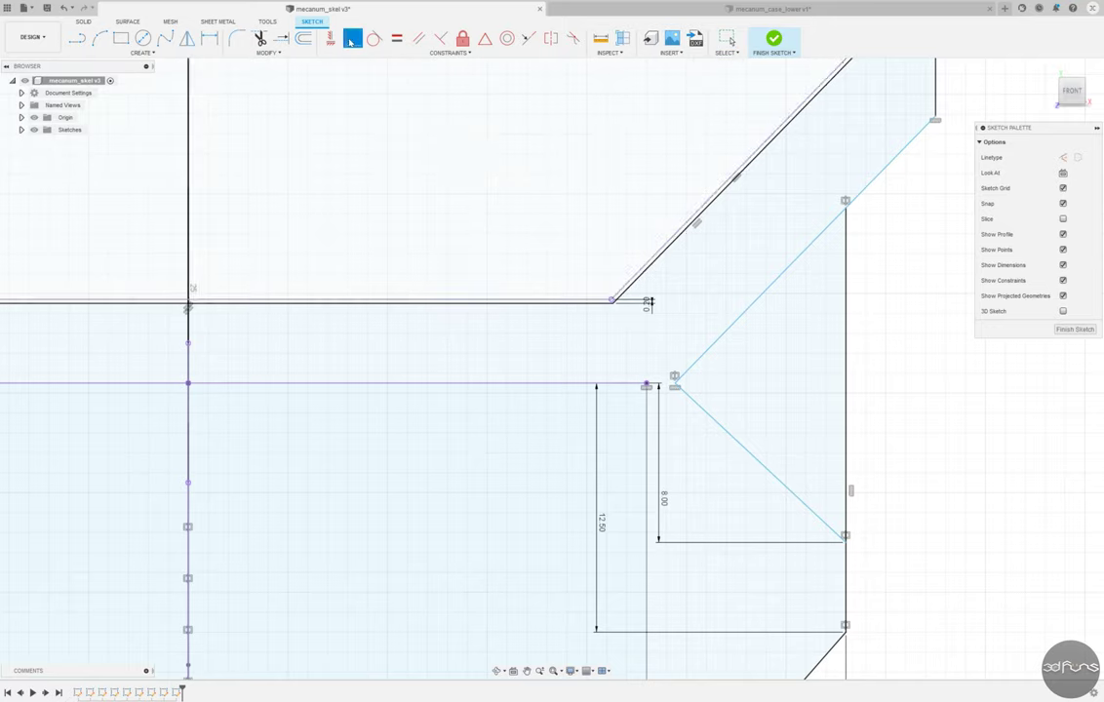
scroll(664, 385, up, 2)
click(644, 383)
scroll(820, 420, down, 3)
scroll(810, 410, down, 2)
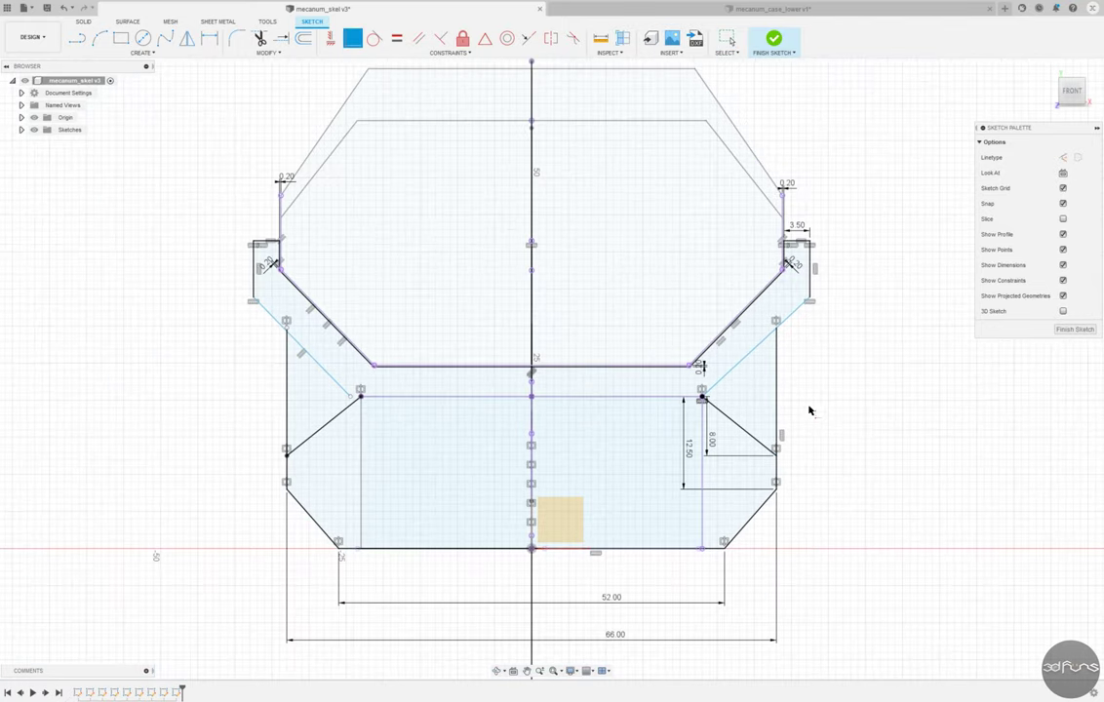
scroll(841, 353, up, 4)
scroll(176, 429, up, 2)
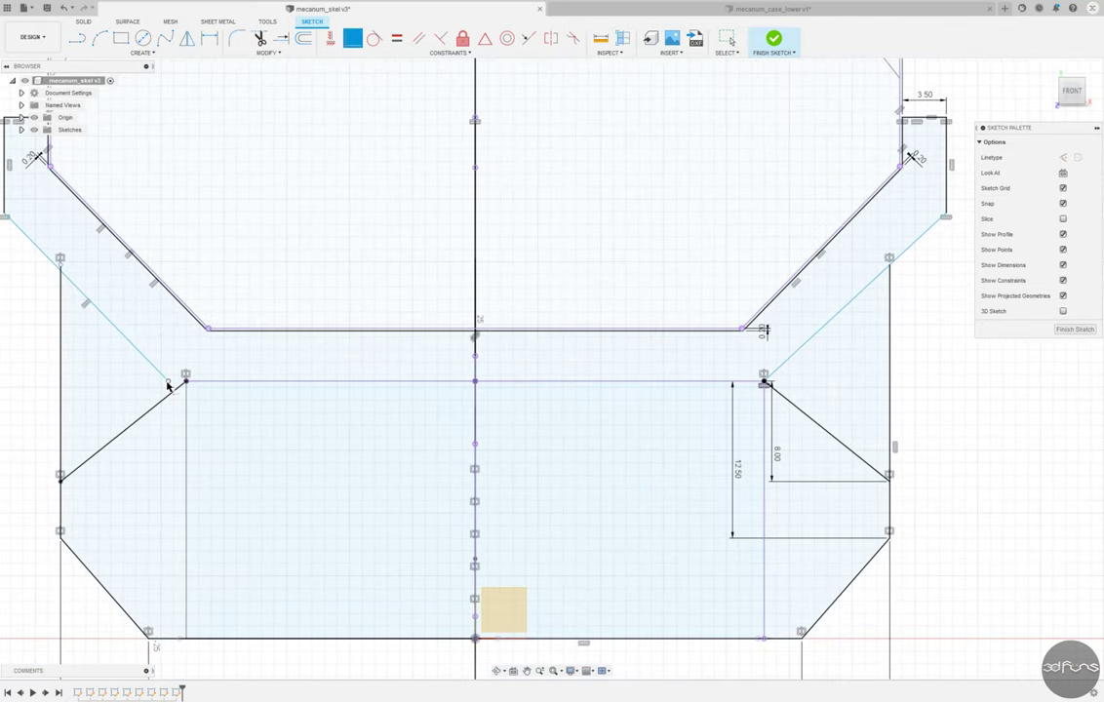
scroll(800, 377, down, 2)
scroll(801, 378, up, 3)
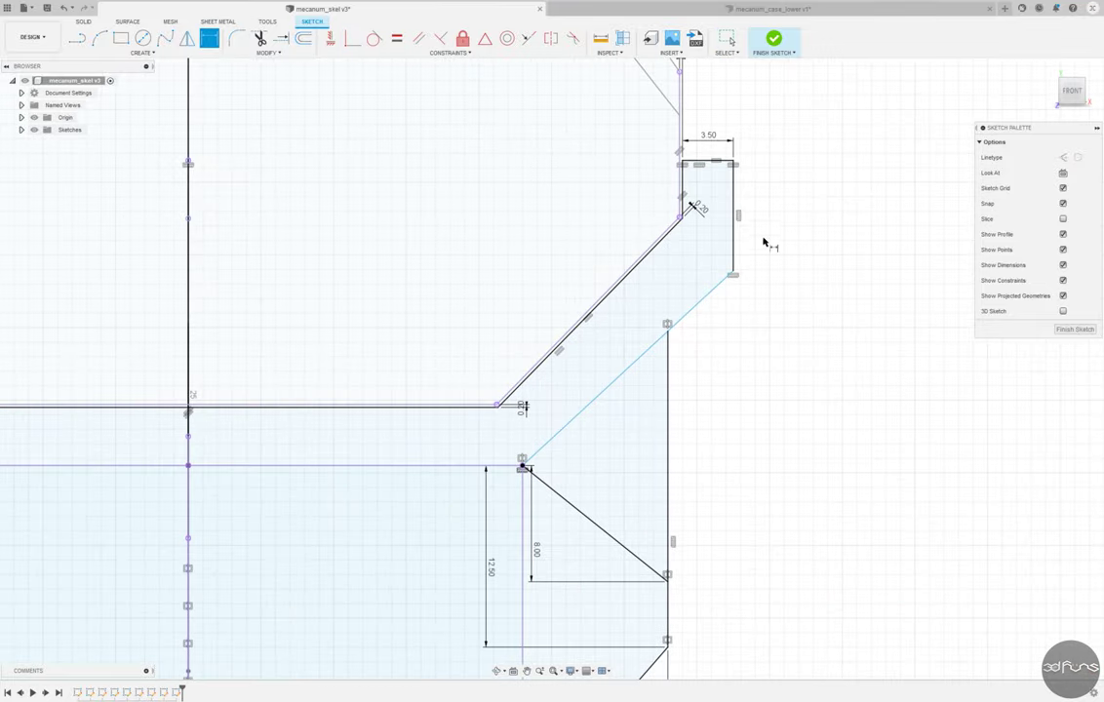
- Try dimensioning the diagonal outline line, then cancel the over-constraining dimension
click(210, 38)
scroll(728, 265, up, 2)
click(644, 200)
click(736, 276)
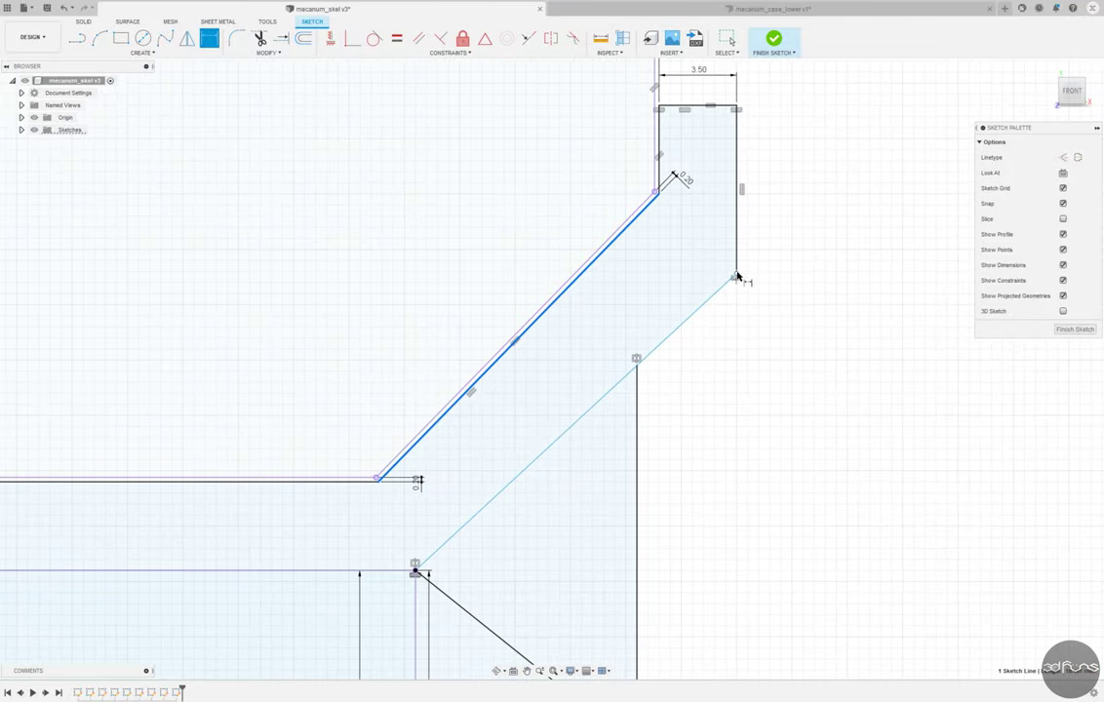
click(813, 139)
click(547, 363)
key(Escape)
scroll(748, 332, down, 1)
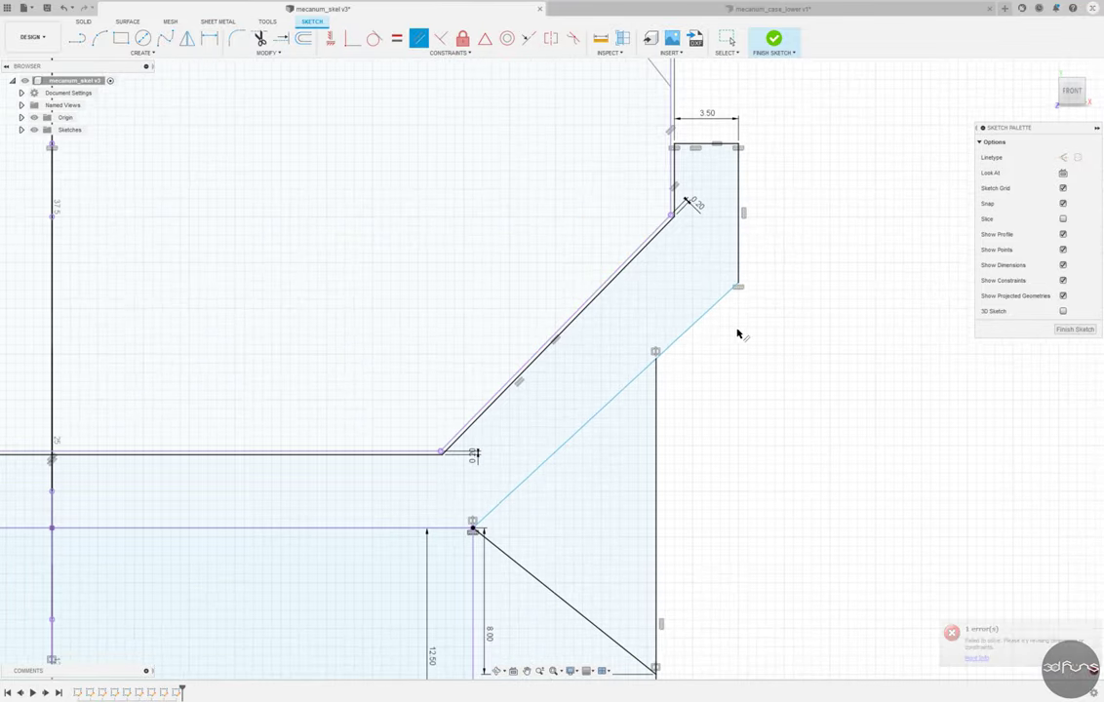
scroll(738, 331, down, 1)
scroll(806, 427, down, 2)
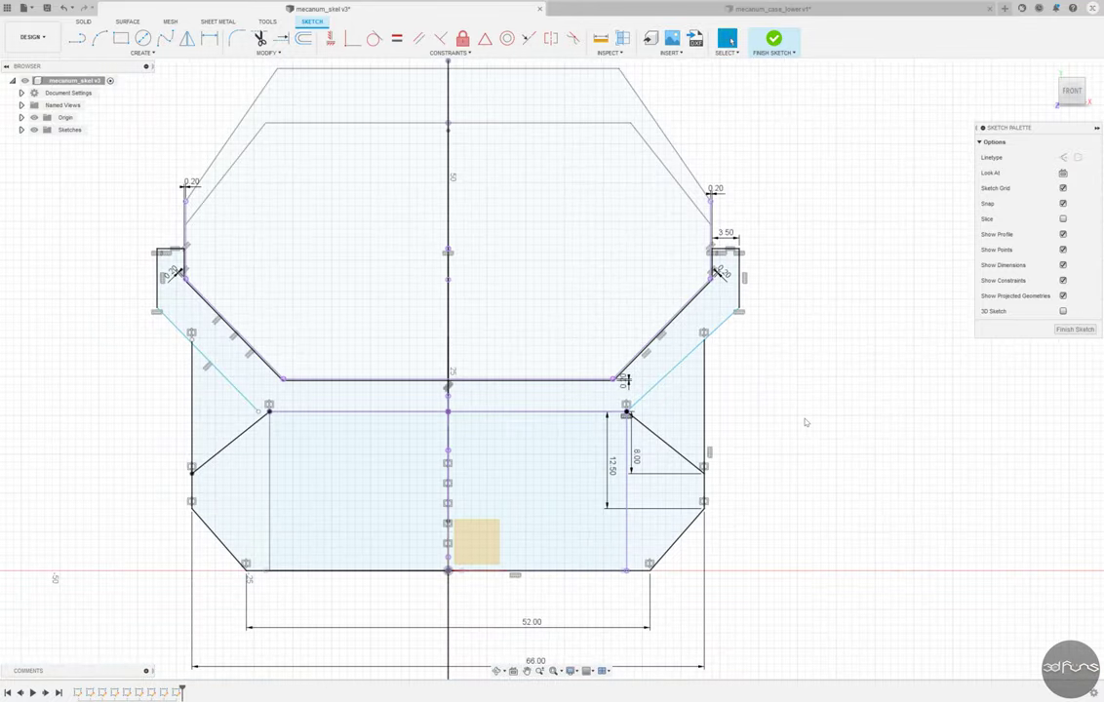
scroll(683, 488, down, 1)
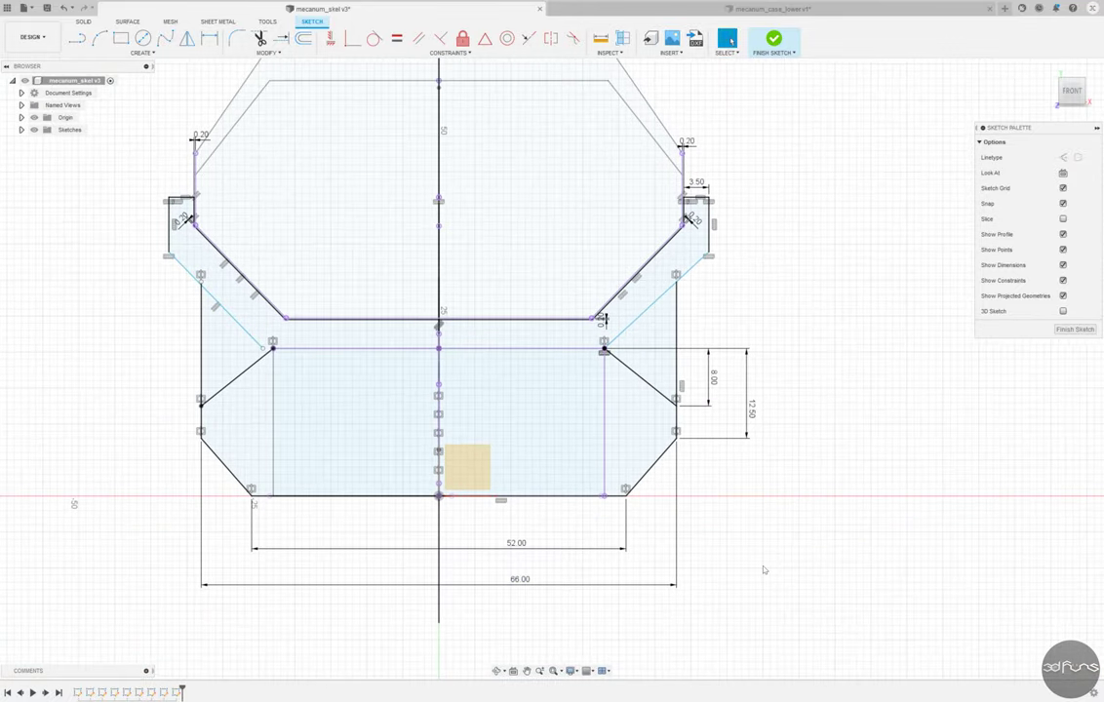
scroll(709, 341, up, 2)
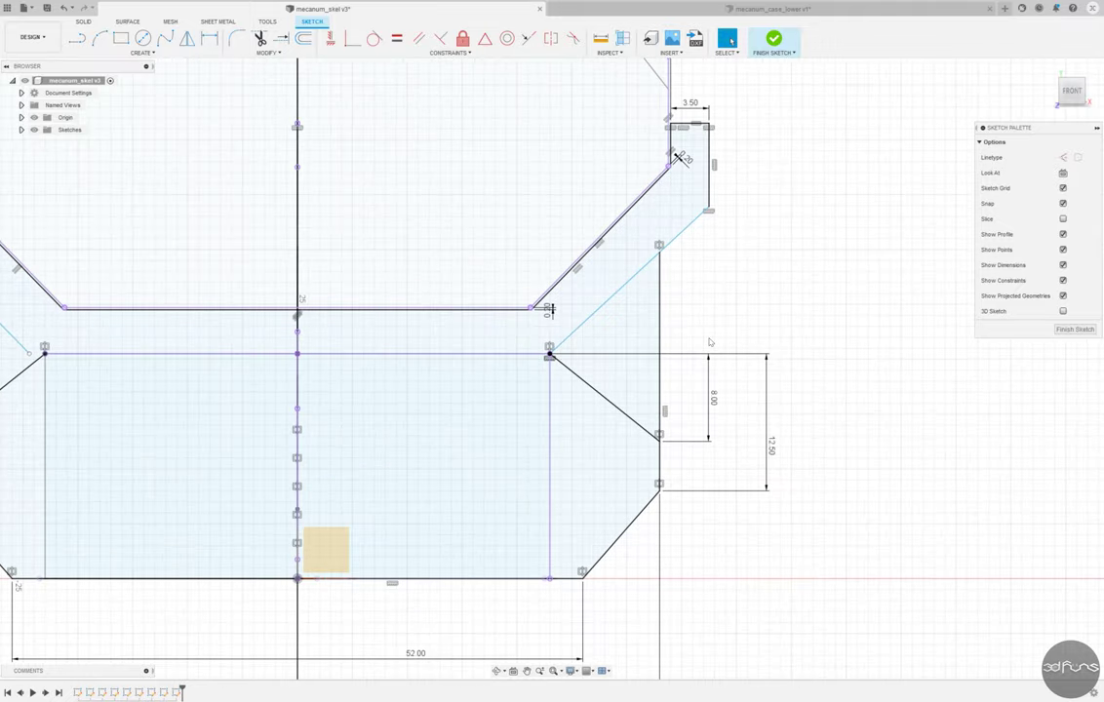
- Switch the right-corner diagonal line to construction geometry, then undo it back to normal
click(690, 253)
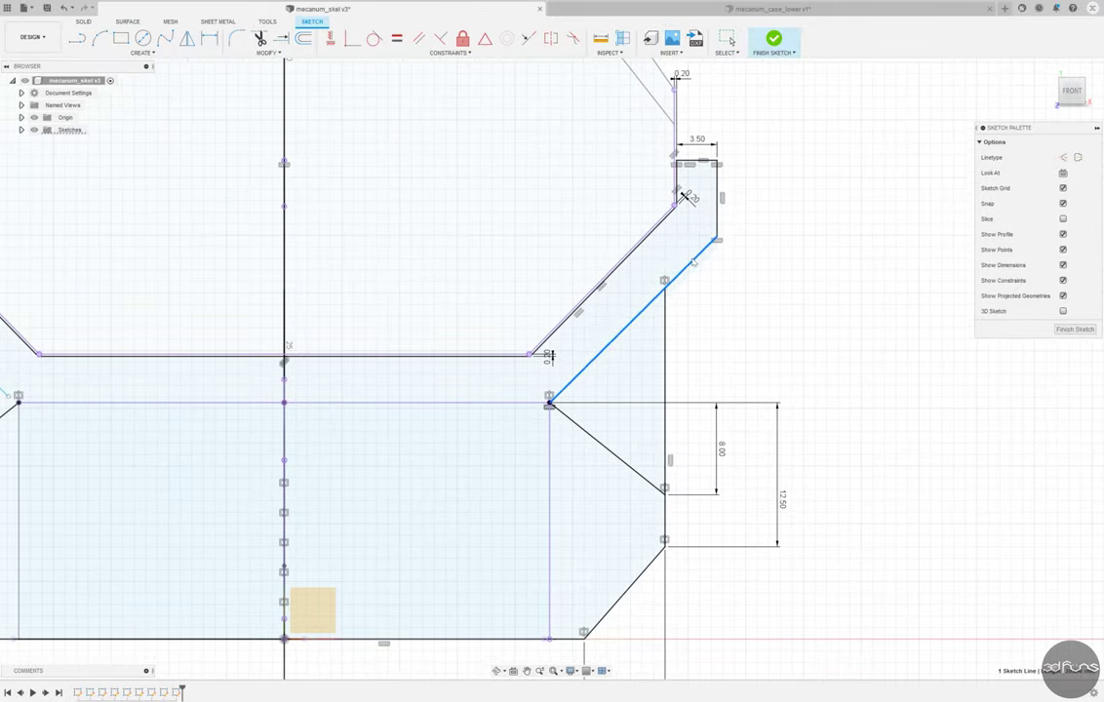
key(x)
scroll(695, 255, up, 2)
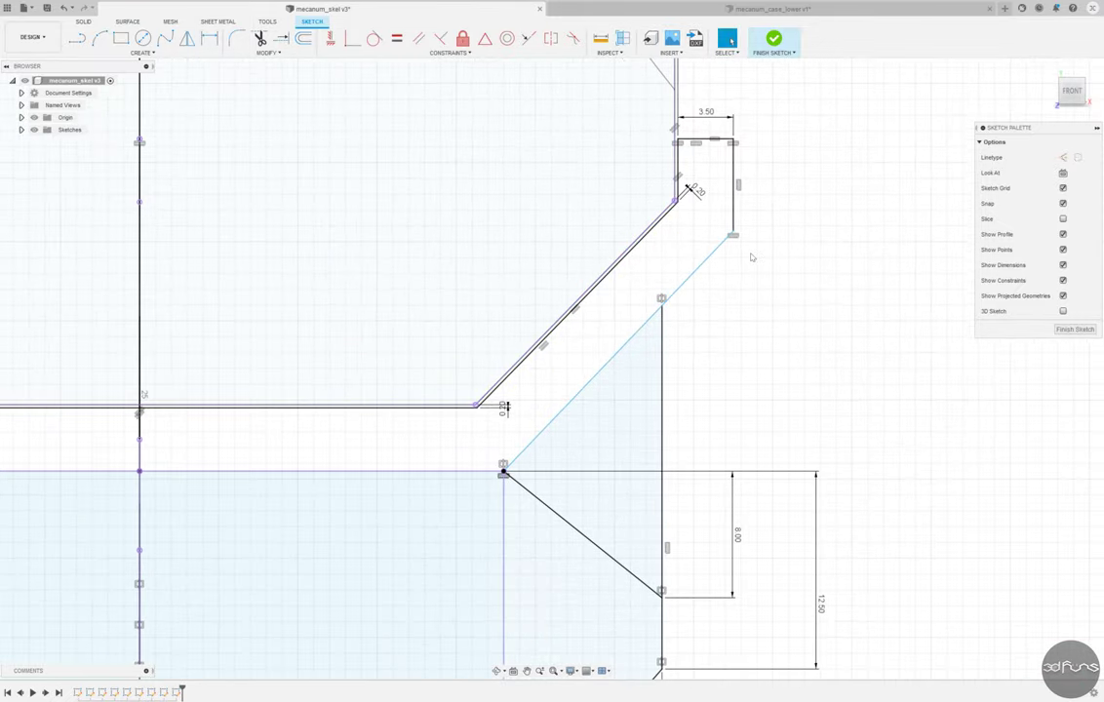
scroll(738, 238, up, 1)
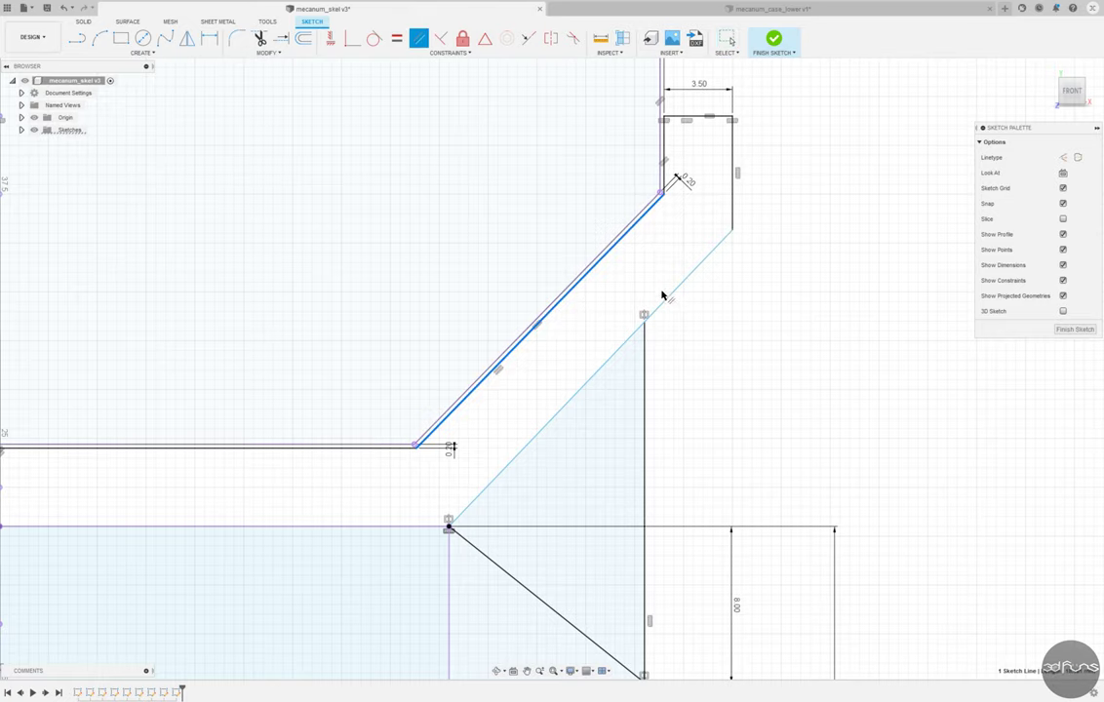
key(ctrl+z)
- Try an Offset and a constraint without applying them, then finish the skeleton sketch
scroll(813, 294, down, 2)
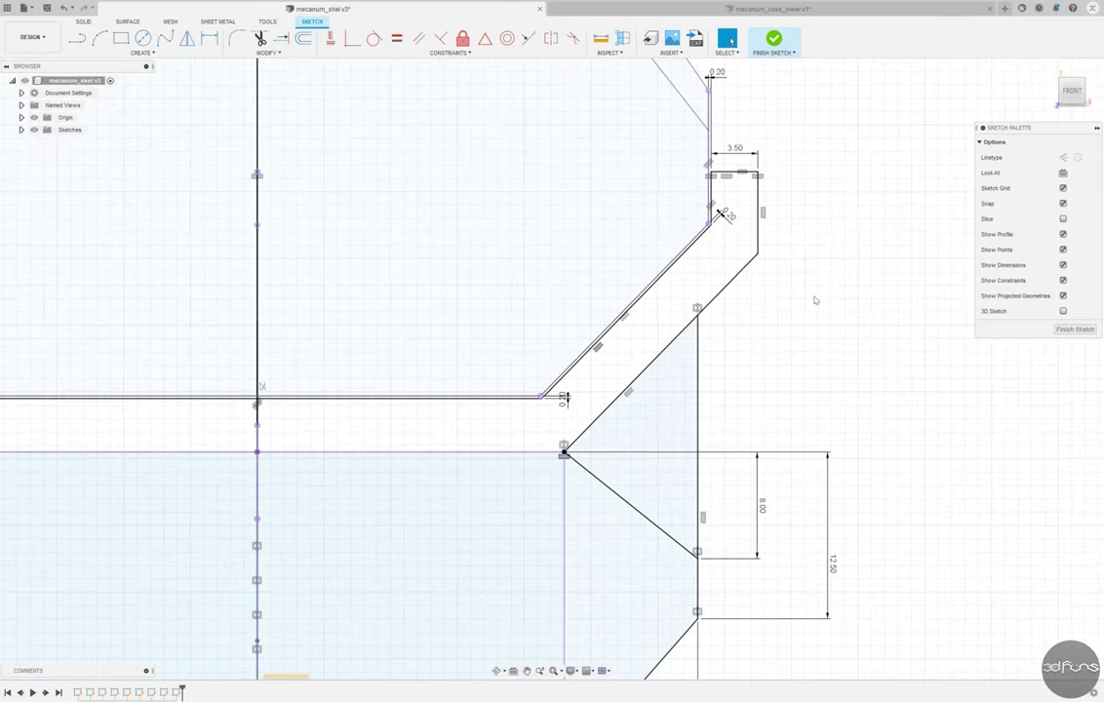
click(694, 239)
key(Escape)
scroll(860, 335, down, 2)
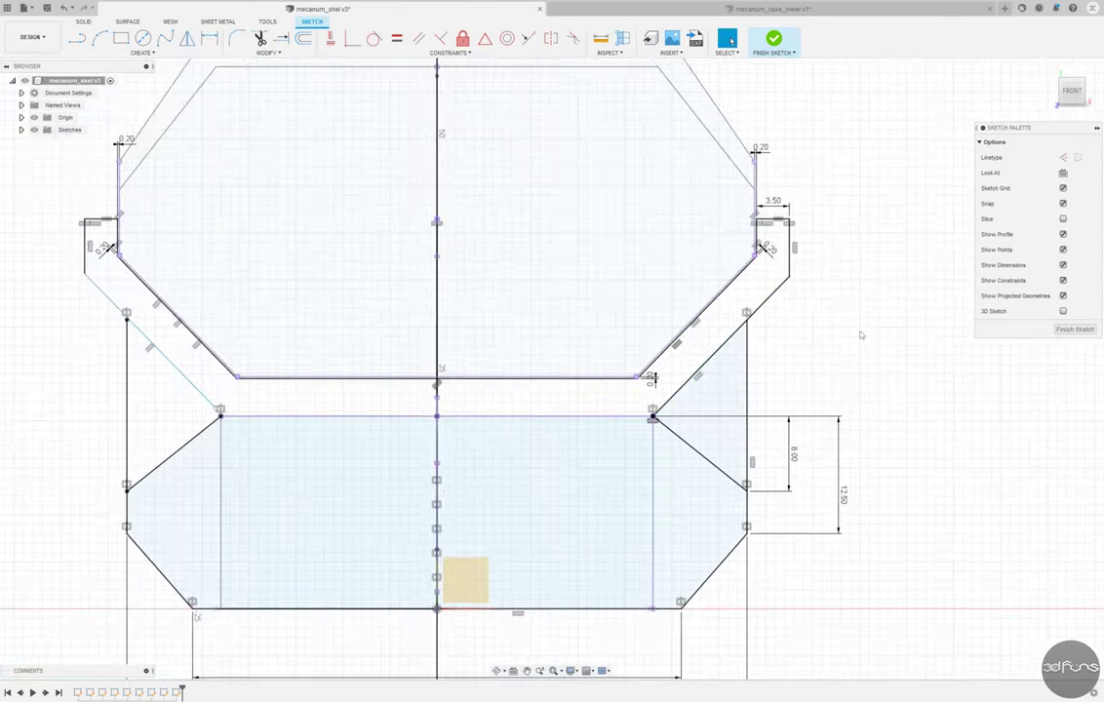
click(352, 38)
scroll(185, 478, up, 1)
click(227, 405)
scroll(266, 507, down, 3)
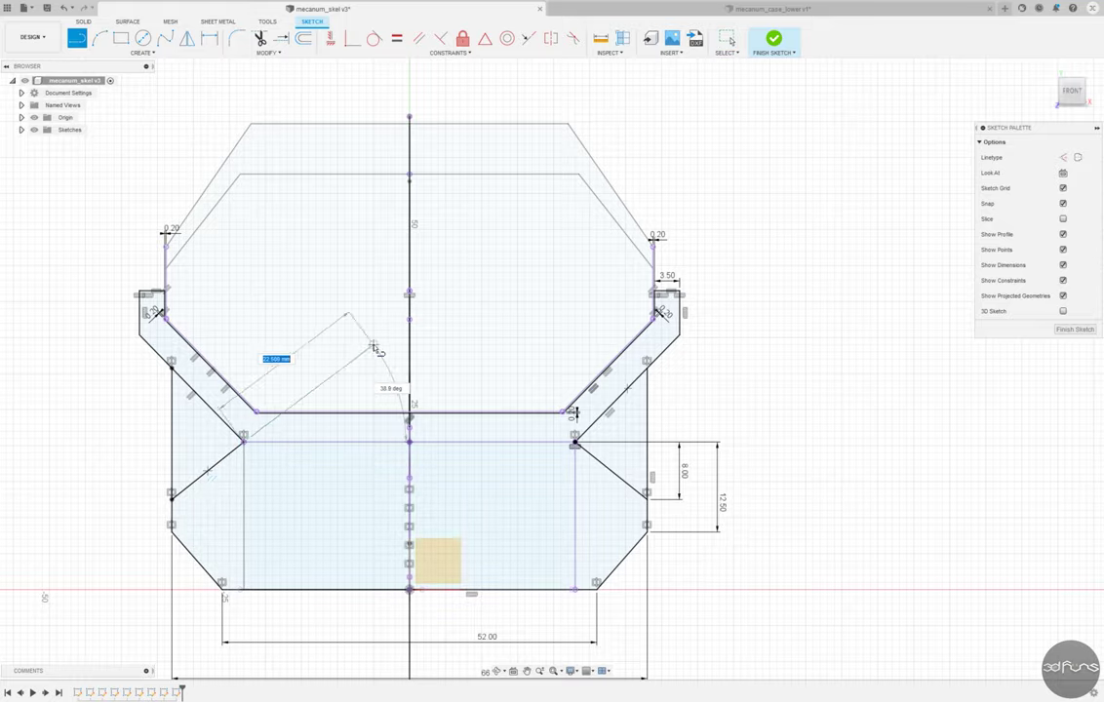
click(773, 39)
click(644, 339)
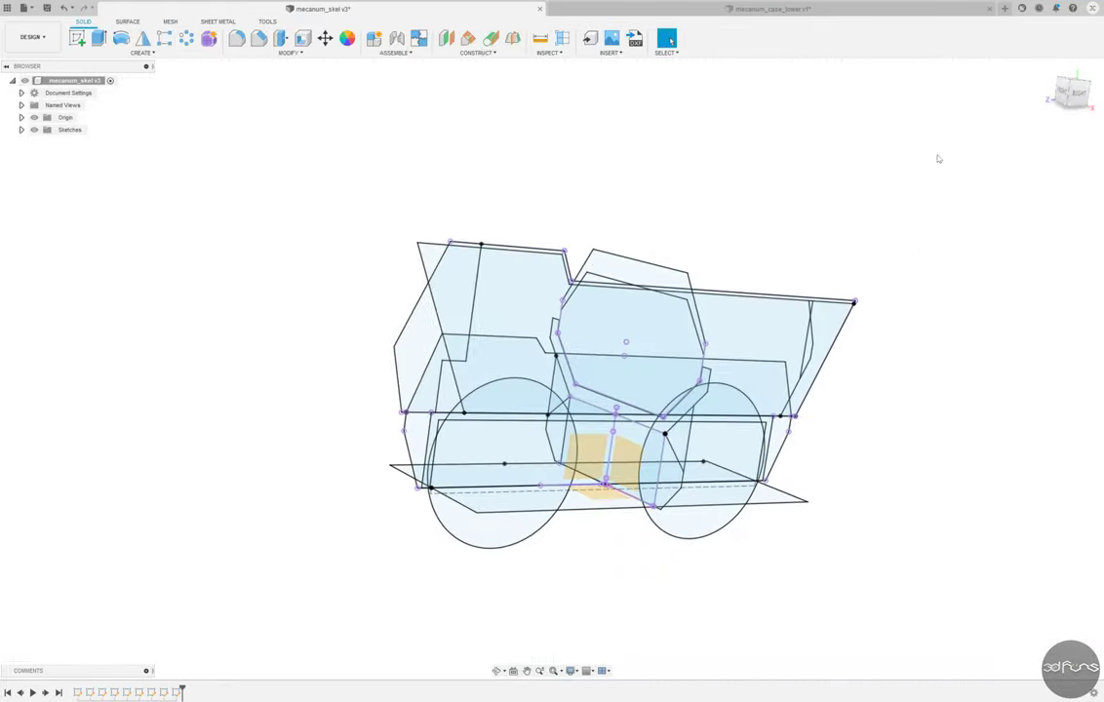
- Switch to the mecanum_case_lower design and save it as version 2
shift+middle_drag(936, 160, 963, 121)
key(ctrl+Tab)
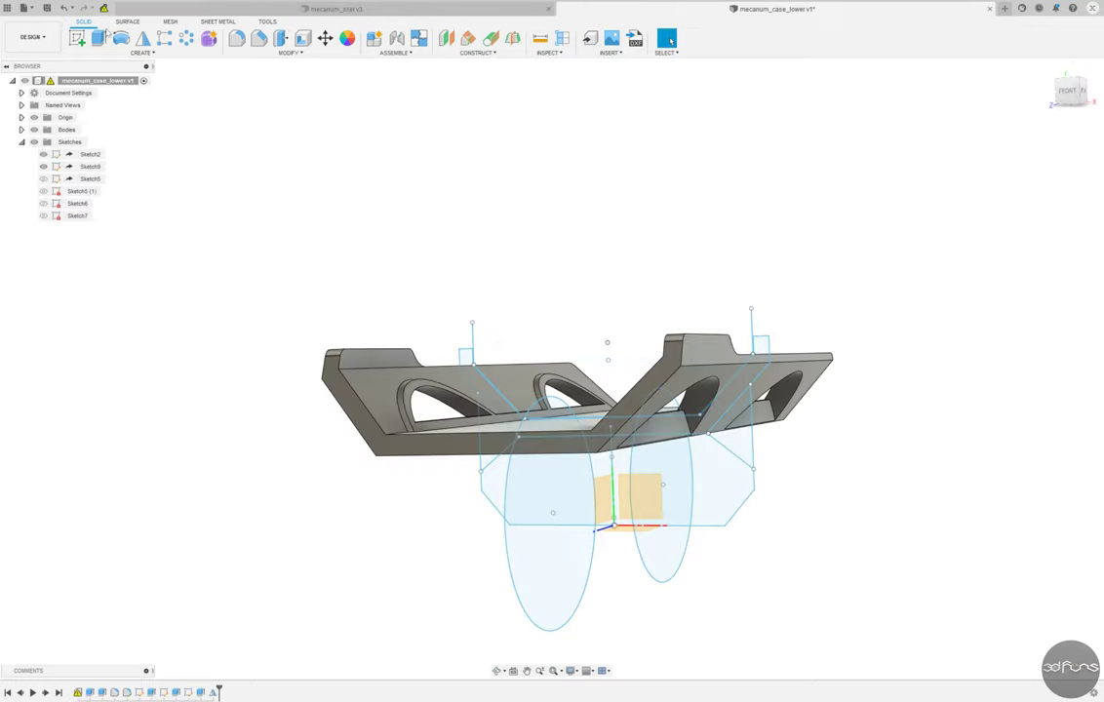
shift+middle_drag(602, 274, 424, 306)
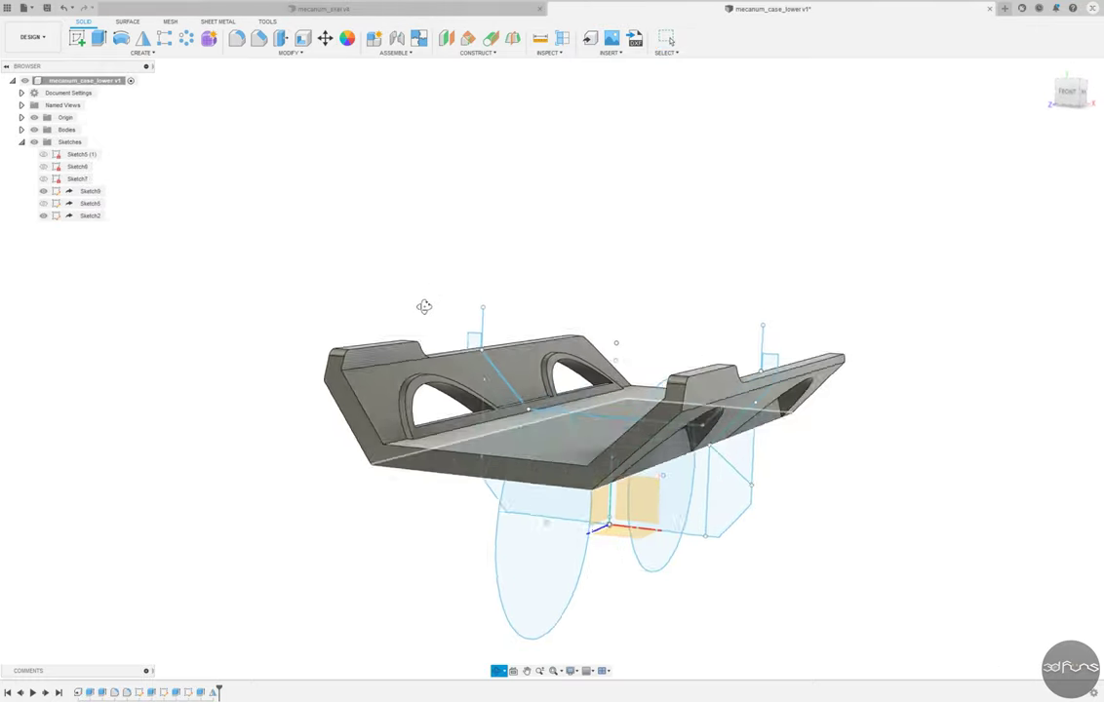
key(ctrl+s)
key(Return)
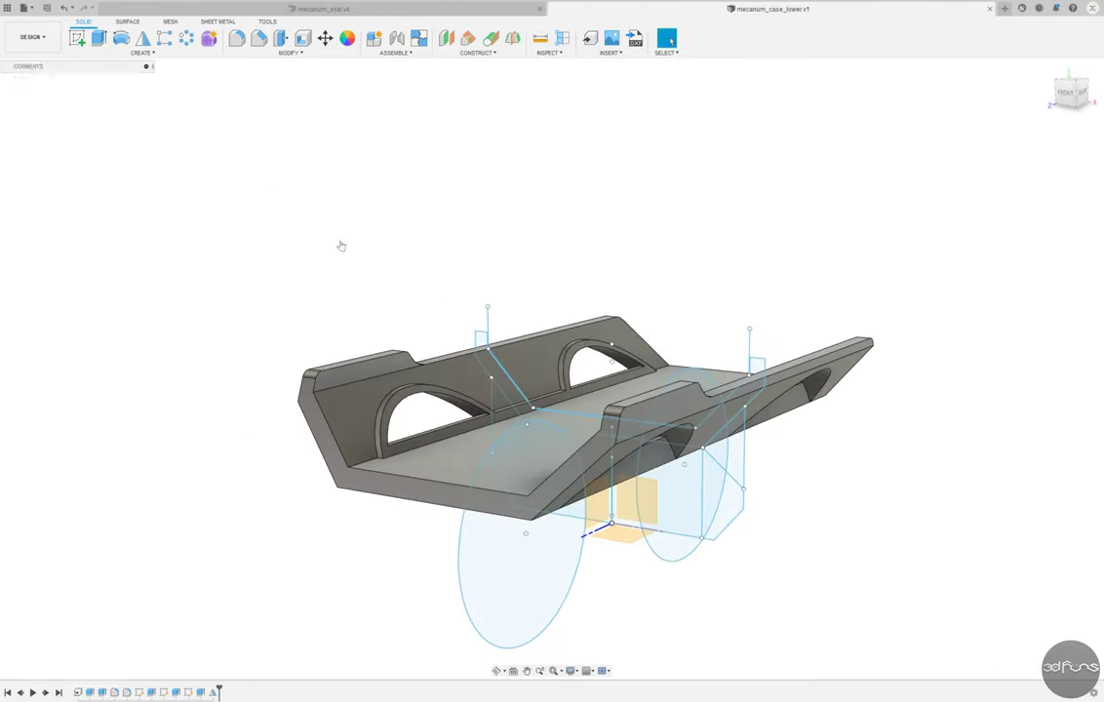
- Save the PCB design, then close the mecanum_pcb_main and mecanum_case_base designs
key(ctrl+s)
key(Return)
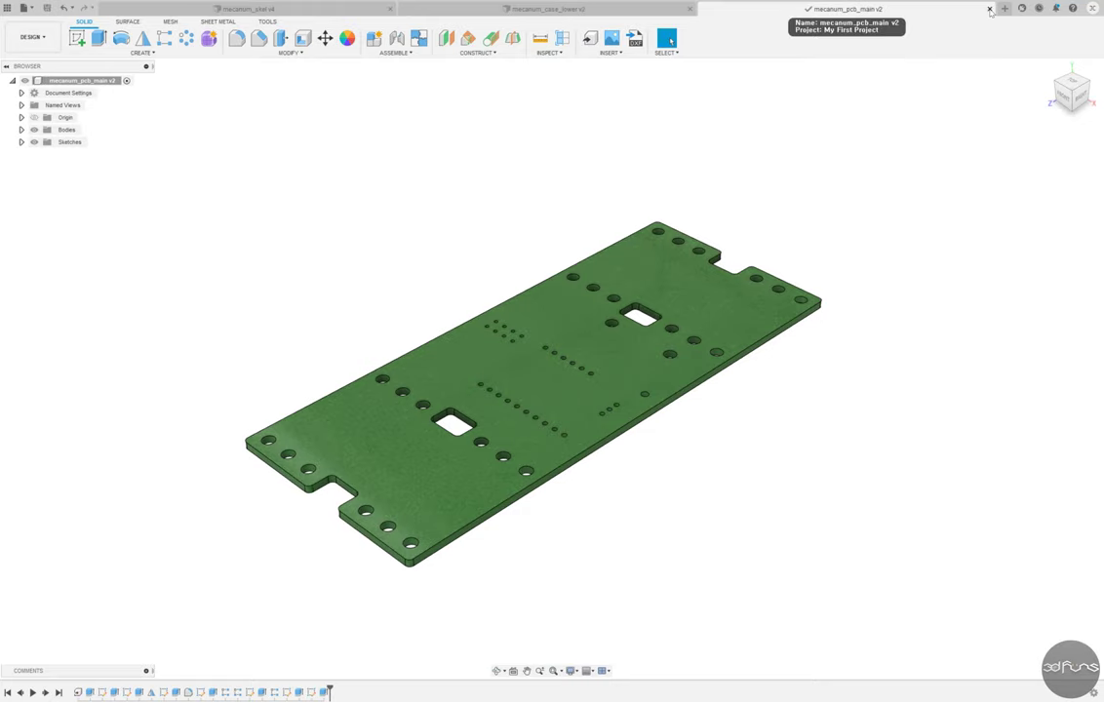
click(990, 8)
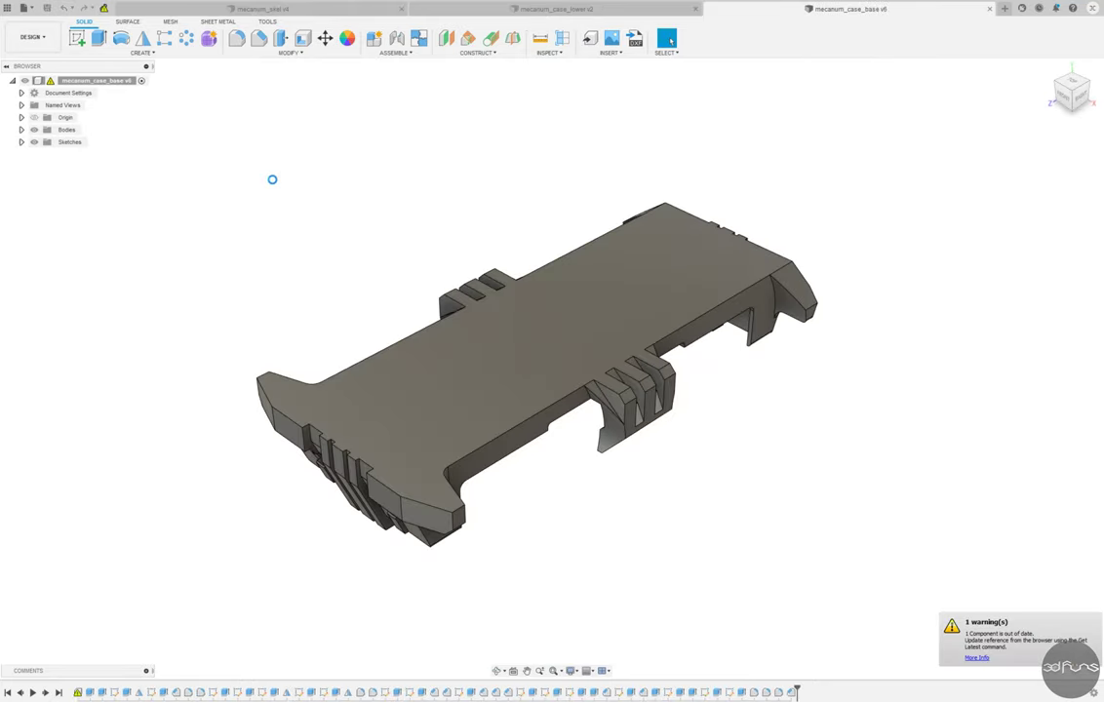
click(990, 11)
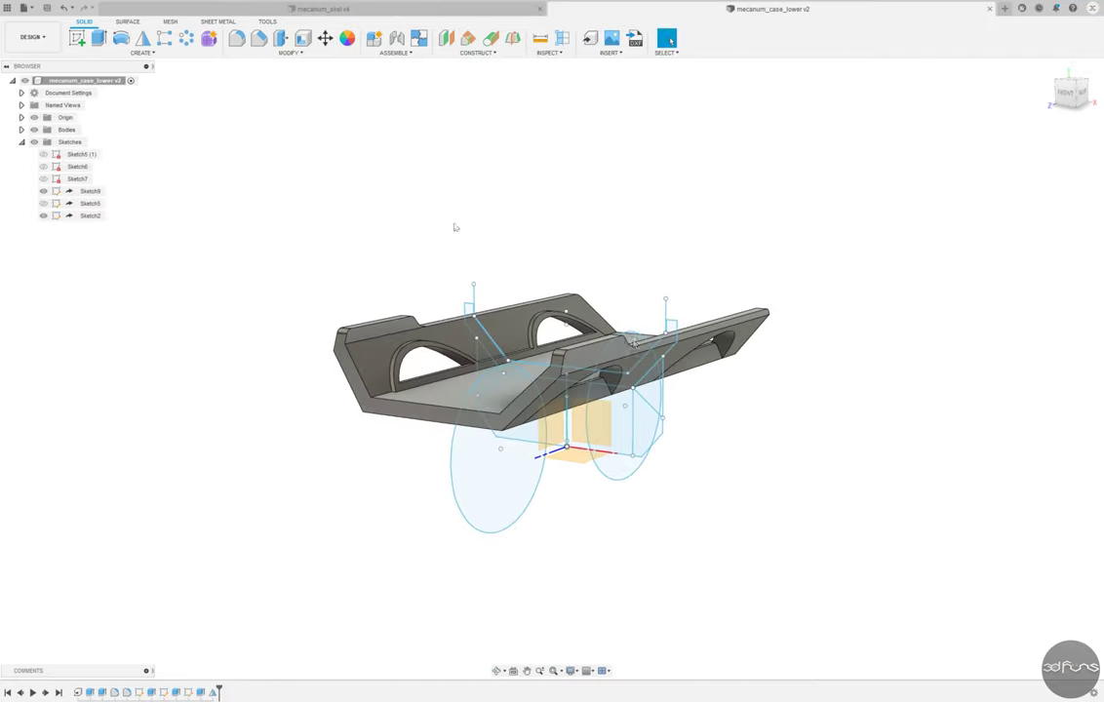
mouse_move(453, 226)
shift+middle_down()
mouse_move(736, 443)
mouse_move(660, 469)
mouse_move(710, 569)
shift+middle_up()
- Hide Sketch9 and Sketch5 in the lower case
click(42, 191)
click(43, 203)
mouse_move(43, 203)
shift+middle_down()
mouse_move(251, 222)
mouse_move(293, 244)
shift+middle_up()
- Chamfer two arch cut-out edges by 2 mm
click(259, 38)
shift+middle_drag(391, 292, 442, 364)
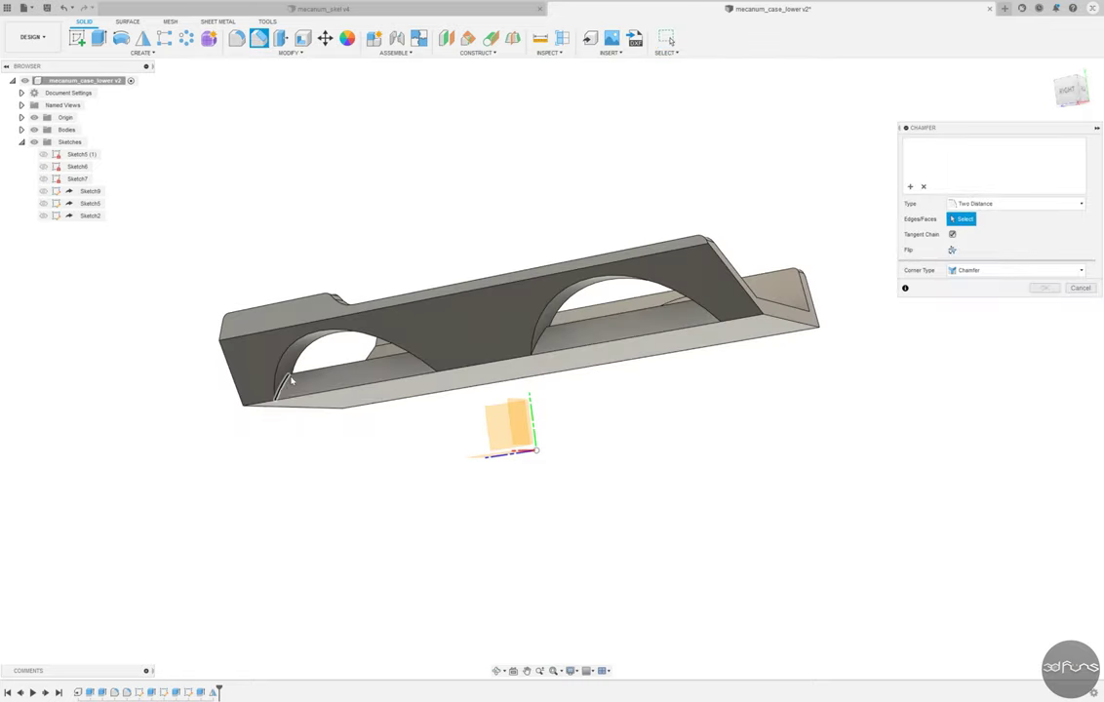
click(442, 364)
click(434, 365)
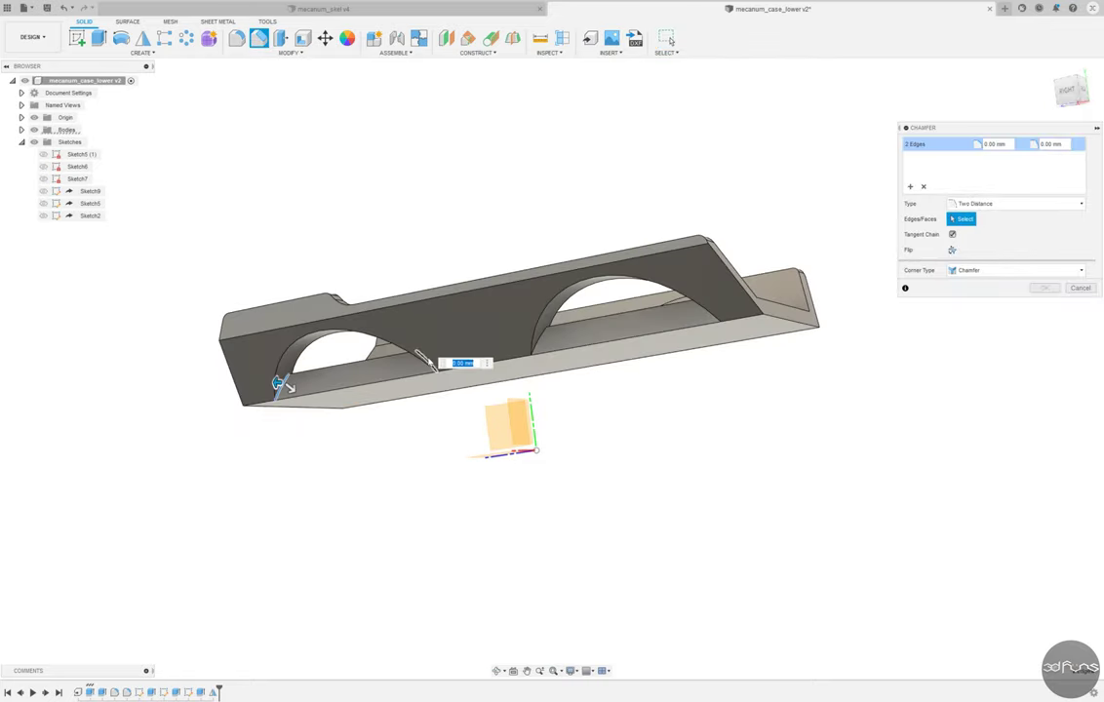
text(2)
scroll(284, 450, up, 3)
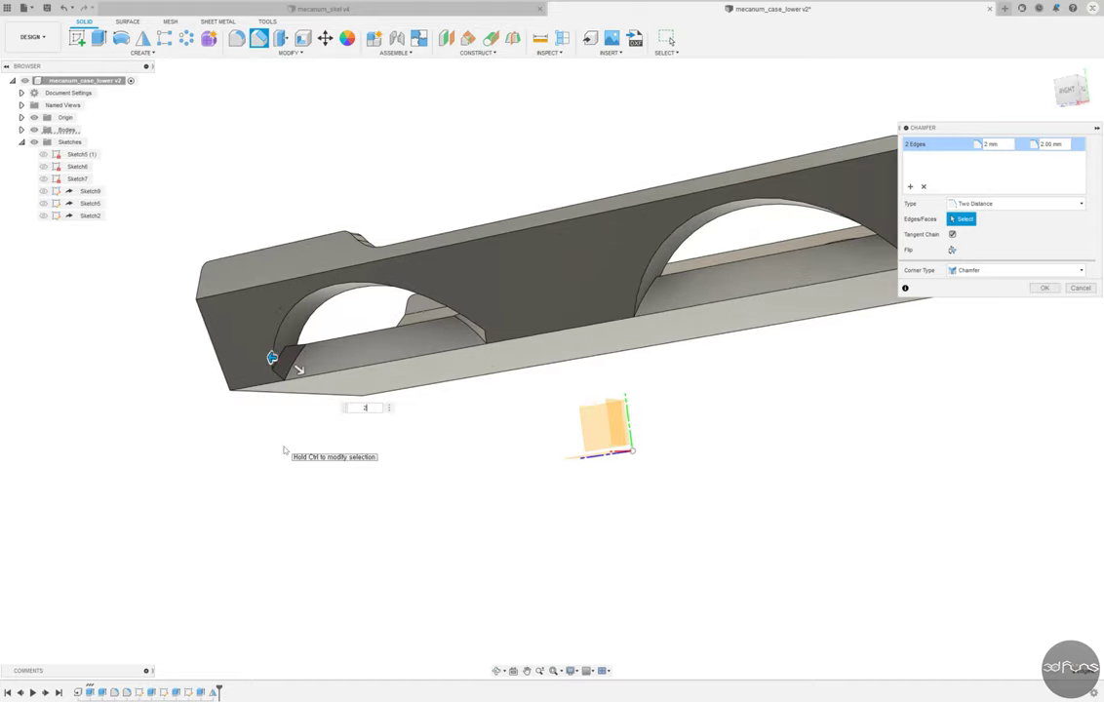
scroll(654, 295, down, 5)
mouse_move(654, 295)
shift+middle_down()
mouse_move(556, 446)
mouse_move(942, 347)
shift+middle_up()
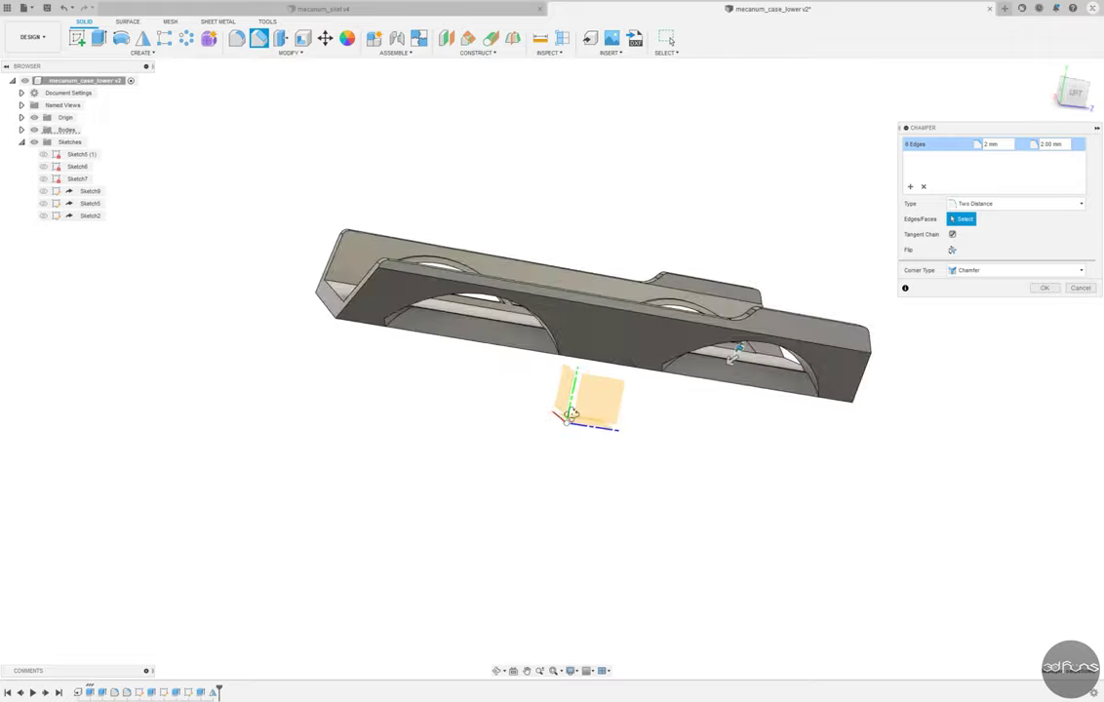
key(Return)
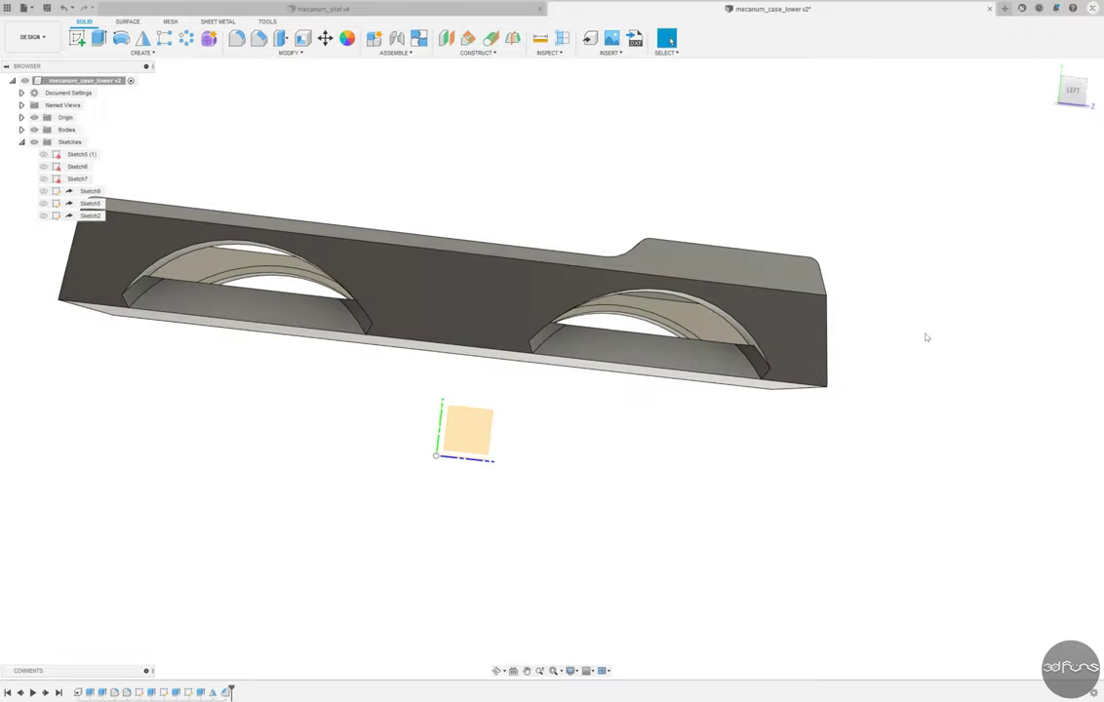
- Chamfer the left arch and further arch edges by 3.1 mm
click(259, 38)
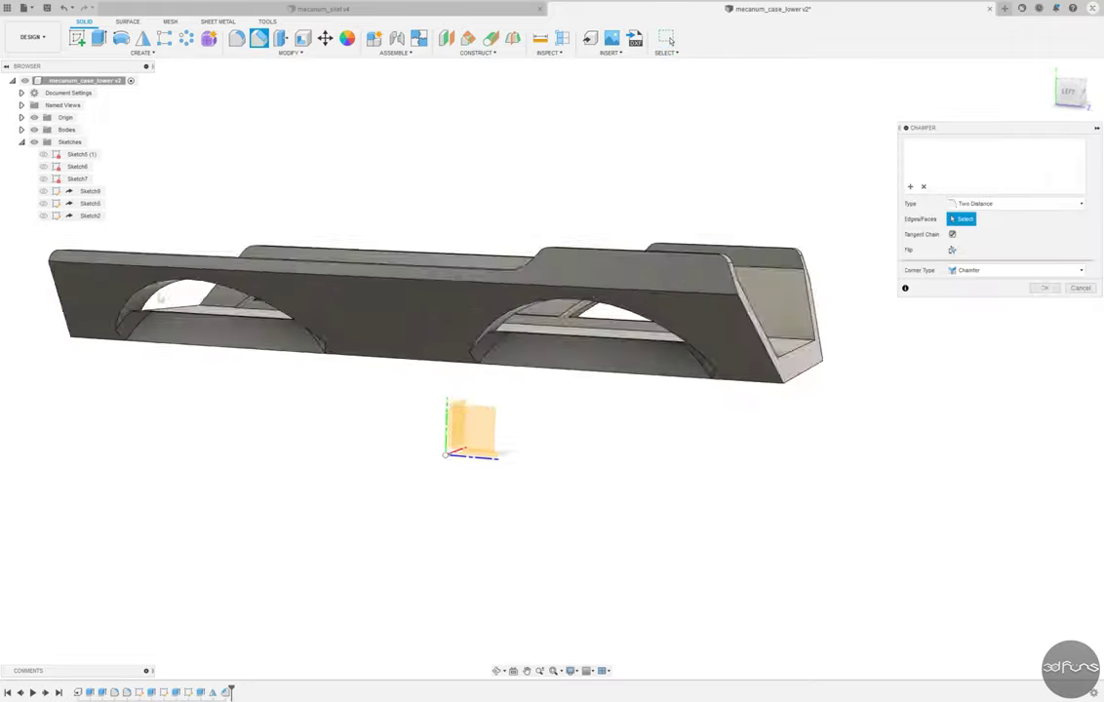
scroll(244, 292, up, 10)
click(244, 317)
scroll(140, 441, down, 5)
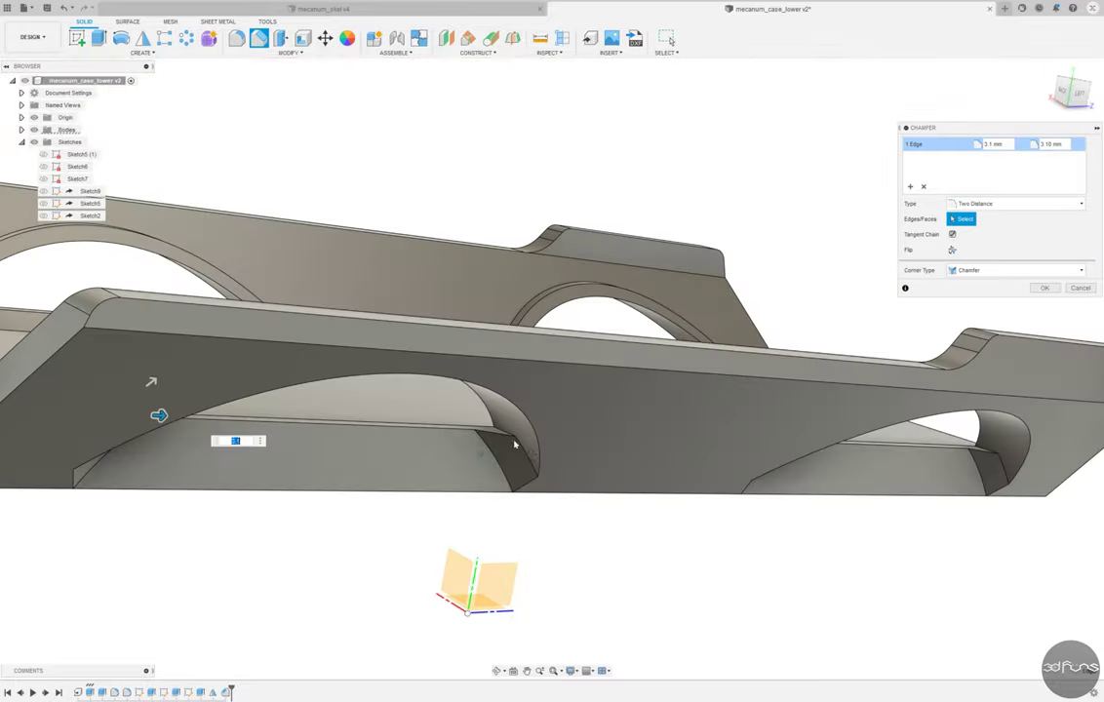
click(986, 449)
shift+middle_drag(986, 448, 678, 450)
shift+middle_drag(768, 414, 682, 390)
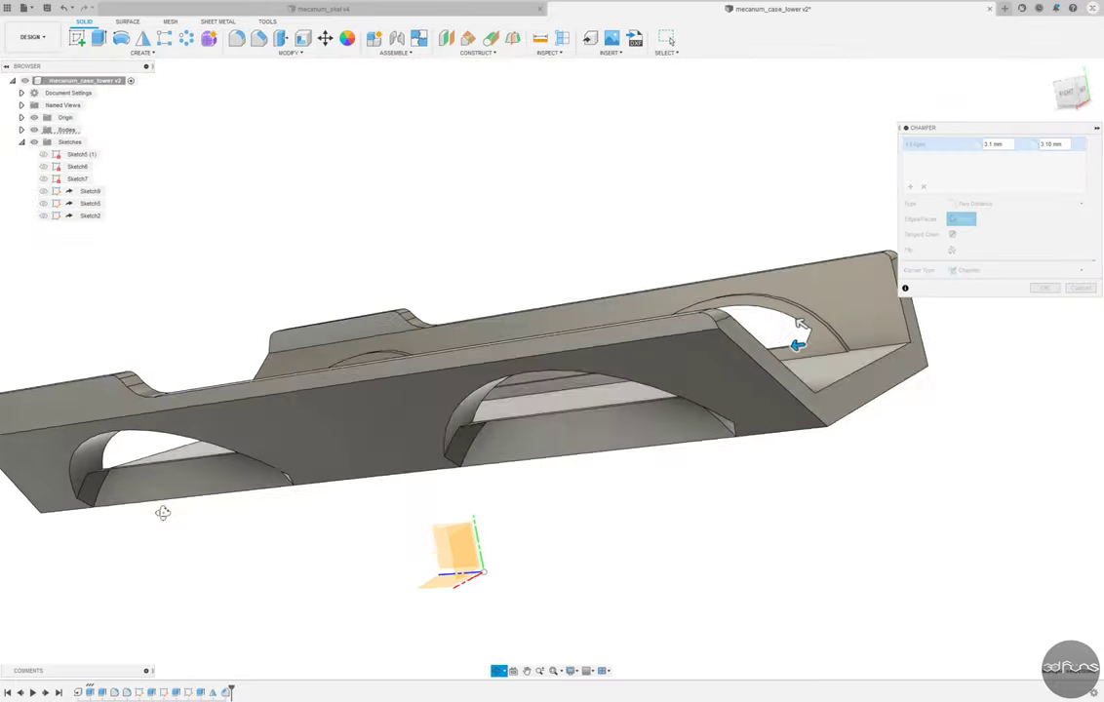
scroll(683, 341, up, 5)
click(697, 308)
scroll(627, 451, down, 5)
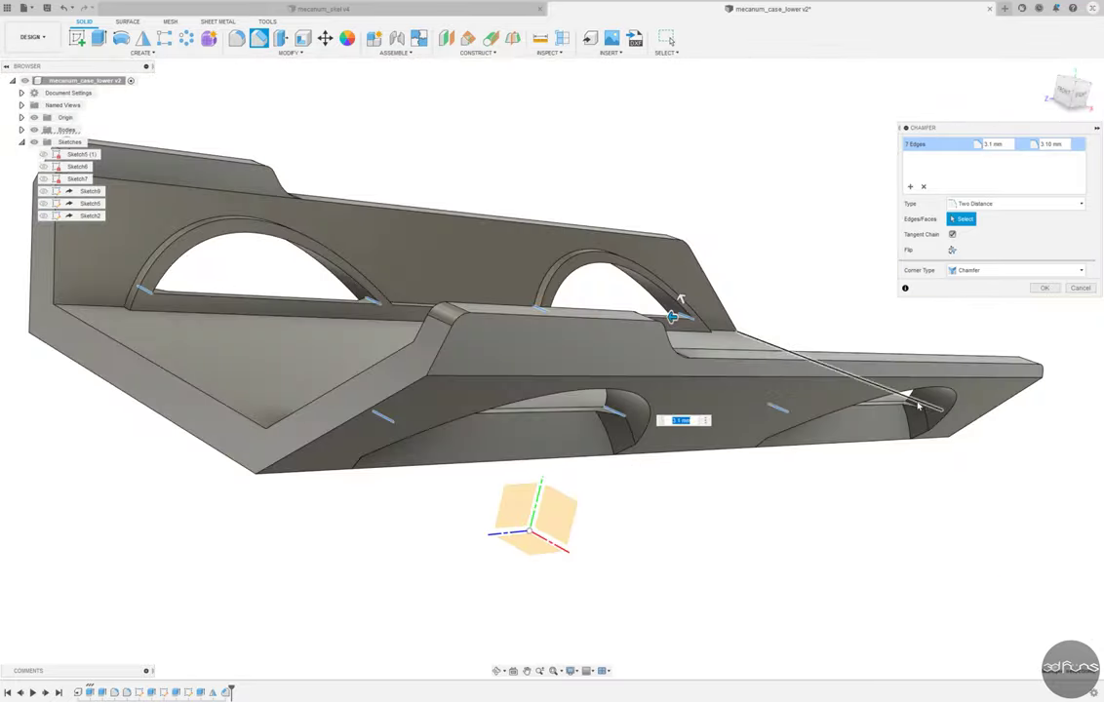
click(1045, 288)
- Chamfer two more arch edges by 2 mm
shift+middle_drag(956, 300, 951, 261)
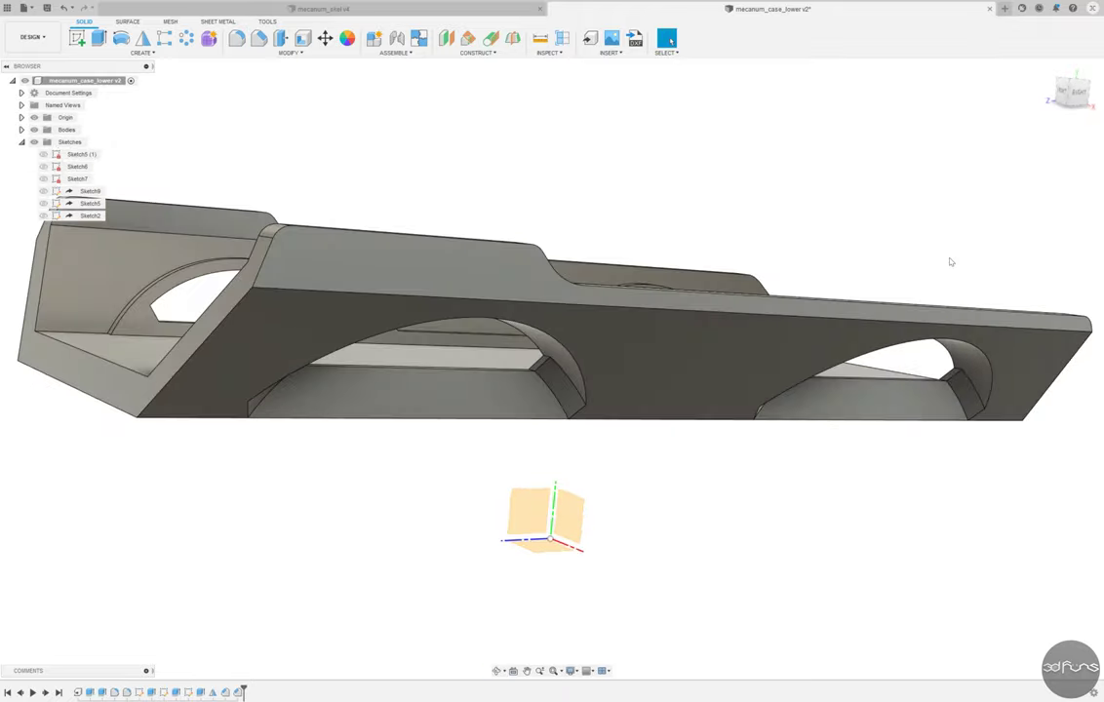
click(259, 38)
click(533, 322)
click(555, 323)
shift+middle_drag(555, 322, 615, 341)
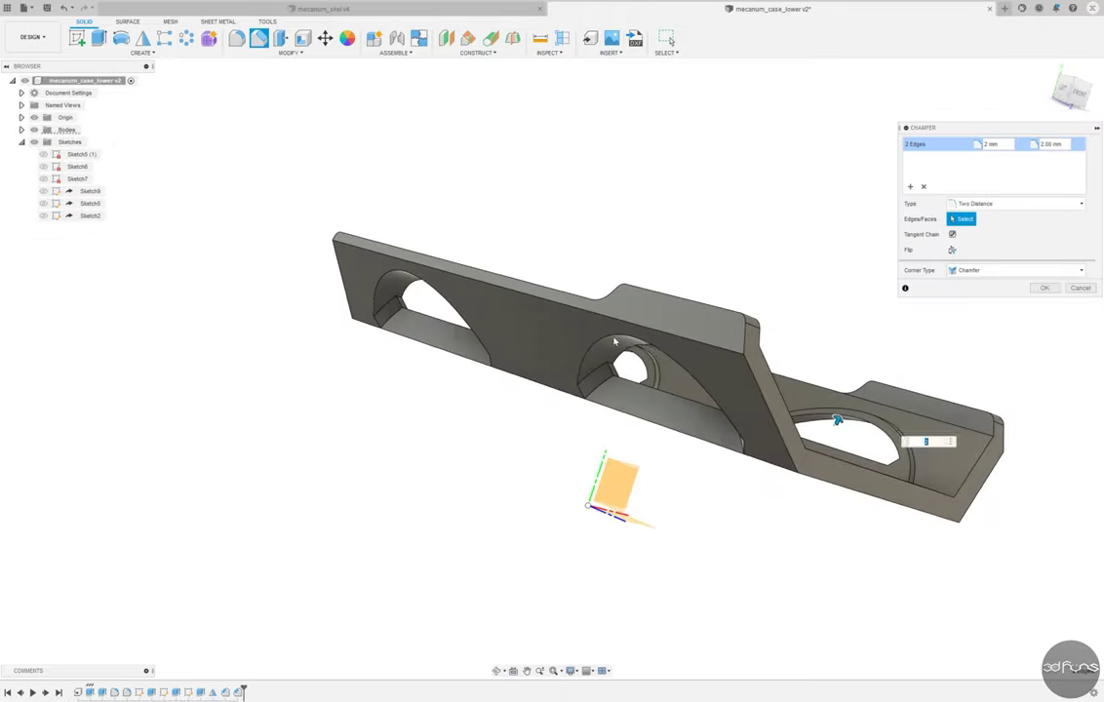
click(1045, 288)
- Abandon an unfinished chamfer, save the lower case as v3, and start a bottom-face sketch
mouse_move(976, 313)
shift+middle_down()
mouse_move(671, 39)
mouse_move(776, 256)
shift+middle_up()
click(259, 38)
click(382, 347)
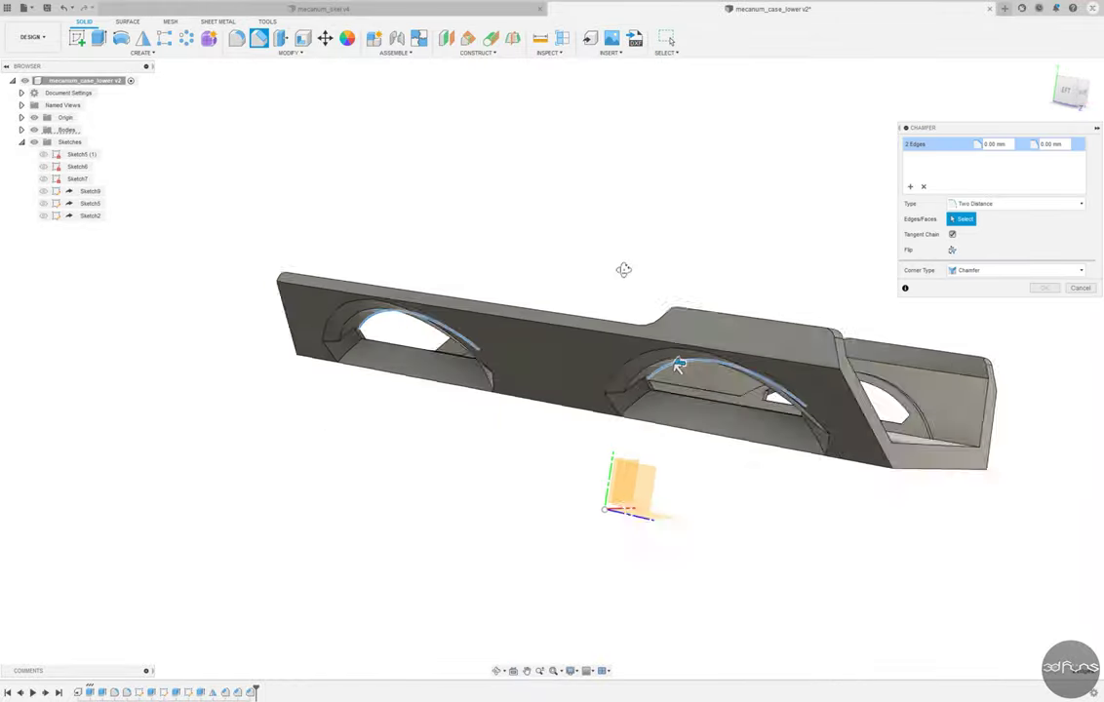
mouse_move(382, 347)
shift+middle_down()
mouse_move(546, 265)
mouse_move(670, 39)
shift+middle_up()
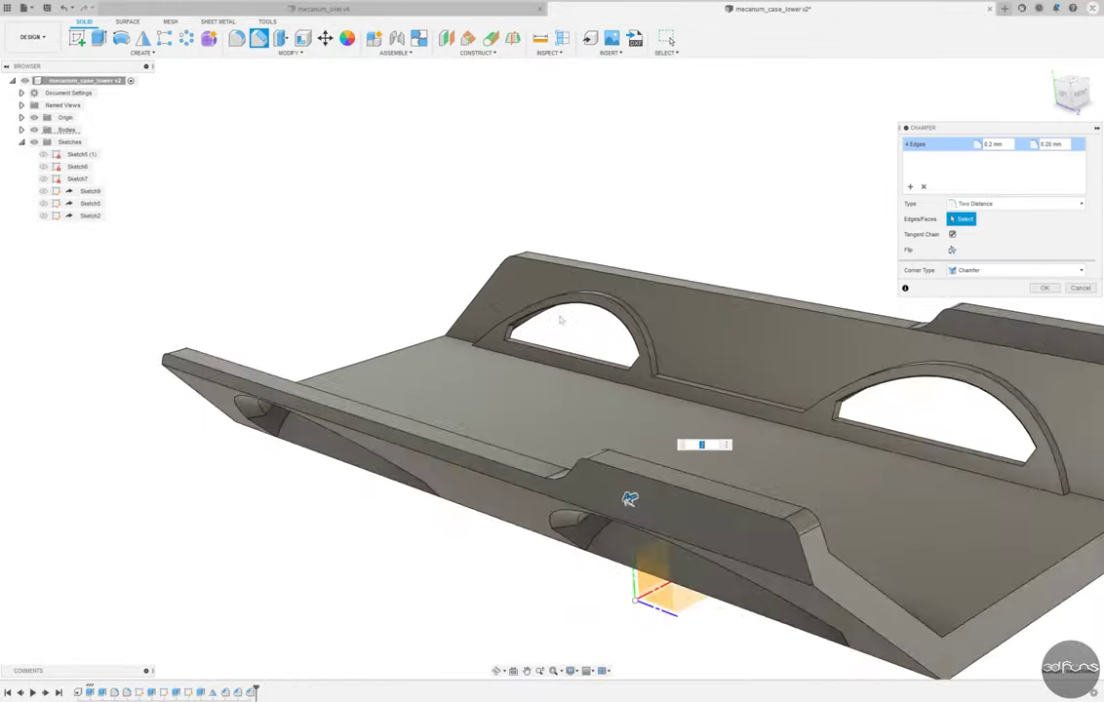
key(Escape)
key(ctrl+s)
key(Return)
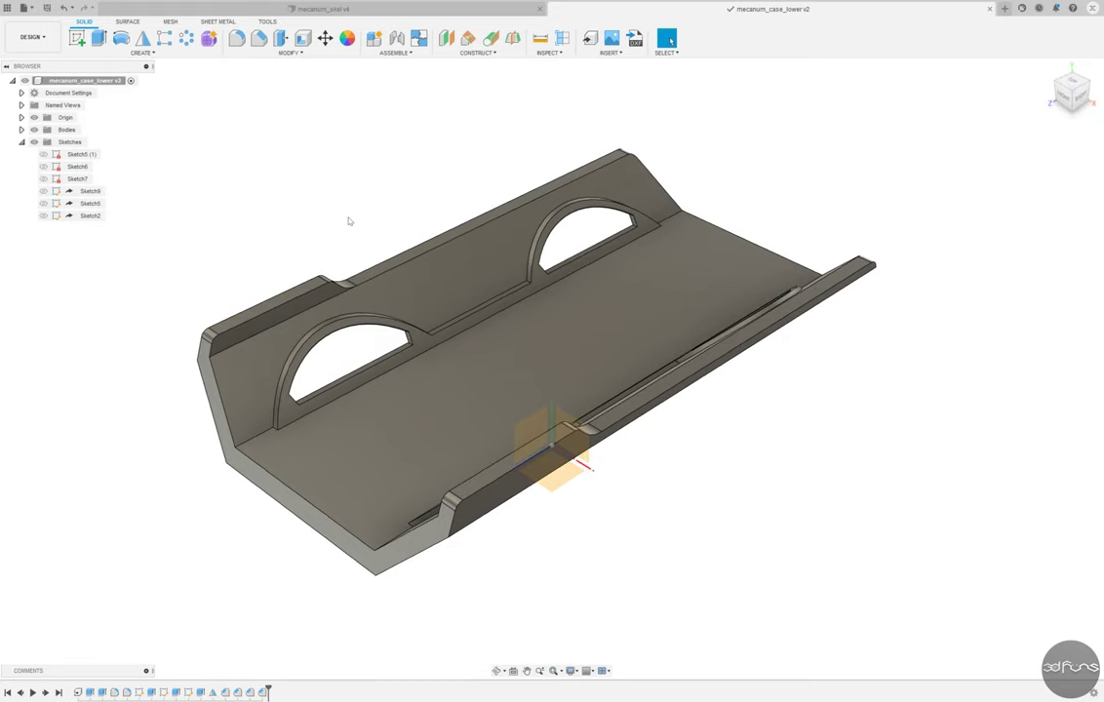
key(c)
click(525, 321)
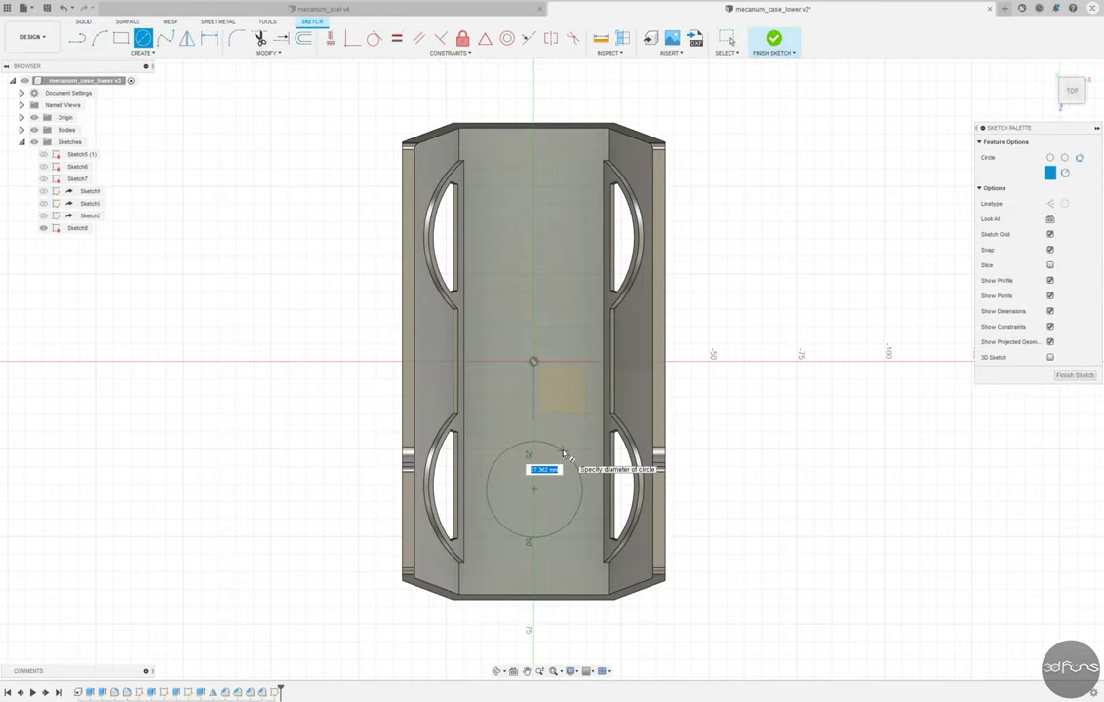
- Sketch two Ø10 mm circles placed 35 mm from the centre
text(10)
key(Return)
click(332, 40)
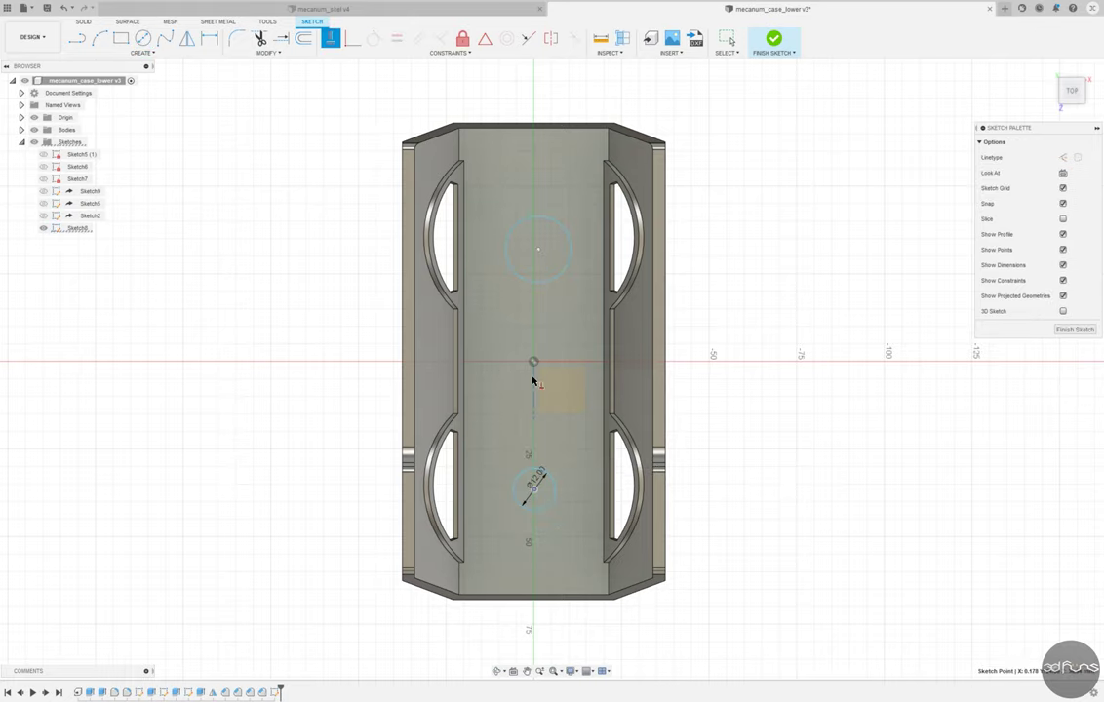
click(540, 251)
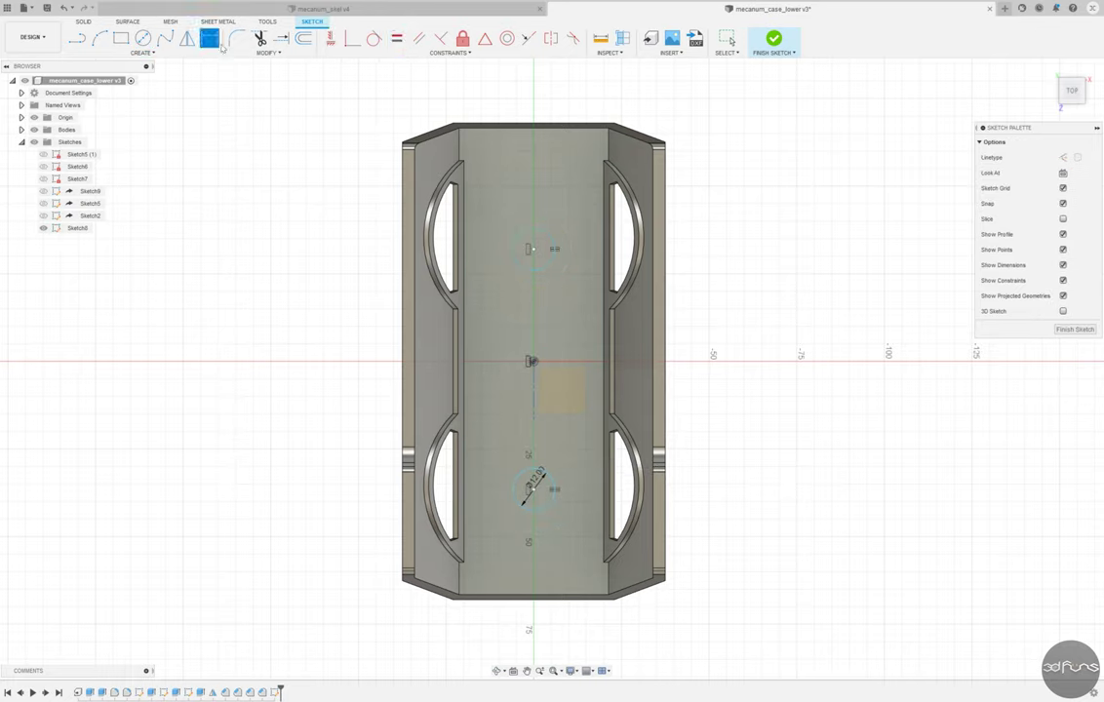
click(717, 438)
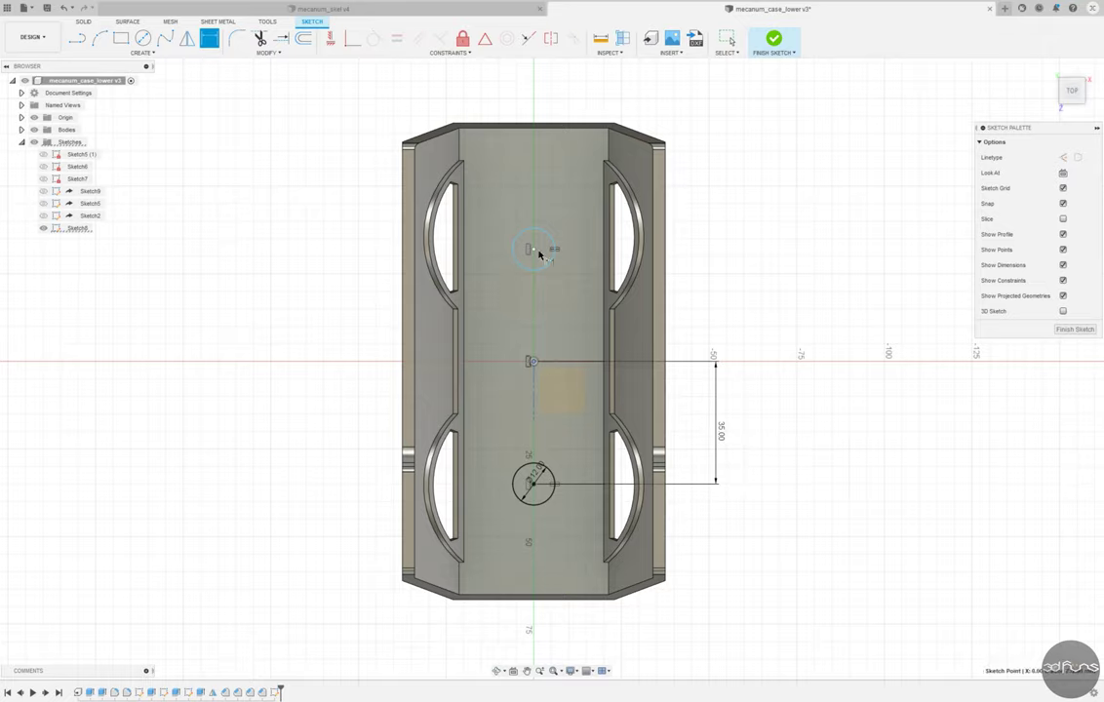
click(711, 281)
- Extrude both circles 5 mm into short cylinders
key(e)
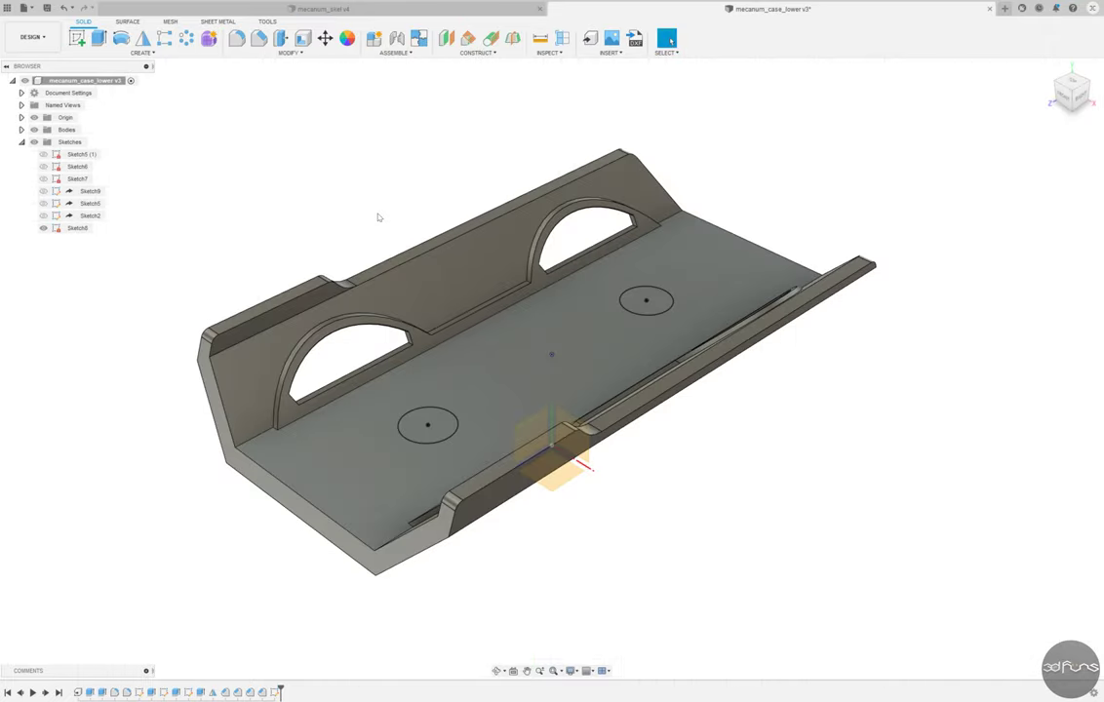
click(427, 425)
click(646, 300)
text(5)
key(Return)
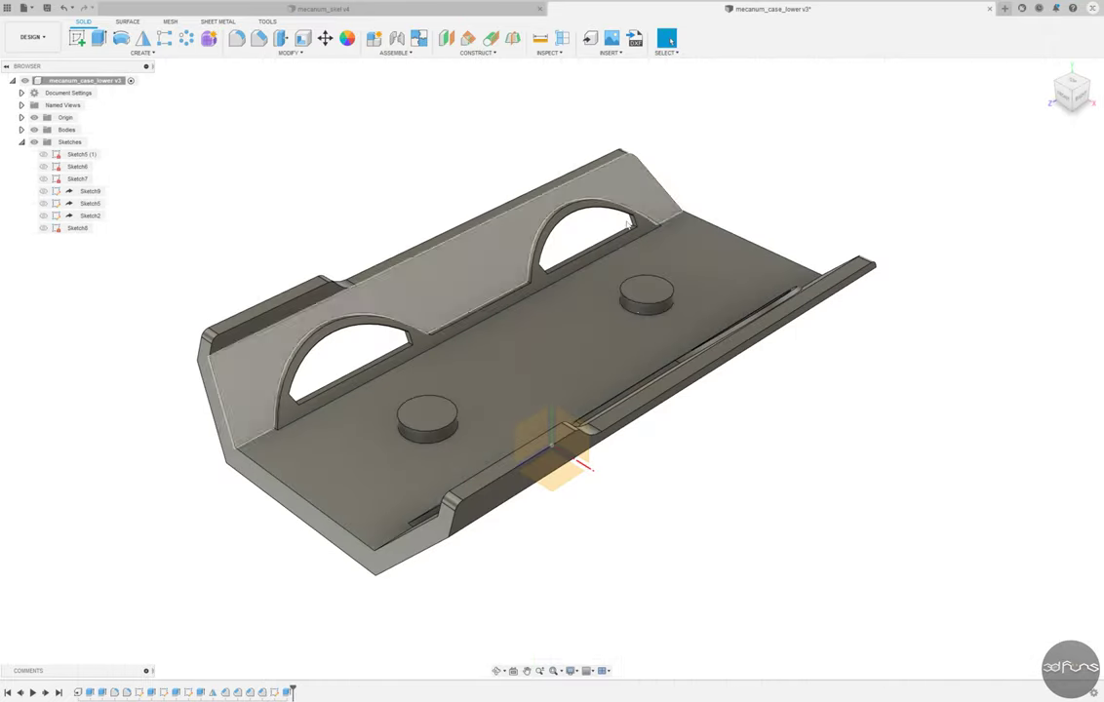
- Fillet the top edges of both cylinders
click(280, 39)
click(429, 415)
click(645, 293)
key(Return)
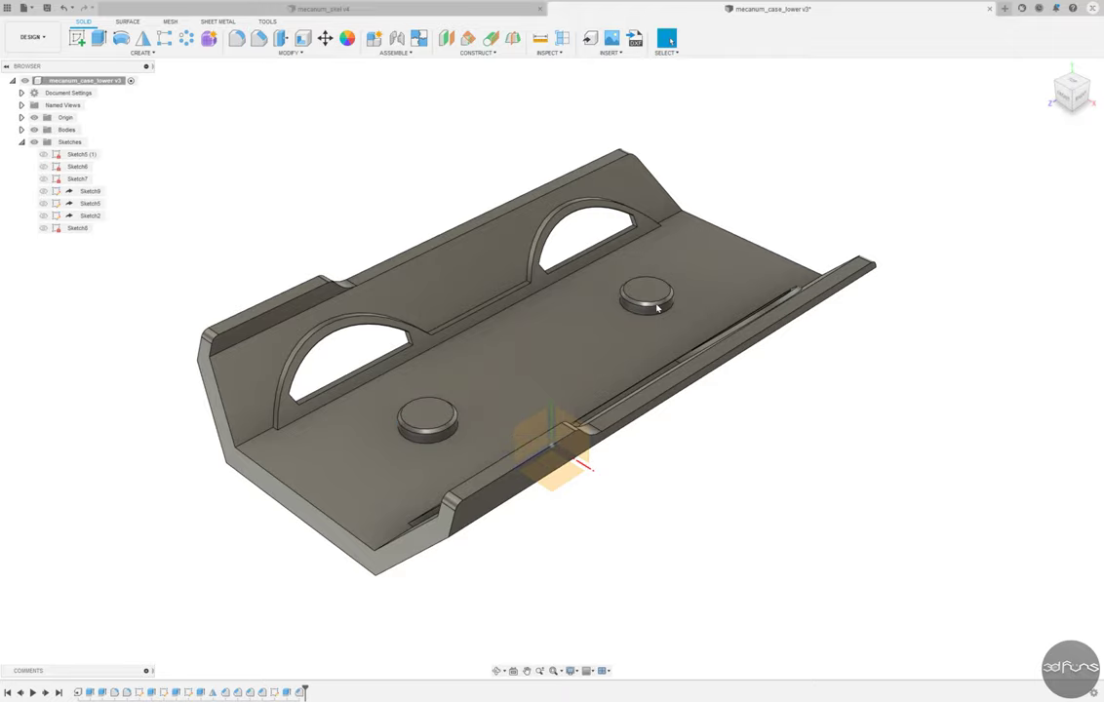
shift+middle_drag(235, 226, 496, 444)
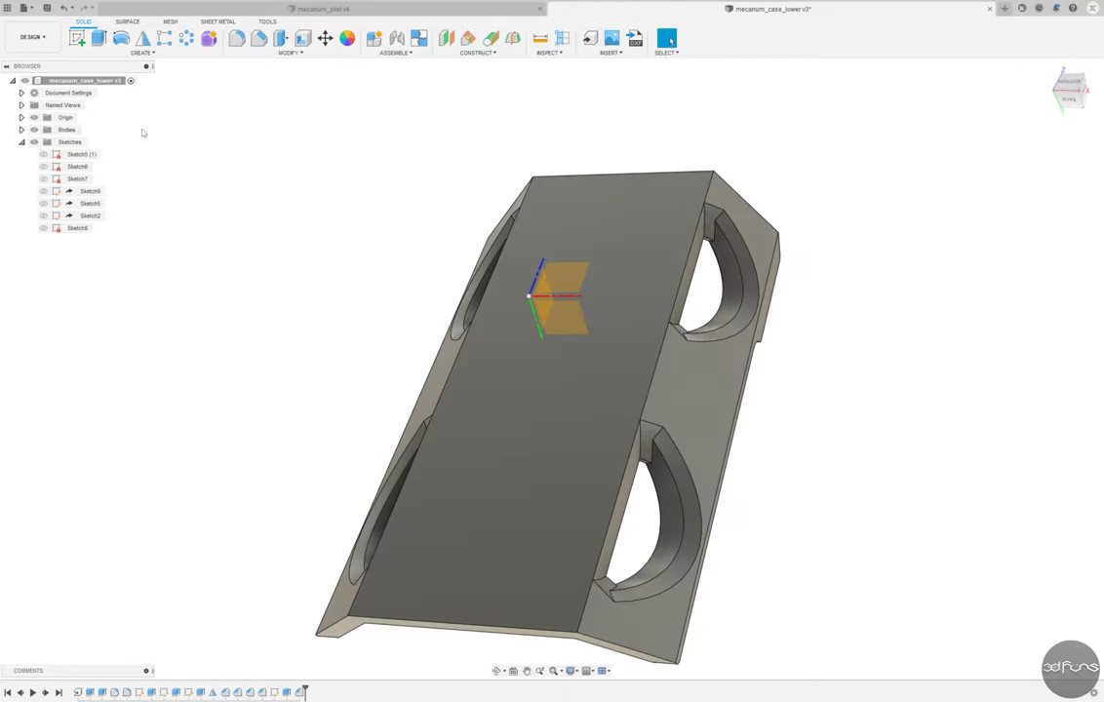
- Sketch projected tab rectangles on the bottom face: 10 mm high, 23 mm from centre, middle one centred
click(496, 444)
key(r)
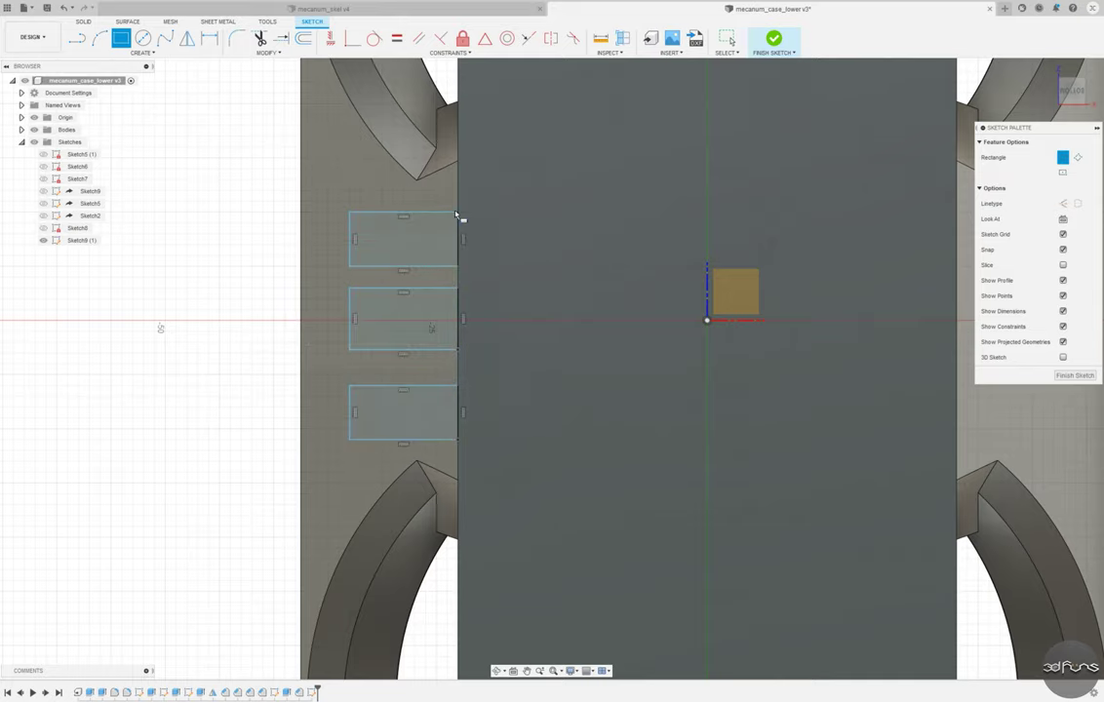
key(p)
scroll(349, 355, up, 1)
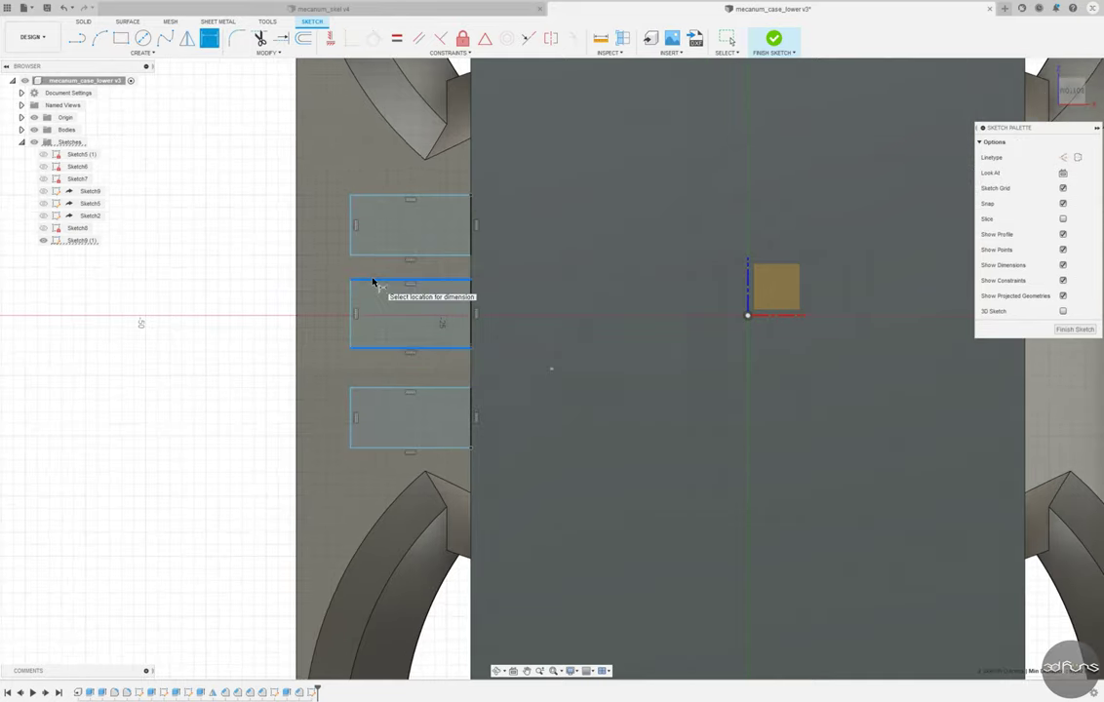
click(311, 302)
text(10)
key(Return)
click(304, 369)
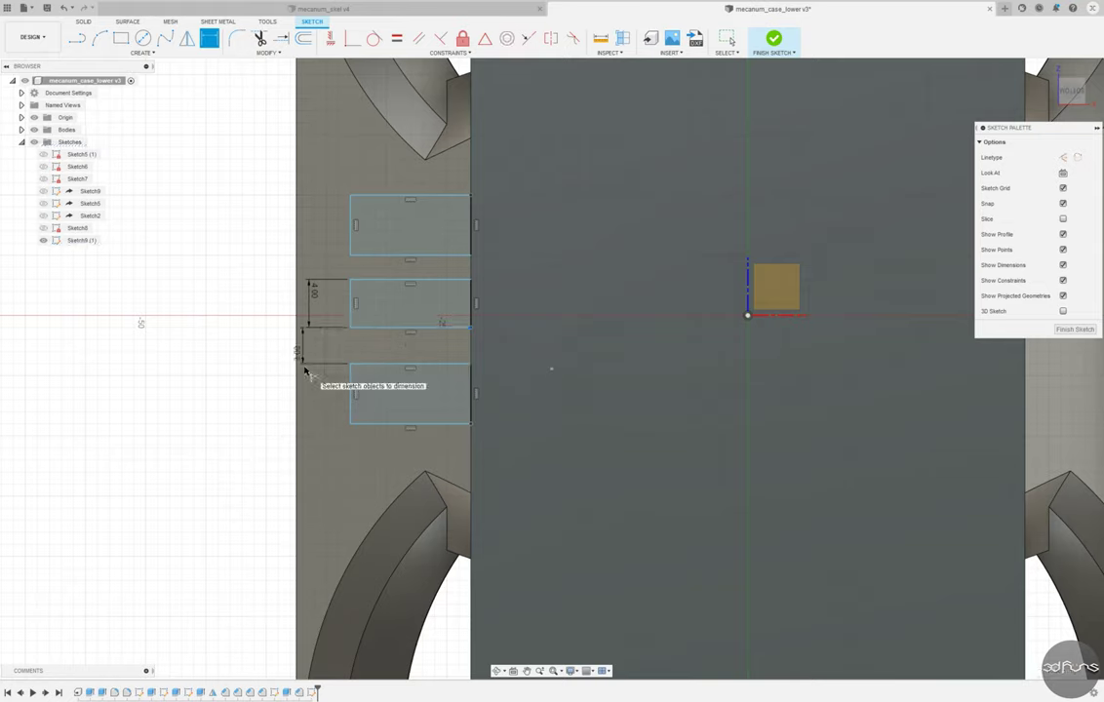
click(500, 158)
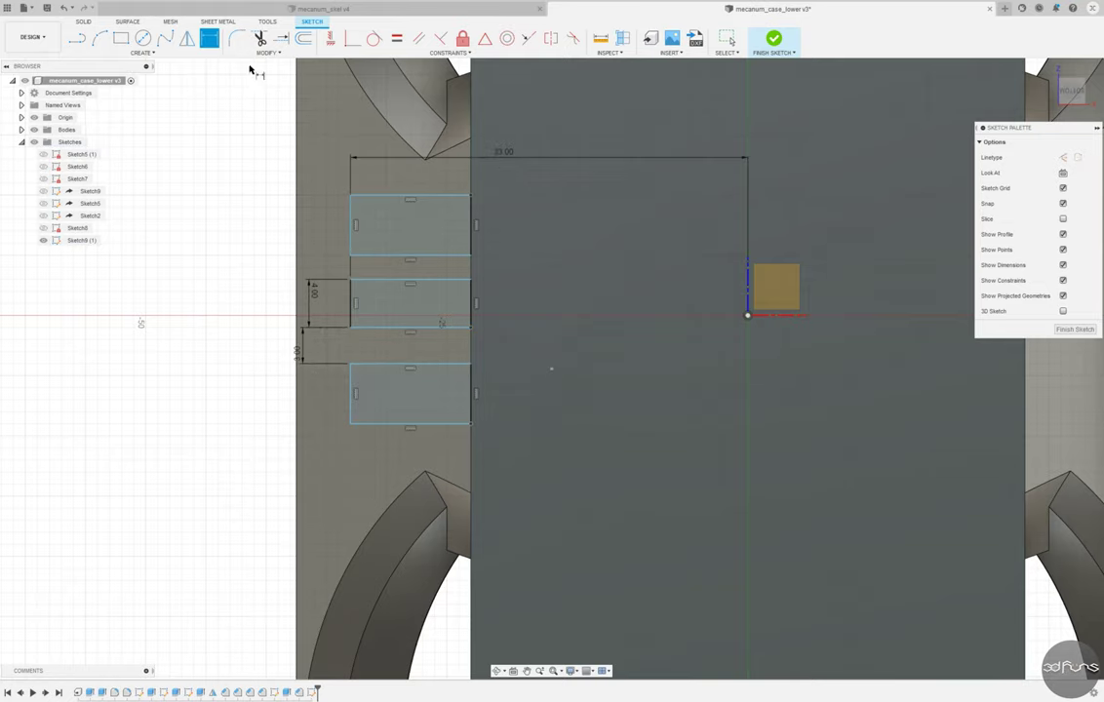
click(635, 314)
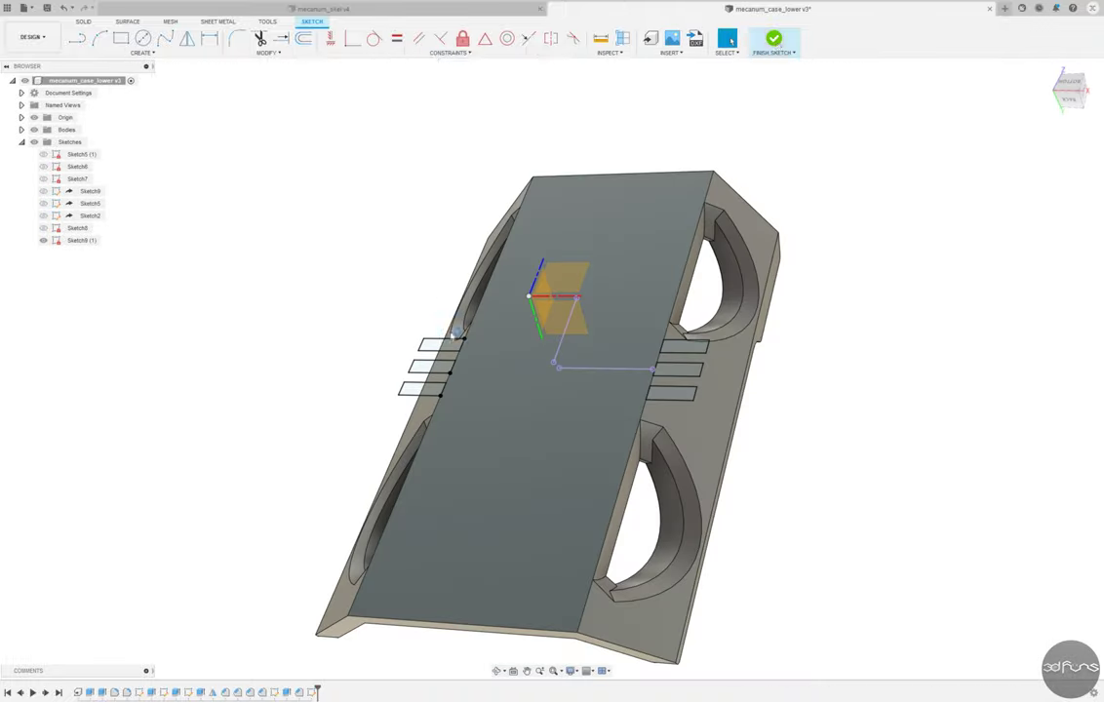
- Extrude all six tab profiles on the left and right sides
click(417, 390)
click(673, 393)
click(675, 370)
click(683, 346)
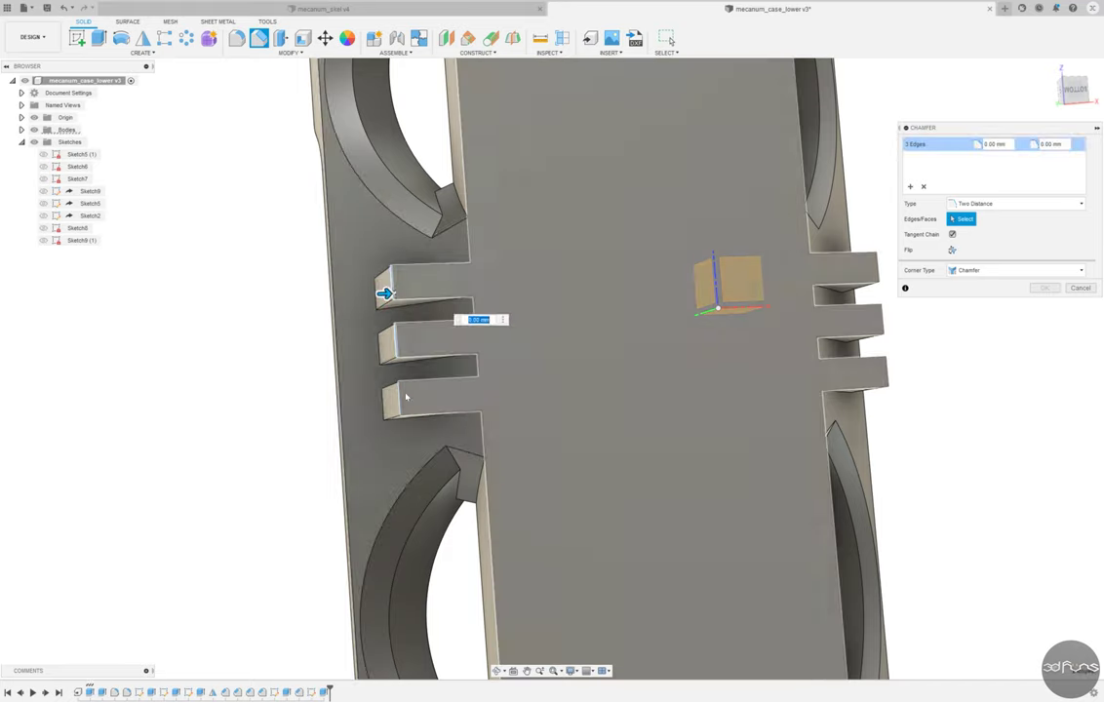
- Chamfer the tabs' outer end edges by 2 mm
click(884, 363)
shift+middle_drag(875, 271, 934, 294)
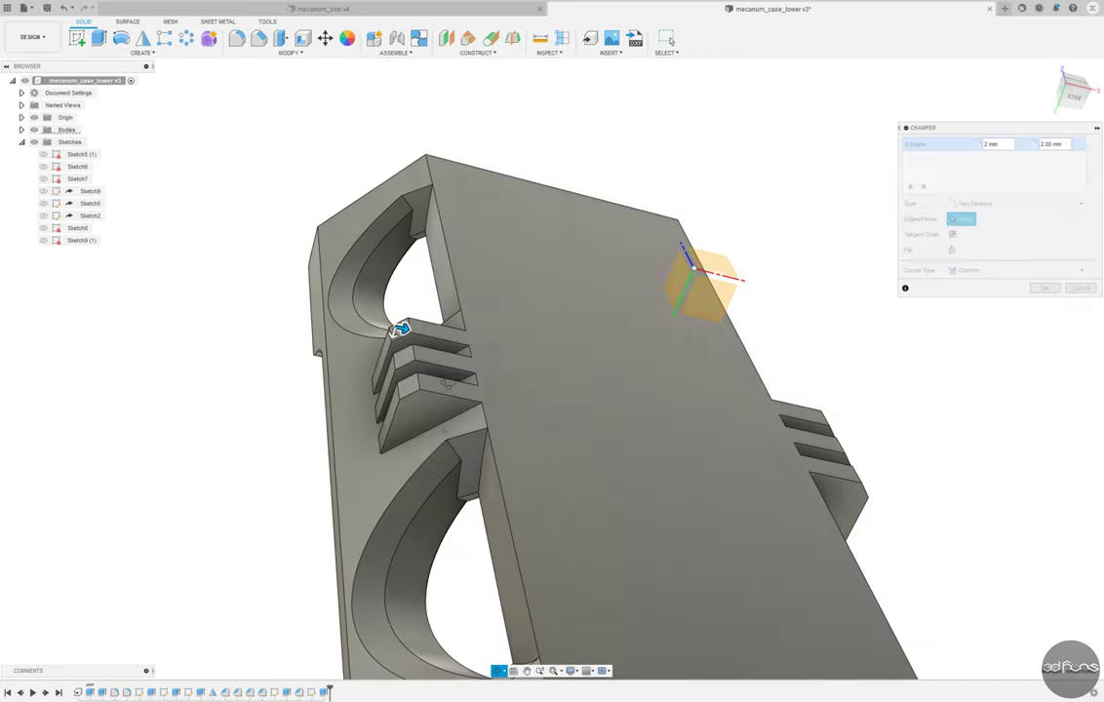
key(Escape)
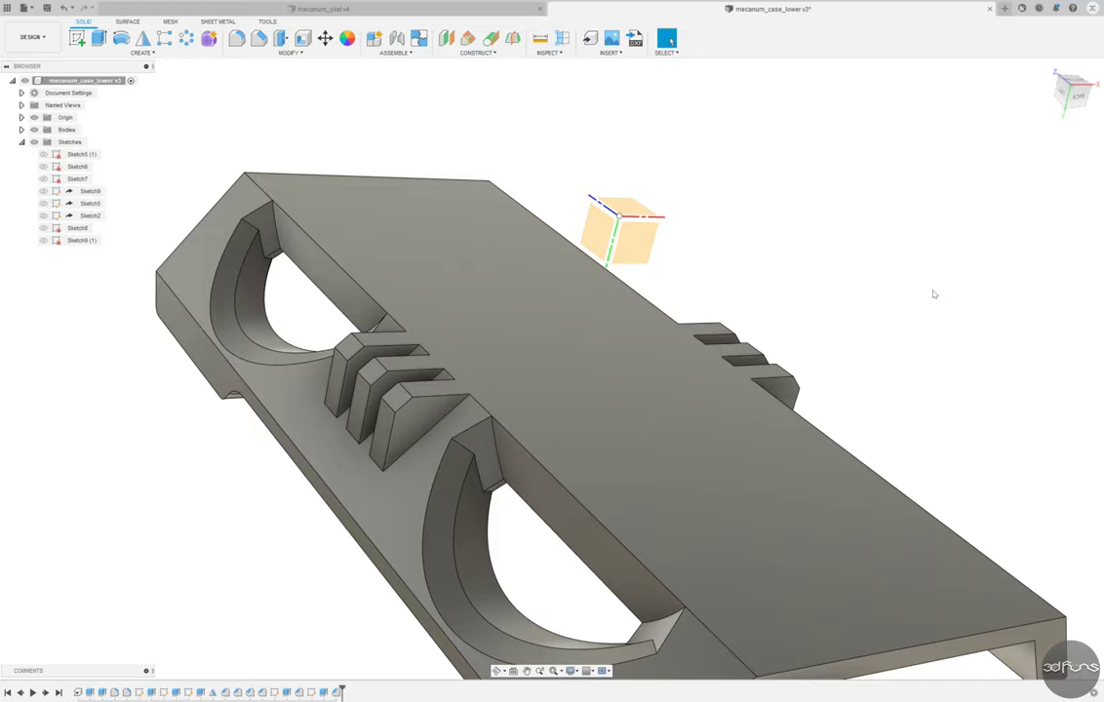
shift+middle_drag(934, 293, 277, 265)
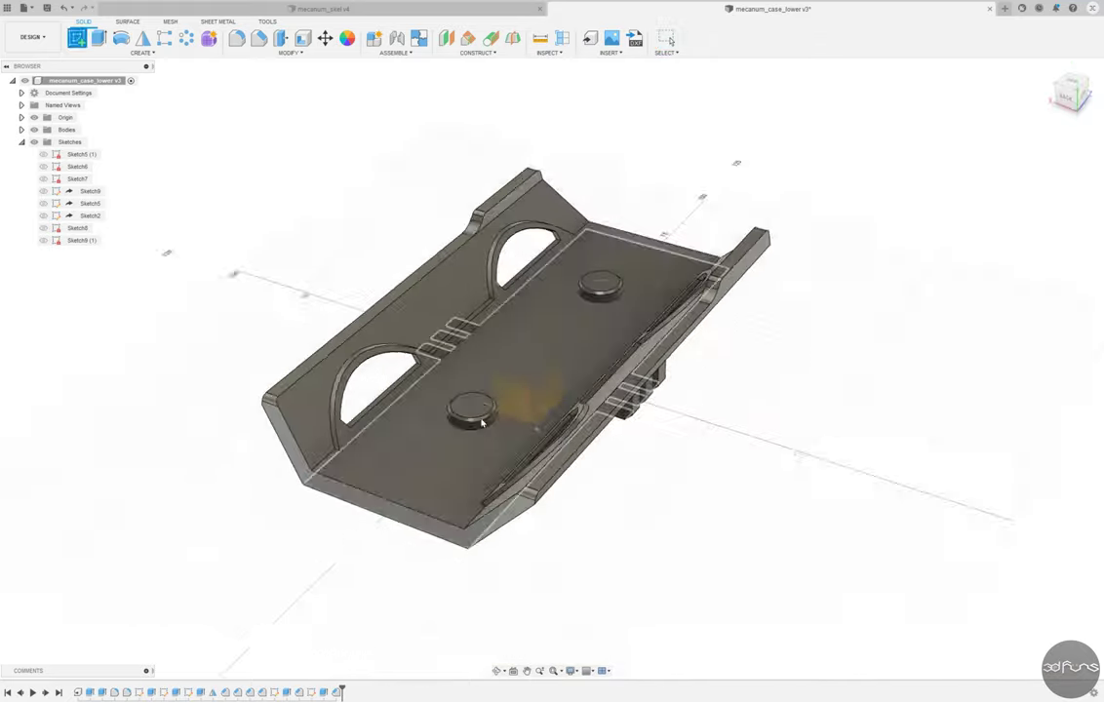
- Sketch a rectangle on the back plane and project the part's edges into it
click(507, 375)
scroll(617, 387, up, 5)
key(r)
scroll(477, 369, up, 3)
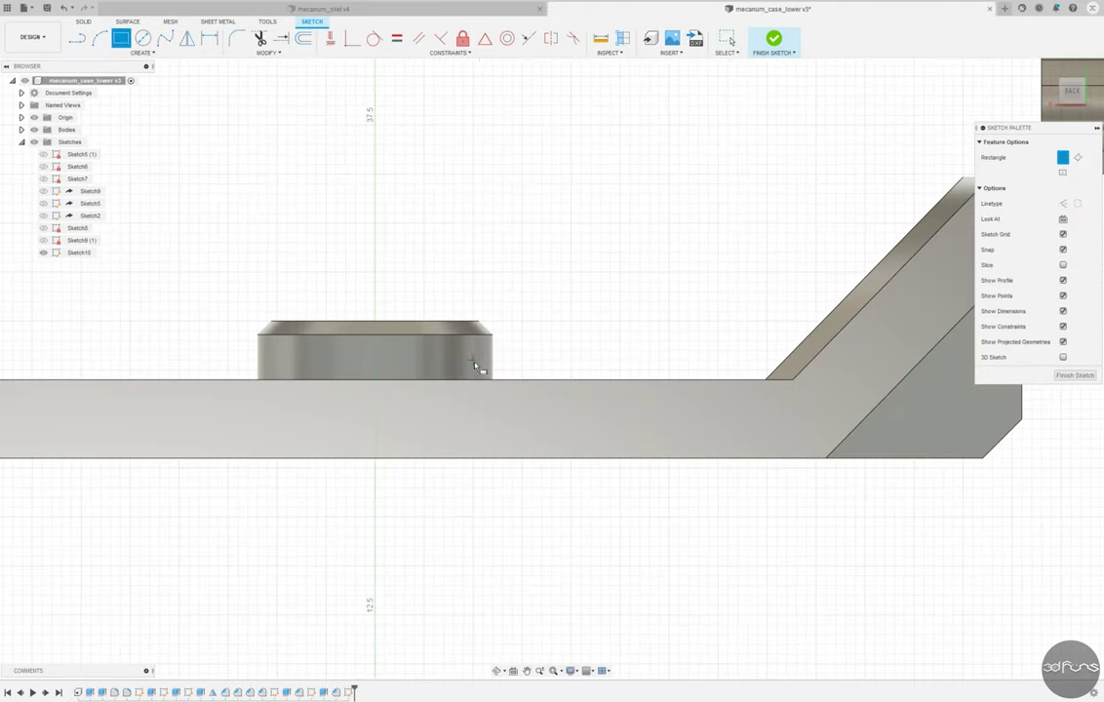
click(328, 459)
click(423, 382)
key(p)
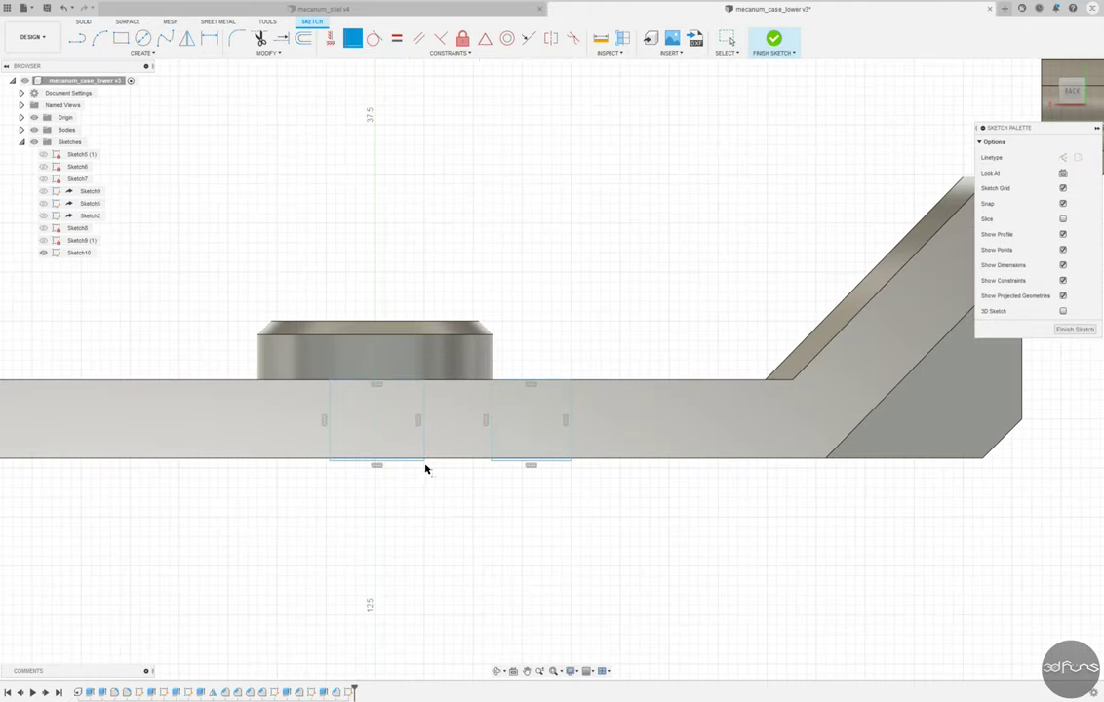
click(444, 383)
scroll(388, 605, down, 3)
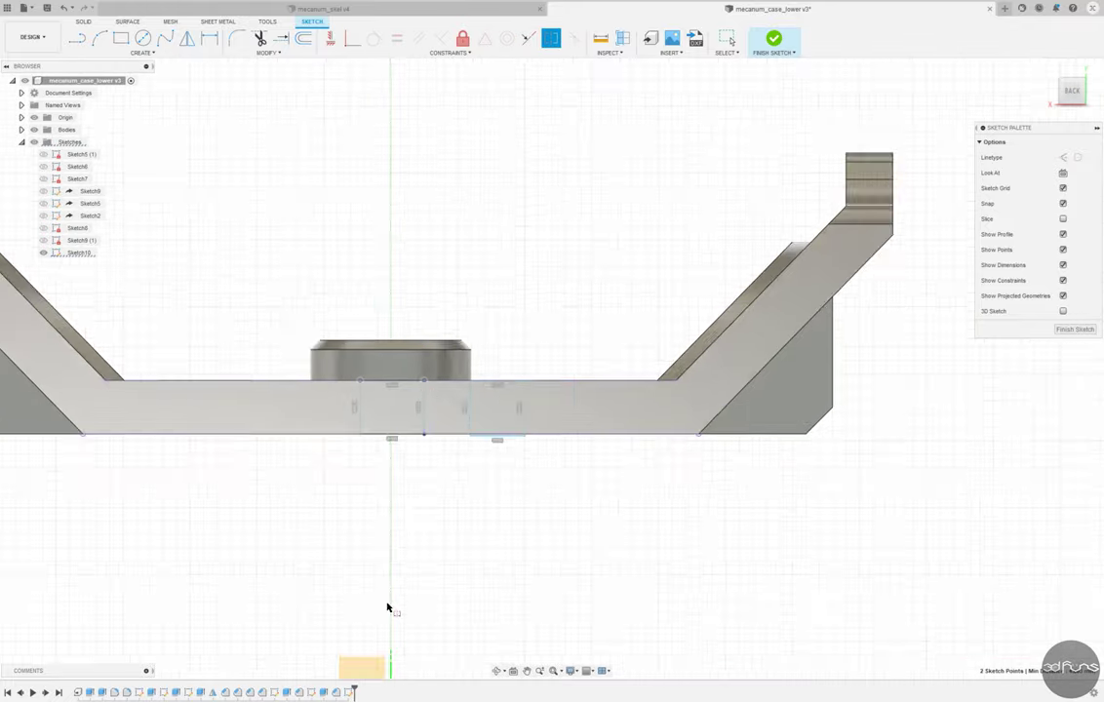
scroll(404, 512, up, 4)
- Dimension the rectangle width to 3 mm and the gap to 1.5 mm
click(395, 347)
text(4)
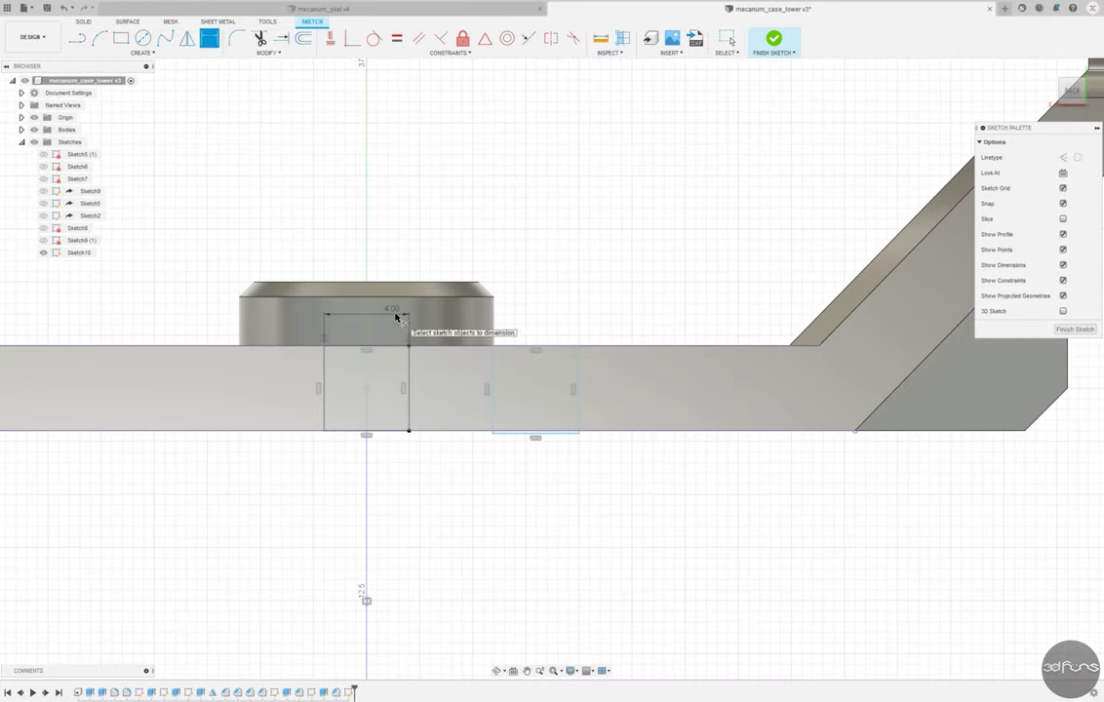
click(520, 322)
text(3)
key(Return)
click(507, 390)
click(446, 491)
text(1.5)
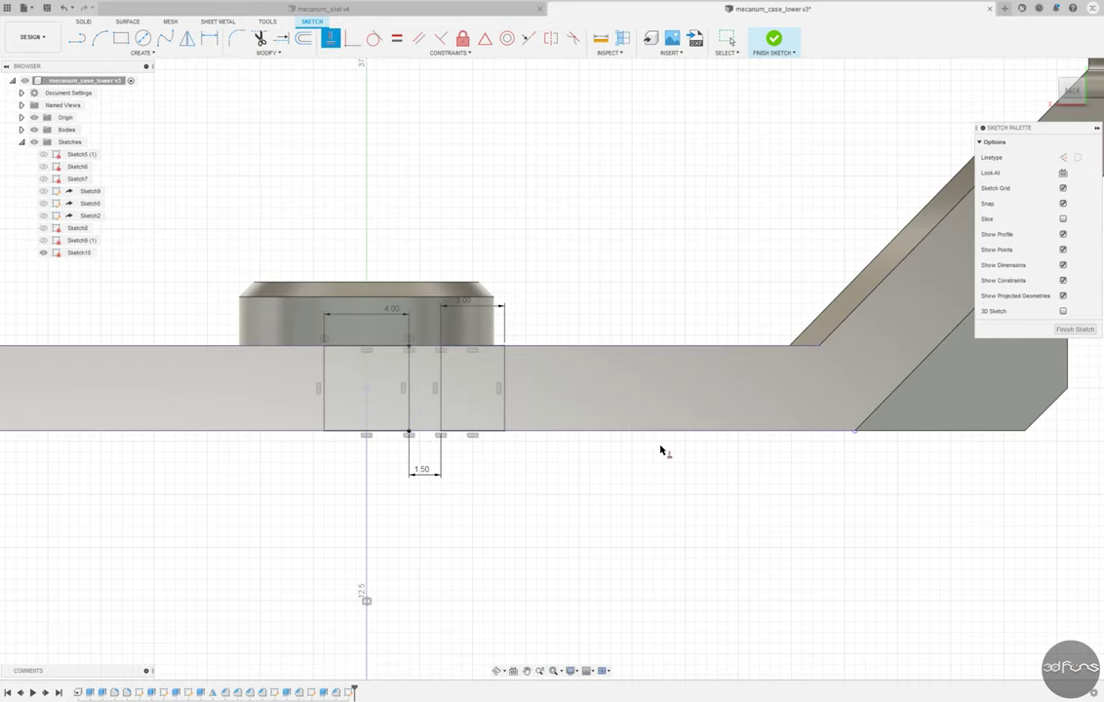
scroll(660, 450, down, 1)
- Mirror the right rectangle across the vertical axis and finish the slot sketch
drag(444, 341, 537, 444)
click(187, 38)
scroll(475, 267, down, 3)
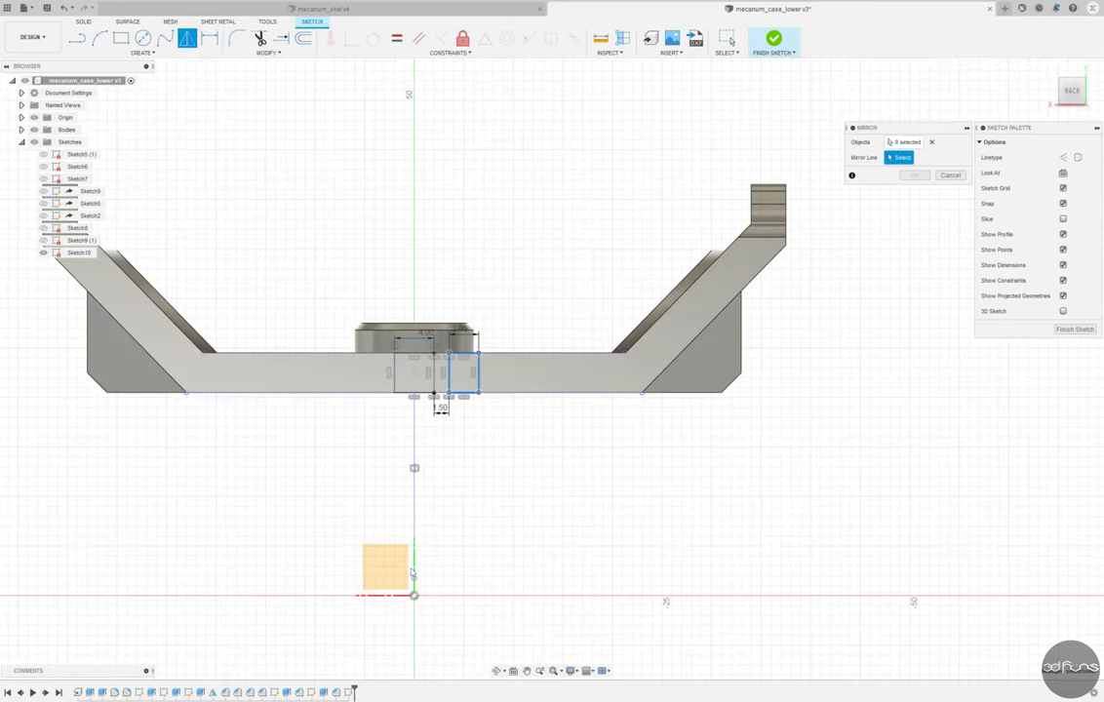
scroll(475, 267, up, 3)
key(Escape)
drag(475, 268, 546, 370)
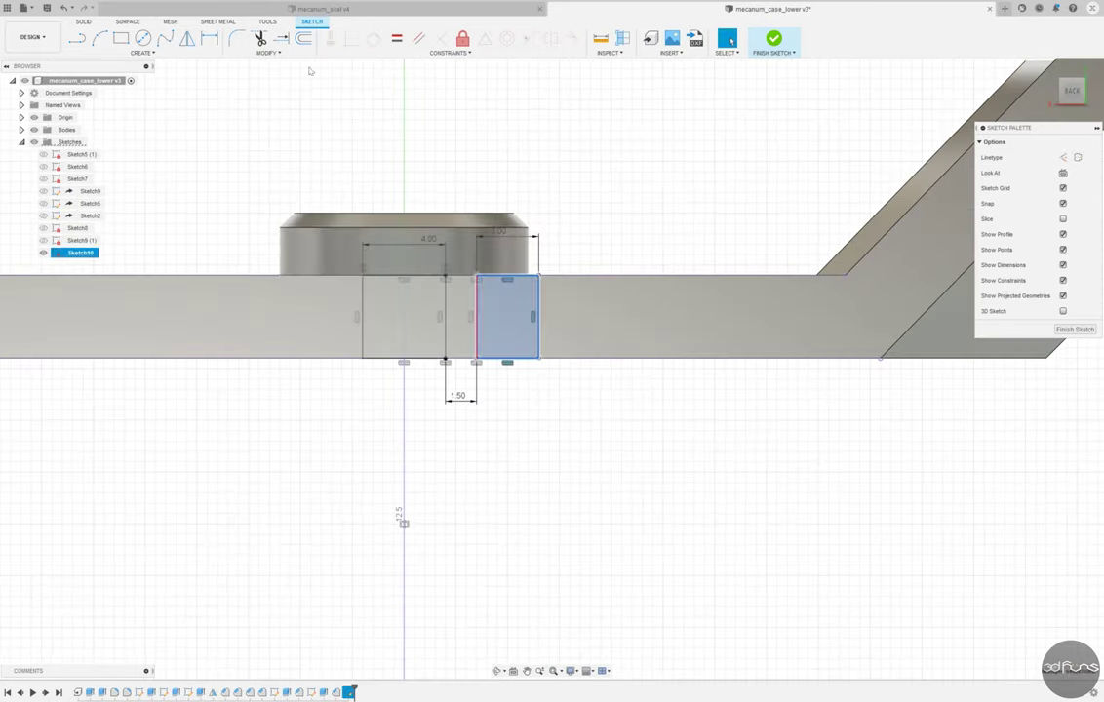
click(187, 38)
scroll(431, 571, down, 3)
click(413, 576)
click(859, 179)
click(774, 39)
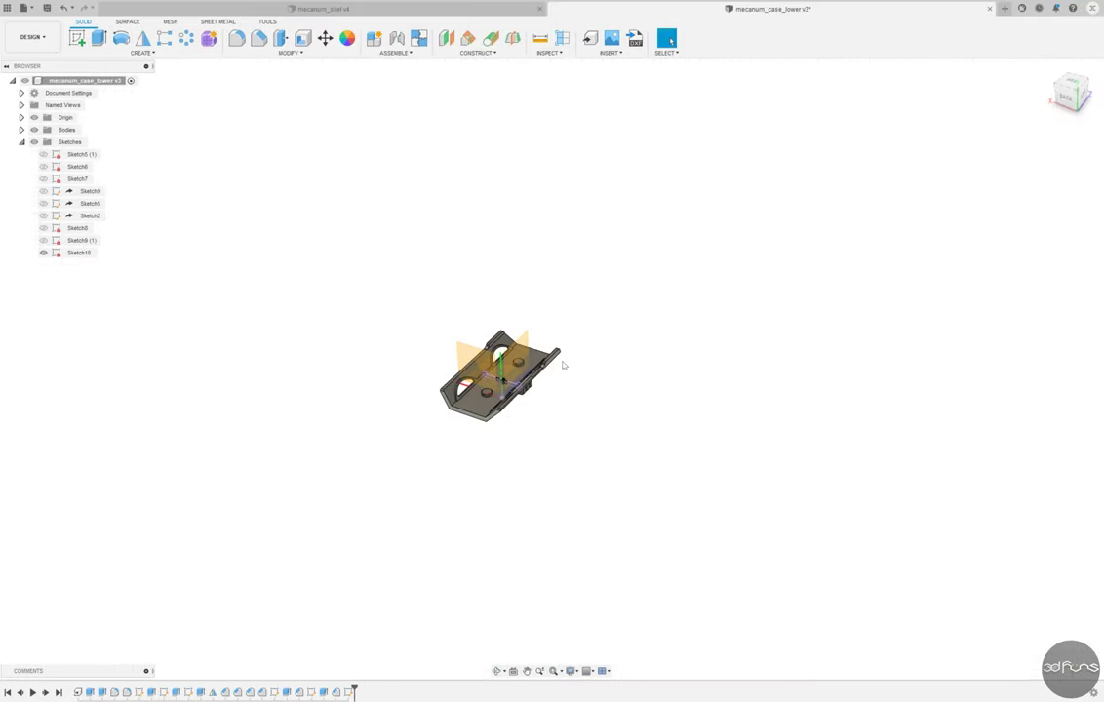
- Create Plane1 at the case's end edge and extrude the three tab profiles up to it
click(468, 39)
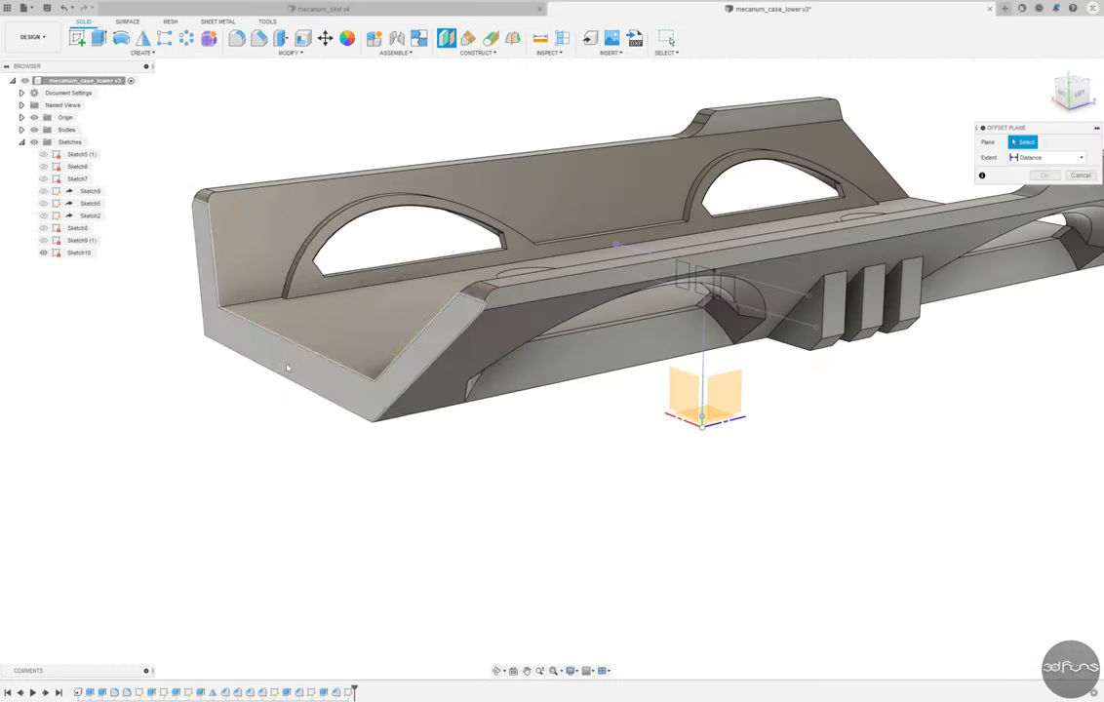
click(293, 366)
key(Return)
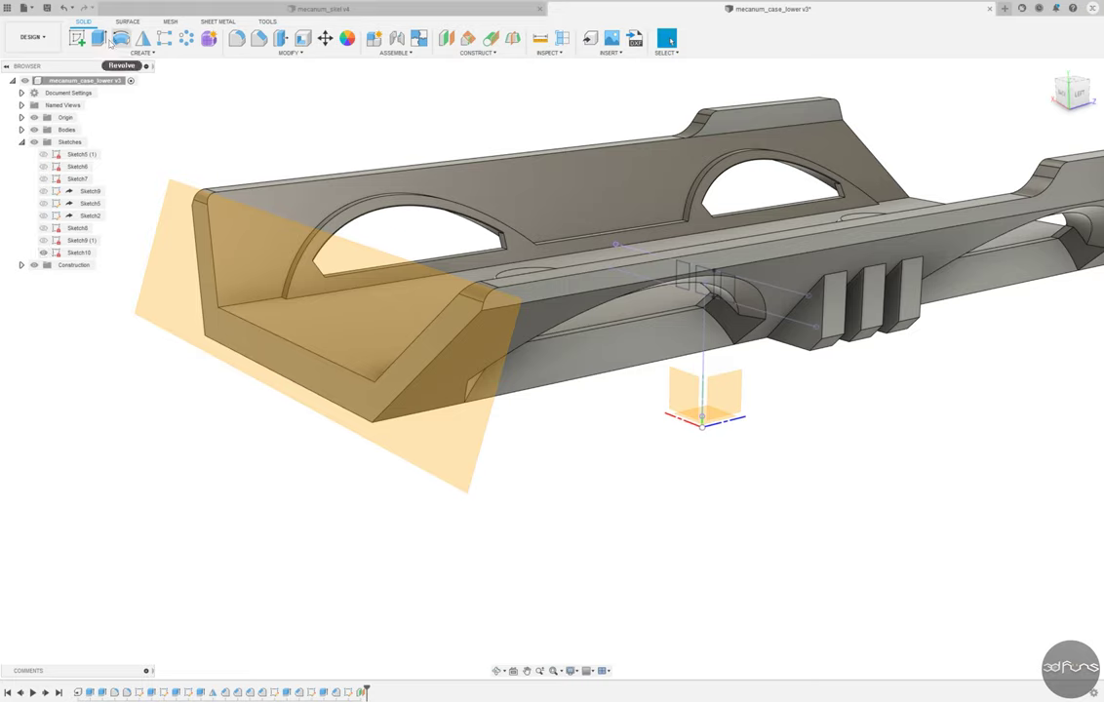
click(99, 38)
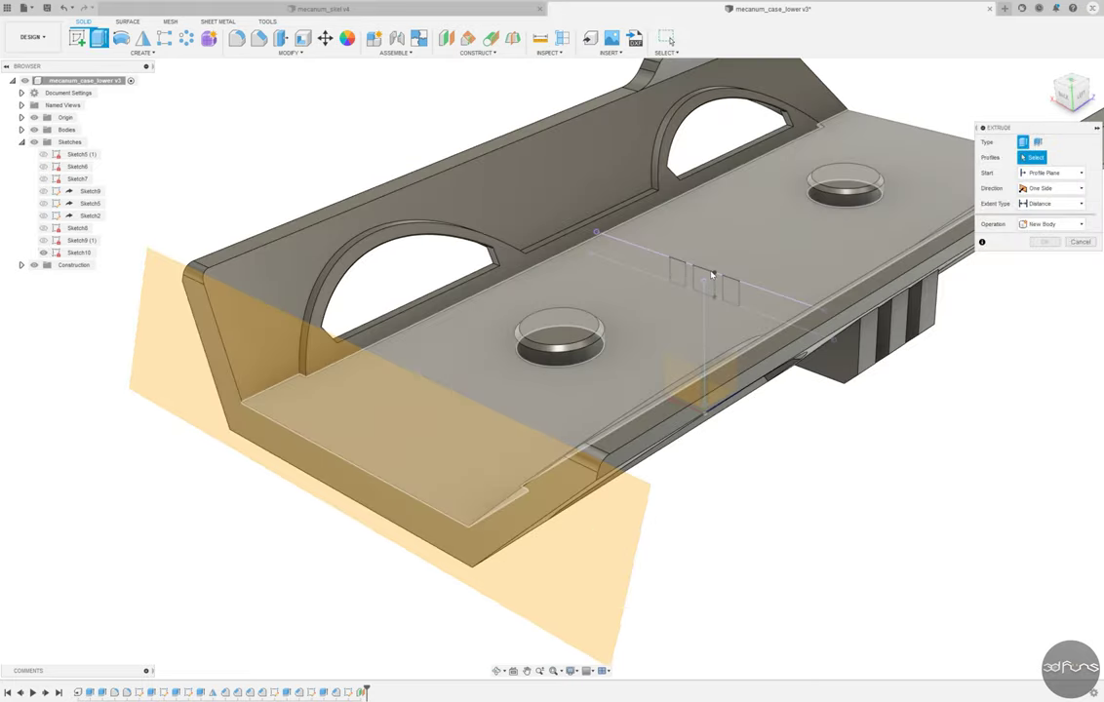
click(713, 275)
click(1054, 203)
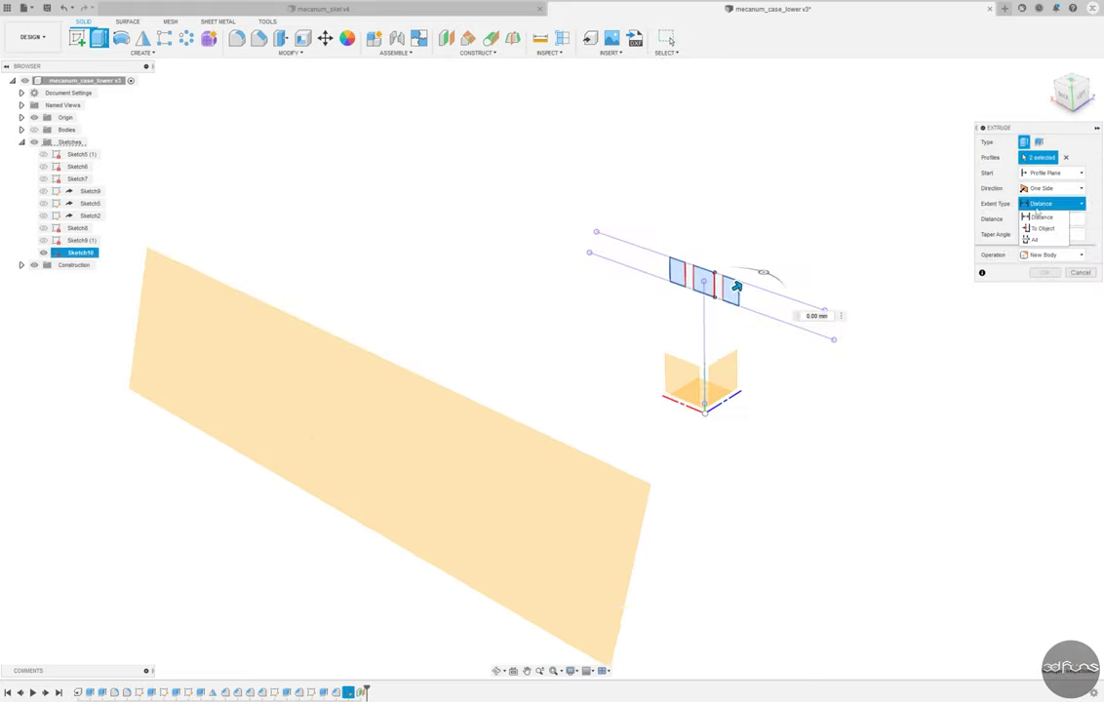
click(1044, 220)
click(365, 458)
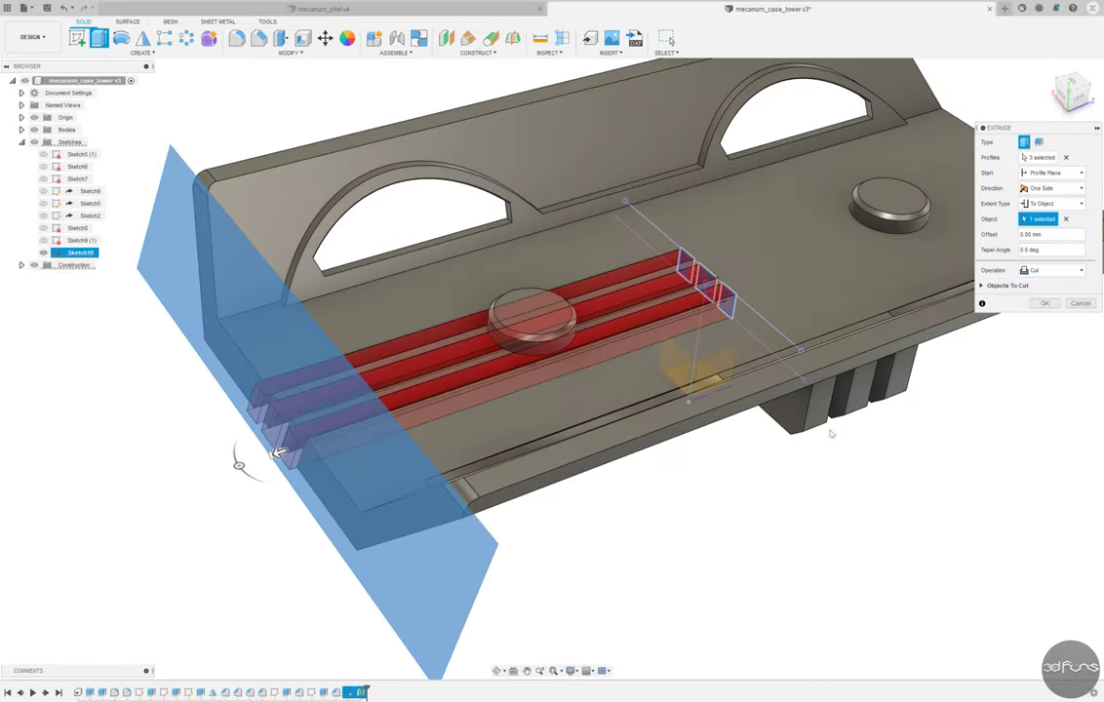
key(Return)
- Edit the last extrusion so its operation is Join, then briefly toggle the Origin folder
right_click(375, 692)
click(420, 584)
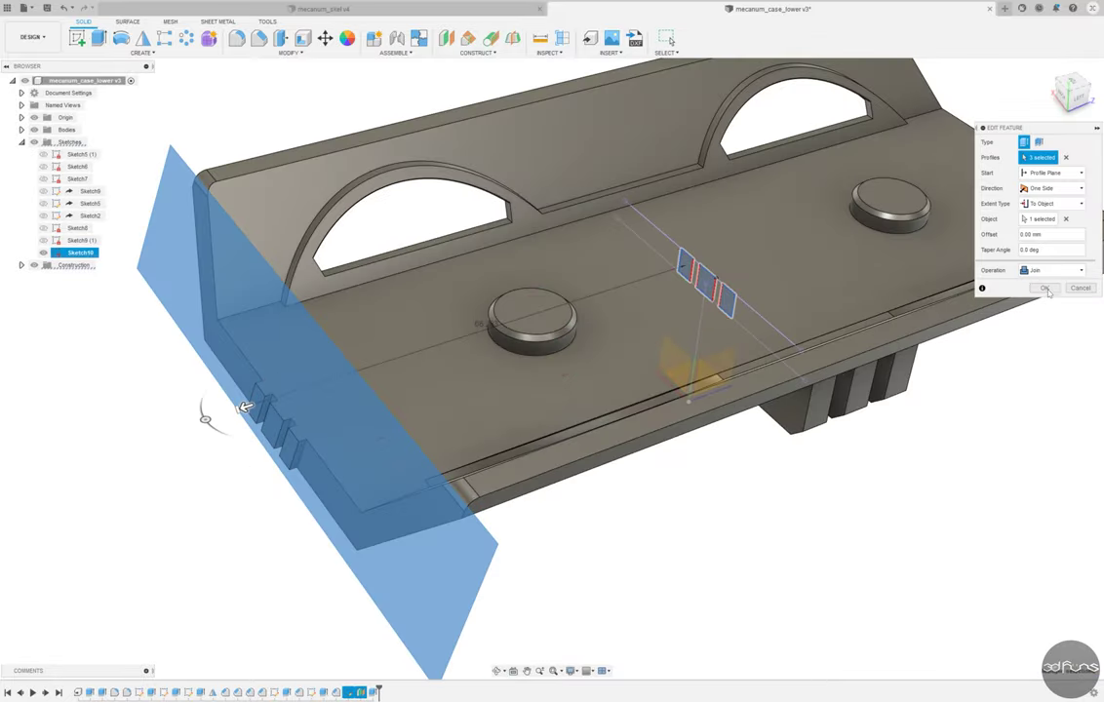
key(Return)
click(21, 117)
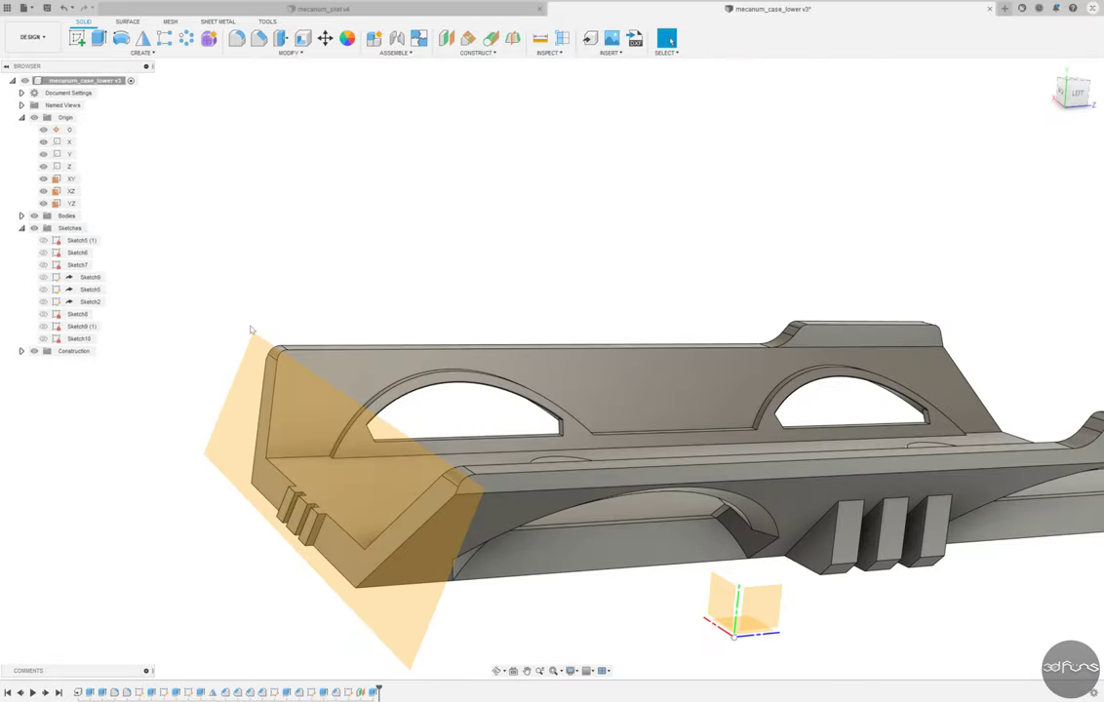
click(21, 117)
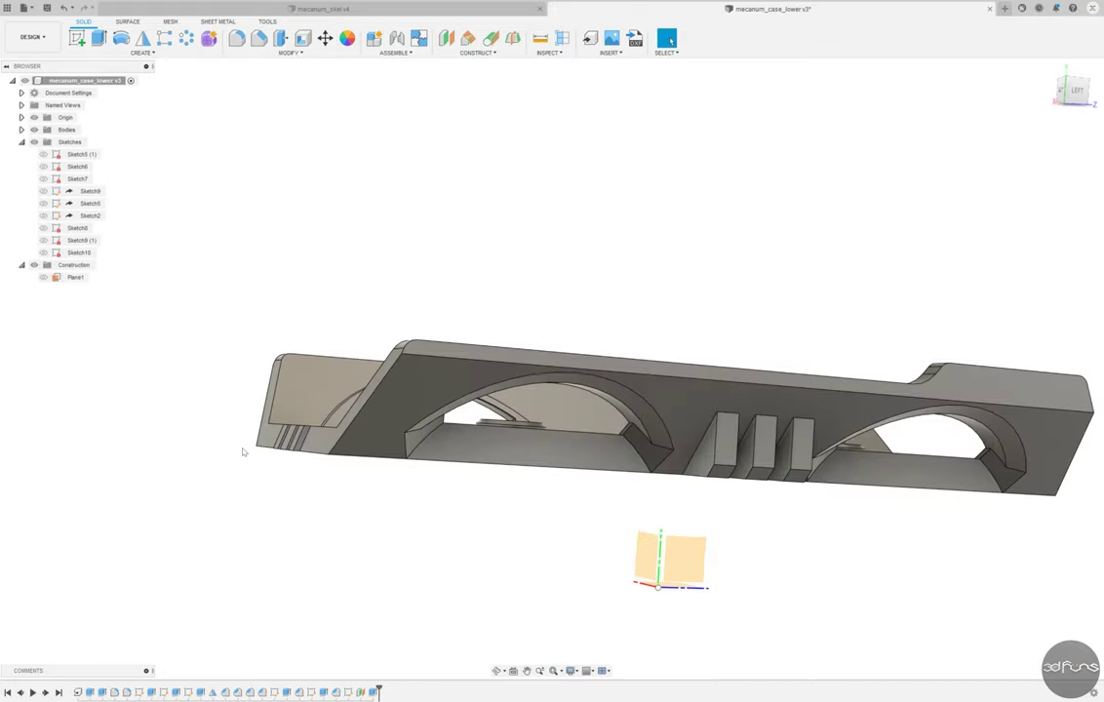
- Start a sketch on the case's bottom face and project the round boss edges
click(142, 52)
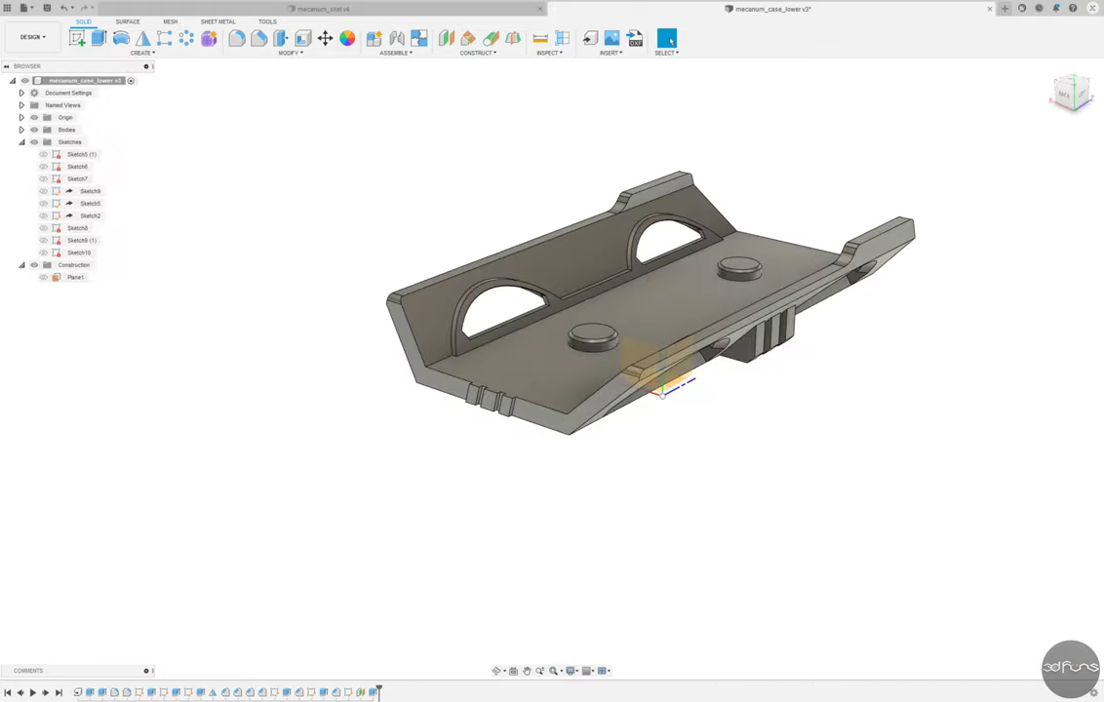
click(77, 38)
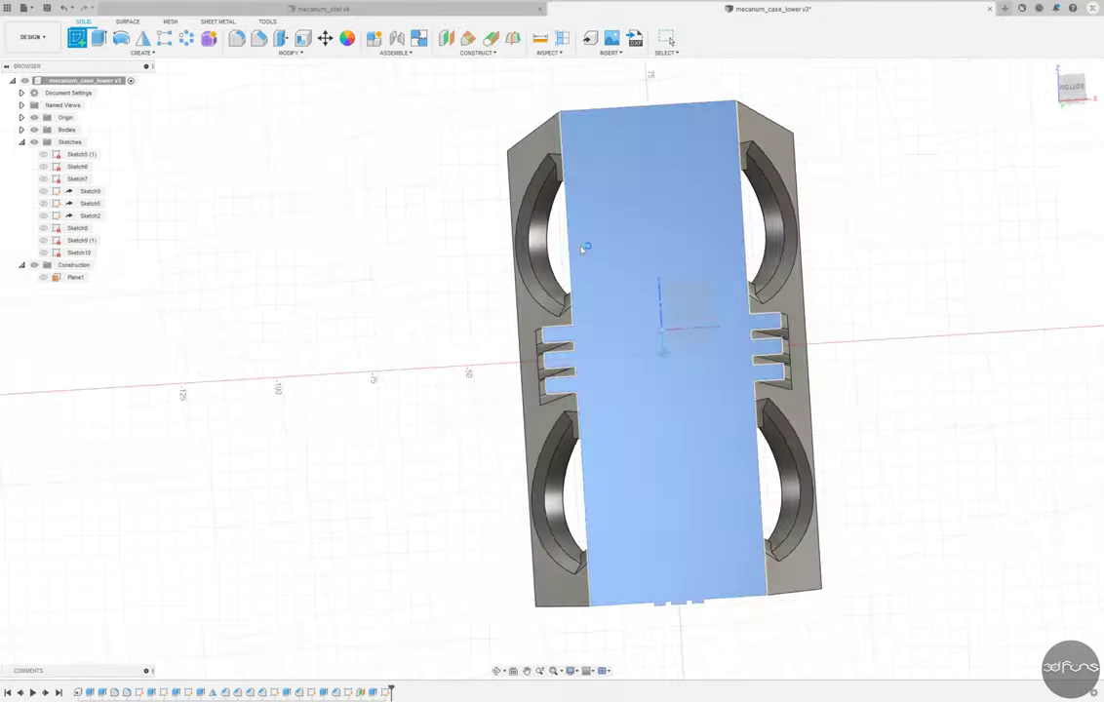
click(579, 247)
click(142, 53)
click(188, 234)
shift+middle_drag(586, 390, 644, 331)
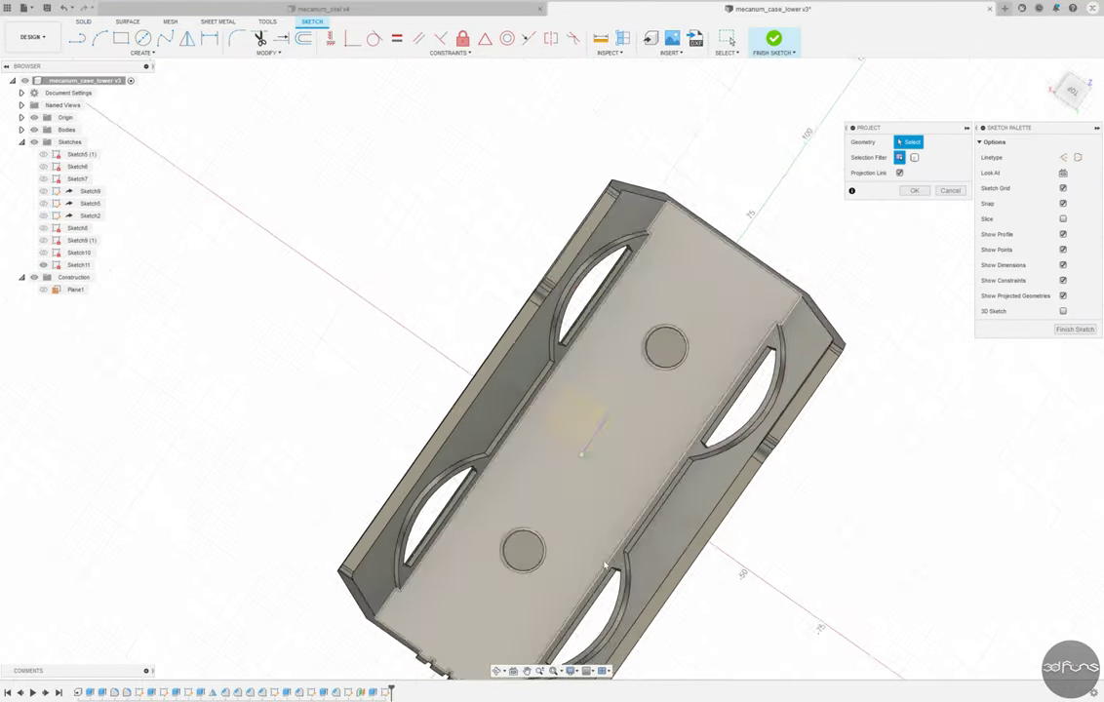
scroll(586, 439, up, 5)
click(534, 517)
key(Return)
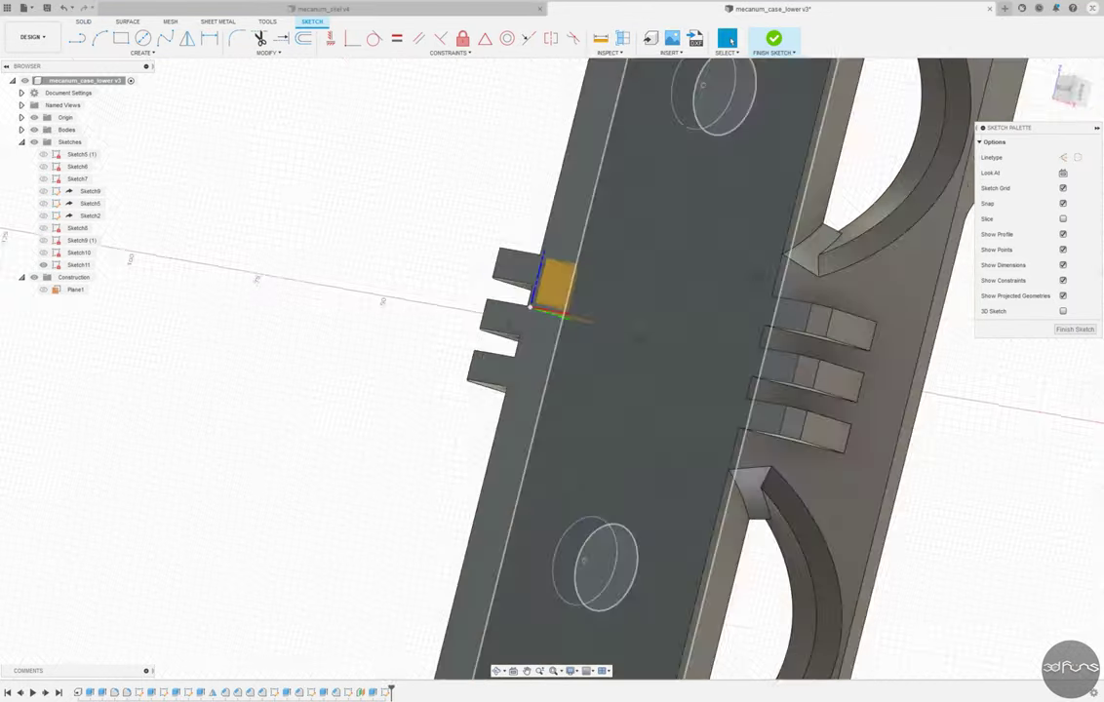
- Draw two hole circles centred on the lower and upper bosses
key(c)
click(658, 466)
click(667, 463)
key(Escape)
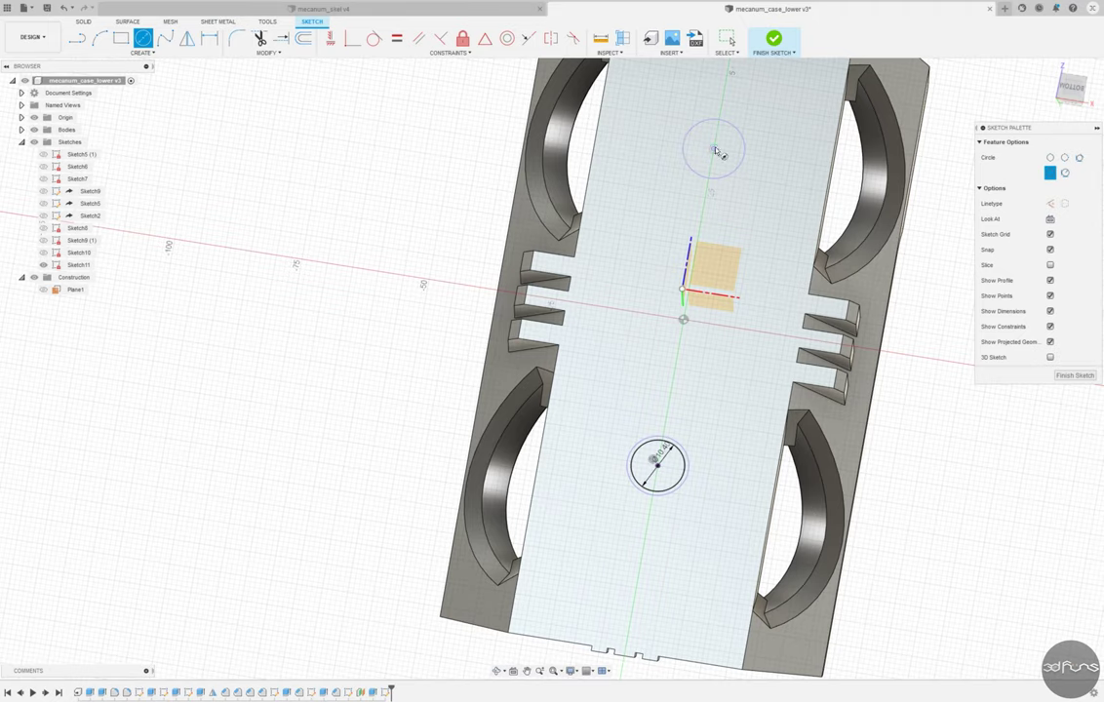
click(712, 148)
click(734, 173)
key(Escape)
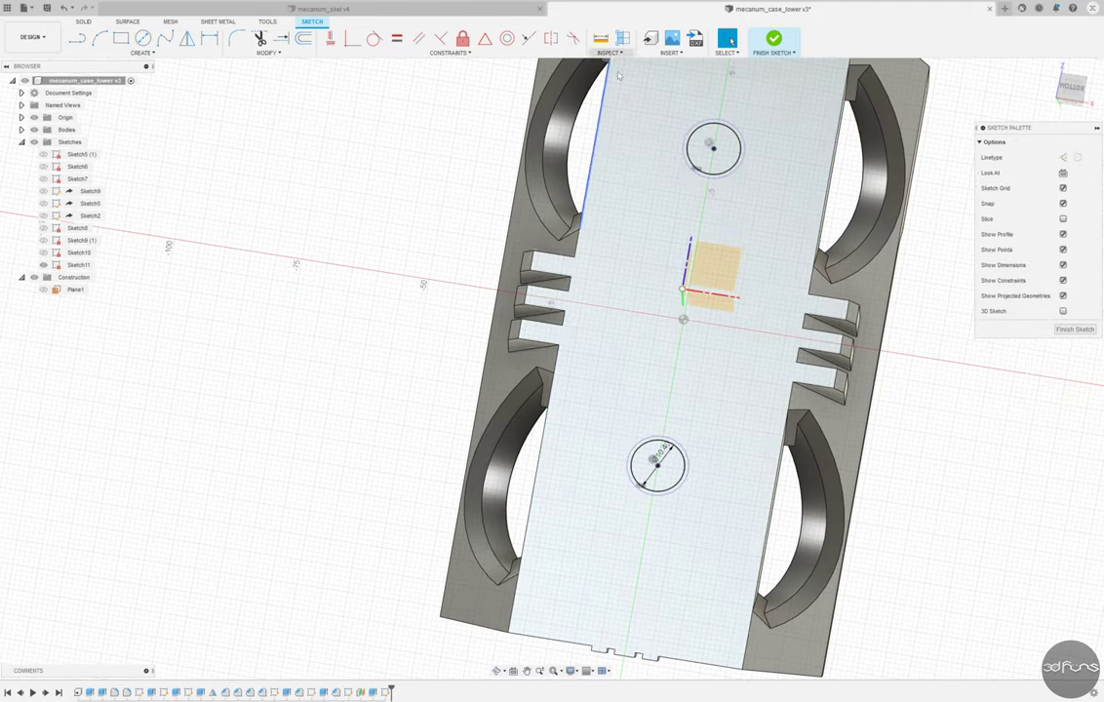
- Extrude both circle profiles as a cut, making two holes through the case floor
key(e)
click(708, 156)
click(660, 466)
text(-3.3)
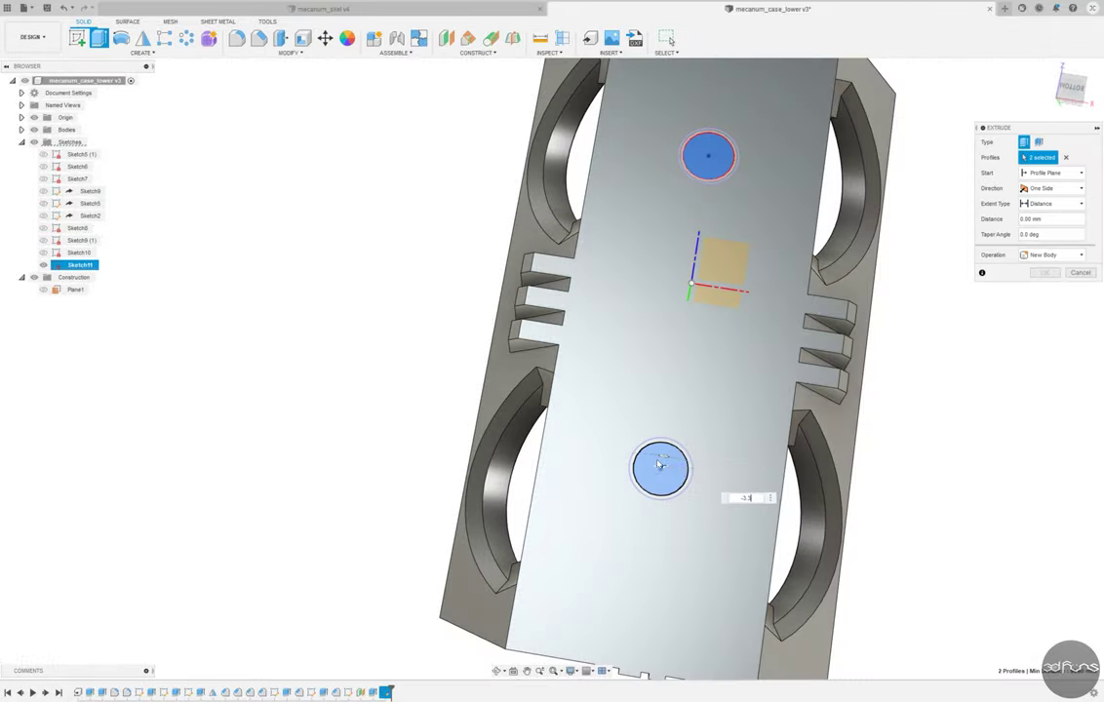
key(Return)
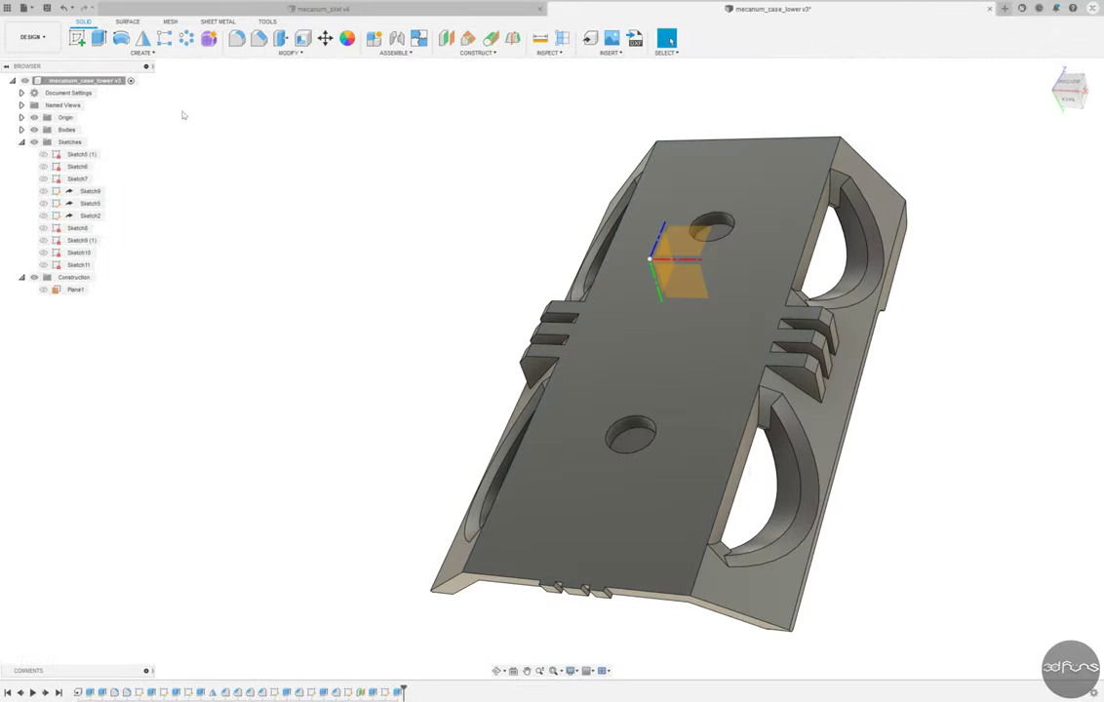
key(f)
key(Escape)
- Orbit around the case inspecting its edges, starting and cancelling the Fillet tool several times
key(f)
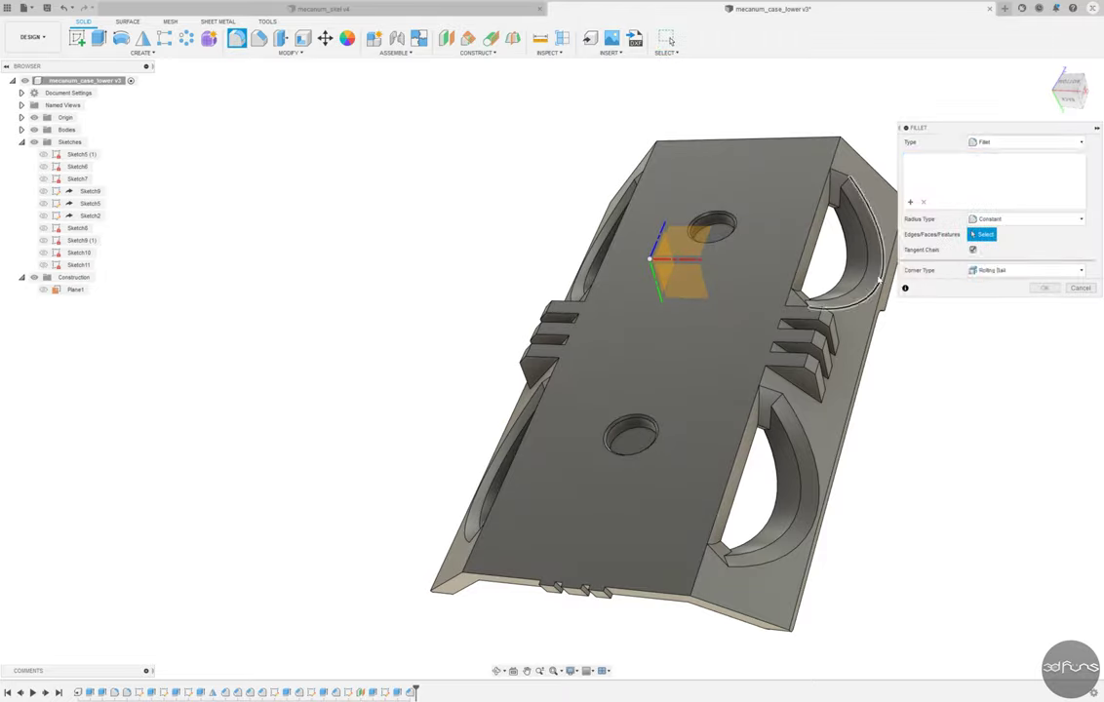
shift+middle_drag(879, 281, 802, 249)
shift+middle_drag(436, 175, 402, 235)
key(Escape)
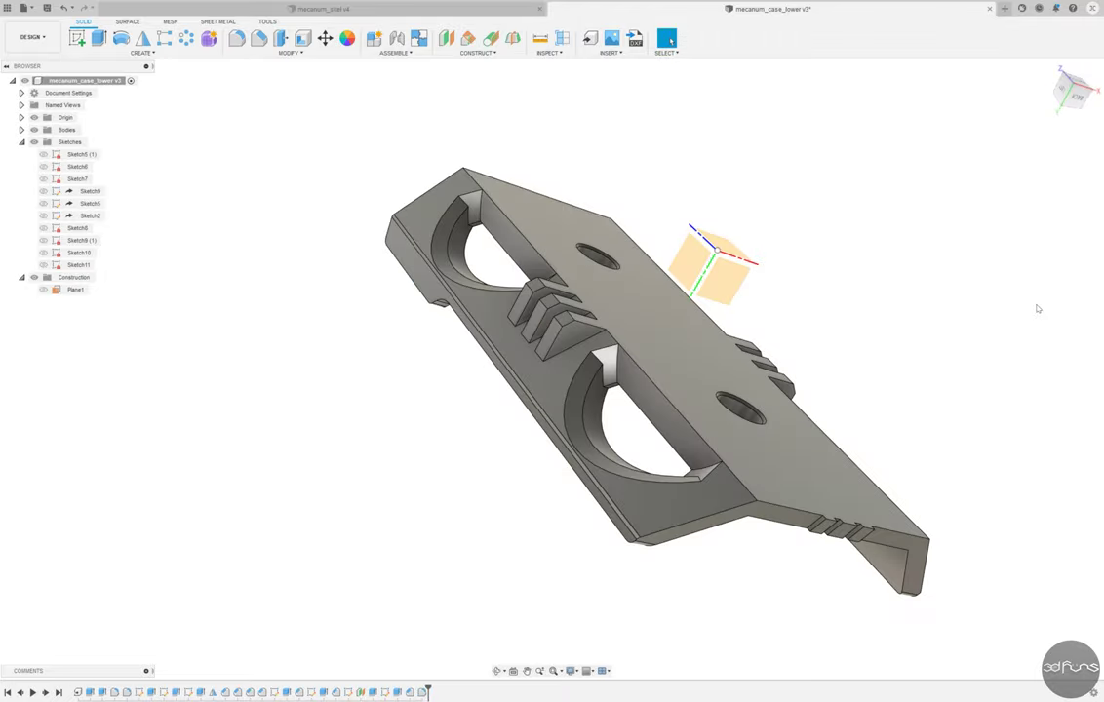
key(f)
mouse_move(594, 122)
shift+middle_down()
mouse_move(293, 215)
mouse_move(278, 293)
mouse_move(546, 292)
shift+middle_up()
key(Escape)
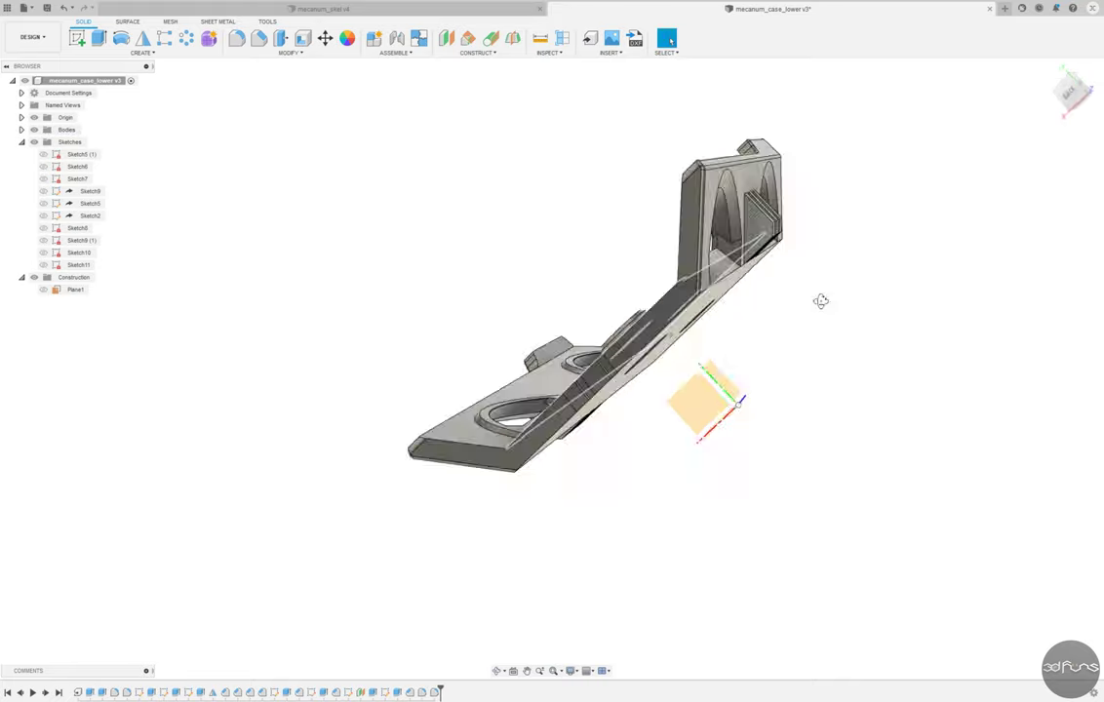
shift+middle_drag(820, 301, 1031, 408)
key(f)
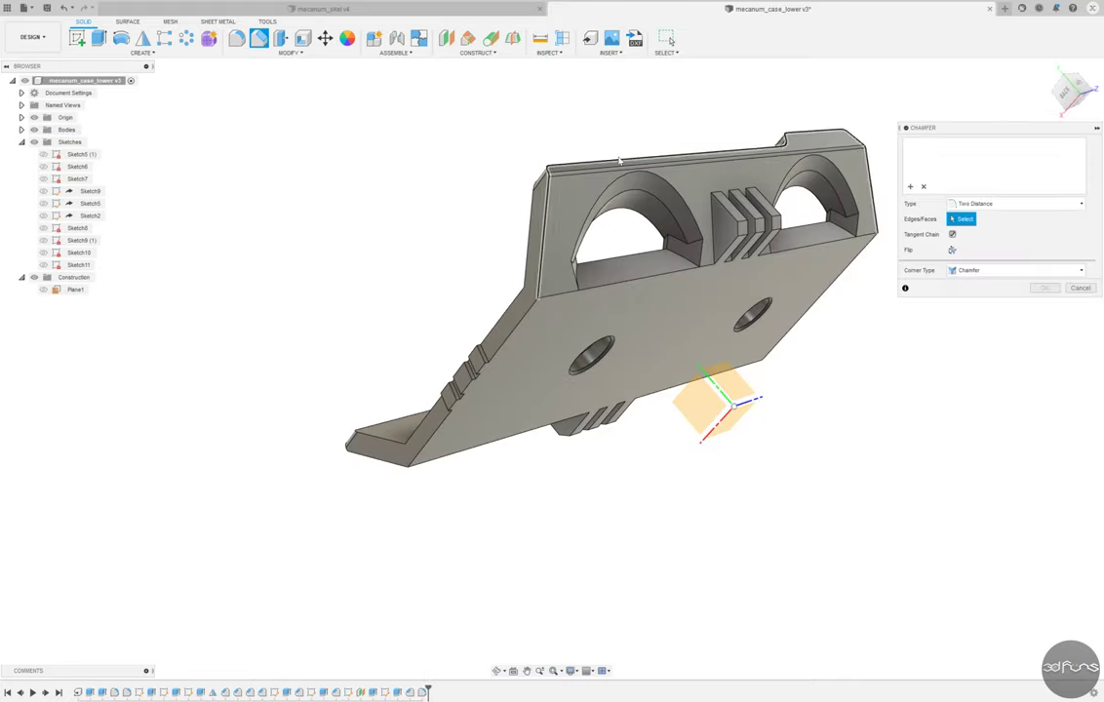
shift+middle_drag(263, 94, 507, 275)
key(Escape)
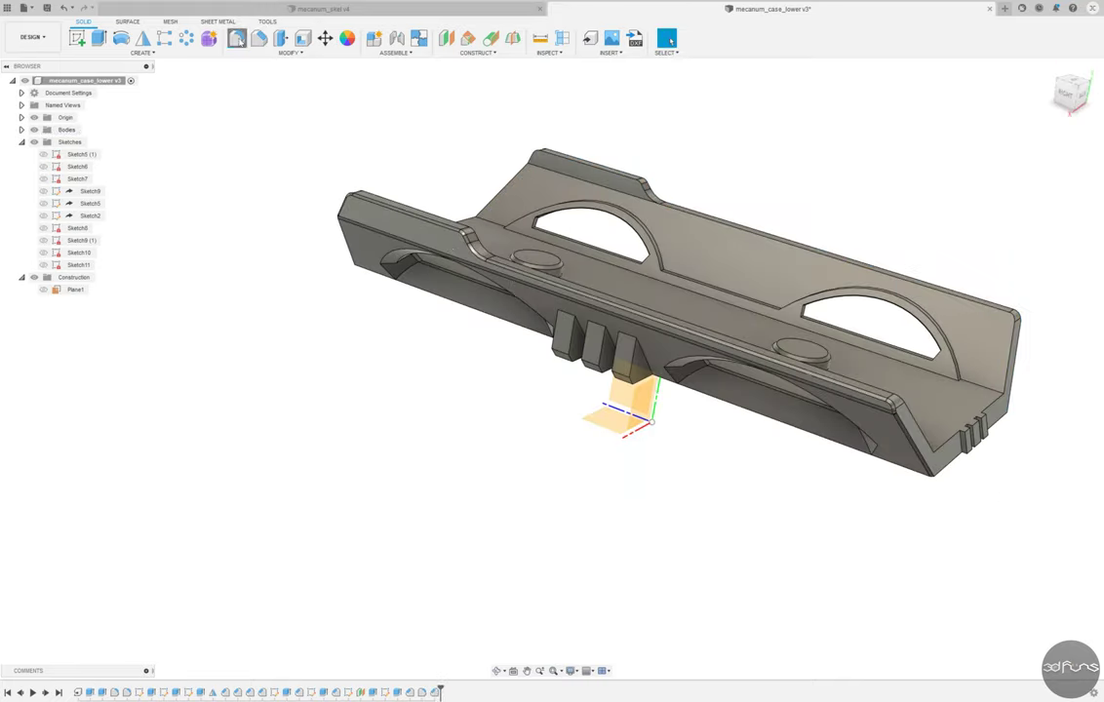
click(237, 38)
scroll(899, 407, up, 3)
key(Escape)
scroll(766, 464, down, 3)
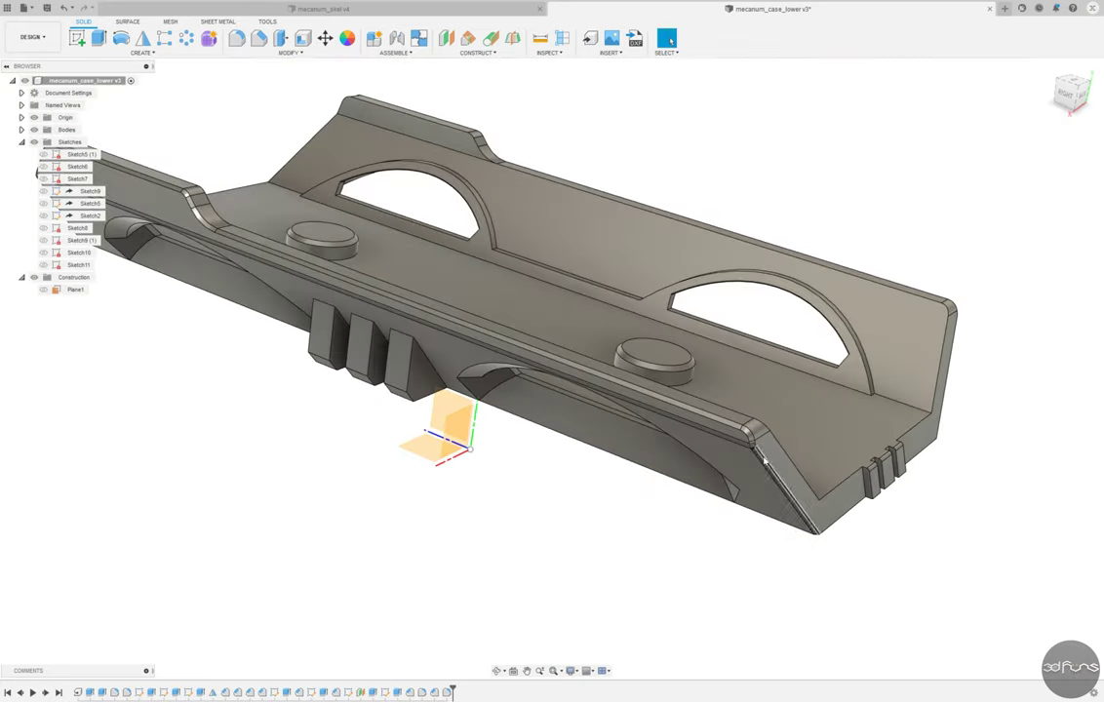
mouse_move(764, 459)
shift+middle_down()
mouse_move(853, 535)
mouse_move(585, 293)
shift+middle_up()
- Fillet the wall-top edge chain with a 0.5 mm radius
click(237, 38)
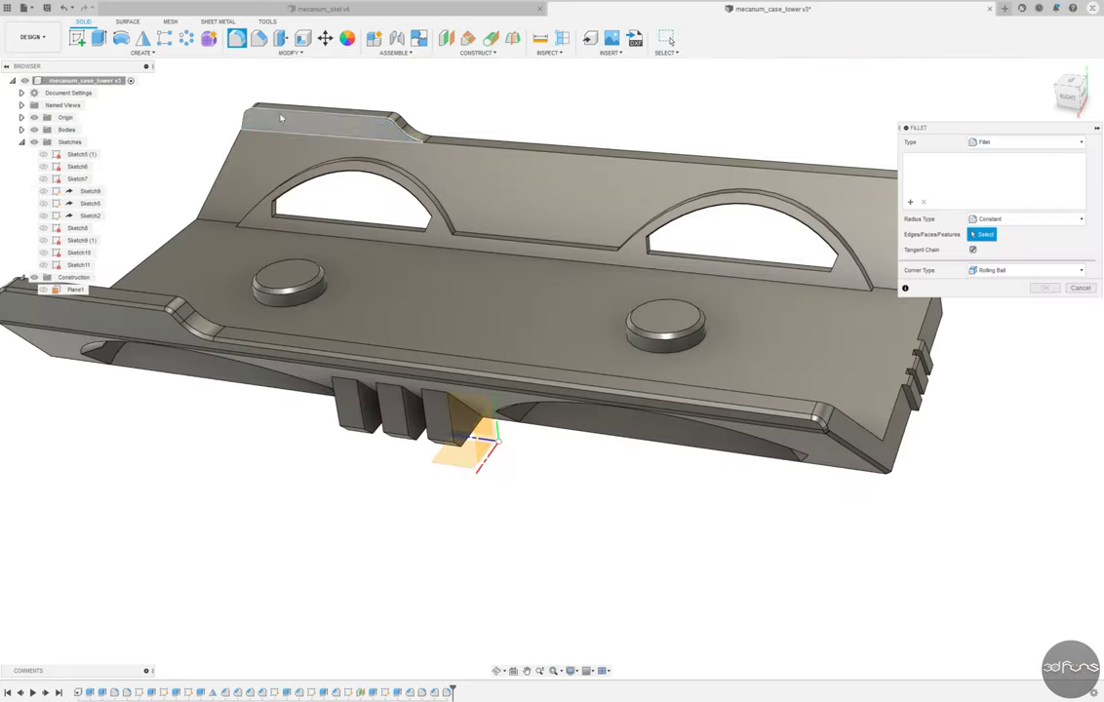
click(273, 110)
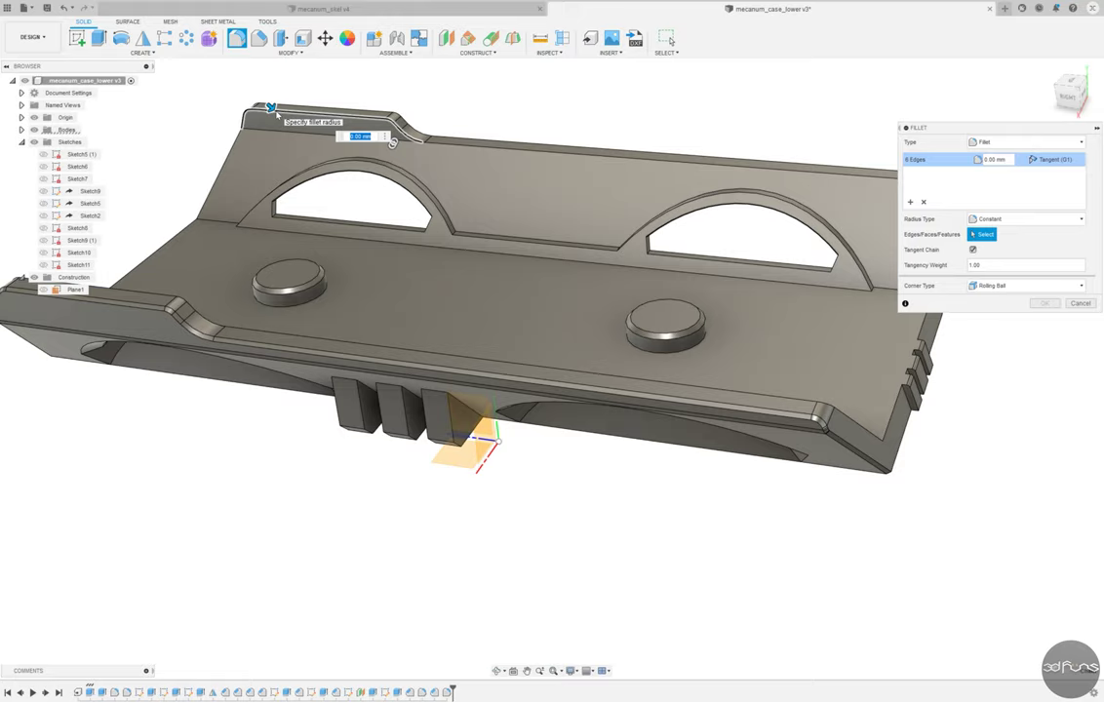
click(271, 107)
click(271, 107)
shift+middle_drag(272, 108, 587, 70)
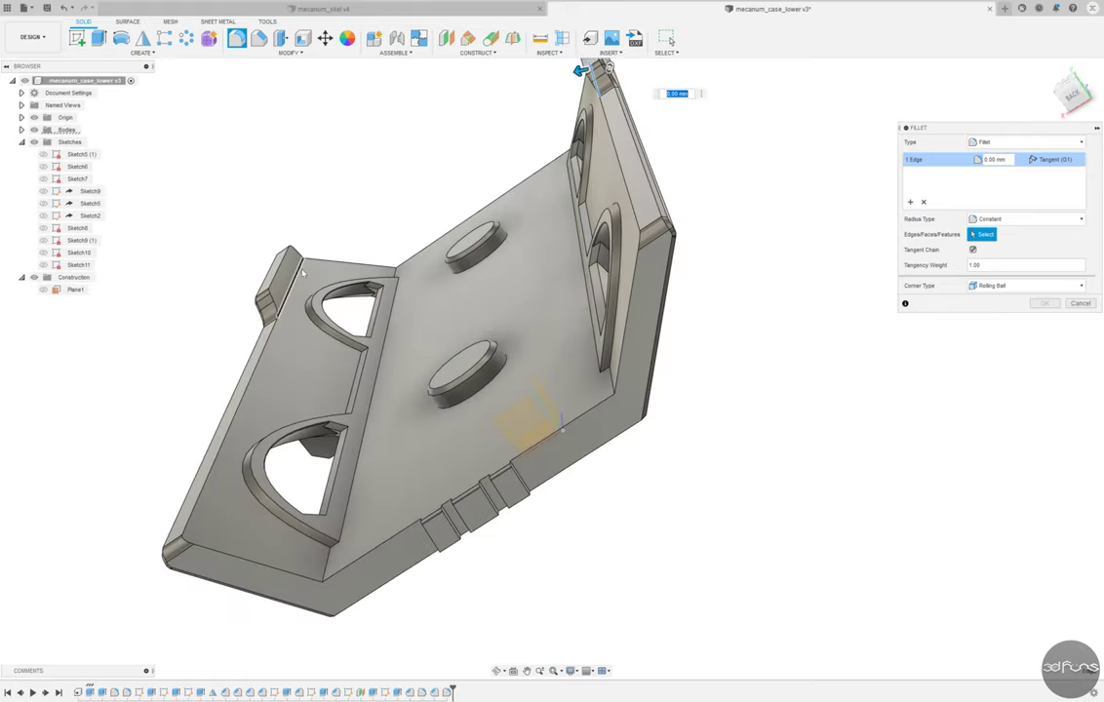
text(.5)
key(Return)
- Add a second fillet on two more top edges and collapse the sketches list
mouse_move(764, 328)
shift+middle_down()
mouse_move(955, 393)
mouse_move(683, 244)
shift+middle_up()
key(f)
click(565, 181)
click(308, 284)
key(Return)
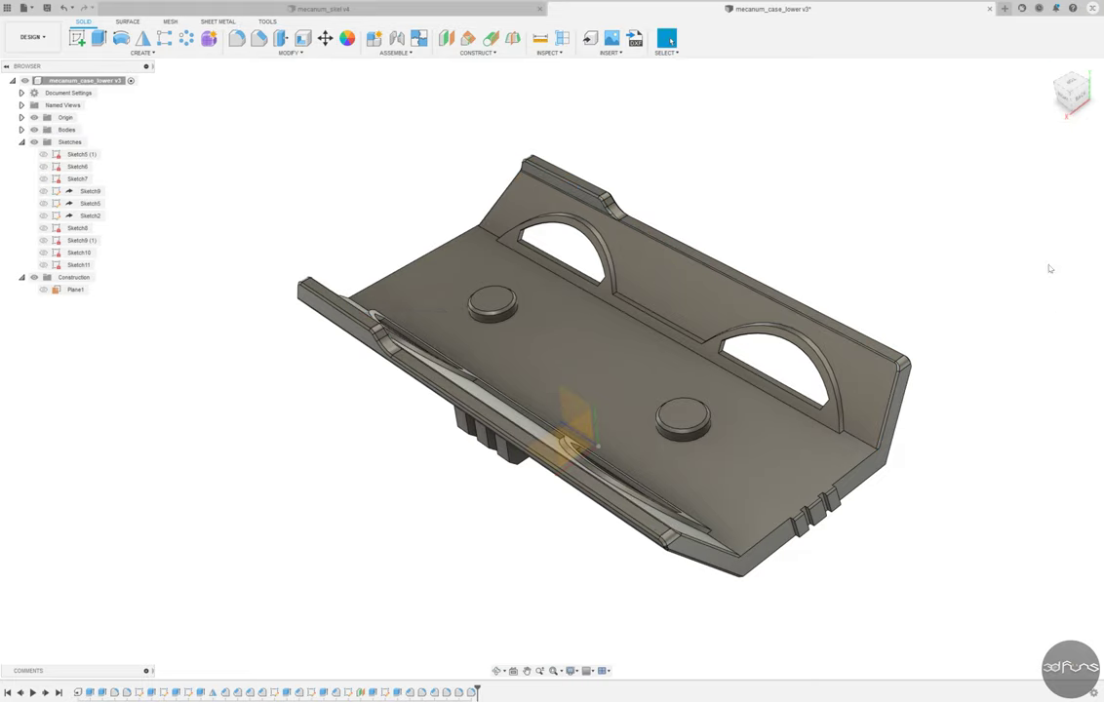
shift+middle_drag(1050, 269, 321, 178)
click(21, 142)
- Save a new case version, then save the new design as mecanum_wheel_cap in My First Project > Macanum
key(ctrl+s)
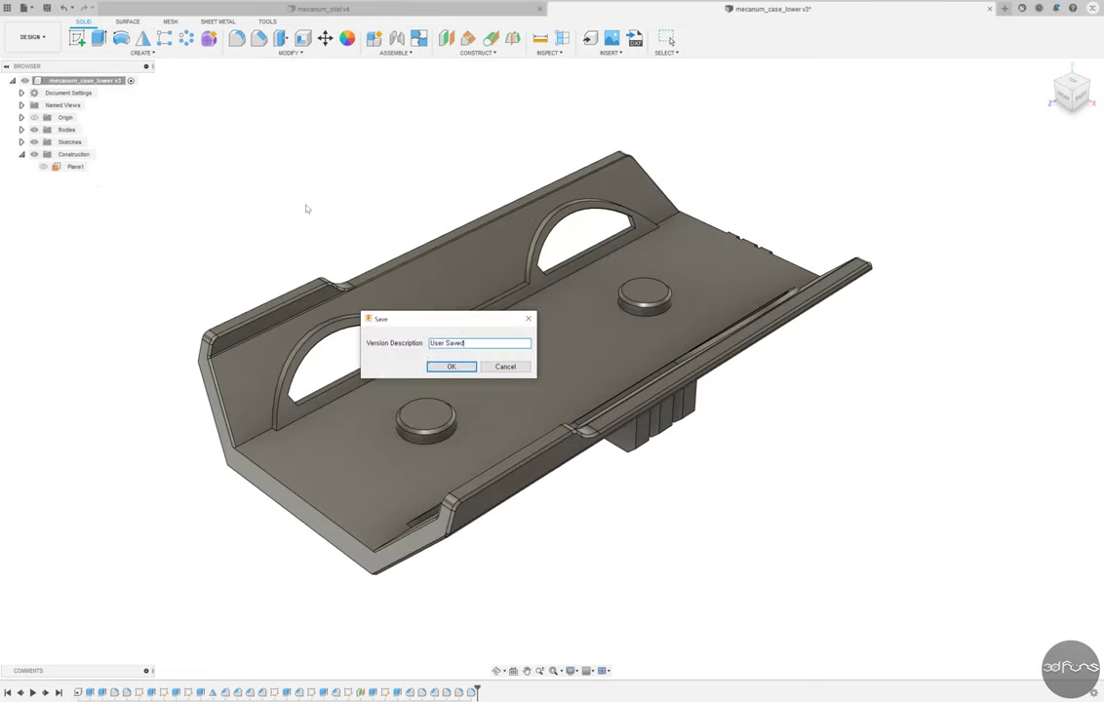
key(Return)
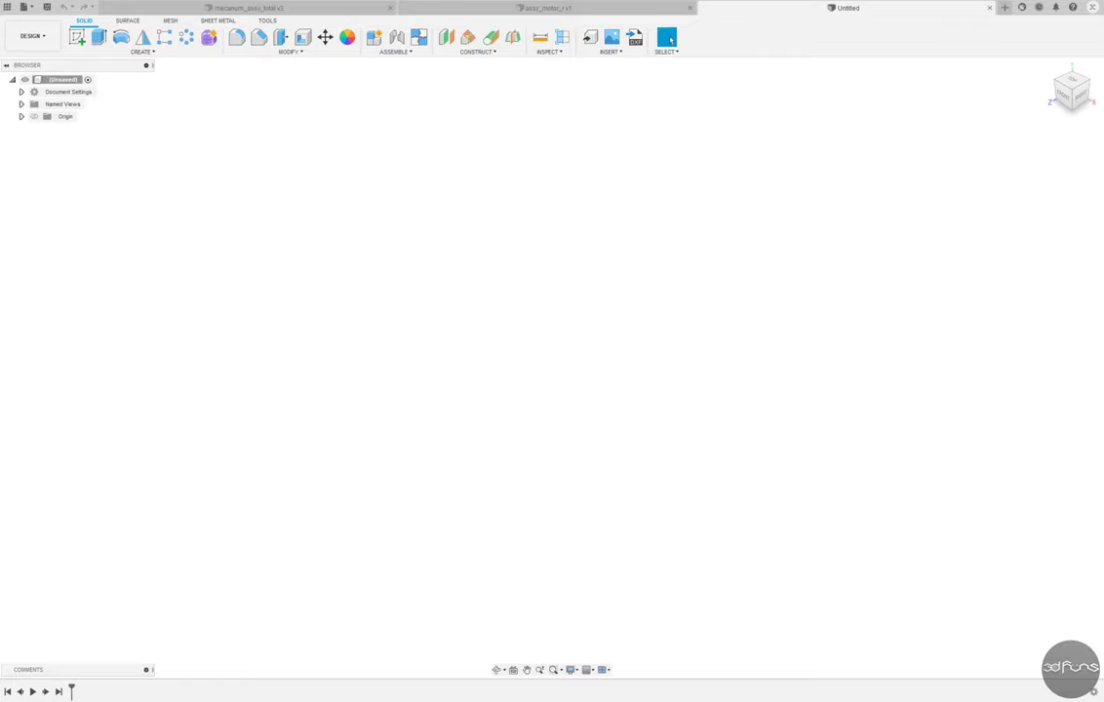
click(46, 7)
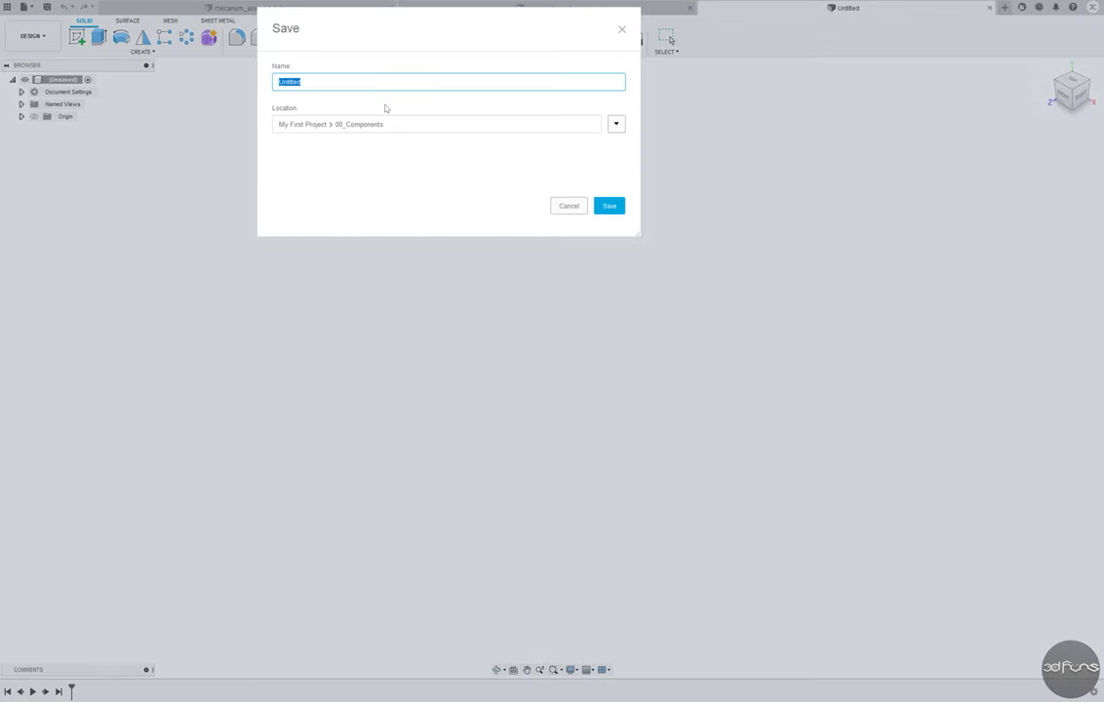
click(616, 125)
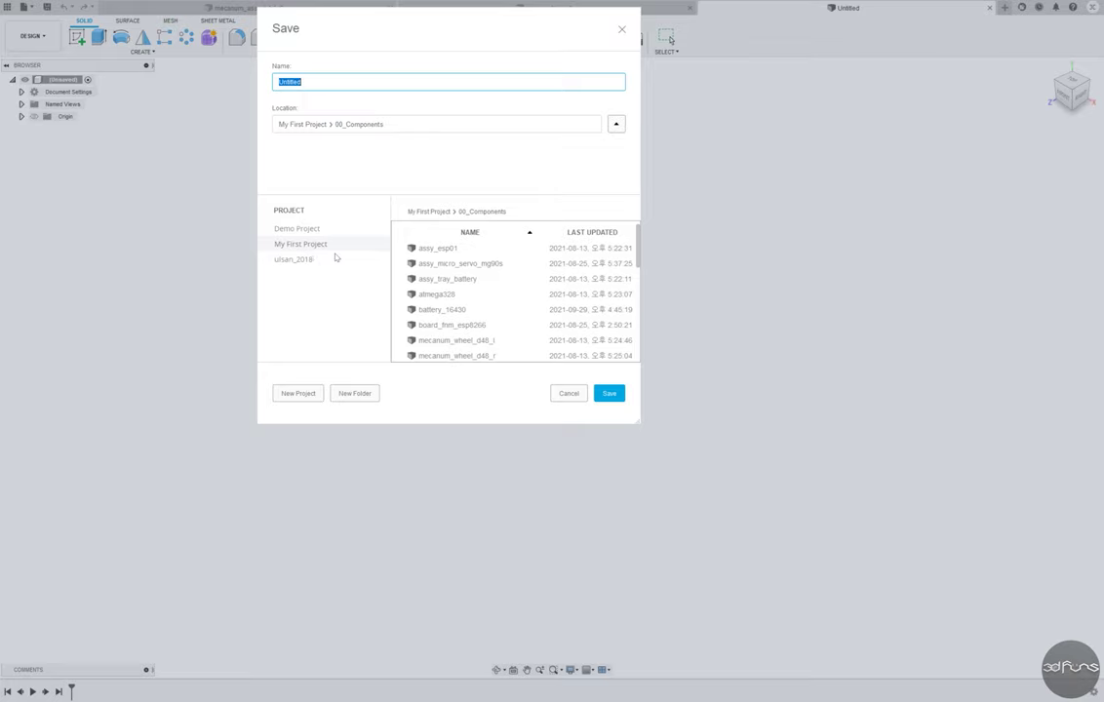
click(428, 212)
scroll(453, 315, down, 3)
double_click(444, 325)
text(mecanum_wheel_cap)
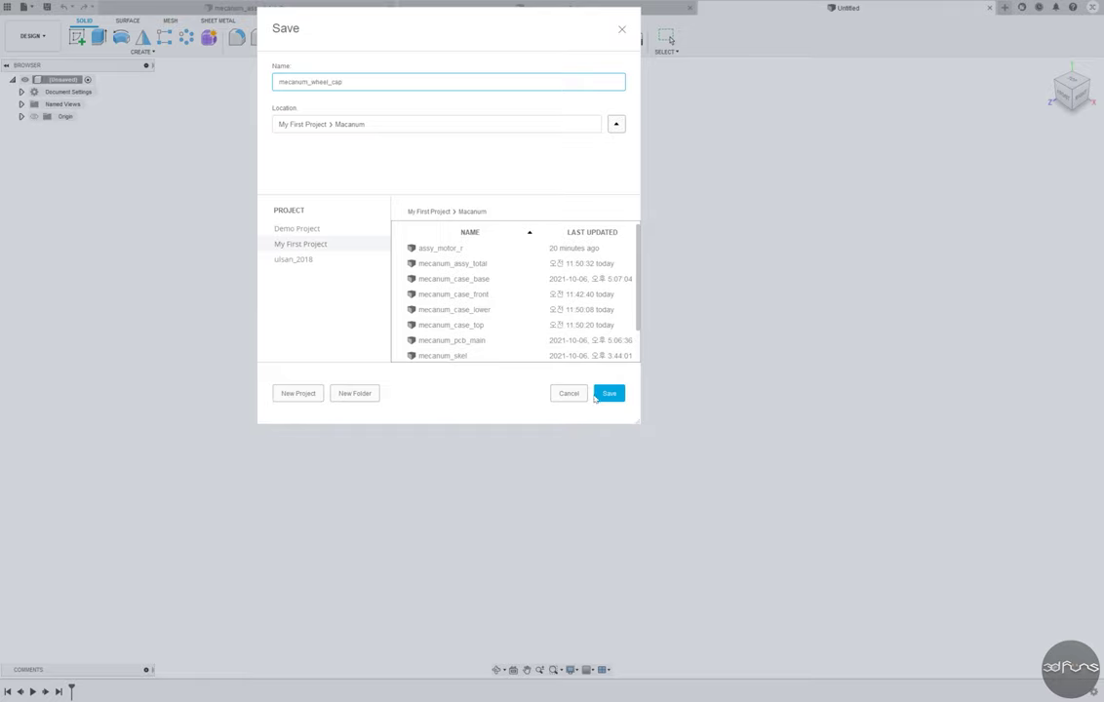
click(597, 395)
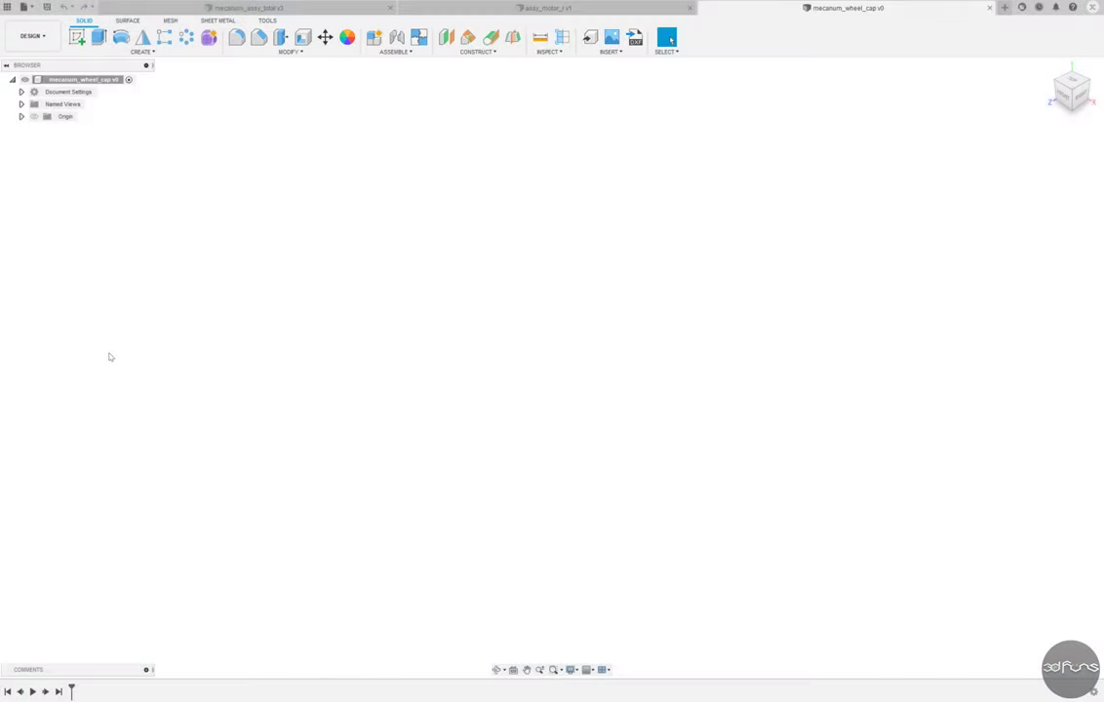
- Sketch a 25 mm circle at the origin and extrude it 1.5 mm into a disc
click(77, 38)
click(531, 369)
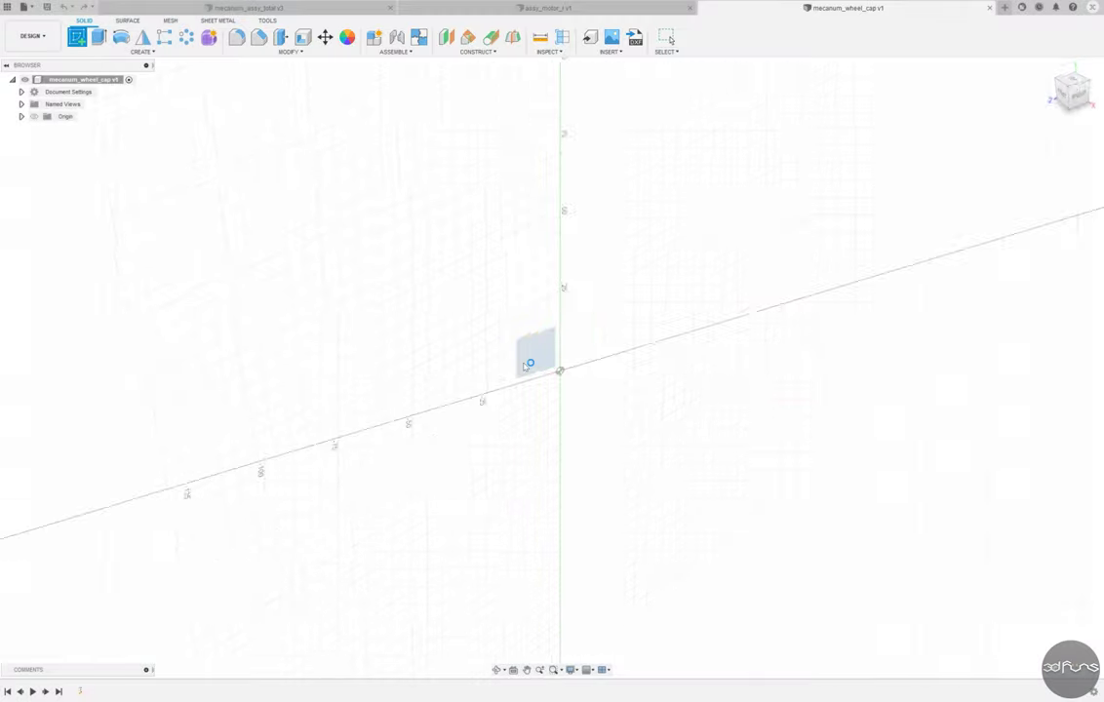
key(c)
click(591, 393)
text(25)
key(Return)
key(Escape)
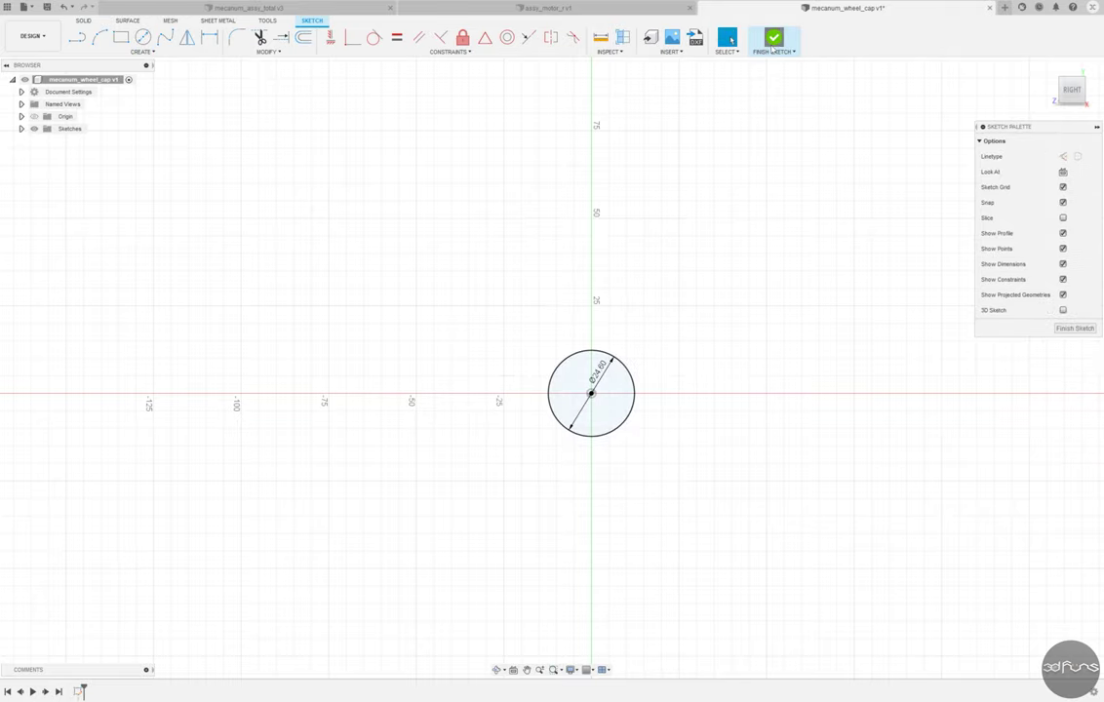
text(e1.5)
key(Return)
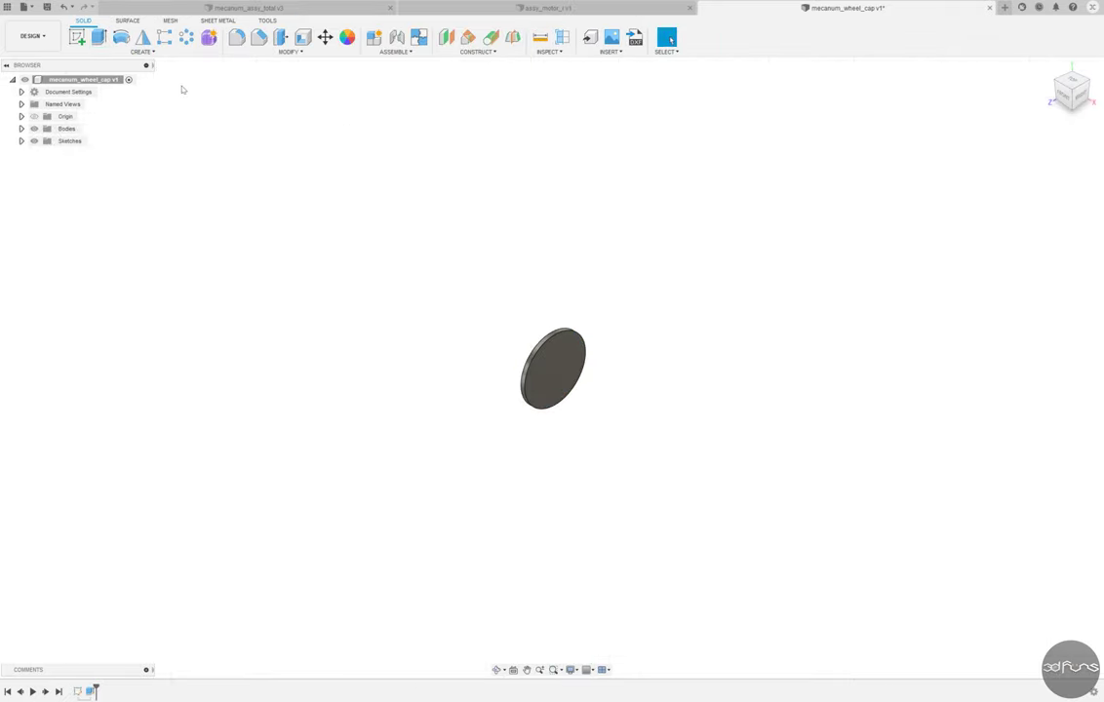
- Sketch a rectangle above the disc with lines from the centre to its top corners
click(77, 38)
click(551, 365)
key(r)
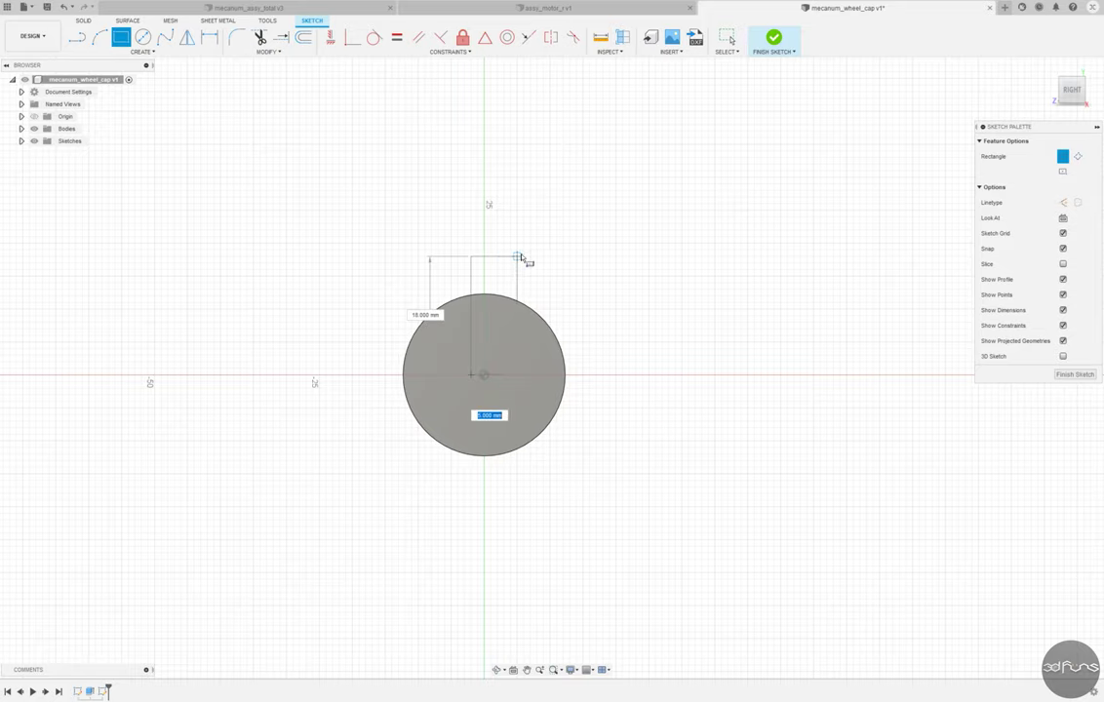
key(Return)
key(l)
scroll(510, 337, up, 3)
scroll(450, 450, up, 2)
click(464, 449)
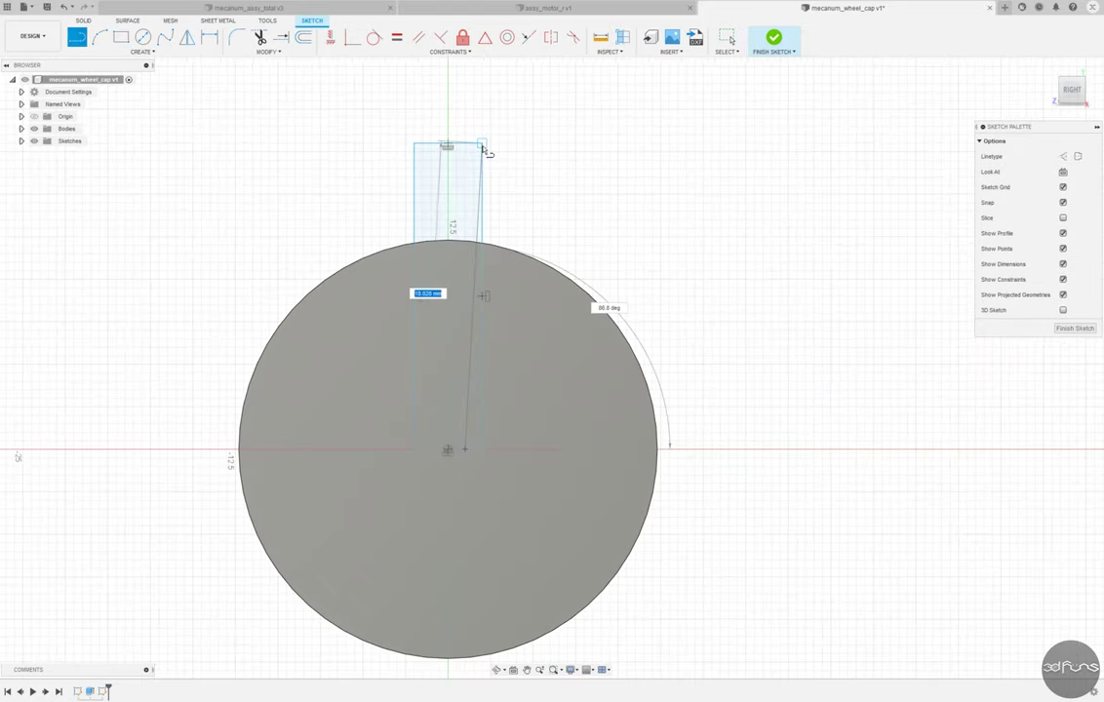
click(481, 148)
click(415, 144)
- Trim the leftover sketch edges to leave a wedge-shaped rib profile
click(281, 37)
scroll(432, 445, up, 2)
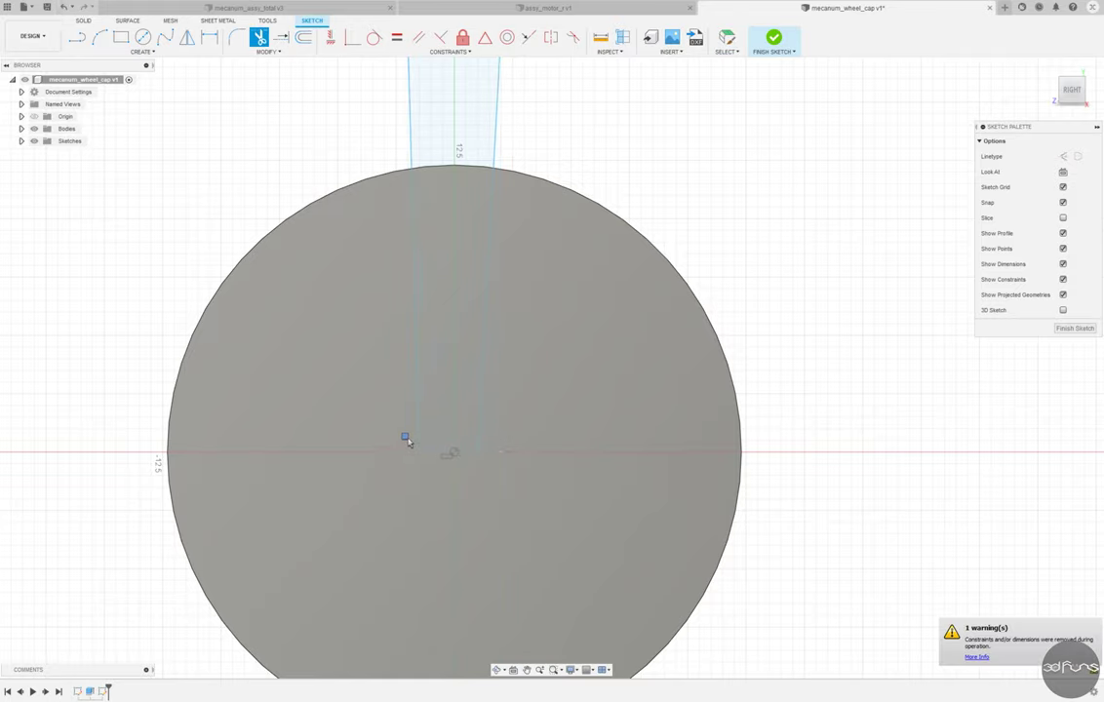
scroll(507, 481, down, 2)
scroll(478, 484, up, 3)
scroll(426, 369, down, 3)
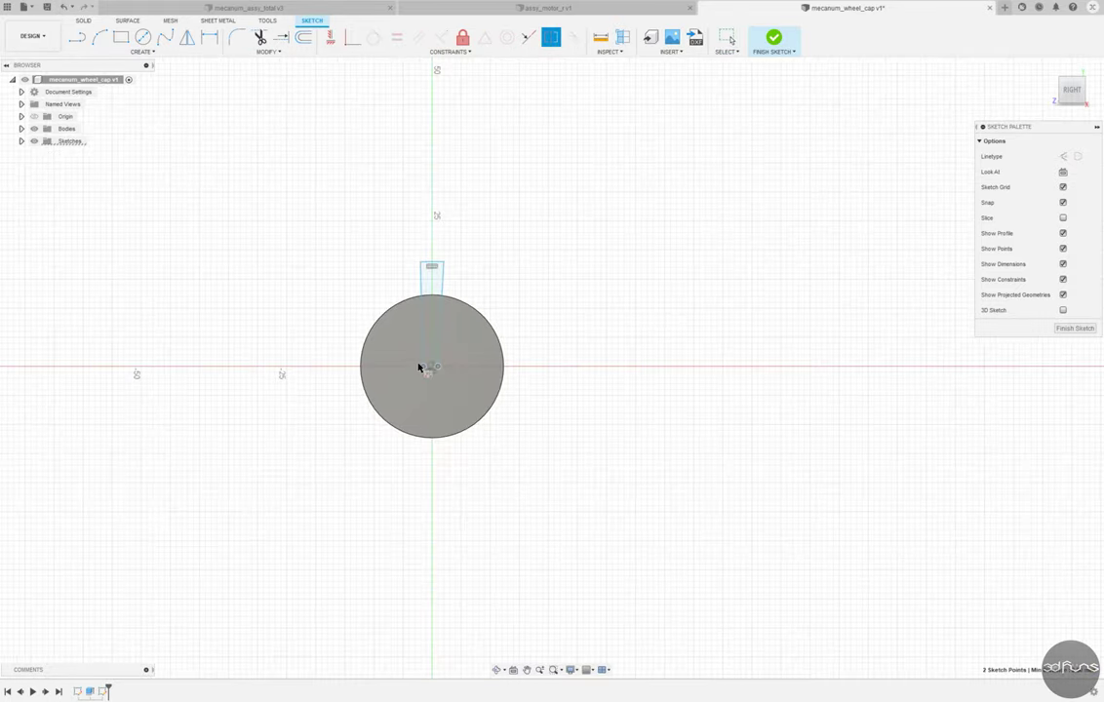
scroll(430, 363, up, 4)
scroll(447, 445, down, 2)
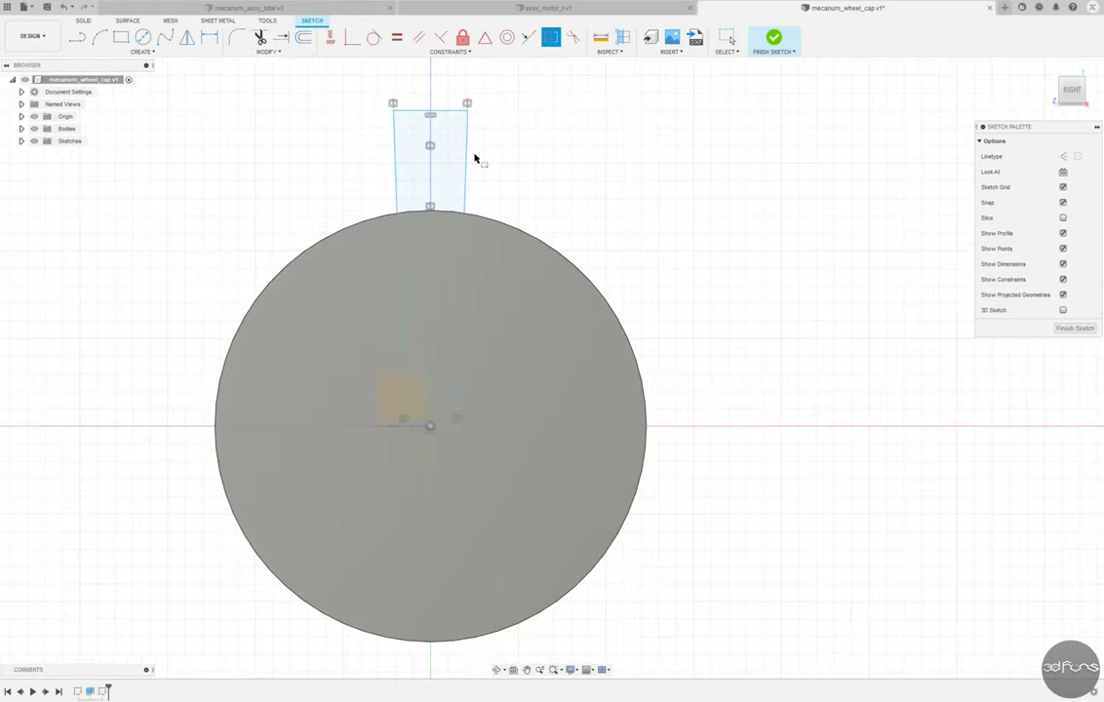
click(456, 420)
scroll(421, 459, down, 2)
scroll(427, 646, up, 3)
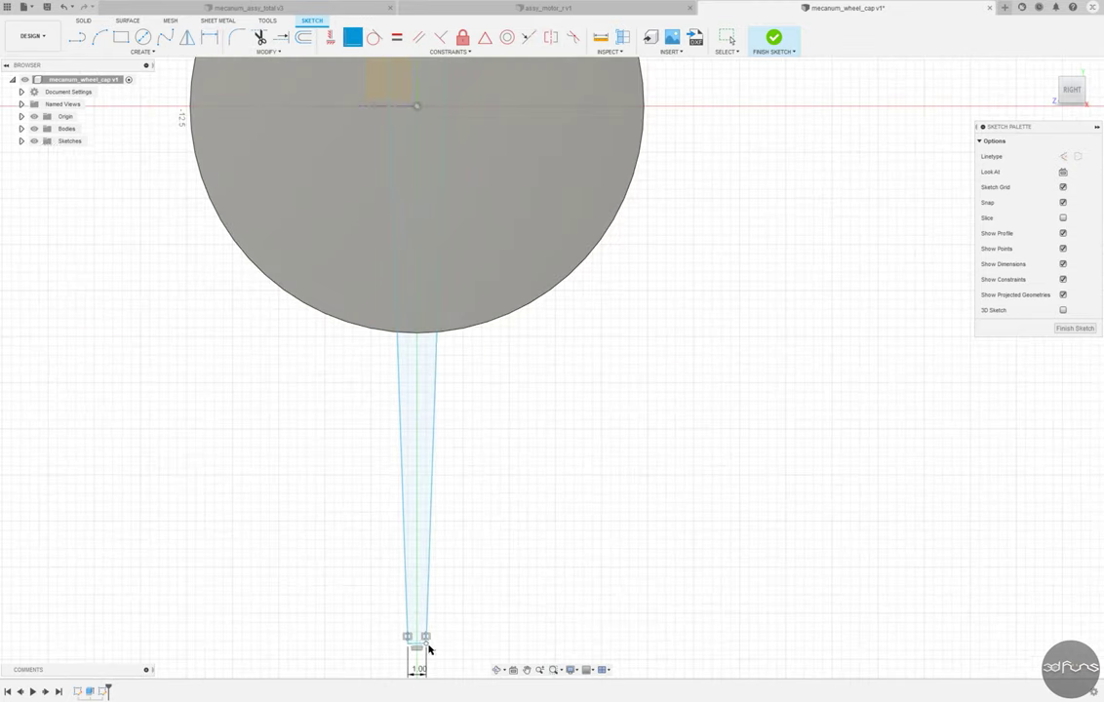
key(ctrl+z)
- Dimension the rib's top edge to 3 mm and add an arc across its top
key(d)
click(449, 113)
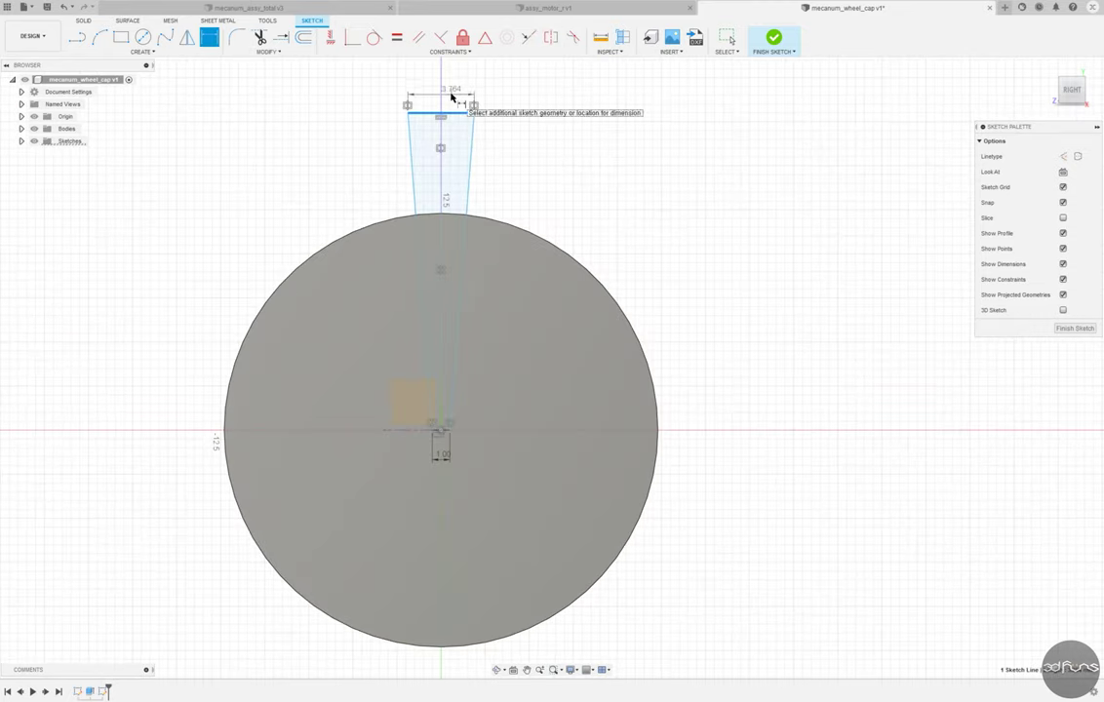
click(451, 98)
text(3)
key(Return)
scroll(482, 222, up, 5)
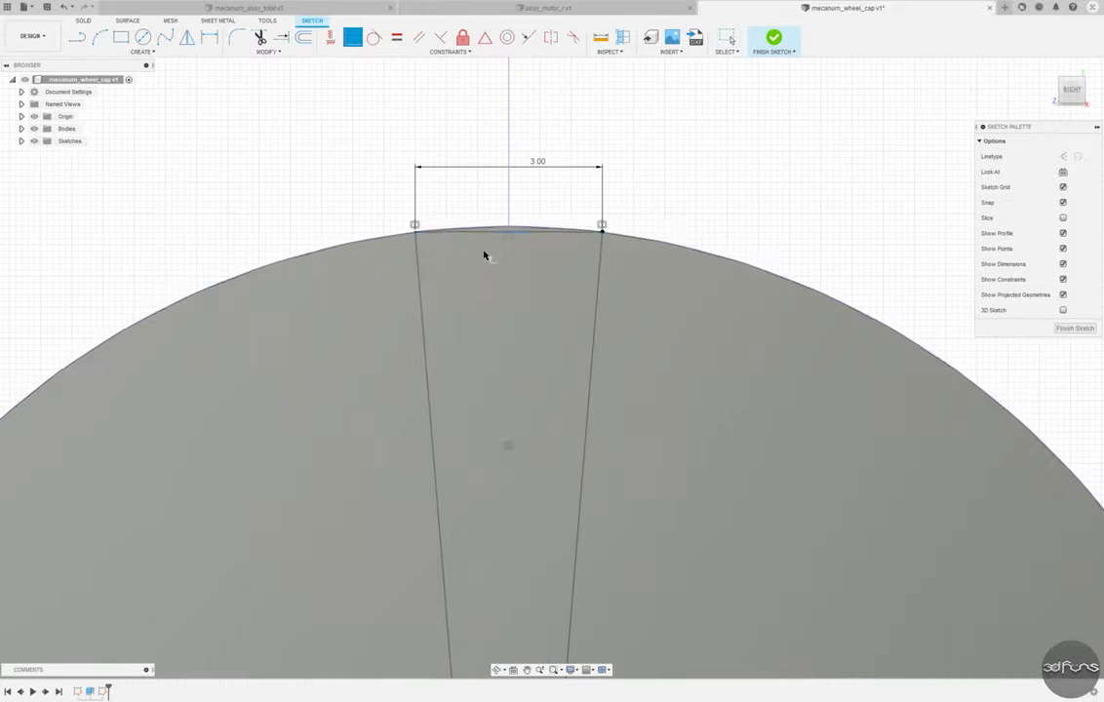
scroll(444, 185, down, 3)
click(100, 37)
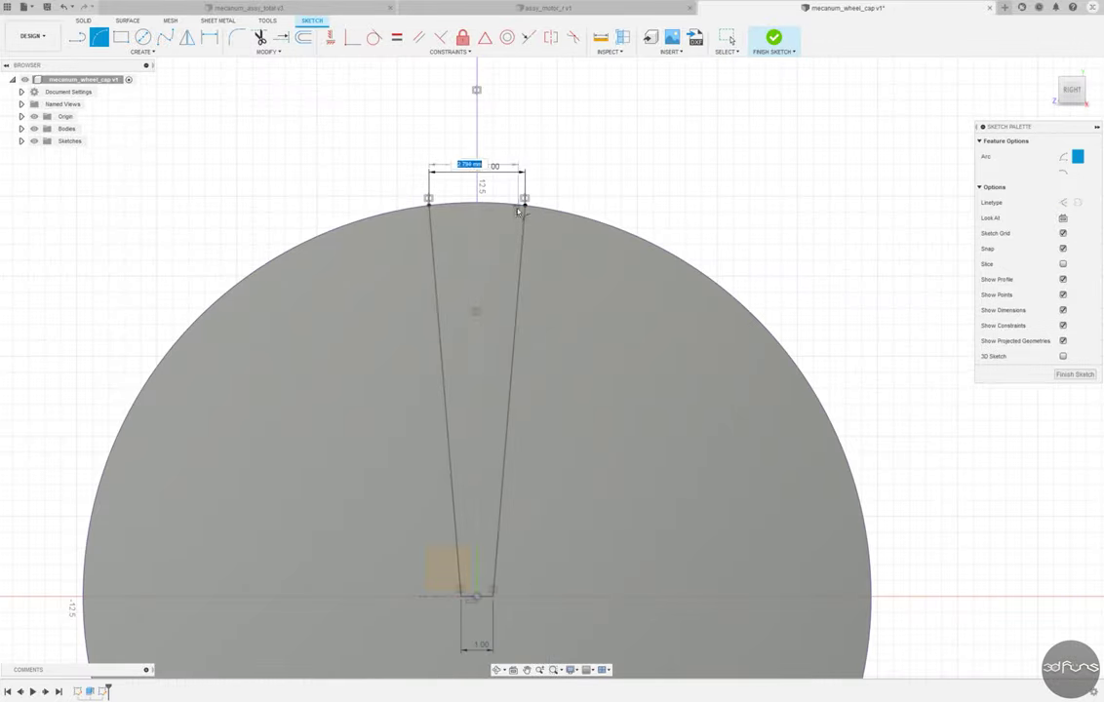
click(497, 195)
key(Escape)
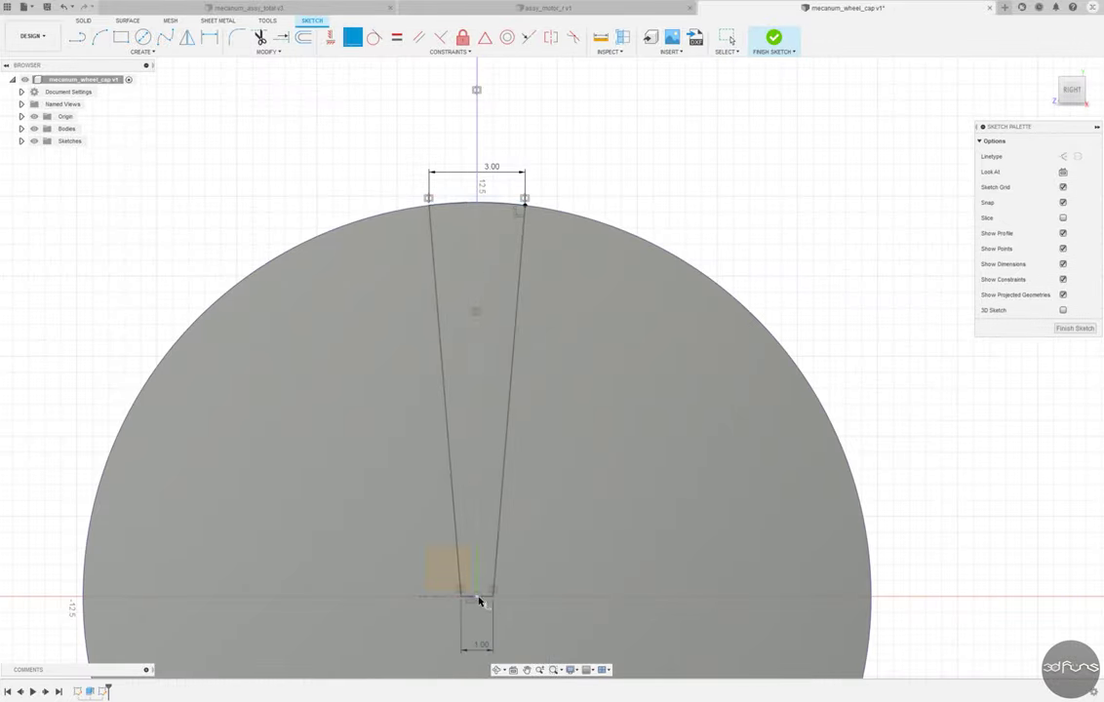
- Extrude the tapered rib profile as a Join onto the disc
scroll(468, 210, down, 2)
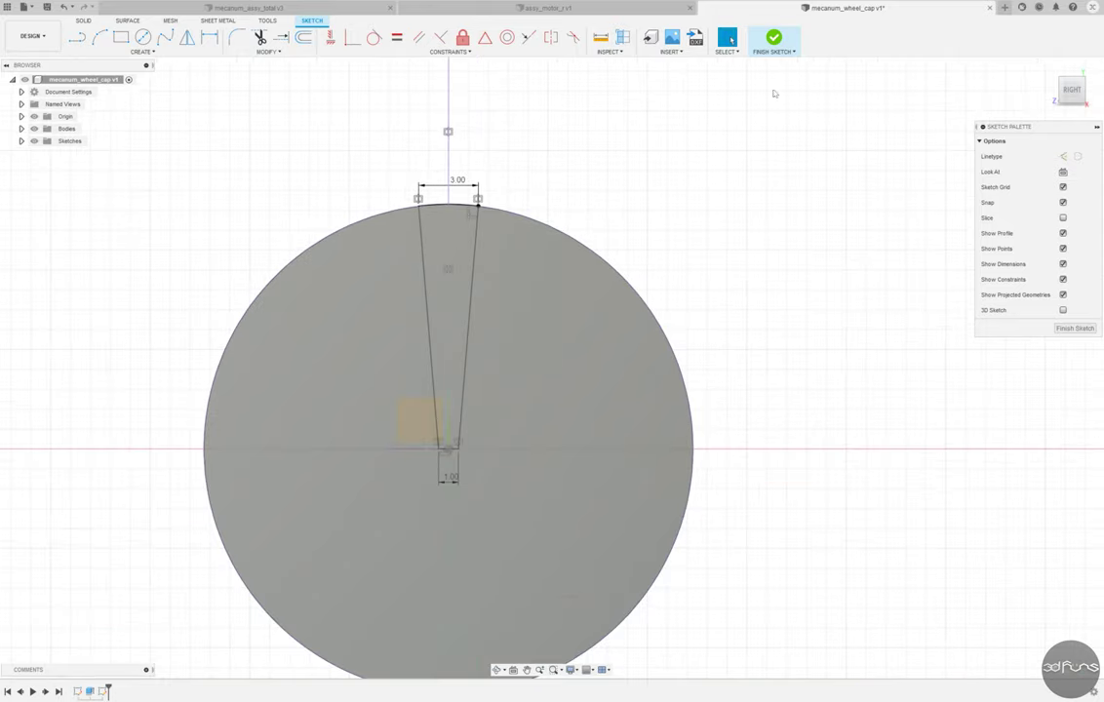
key(e)
scroll(561, 354, up, 5)
click(532, 371)
mouse_move(561, 354)
shift+middle_down()
mouse_move(565, 390)
mouse_move(585, 351)
shift+middle_up()
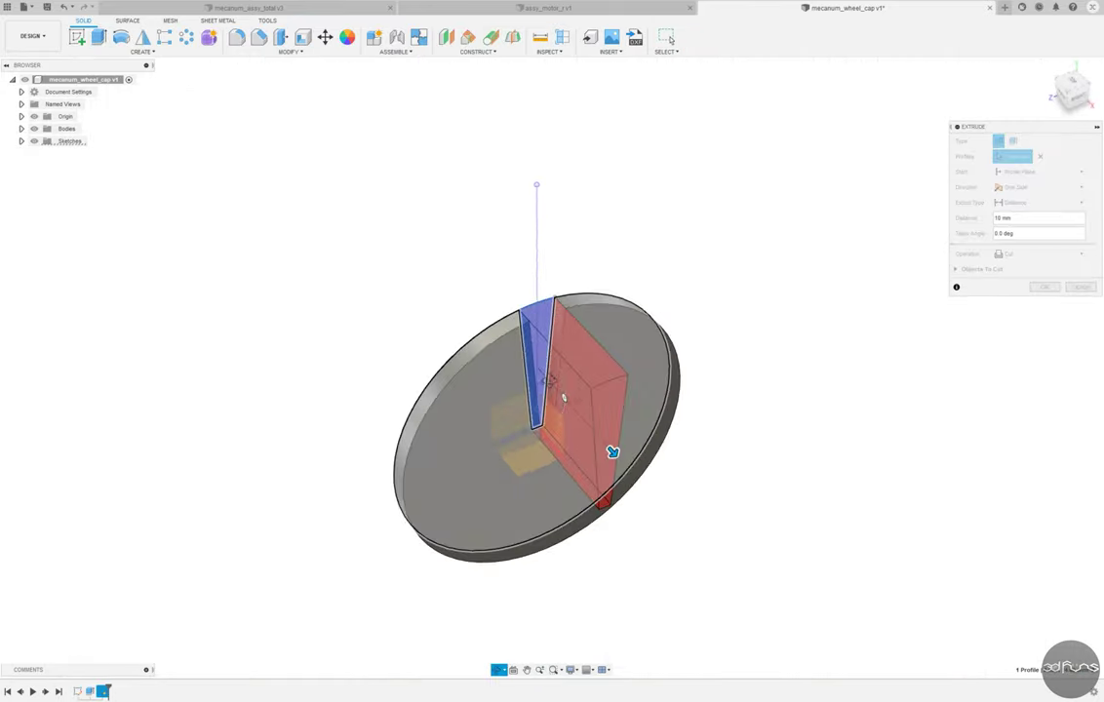
click(1081, 253)
click(1019, 278)
click(1044, 271)
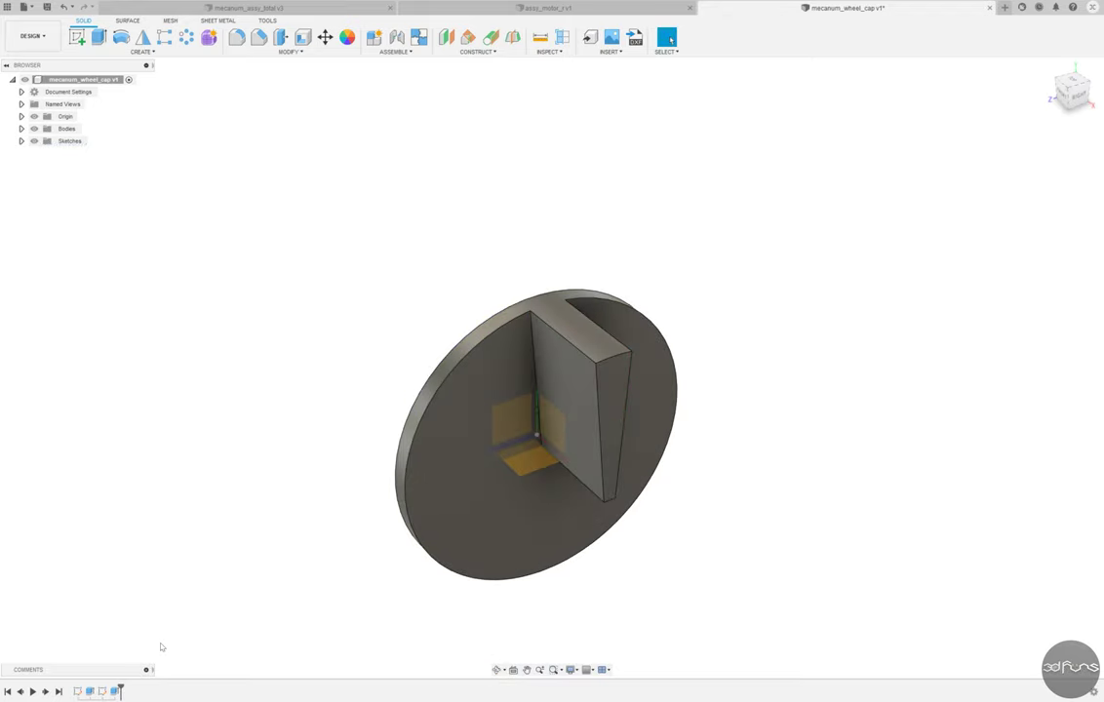
- Roll the timeline back before the rib and sketch a 3-point arc from the disc edge to the axis
double_click(101, 691)
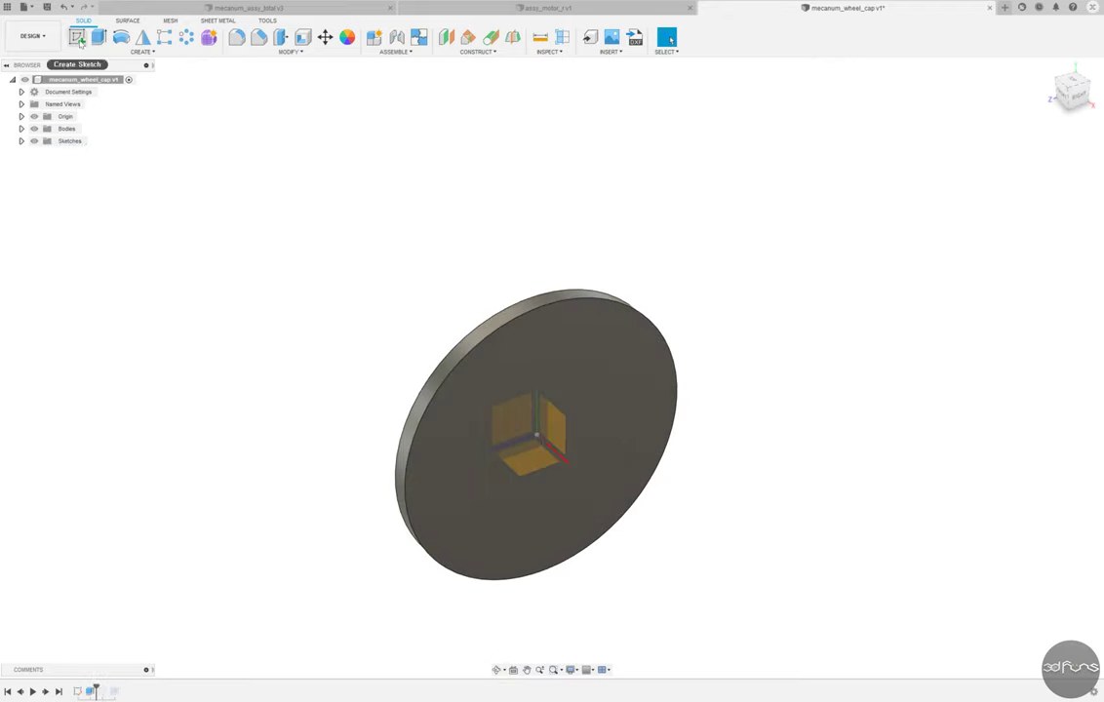
click(99, 39)
click(501, 154)
click(599, 392)
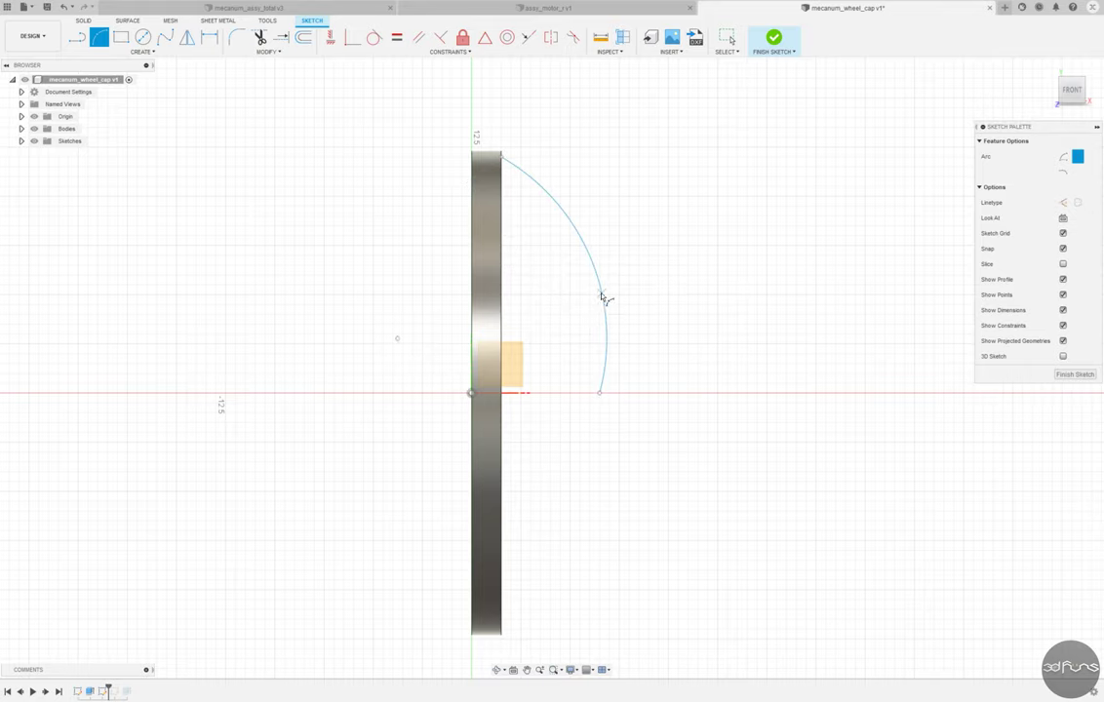
click(602, 298)
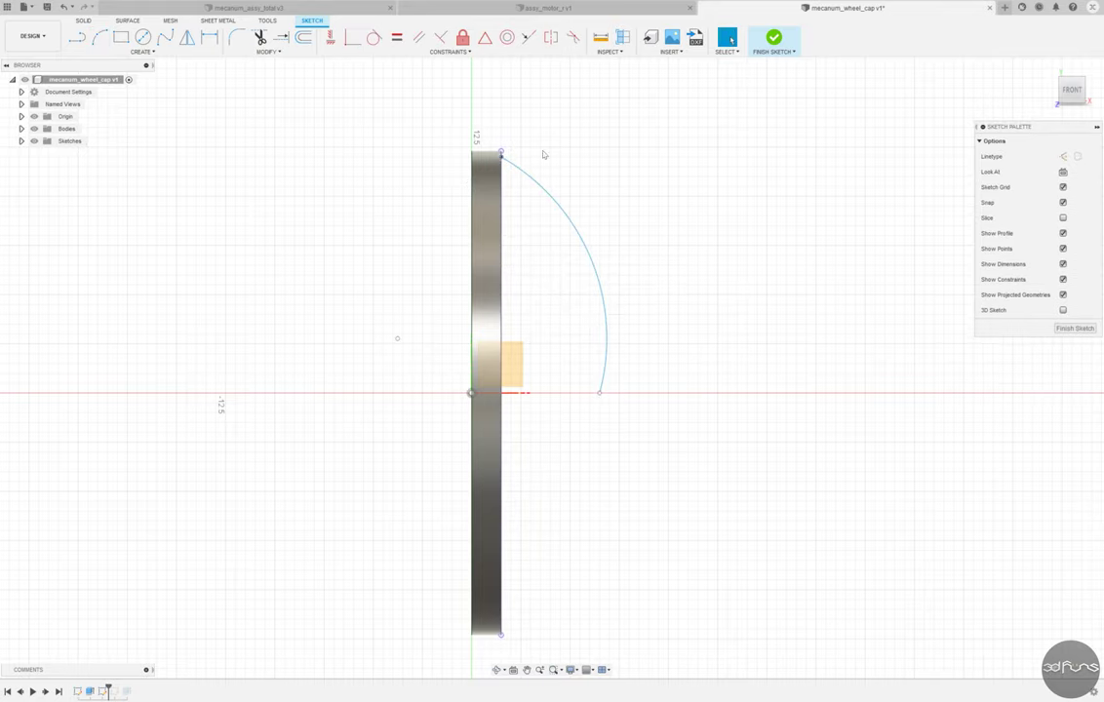
scroll(544, 153, up, 2)
scroll(567, 176, down, 1)
scroll(567, 176, down, 1)
- Dimension the arc's rise to 5.50 mm and adjust its endpoint and curvature
click(209, 37)
click(517, 244)
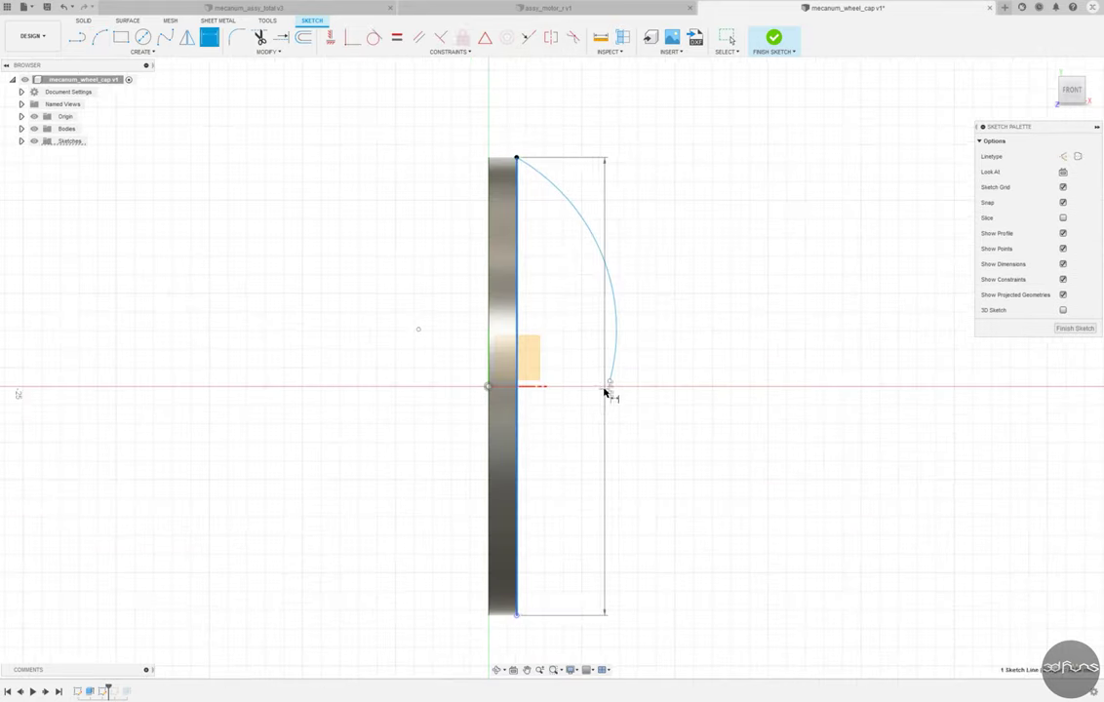
click(609, 381)
click(577, 442)
text(5.5)
key(Return)
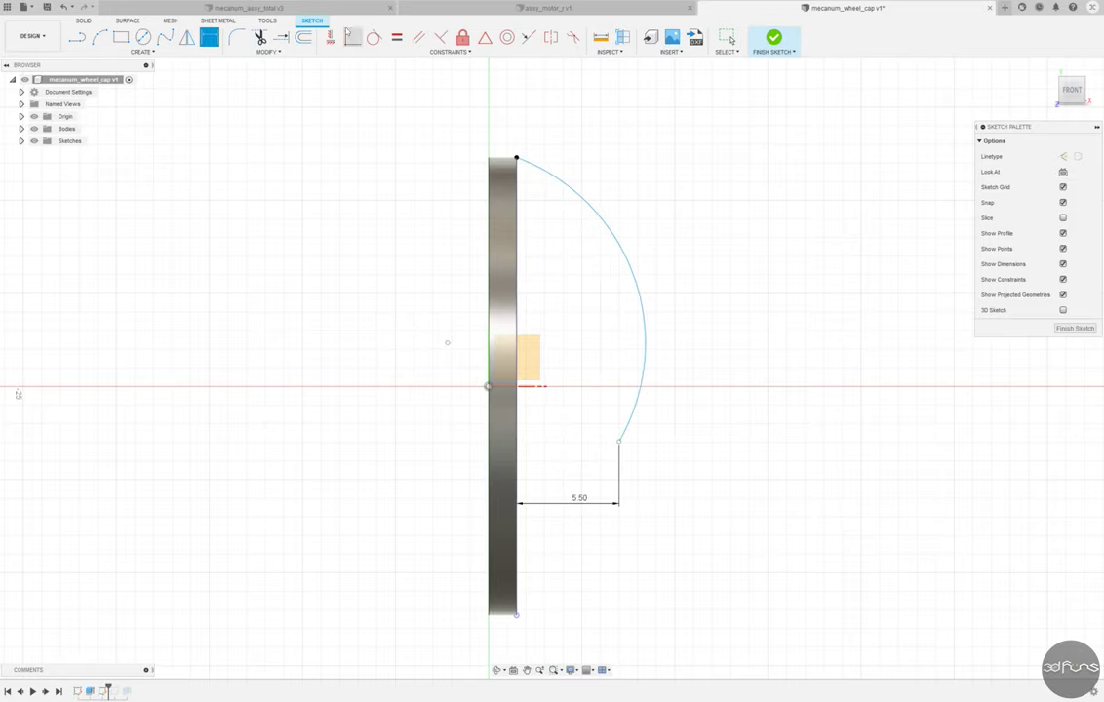
key(Escape)
drag(620, 444, 619, 388)
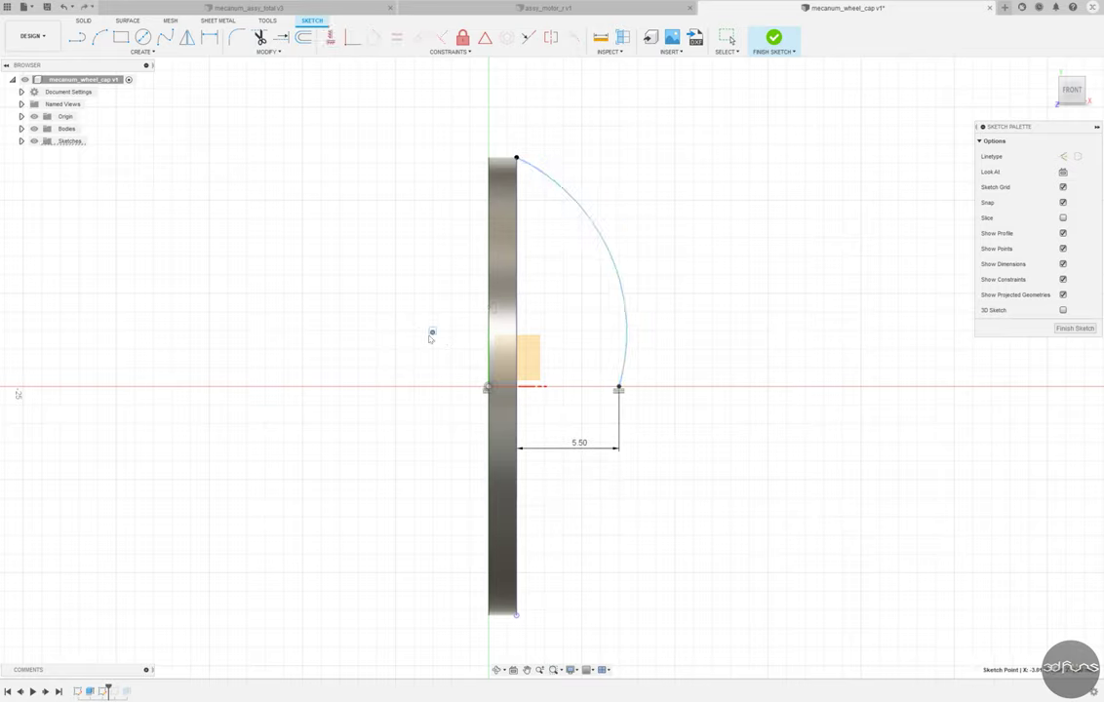
mouse_move(436, 330)
mouse_down()
mouse_move(279, 389)
mouse_move(311, 388)
mouse_up()
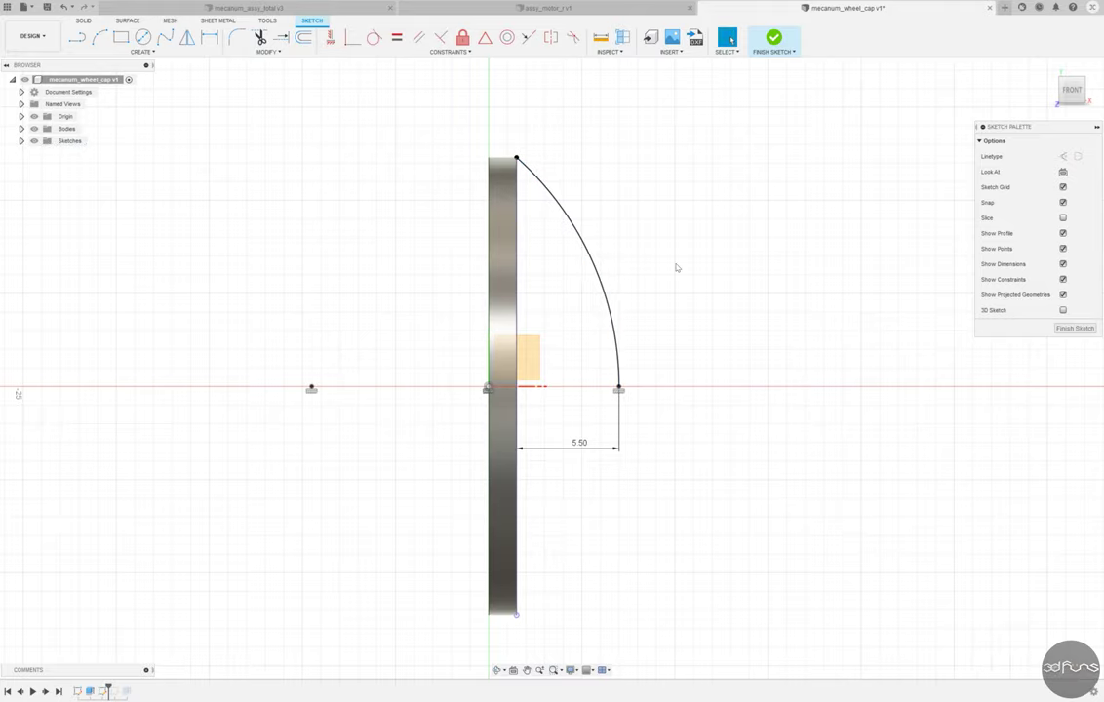
- Finish the dome sketch and revolve it around the axis line
click(774, 39)
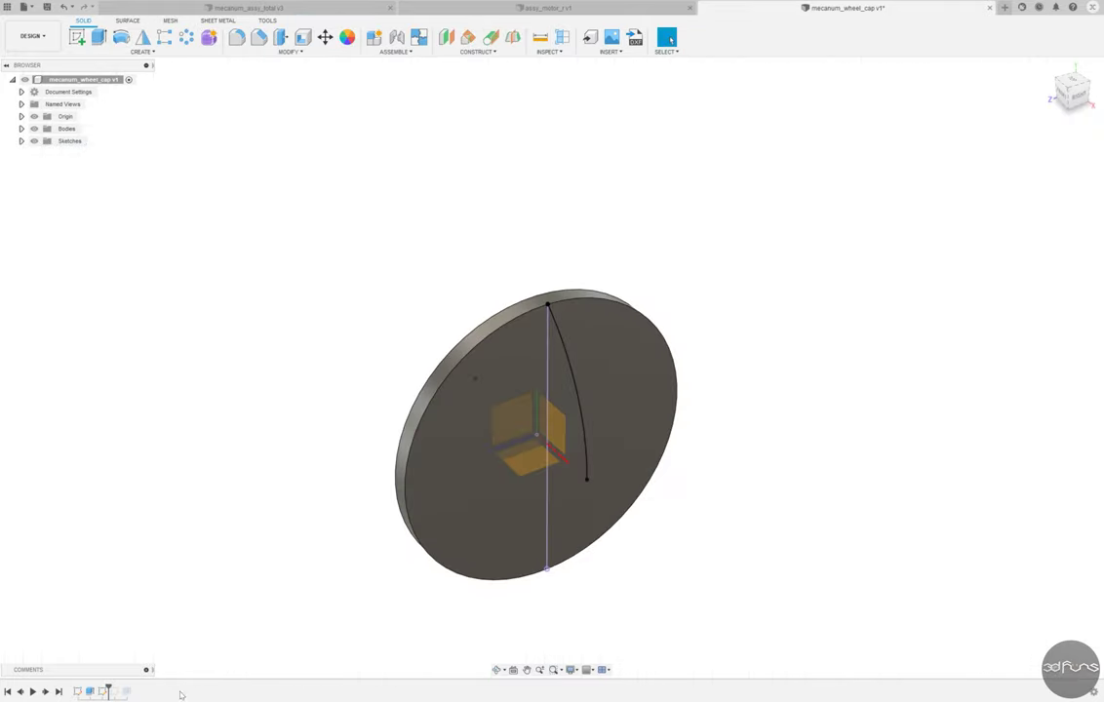
right_click(102, 690)
click(127, 584)
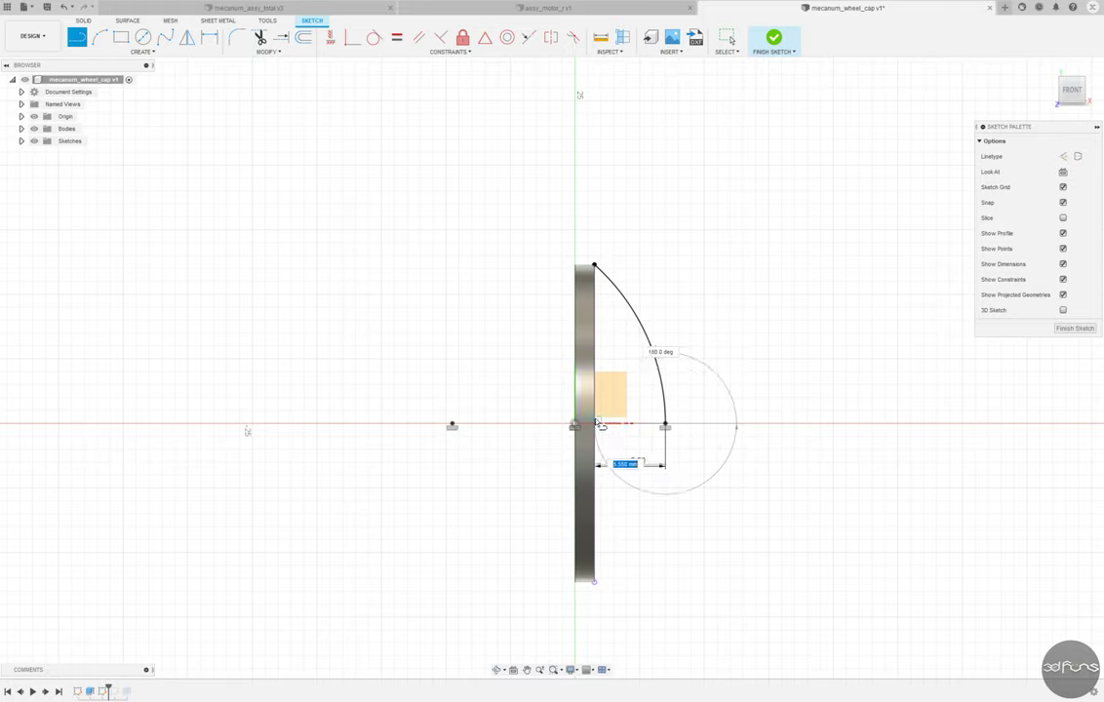
key(Escape)
shift+middle_drag(612, 426, 710, 73)
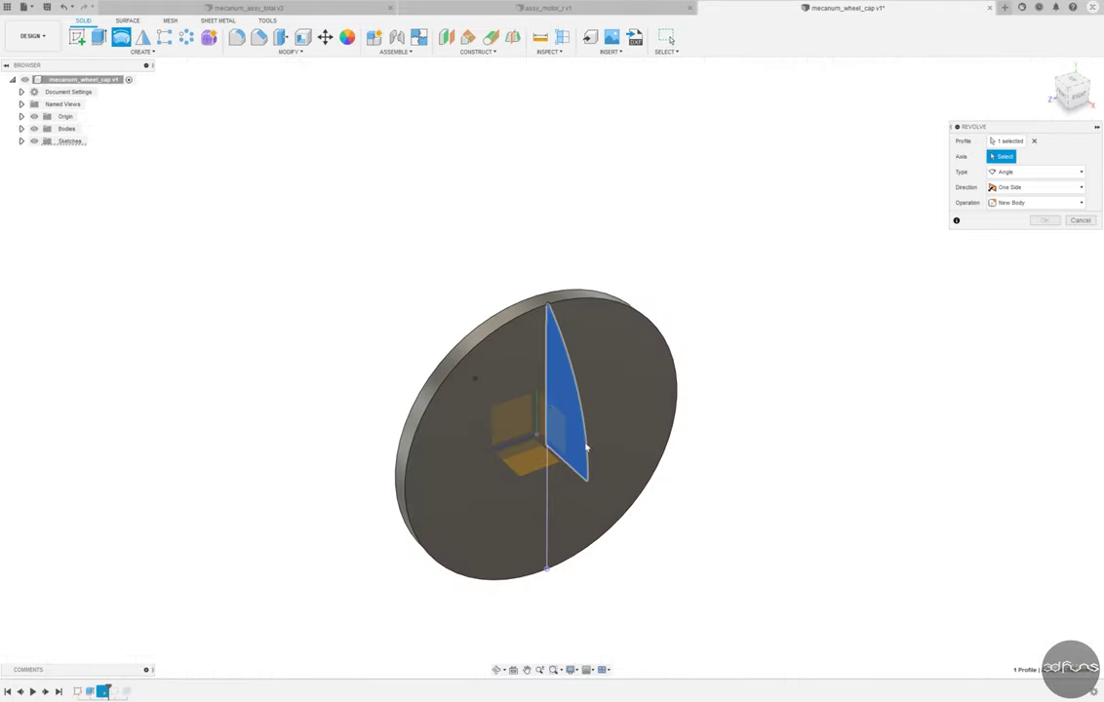
click(547, 517)
key(Return)
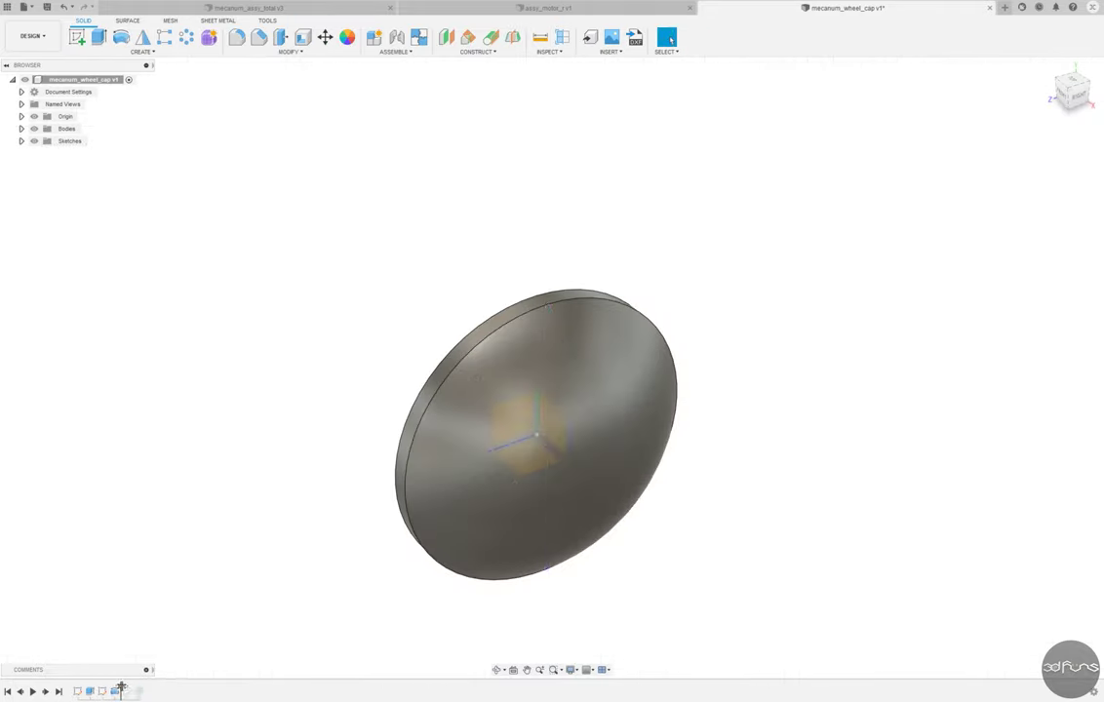
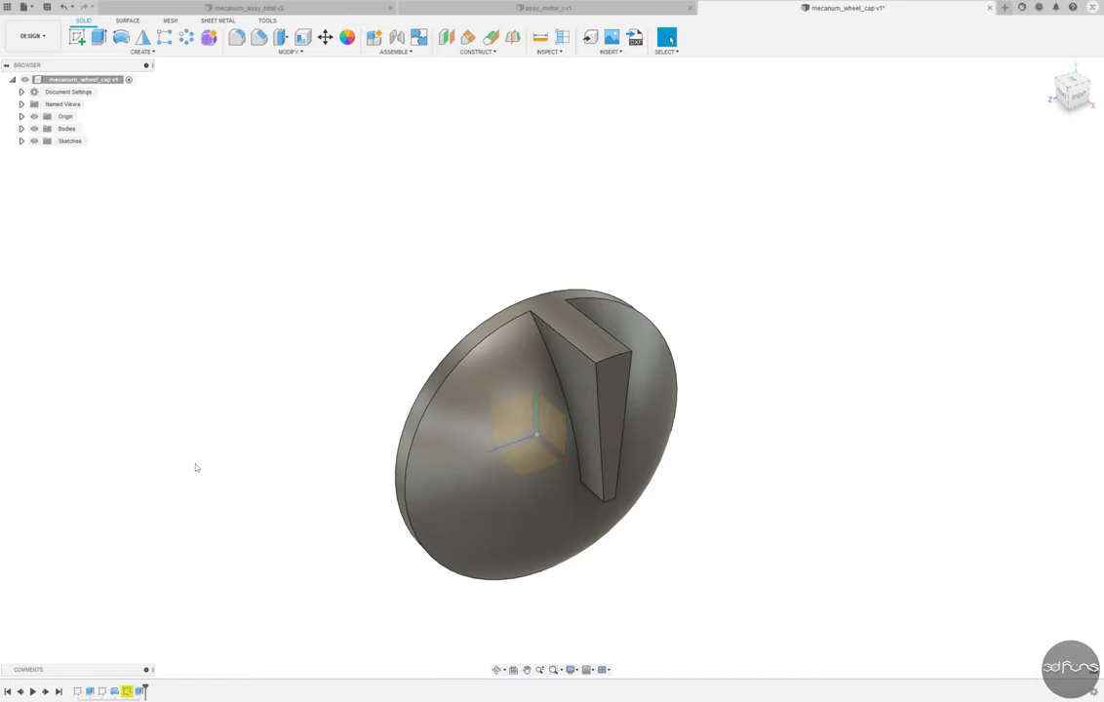
- Circular-pattern the fin as a feature around the cap's centre axis into 12 fins
key(Return)
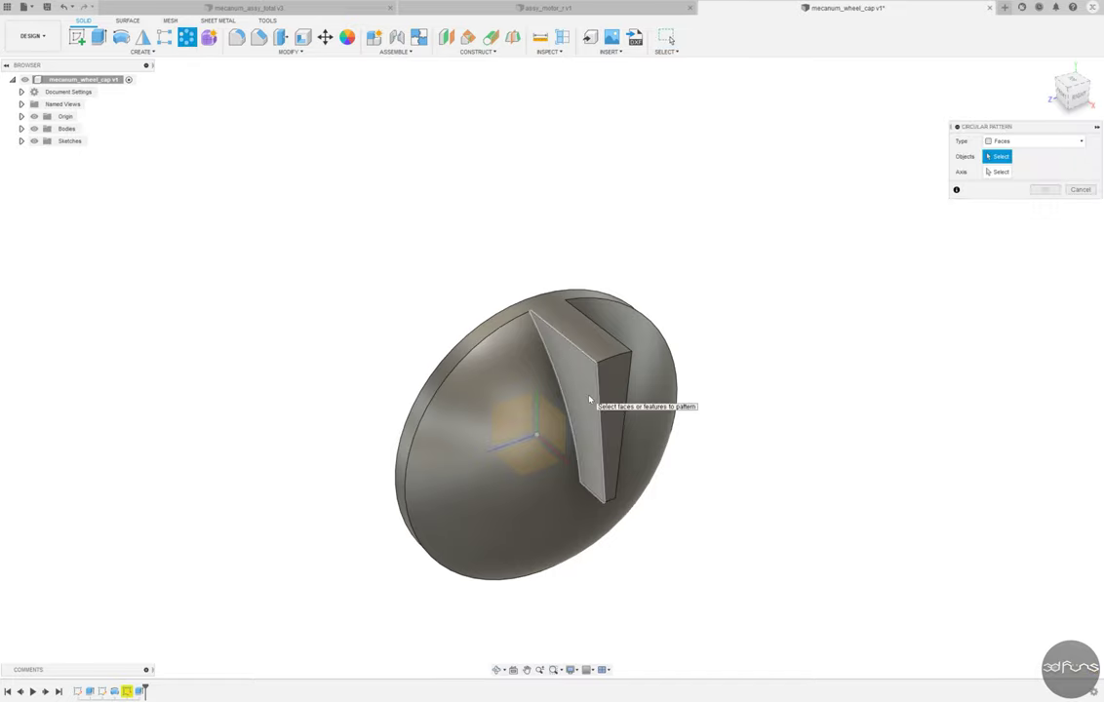
click(590, 399)
shift+middle_drag(589, 399, 708, 376)
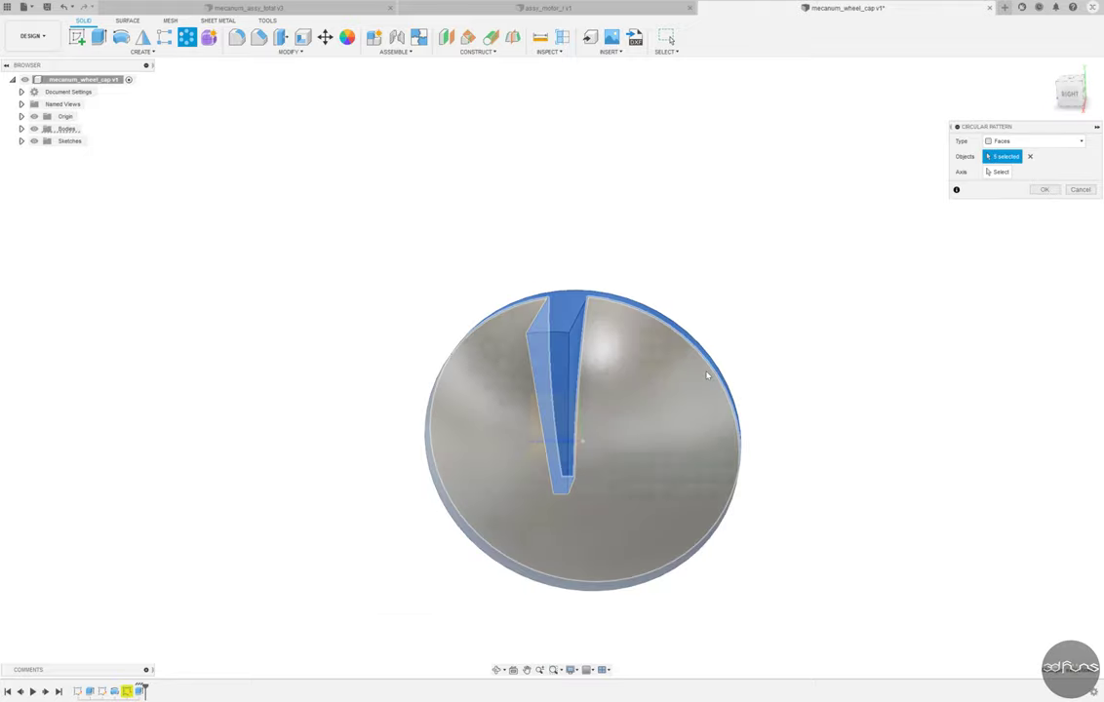
click(557, 370)
shift+middle_drag(557, 371, 656, 407)
click(699, 408)
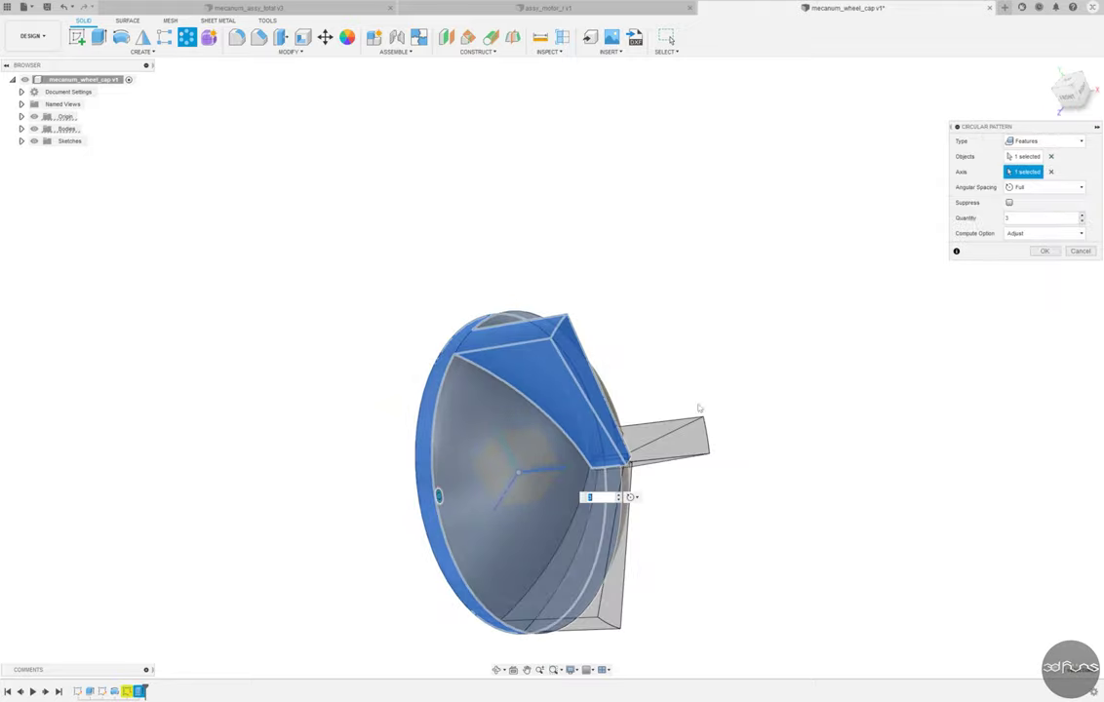
mouse_move(756, 399)
shift+middle_down()
mouse_move(793, 367)
mouse_move(847, 390)
shift+middle_up()
click(1044, 251)
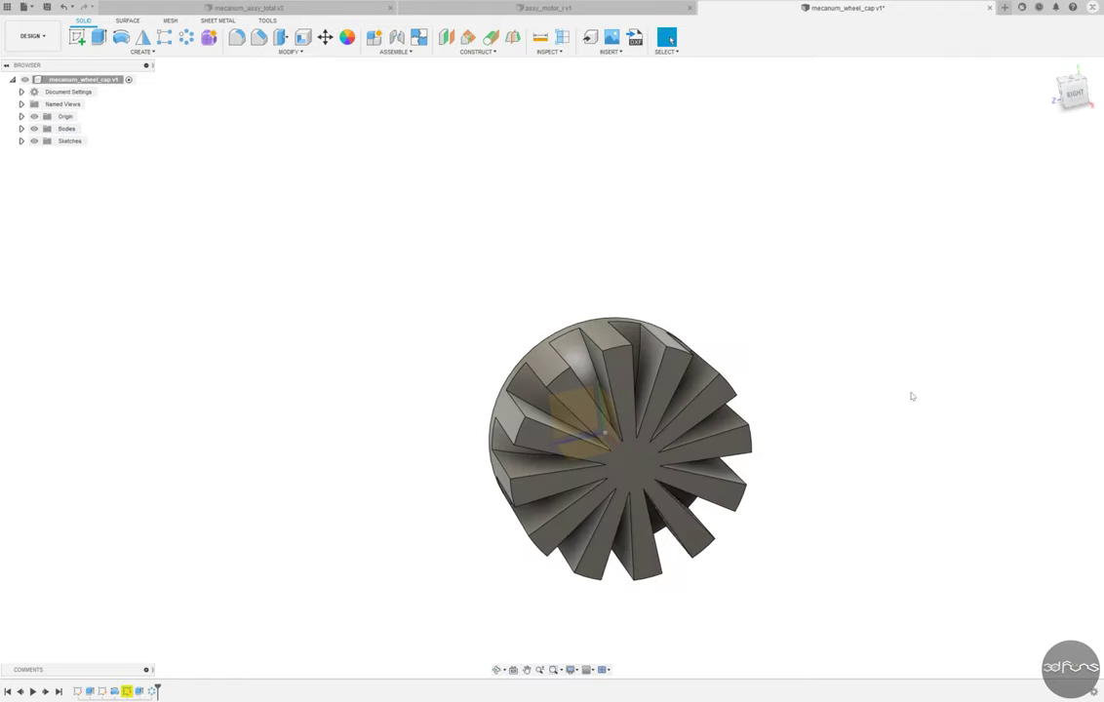
- Sketch a closed arc-and-line side profile on the front plane beside the cap
click(1048, 68)
click(76, 37)
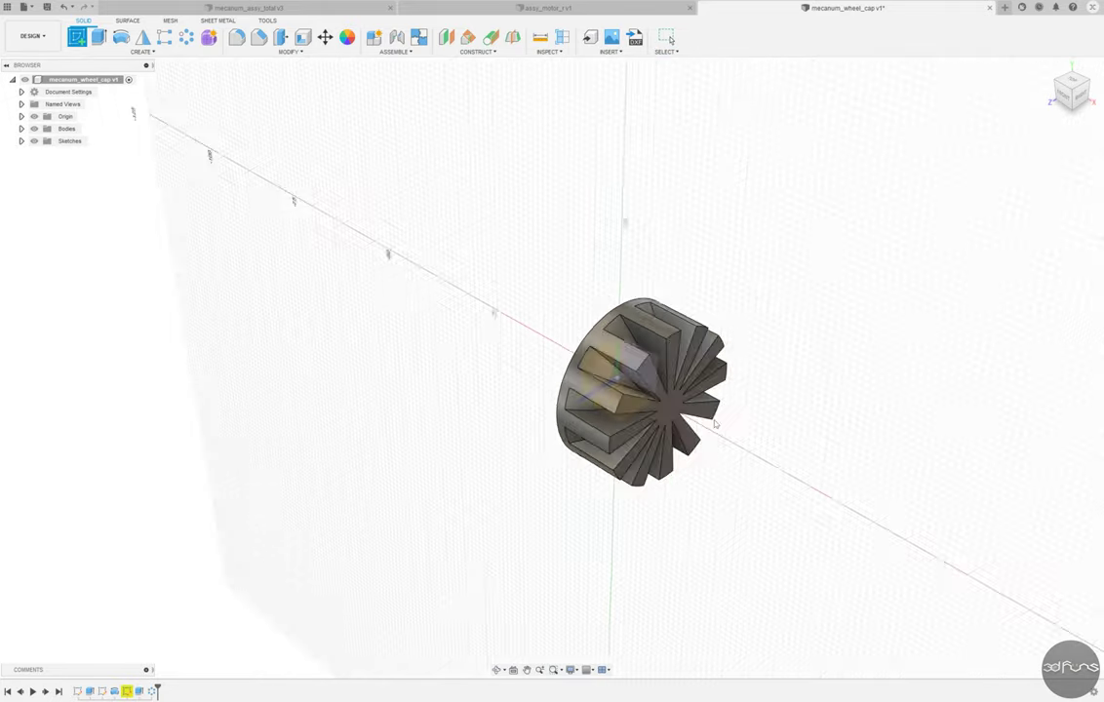
click(746, 400)
key(a)
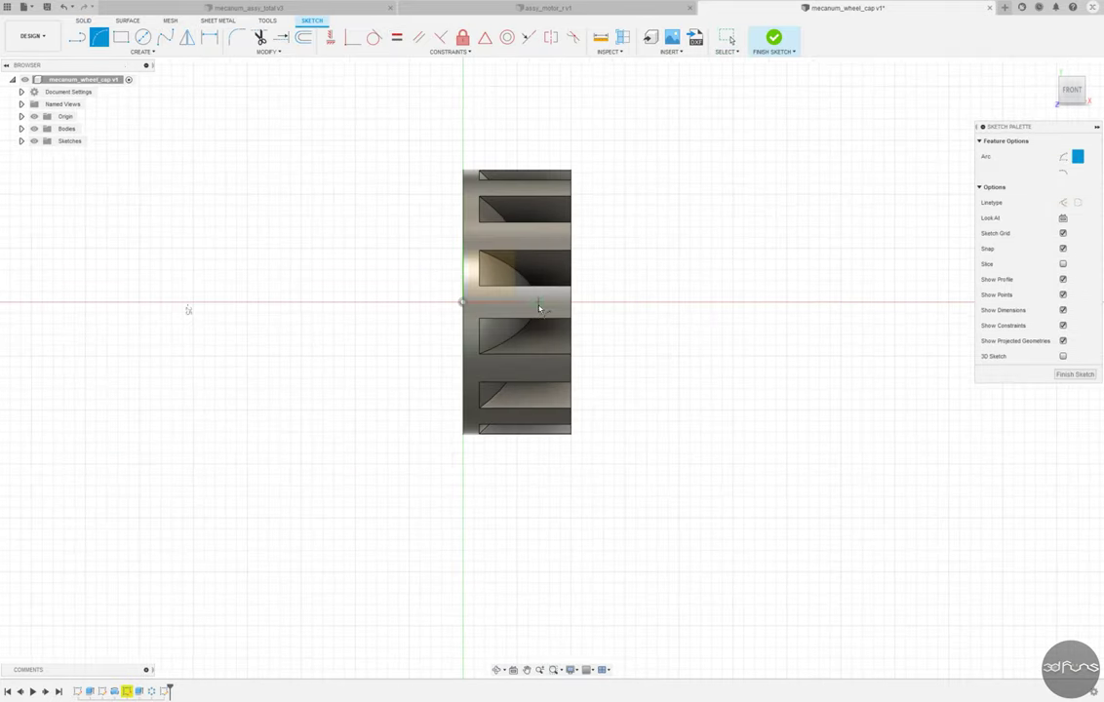
click(464, 476)
click(528, 397)
key(l)
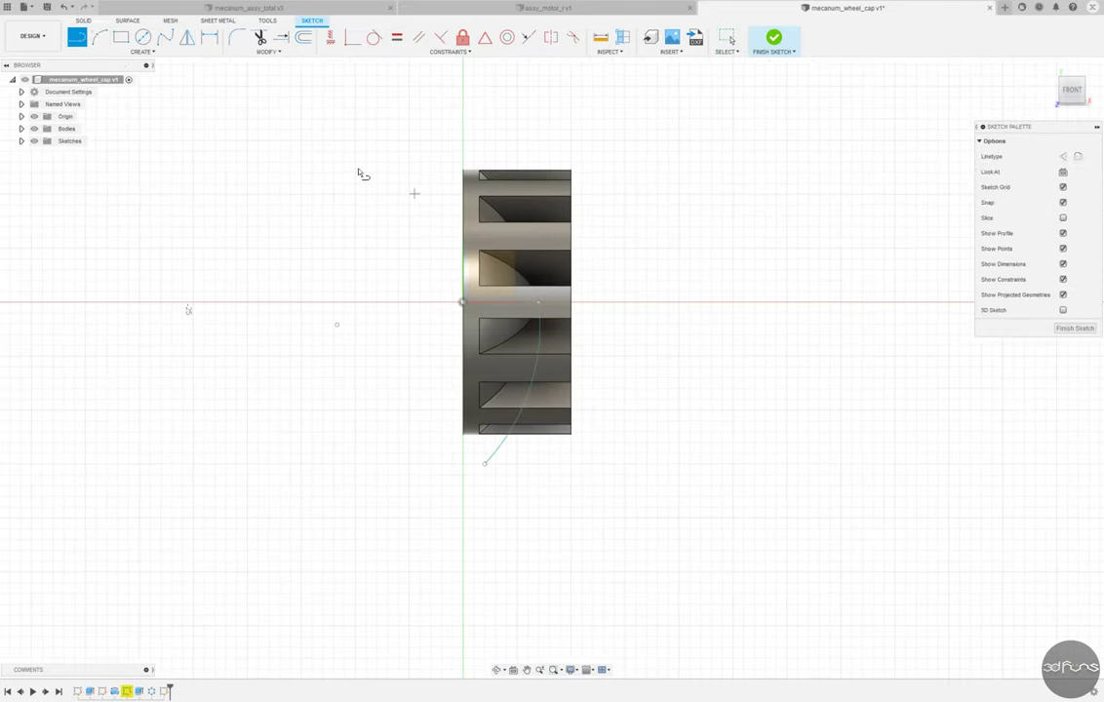
click(577, 305)
click(571, 476)
click(485, 464)
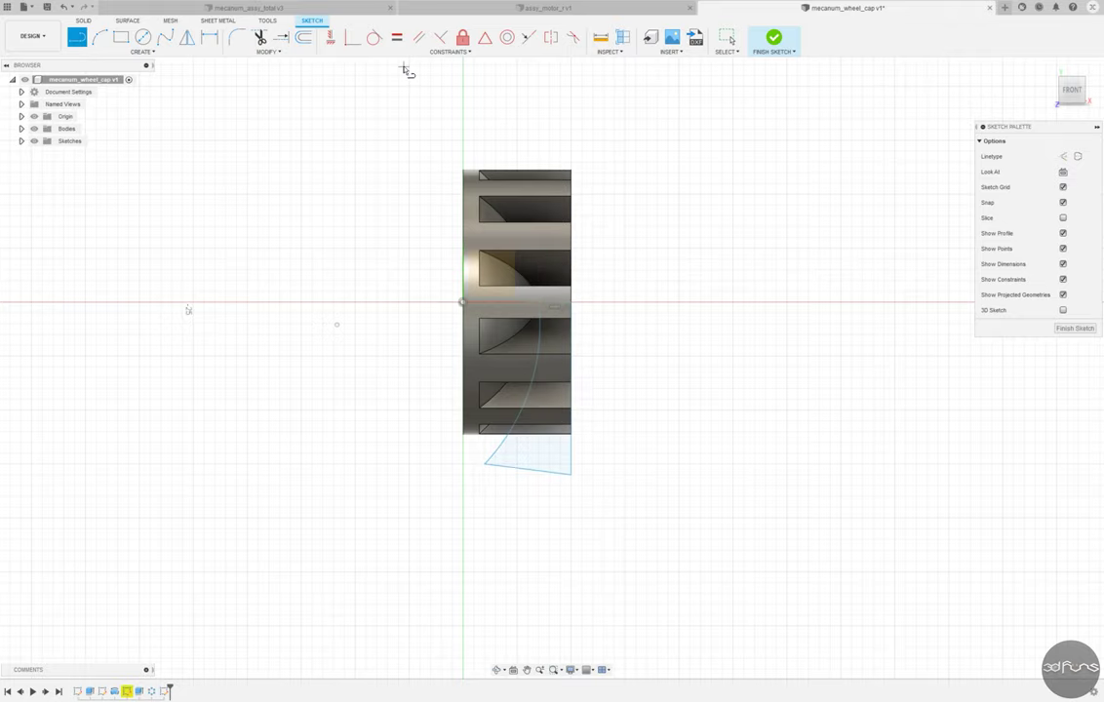
key(Escape)
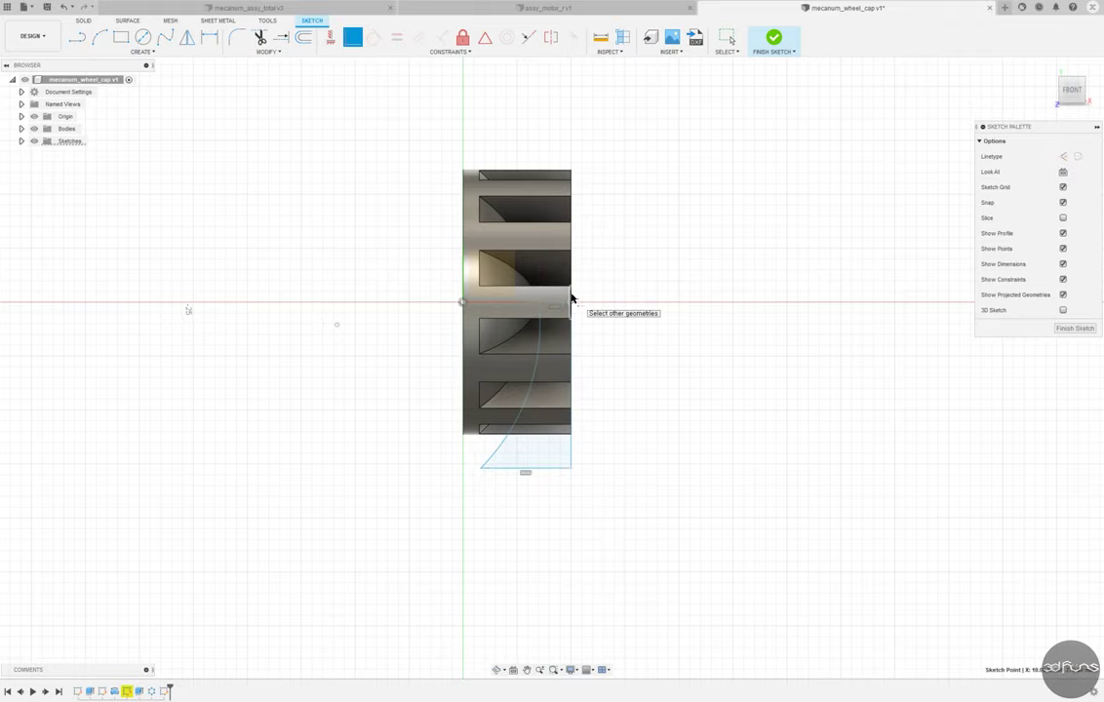
- Begin dimensioning the profile's horizontal line, undoing an accidental profile change
scroll(616, 347, up, 1)
scroll(616, 347, up, 1)
click(518, 289)
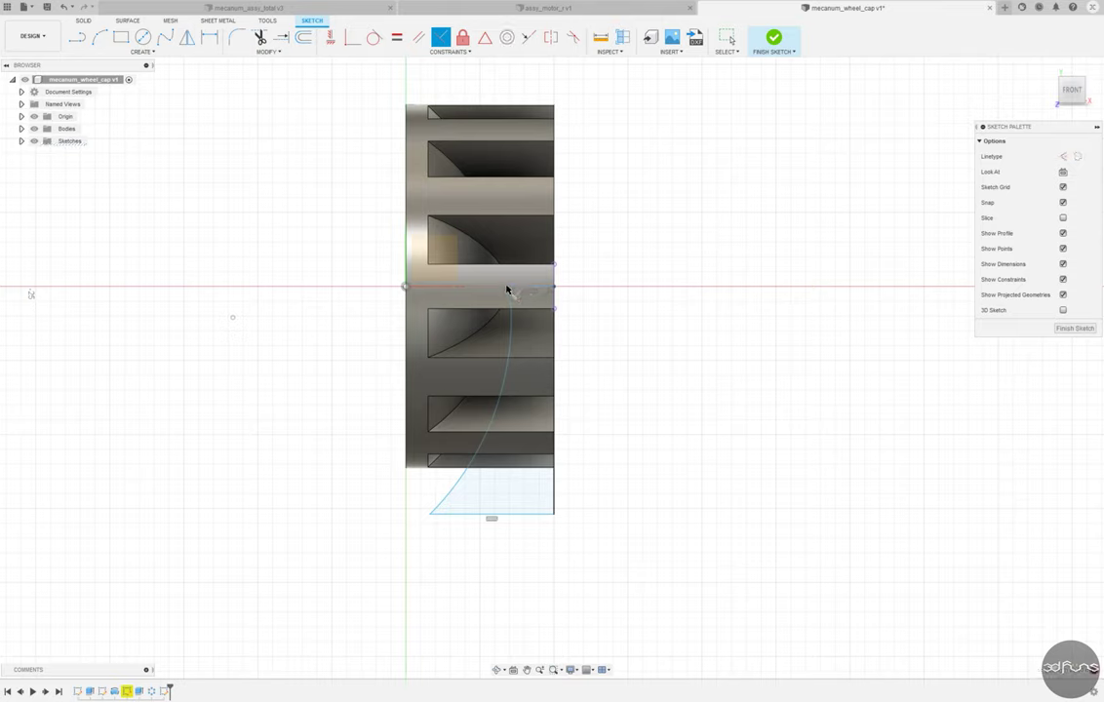
key(d)
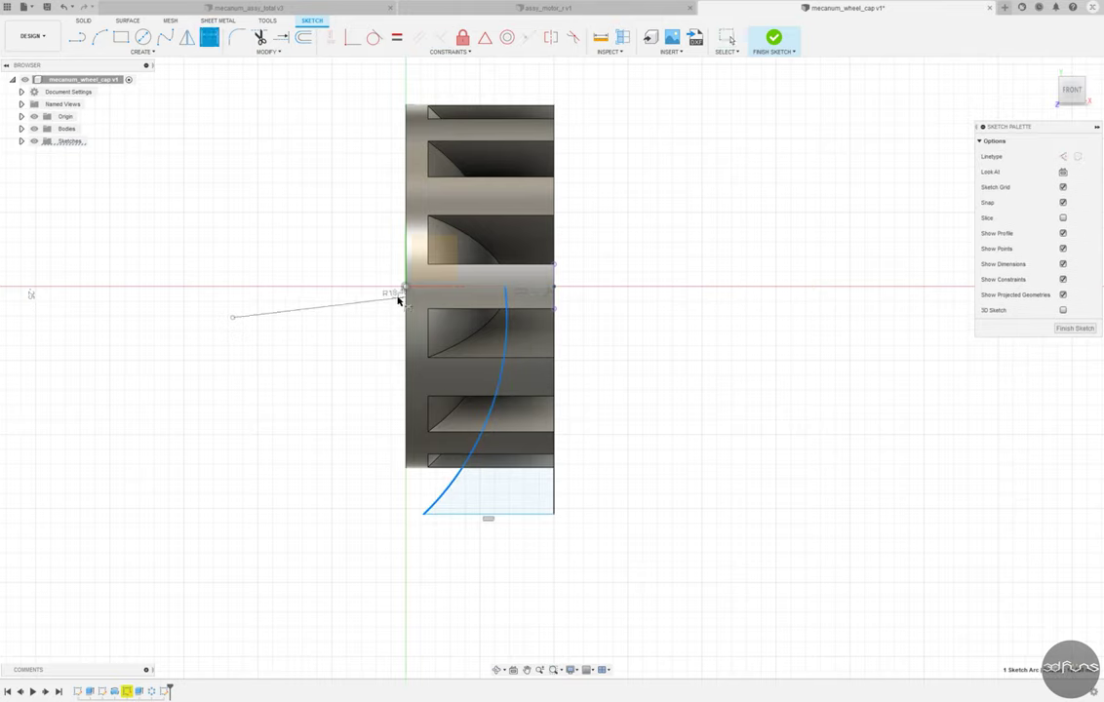
click(407, 290)
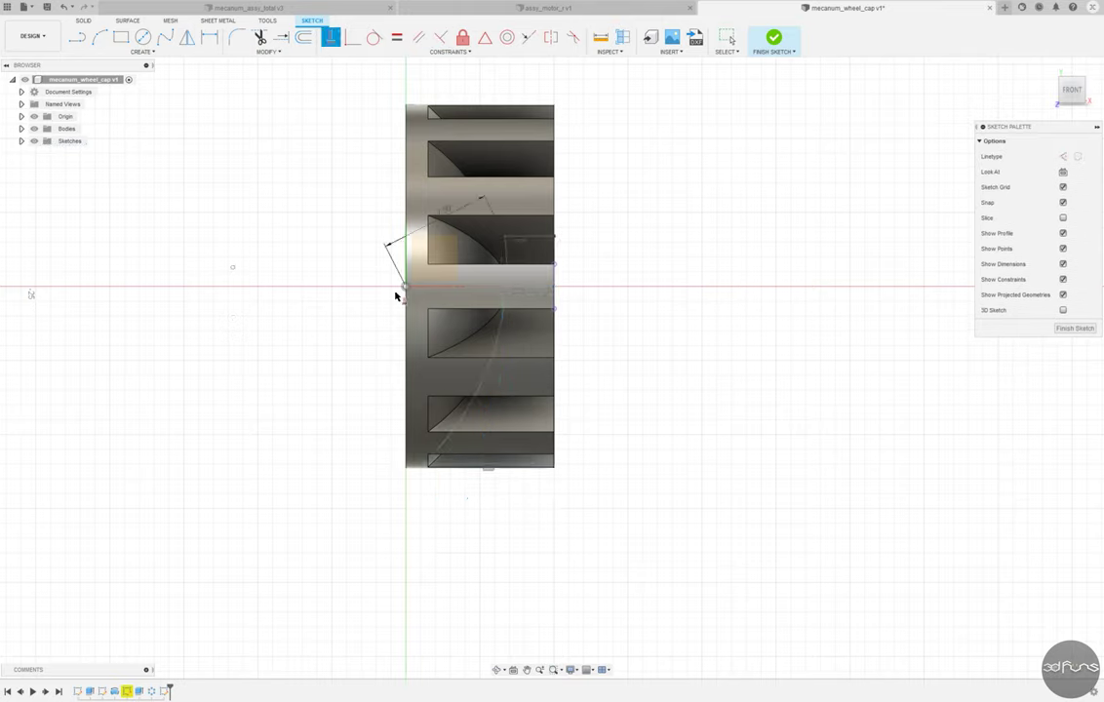
key(ctrl+z)
key(ctrl+z)
- Dimension the profile height to 15 and add a dimension to the curve
key(d)
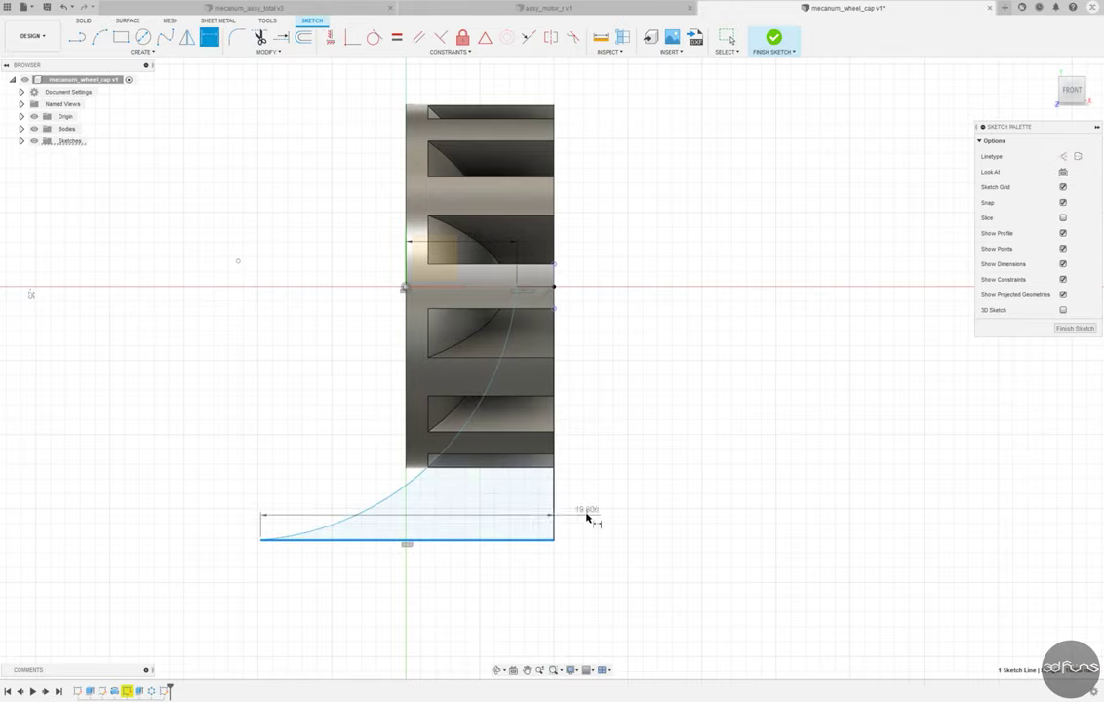
click(555, 504)
click(636, 463)
text(15)
key(Return)
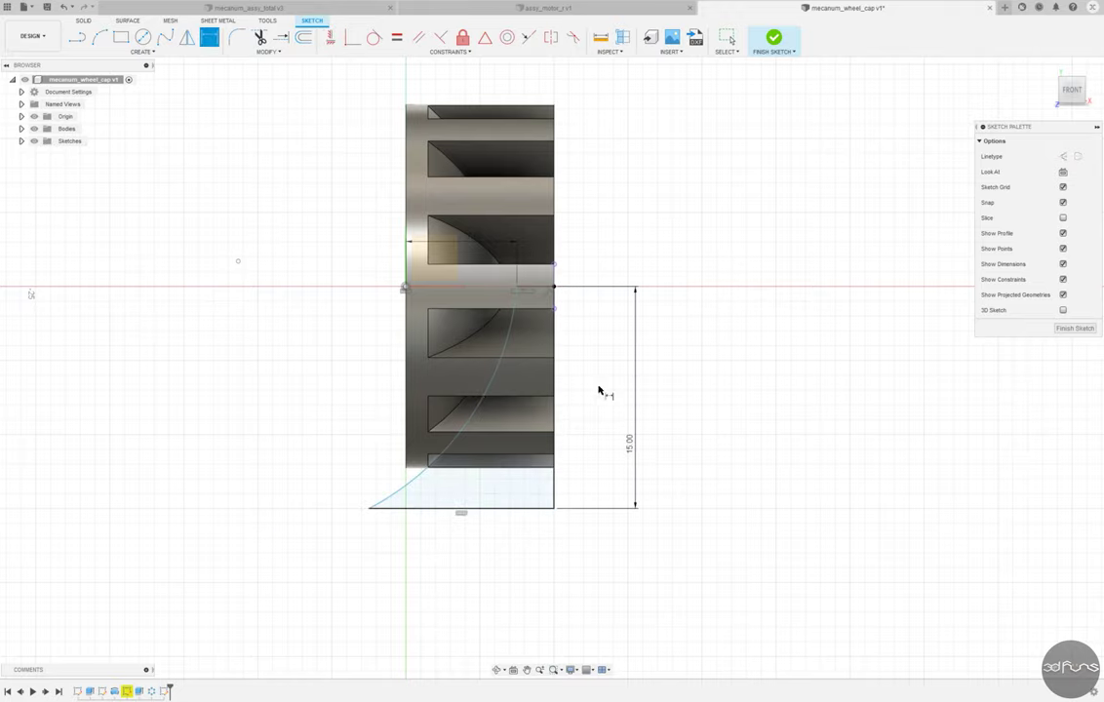
scroll(371, 429, up, 1)
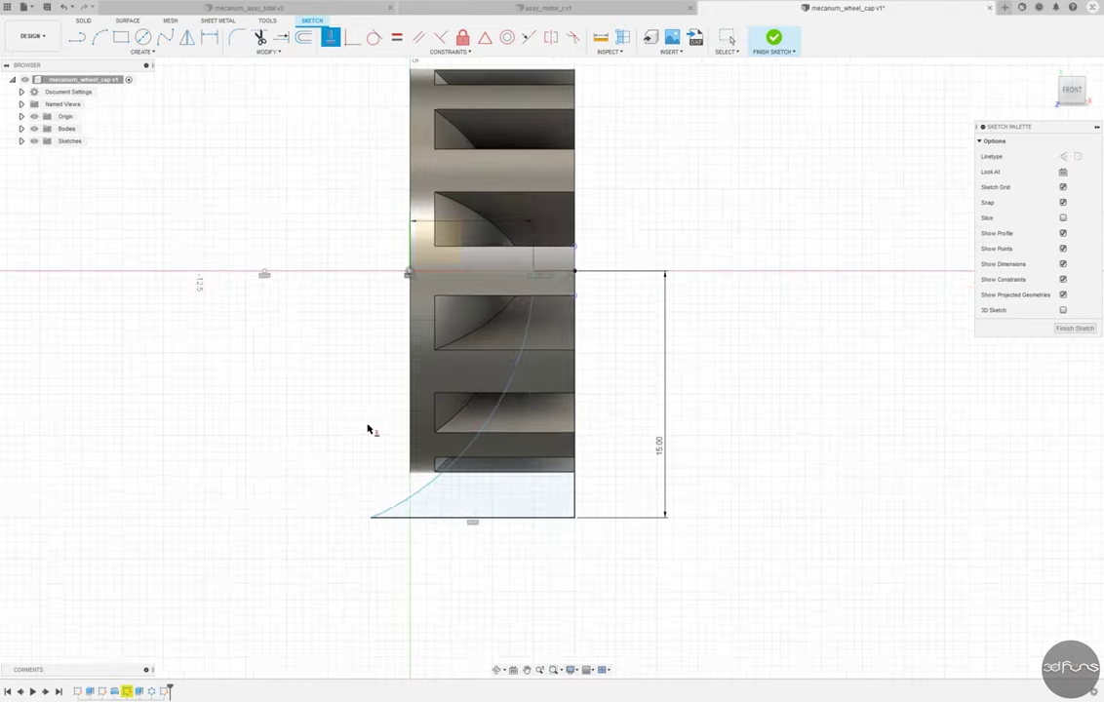
click(520, 358)
click(547, 380)
key(Return)
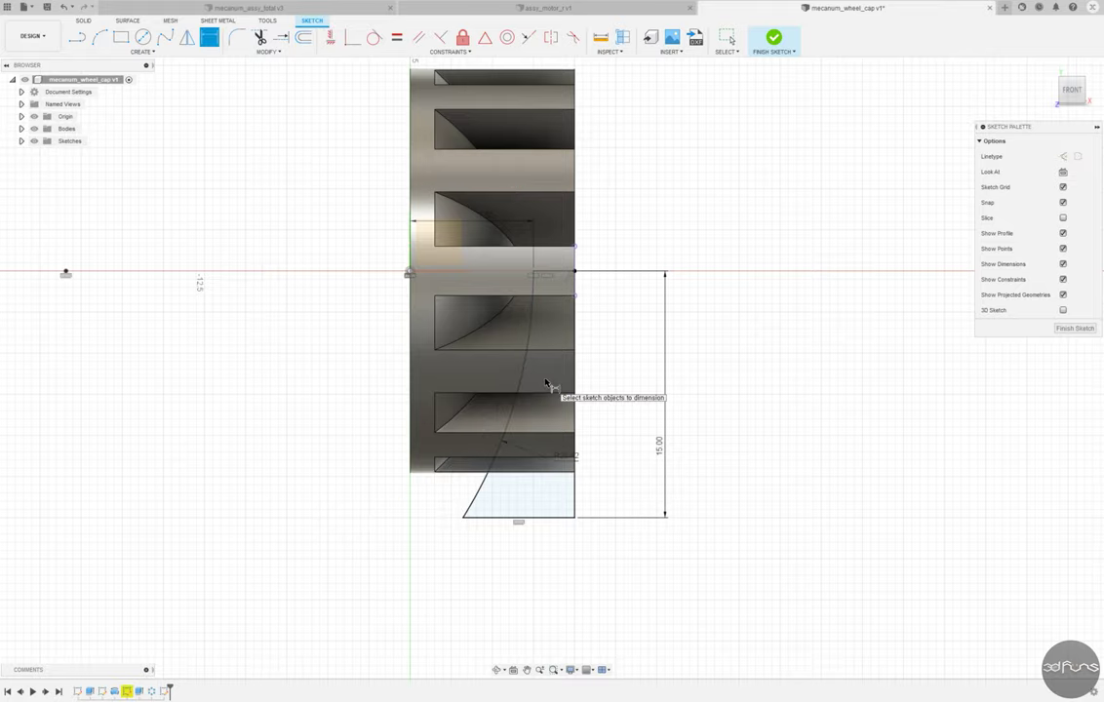
key(Escape)
- Finish the sketch and revolve-cut the profile 360° about the cap's axis
click(777, 51)
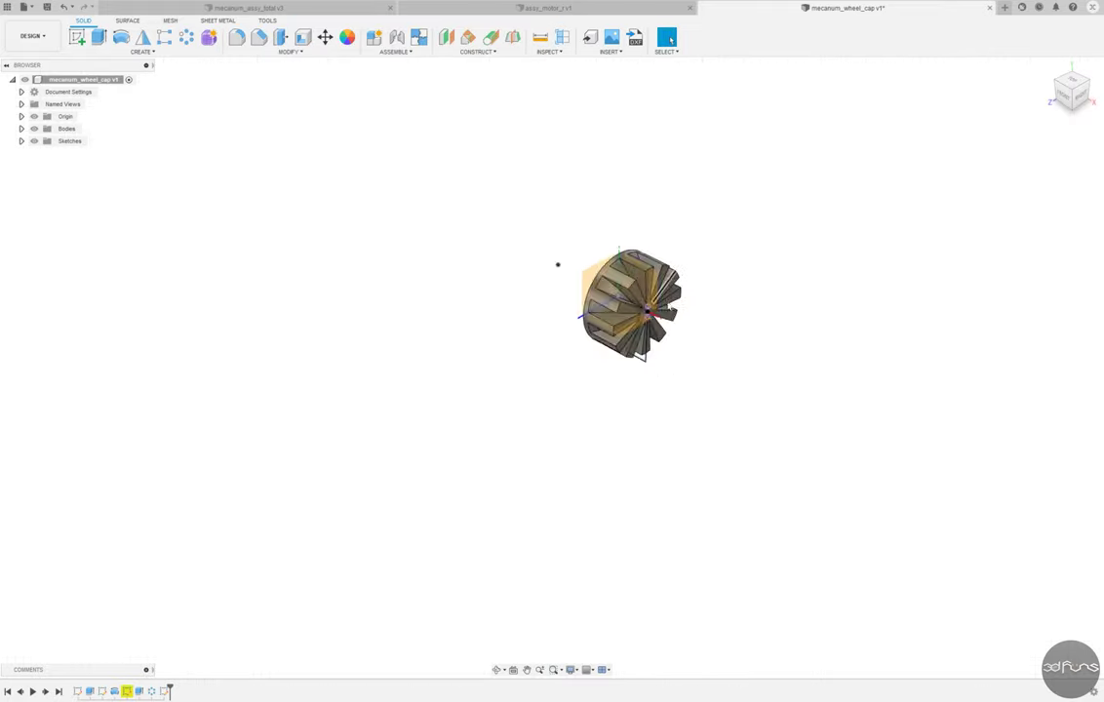
click(121, 37)
click(834, 337)
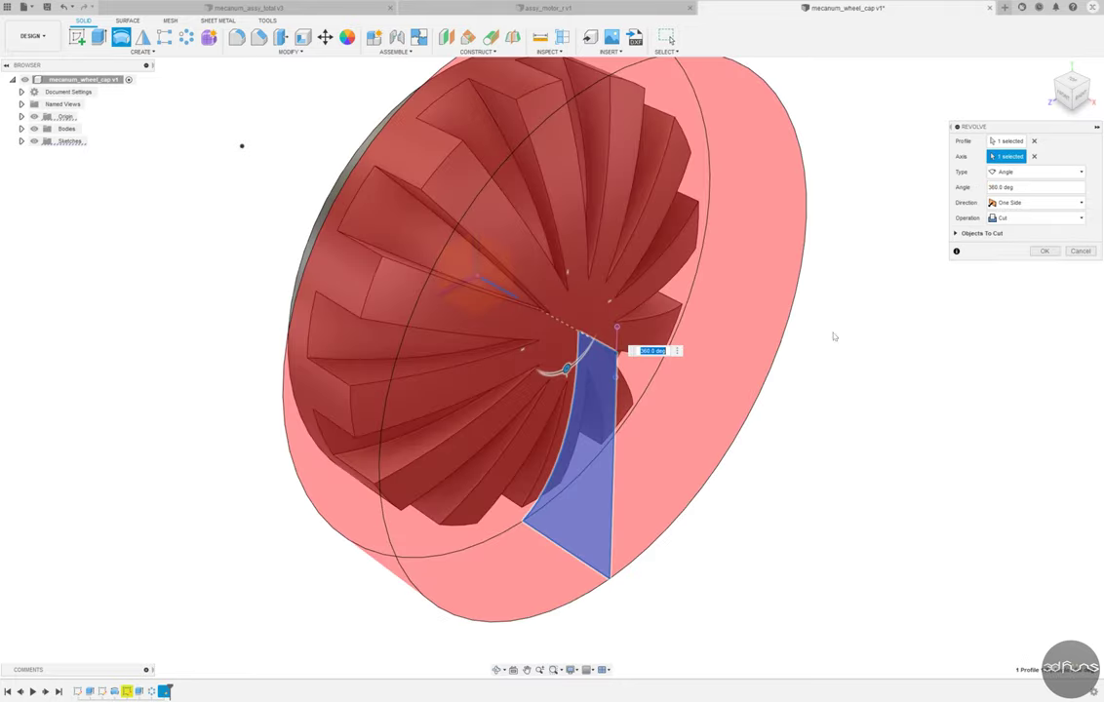
click(1041, 252)
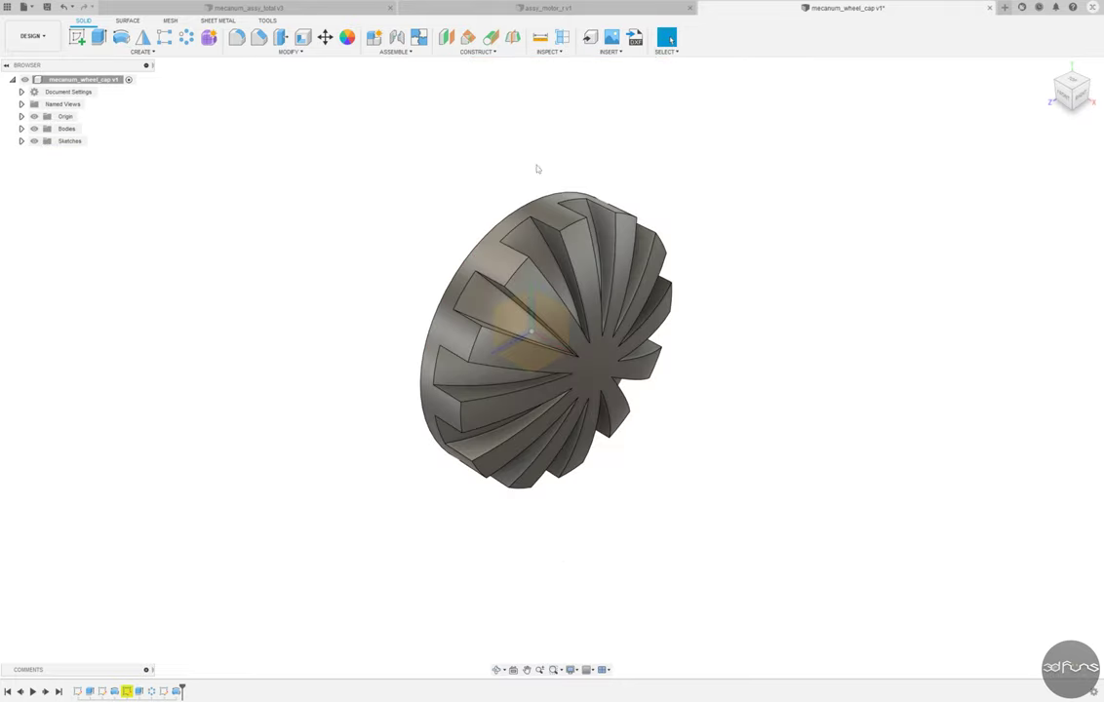
click(77, 37)
- Sketch a centred circle of diameter 12 on the cap's flat face
click(538, 345)
key(c)
click(505, 325)
text(12)
key(Return)
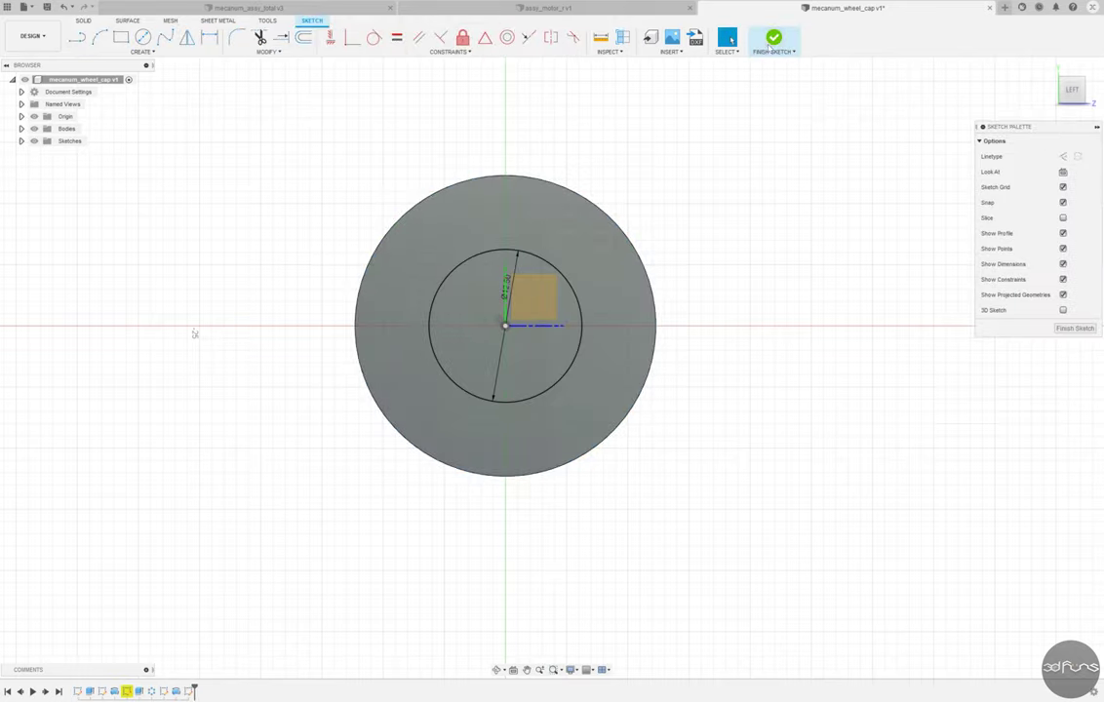
click(772, 39)
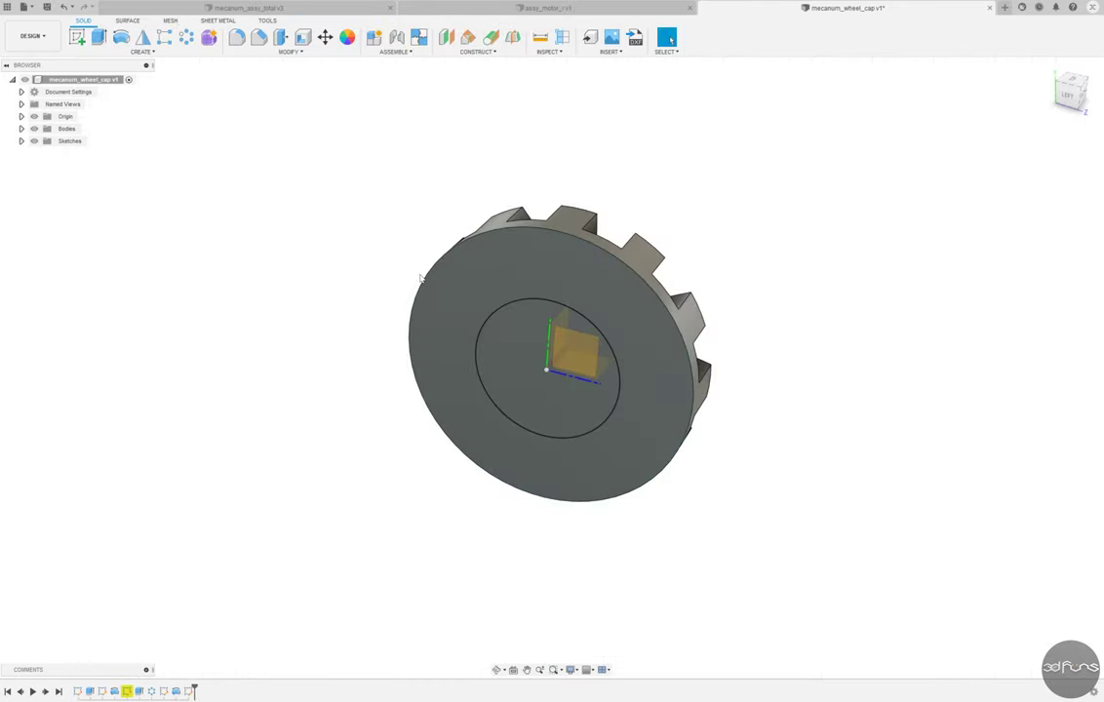
- Extrude-cut the circle into the cap as a recessed centre pocket
key(e)
click(502, 331)
drag(572, 365, 573, 357)
key(Return)
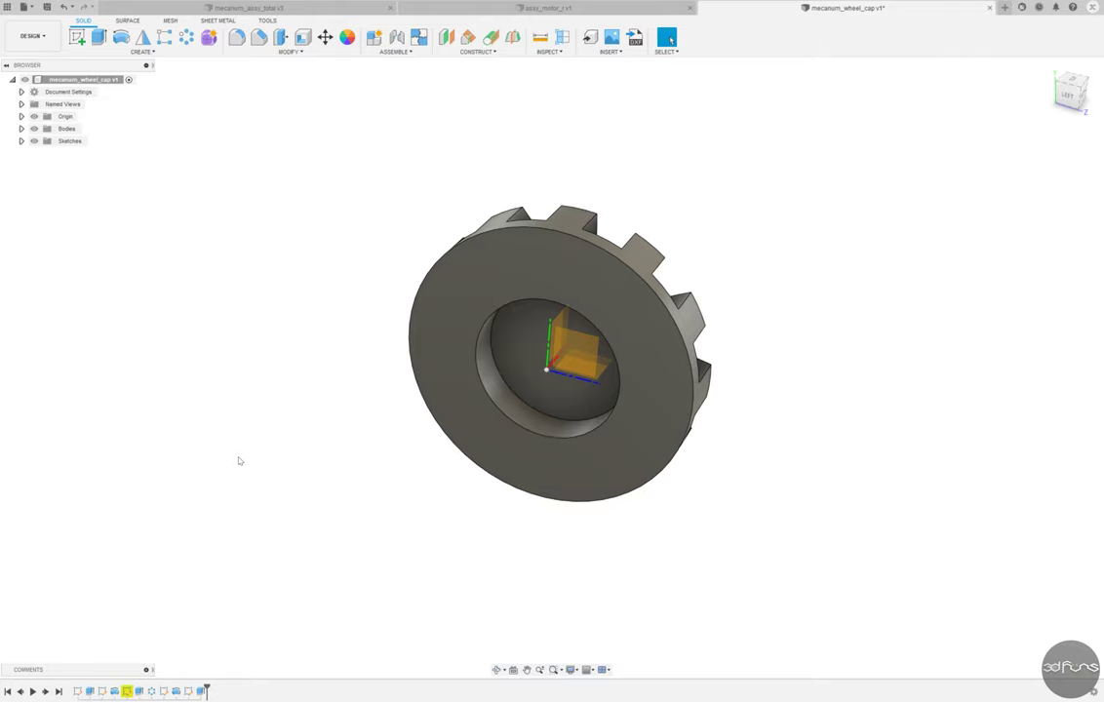
click(77, 37)
click(604, 304)
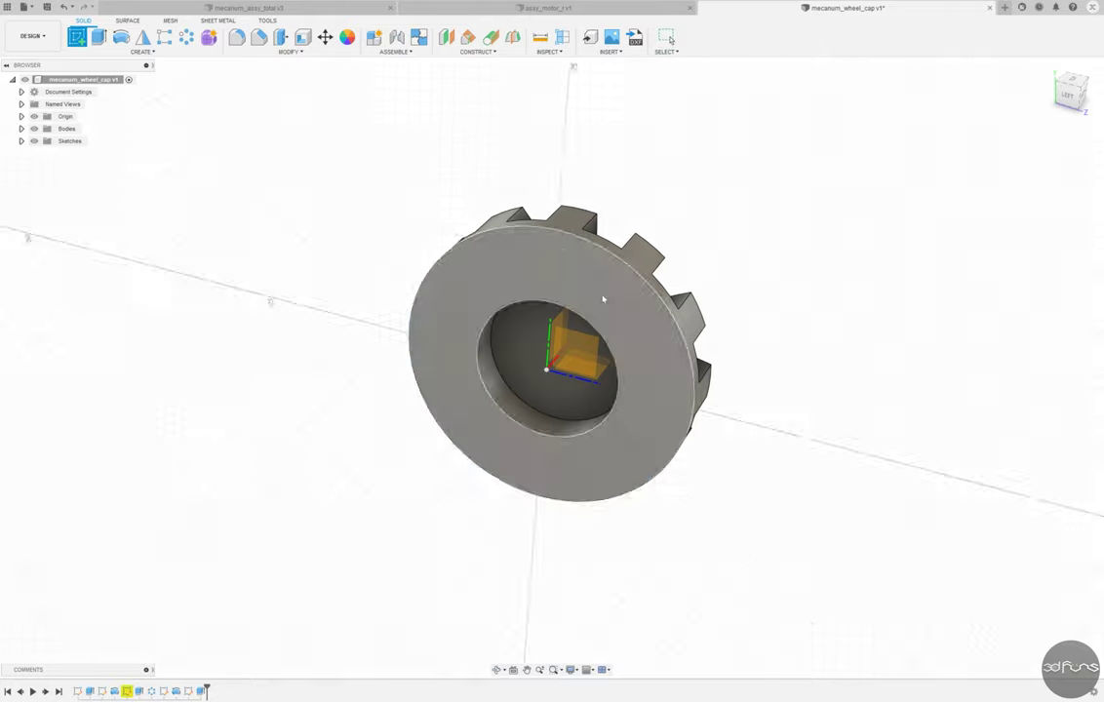
- Sketch a large guide circle inside the rim and two small circles on it
key(c)
click(488, 456)
click(521, 326)
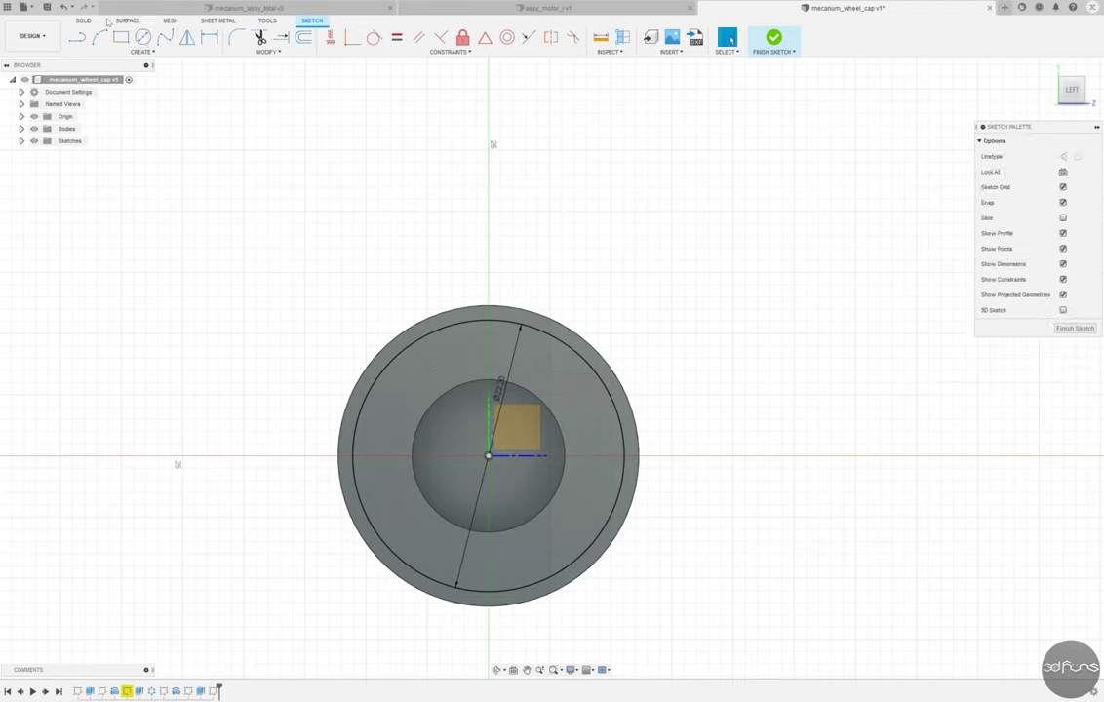
click(488, 318)
click(501, 286)
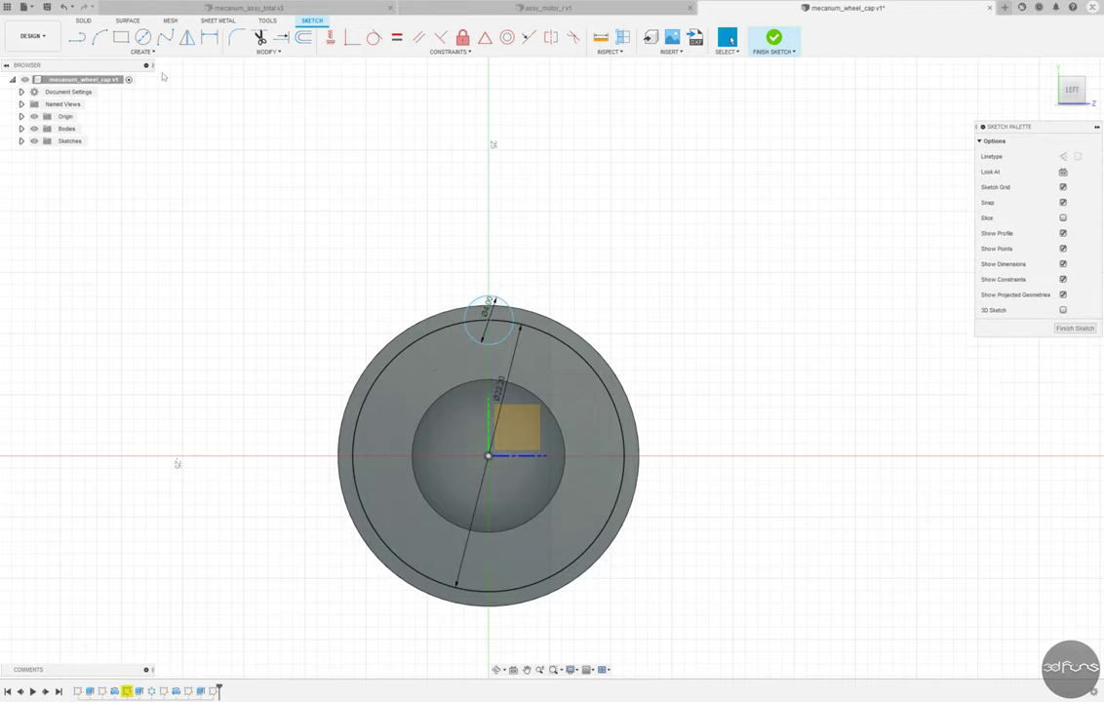
click(625, 456)
click(648, 441)
key(Escape)
- Convert the guide circle into construction geometry
scroll(507, 380, up, 2)
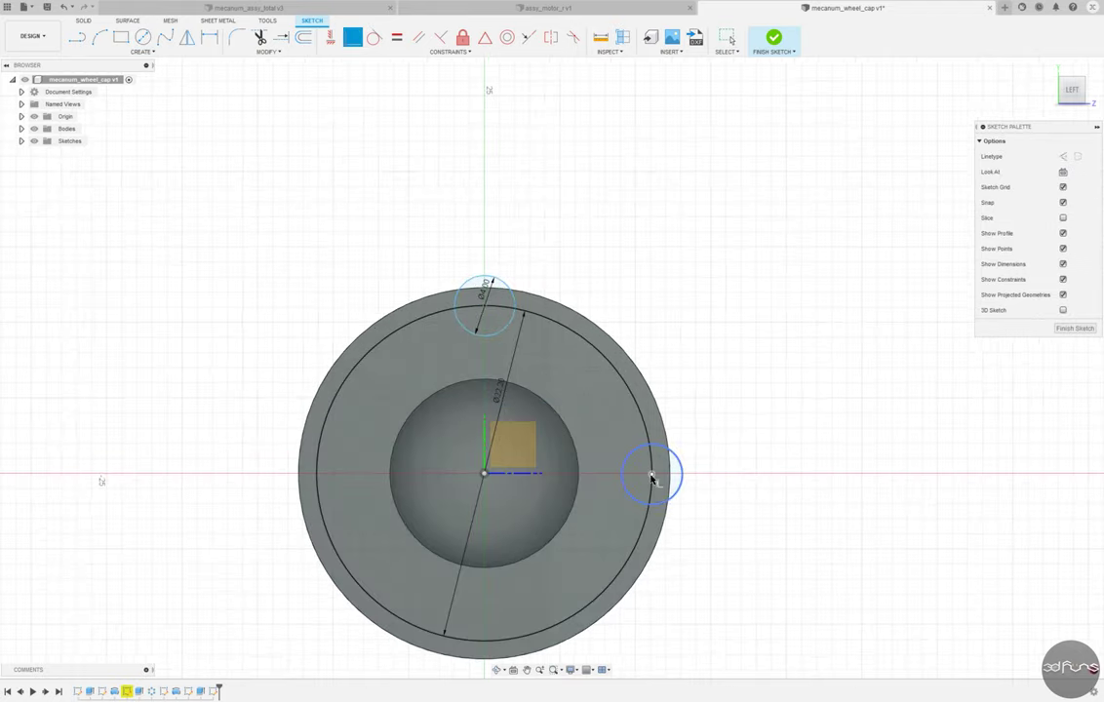
click(330, 37)
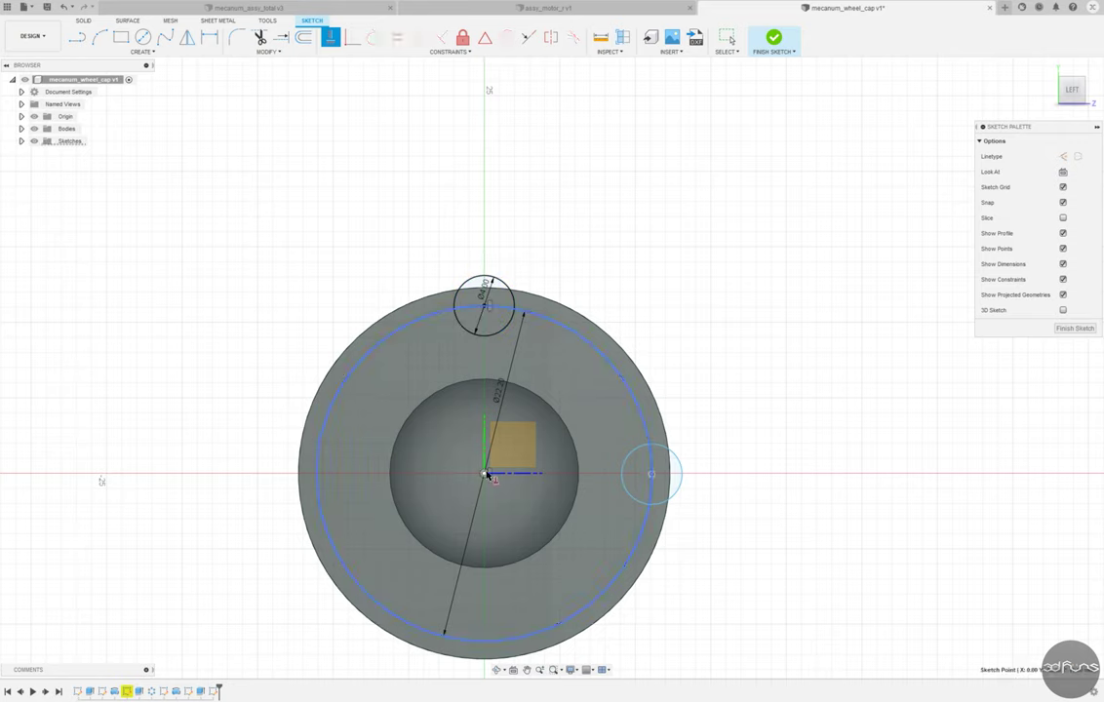
click(574, 333)
key(x)
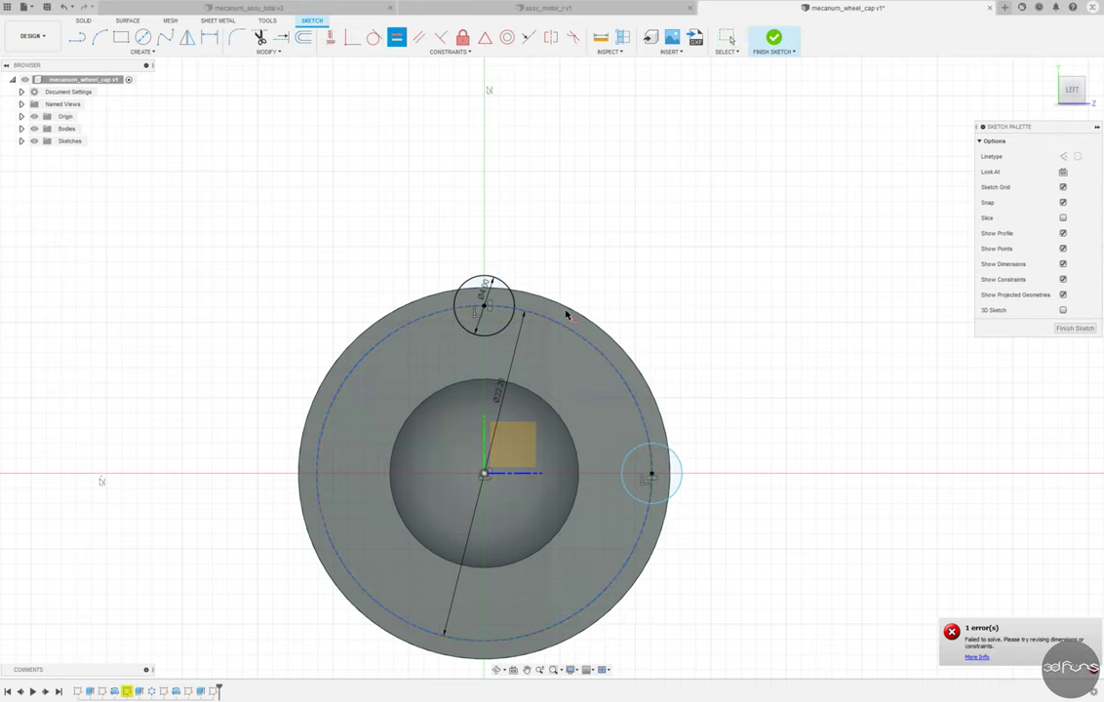
- Mirror the top circle across the horizontal axis and the right circle across the vertical axis
click(456, 301)
click(187, 37)
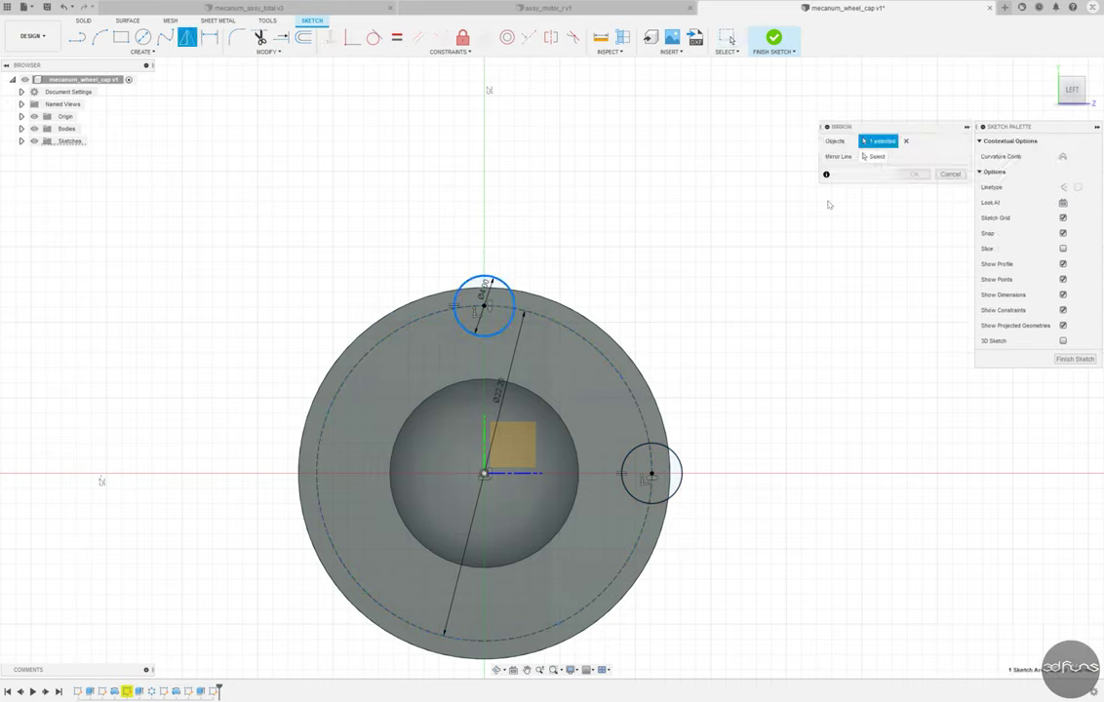
click(741, 473)
key(Return)
click(187, 37)
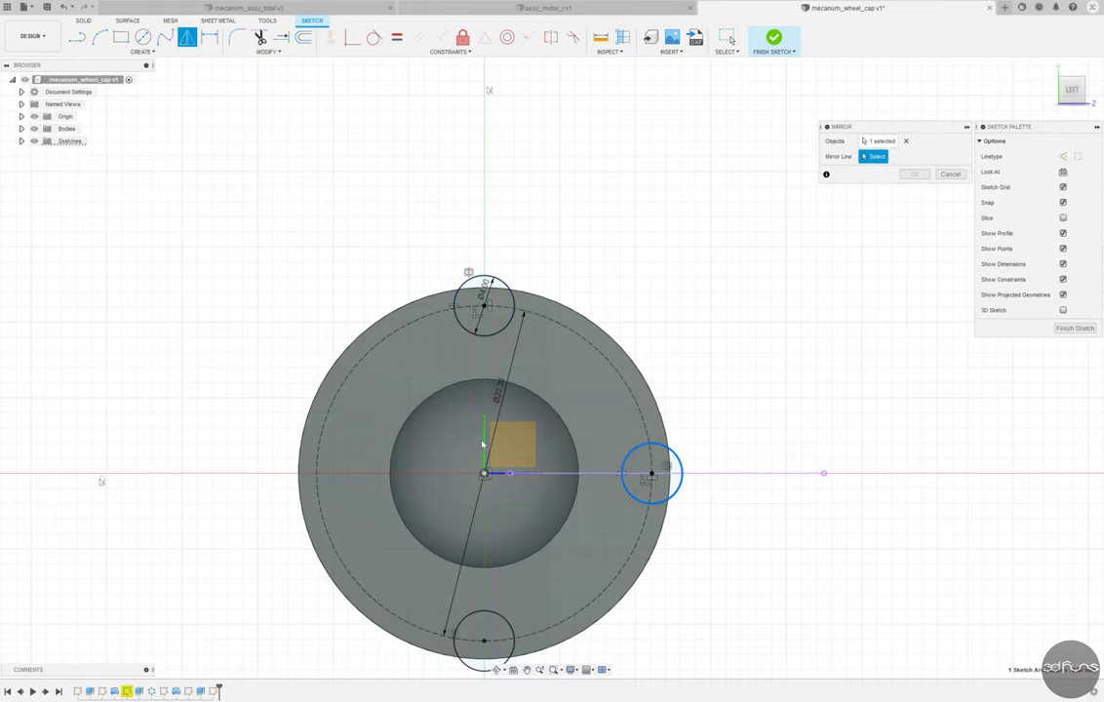
click(914, 175)
click(773, 37)
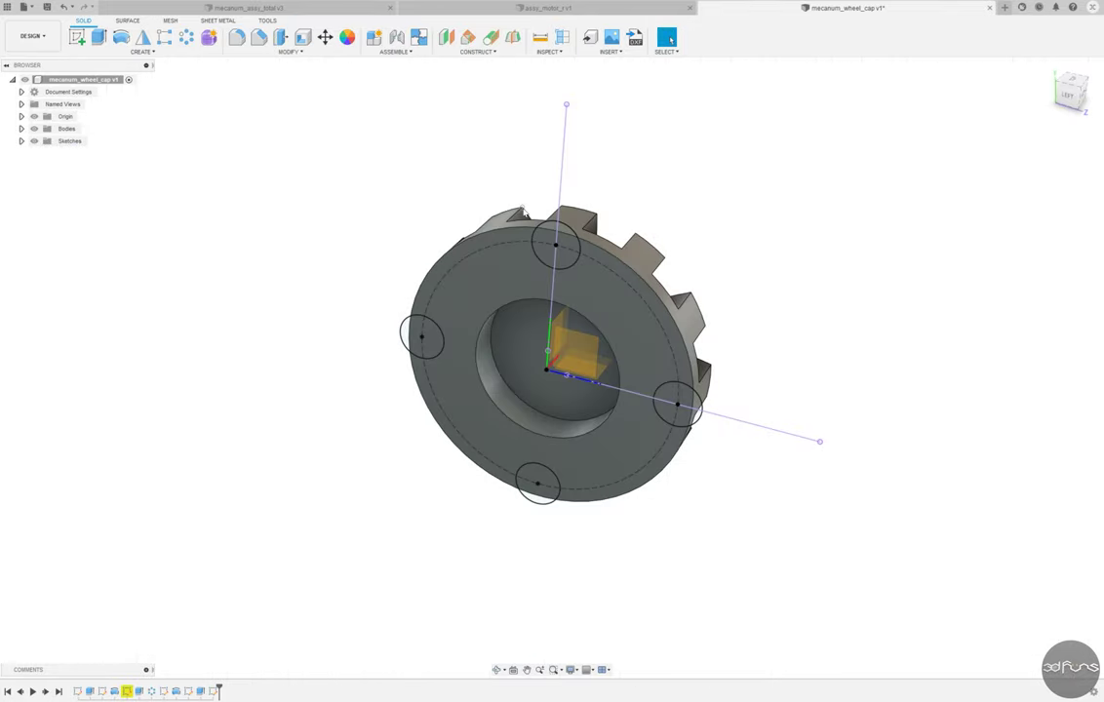
- Extrude the top, left, bottom and right rim circles To Object up to the cap face
click(98, 37)
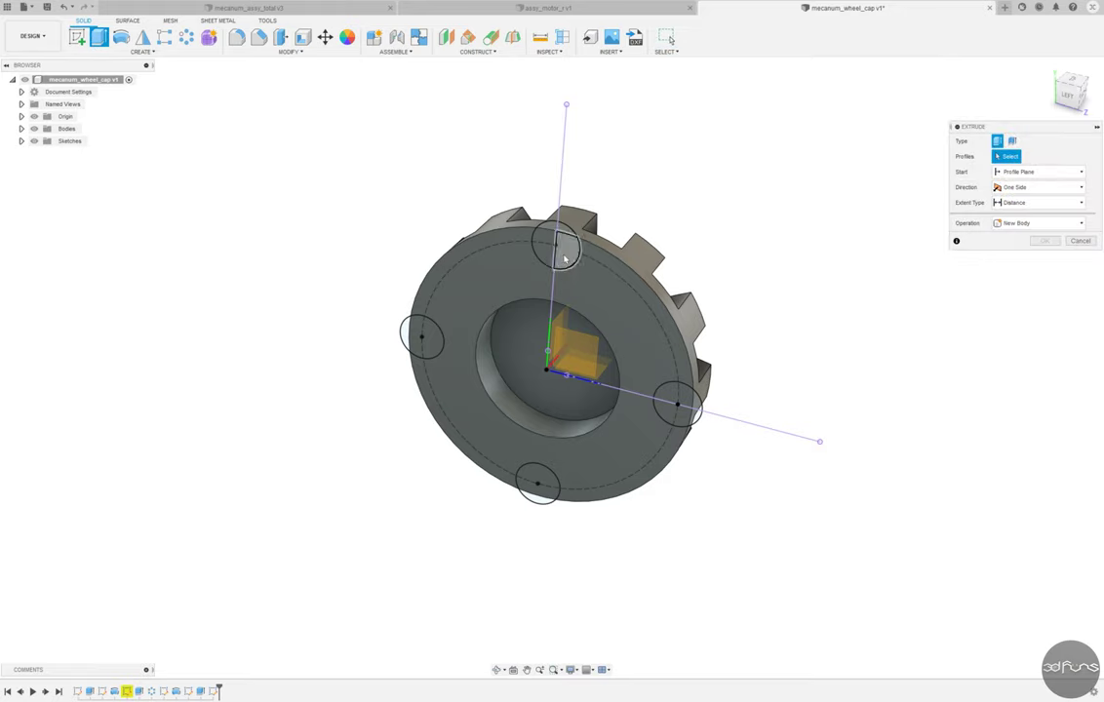
click(535, 214)
click(349, 384)
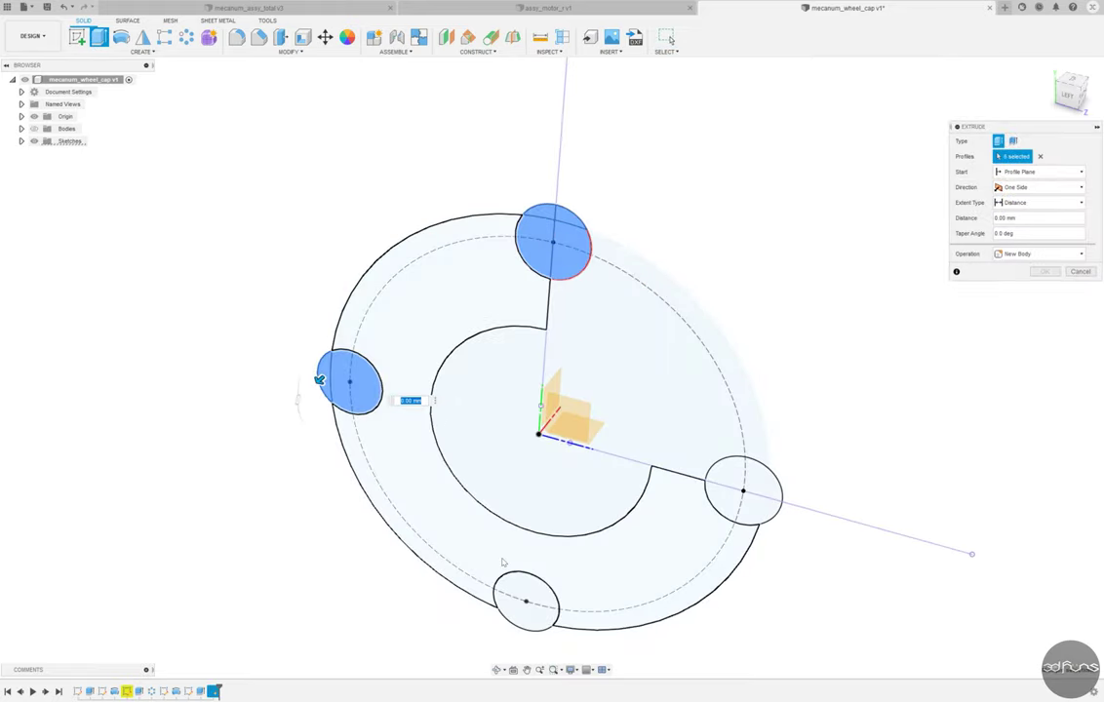
click(524, 600)
click(770, 493)
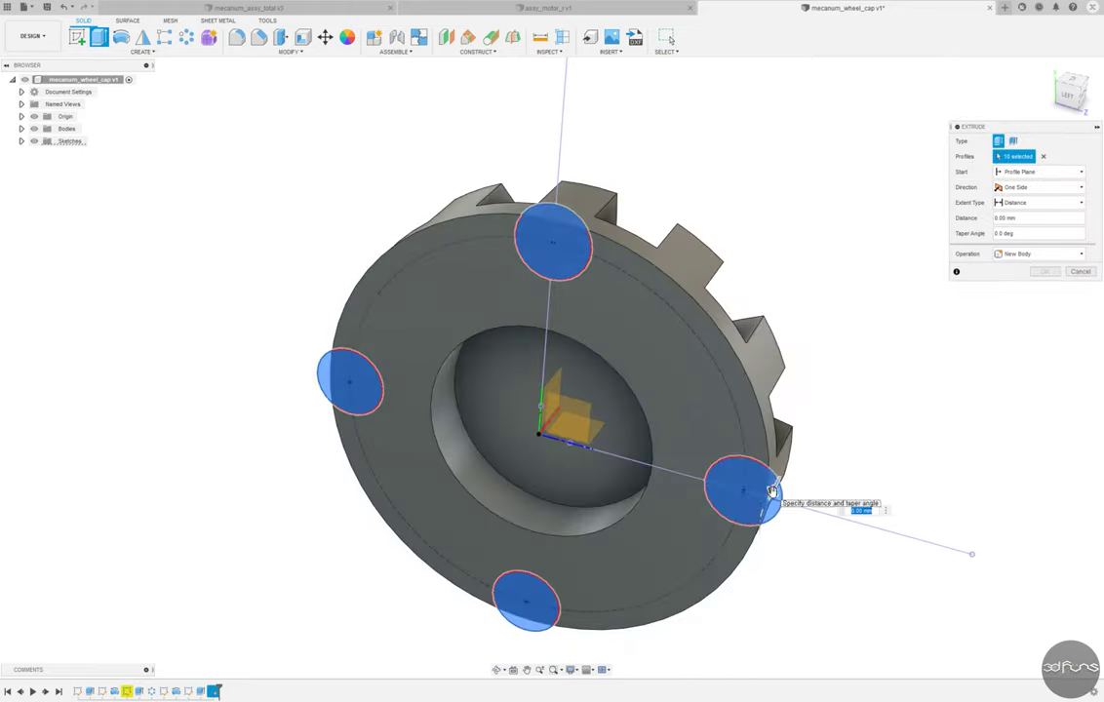
click(1039, 202)
click(1014, 216)
mouse_move(741, 293)
shift+middle_down()
mouse_move(607, 231)
mouse_move(527, 162)
shift+middle_up()
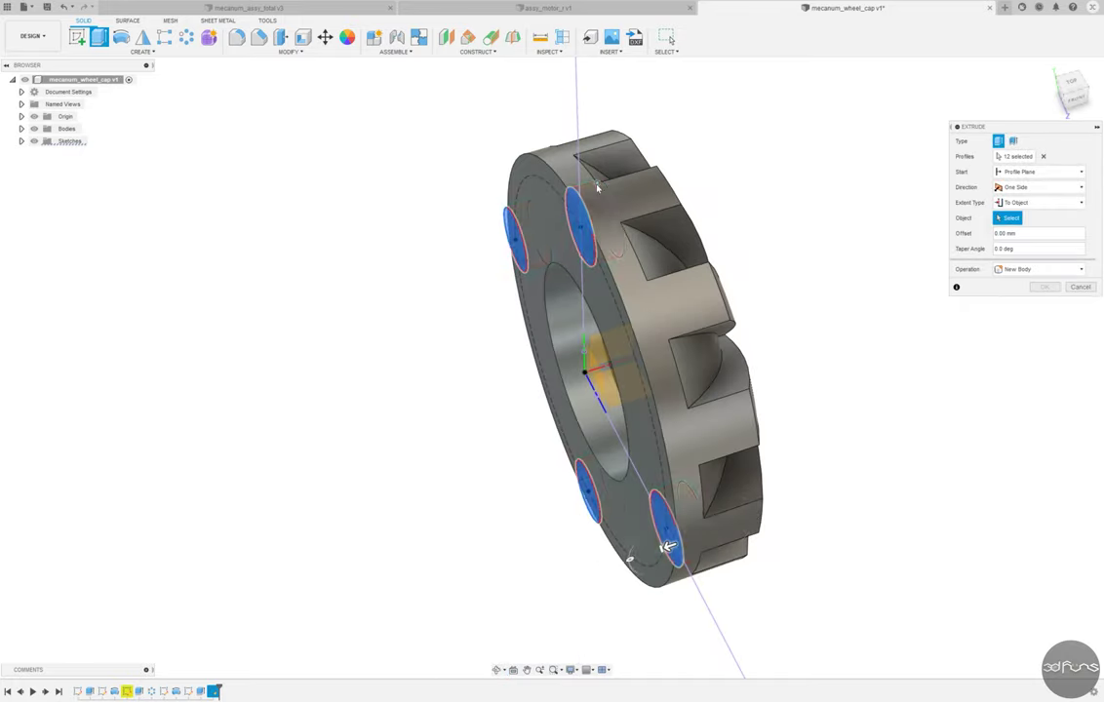
click(527, 162)
key(Return)
mouse_move(459, 351)
shift+middle_down()
mouse_move(403, 391)
mouse_move(254, 378)
shift+middle_up()
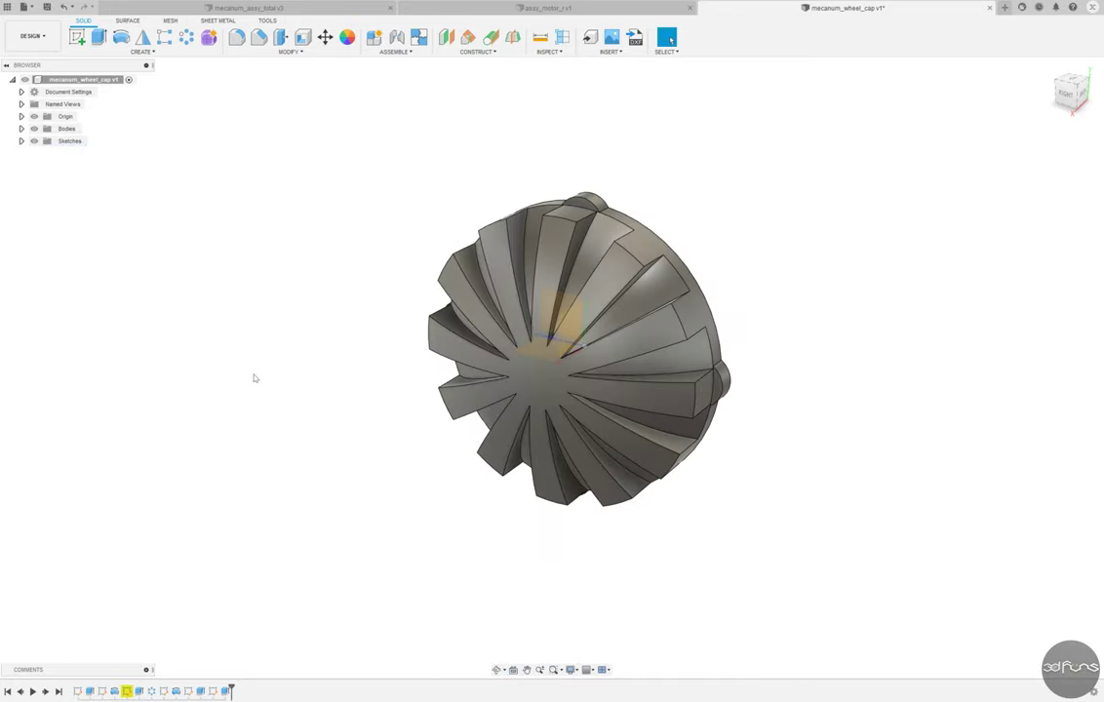
- Sketch a centre circle on the cap's back plane and extrude-cut it through the cap
mouse_move(283, 666)
shift+middle_down()
mouse_move(1033, 165)
mouse_move(865, 309)
mouse_move(824, 313)
mouse_move(273, 160)
shift+middle_up()
click(77, 37)
click(561, 362)
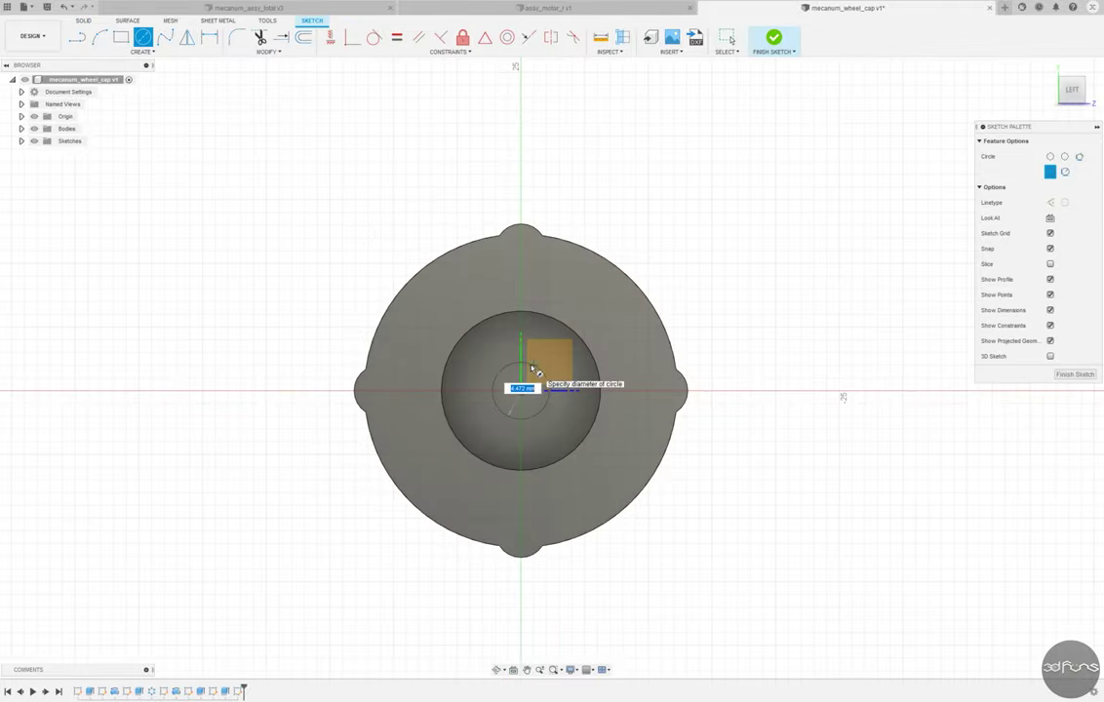
click(532, 368)
shift+middle_drag(548, 326, 683, 244)
key(e)
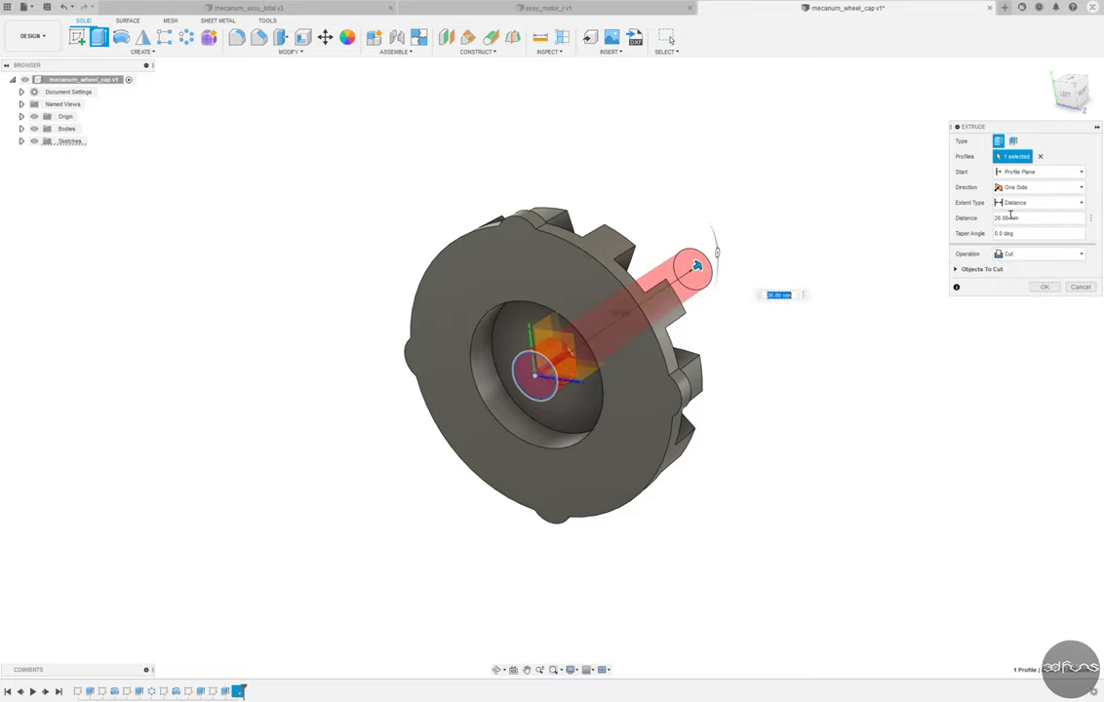
click(1043, 287)
shift+middle_drag(1044, 287, 776, 289)
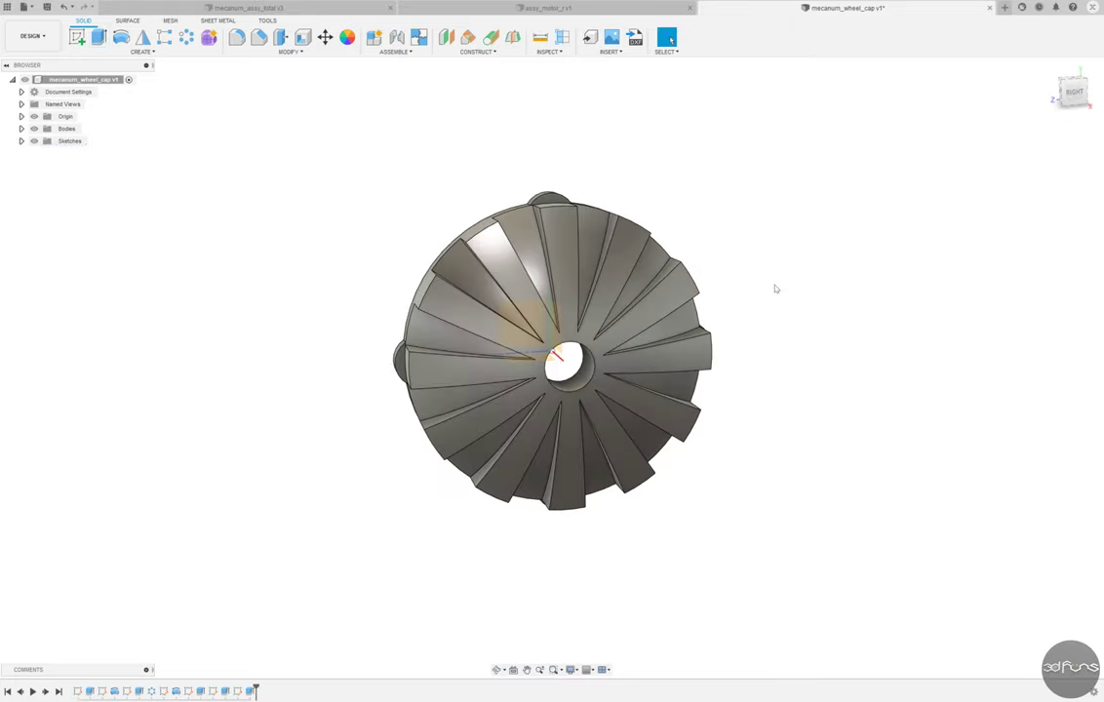
- Cancel a chamfer and orbit to a side-on view of the cap
click(408, 39)
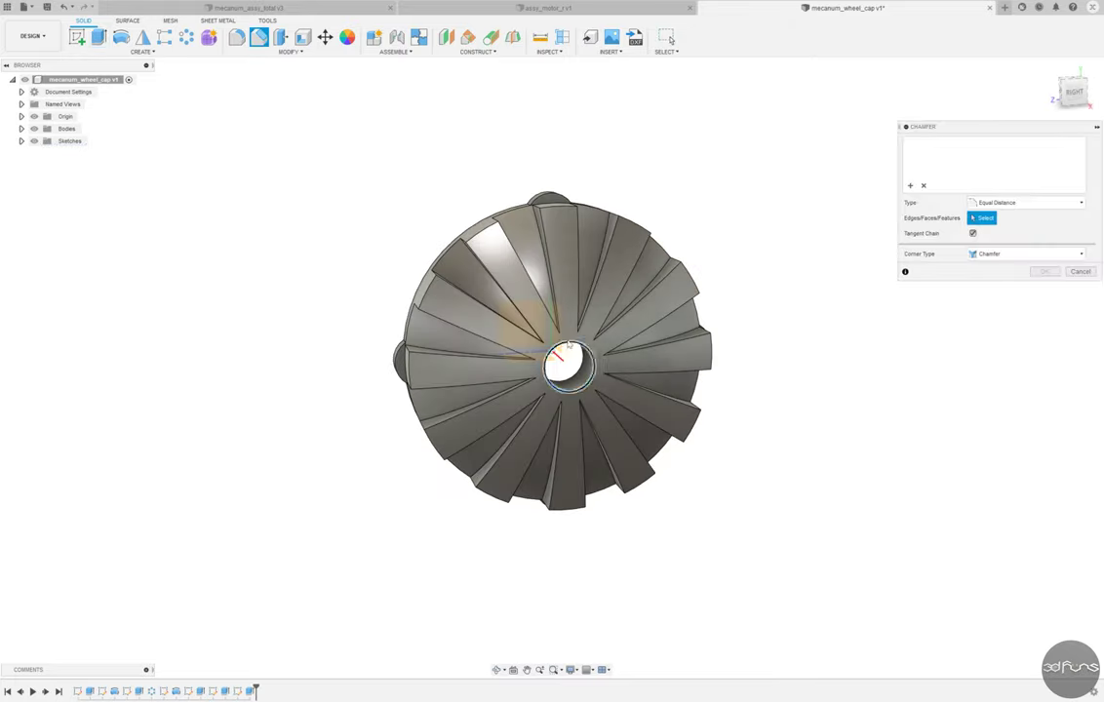
key(Escape)
shift+middle_drag(547, 410, 546, 312)
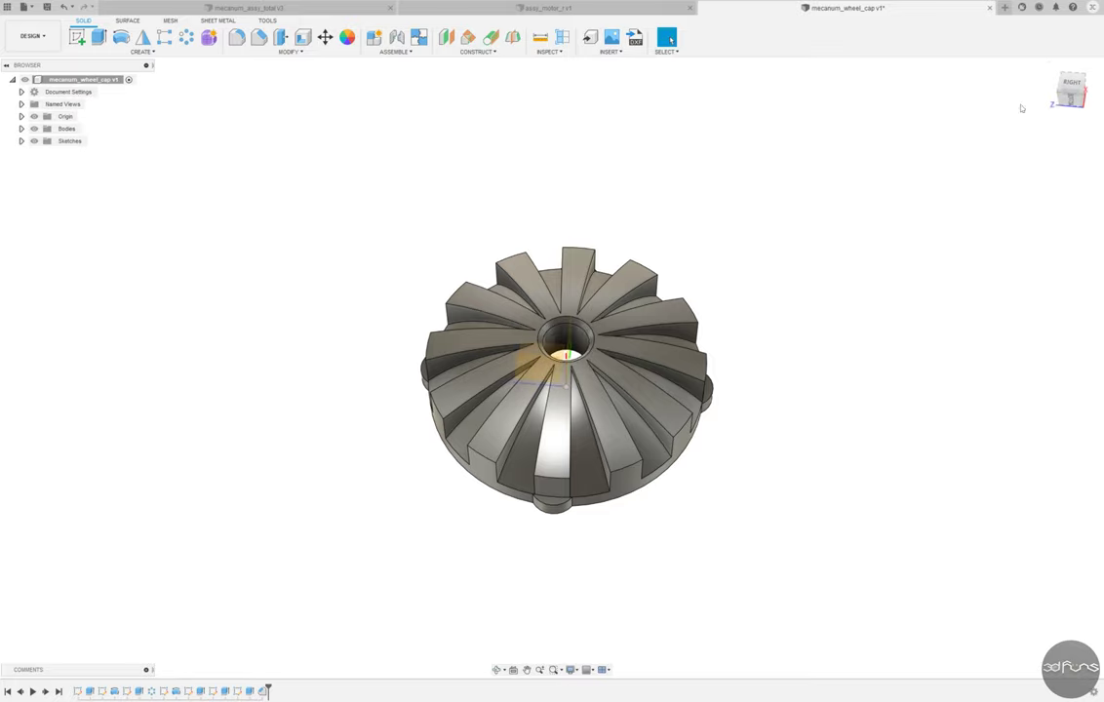
shift+middle_drag(565, 342, 576, 422)
- Draw a triangle on the plane through the axis below the cap's lower edge
click(585, 429)
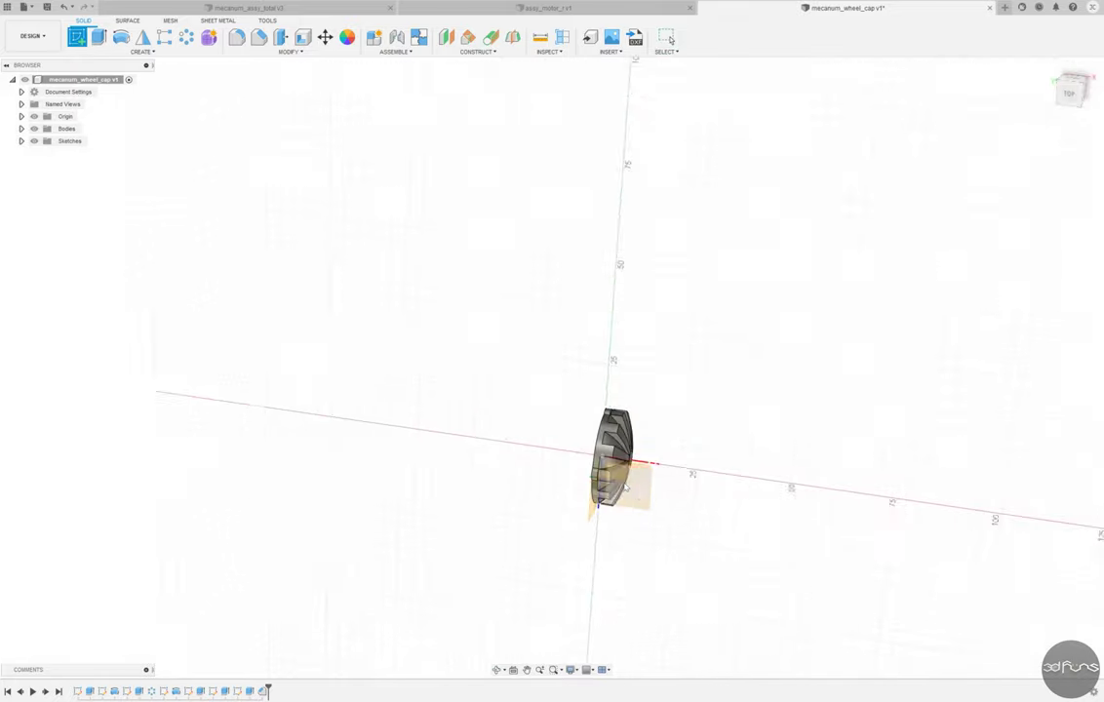
scroll(507, 357, up, 6)
click(77, 38)
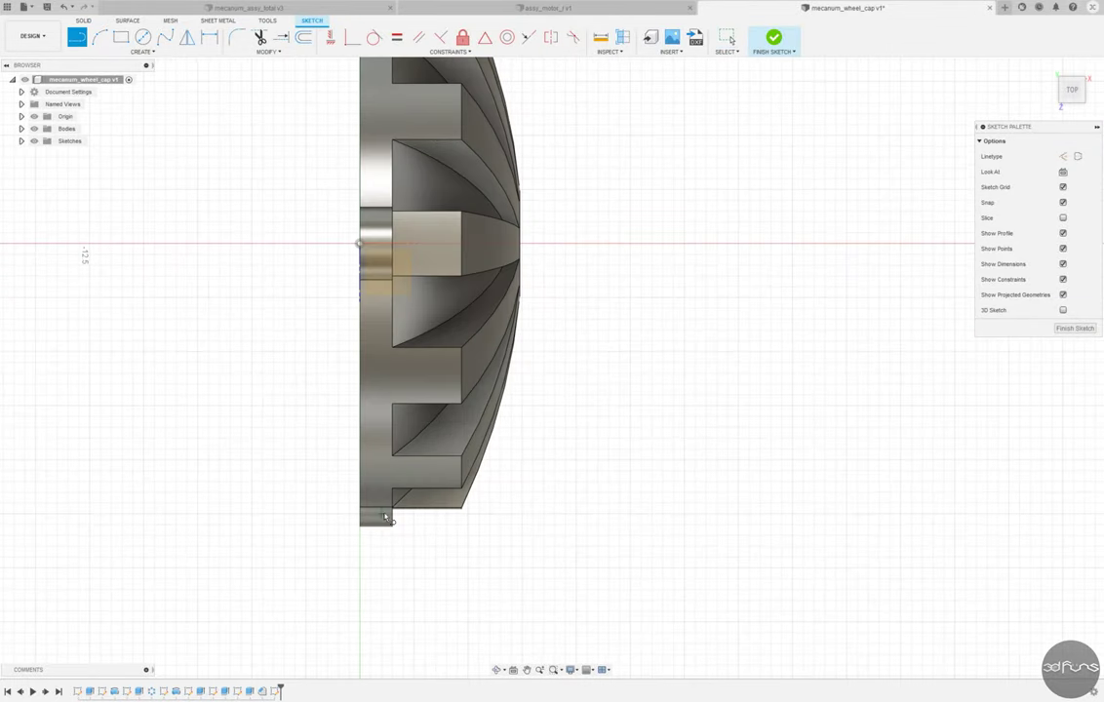
scroll(388, 511, up, 3)
click(502, 487)
click(576, 464)
click(576, 532)
click(432, 525)
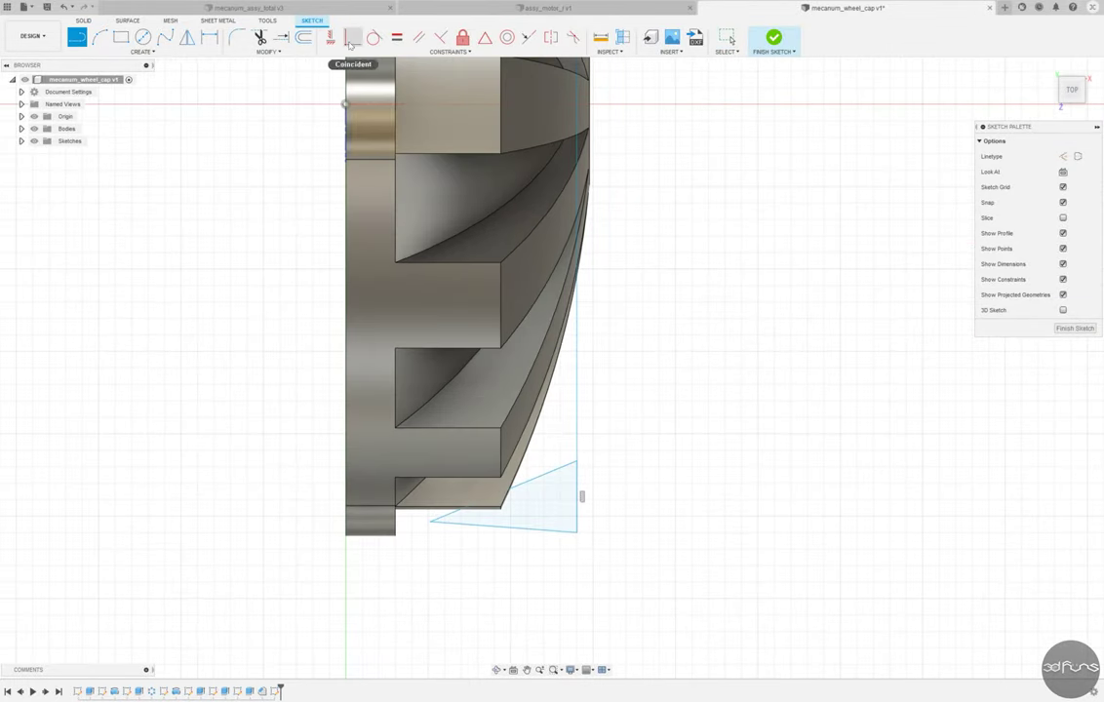
- Dimension the triangle's base 12.30 from the cap's axis
click(331, 37)
scroll(430, 370, down, 1)
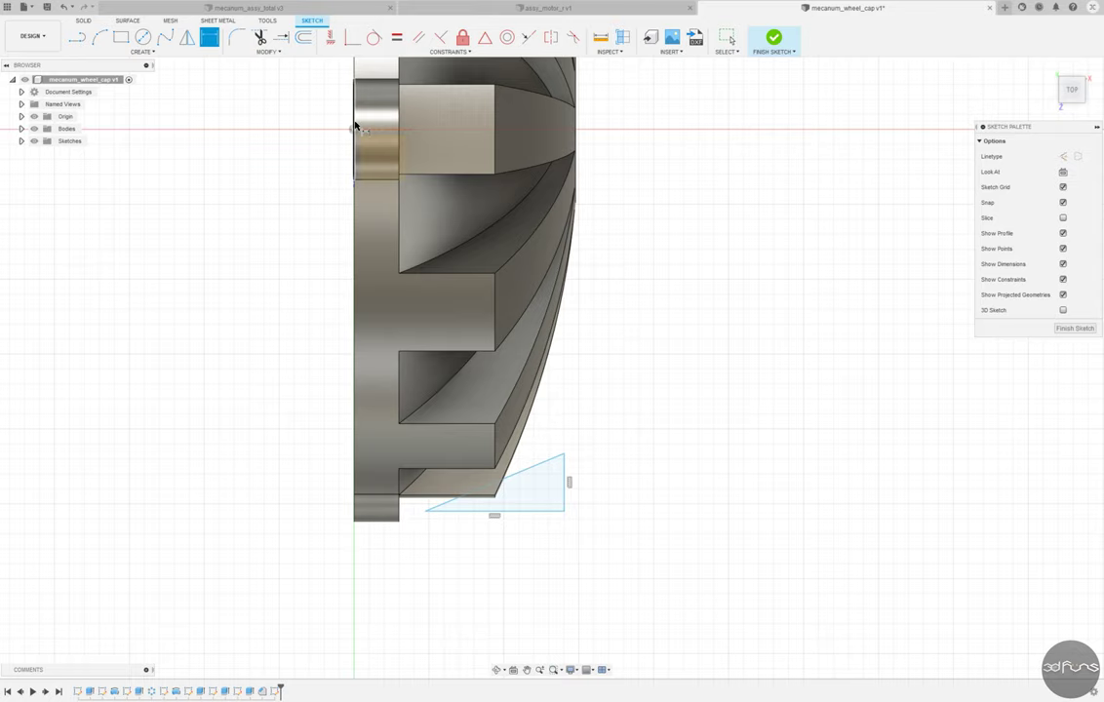
click(468, 511)
click(251, 357)
text(12.3)
key(Return)
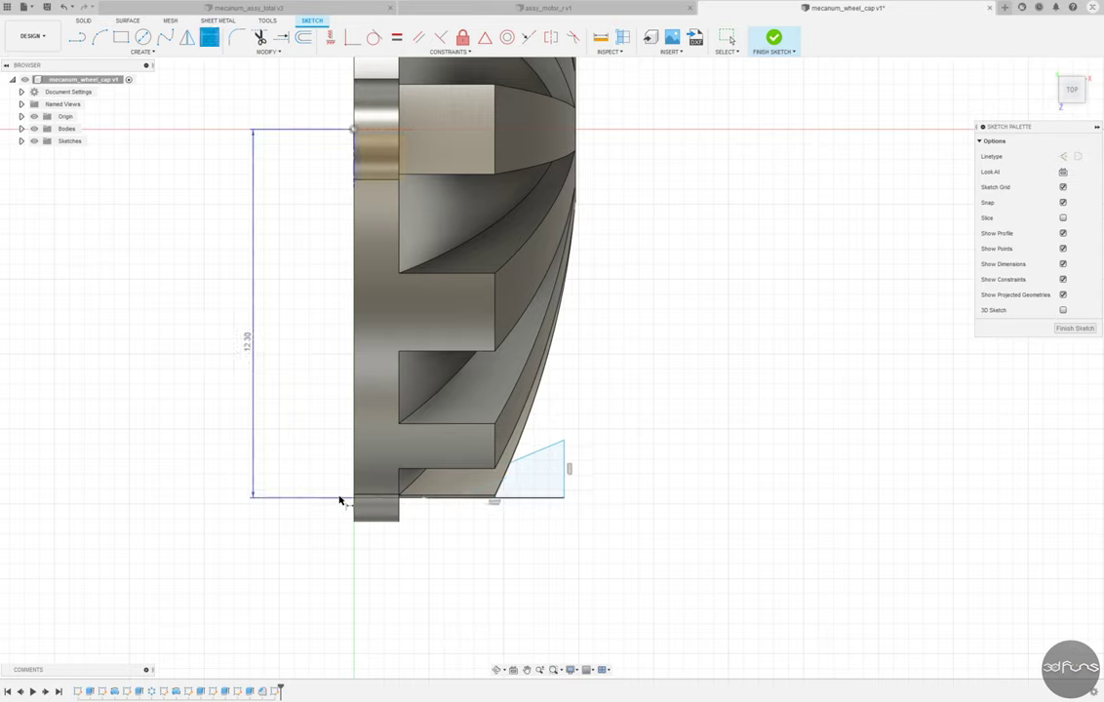
- Add the 3.00 offset and 5.00 base dimensions, then revolve the triangle about the centre axis
click(423, 497)
click(386, 564)
text(3)
click(469, 498)
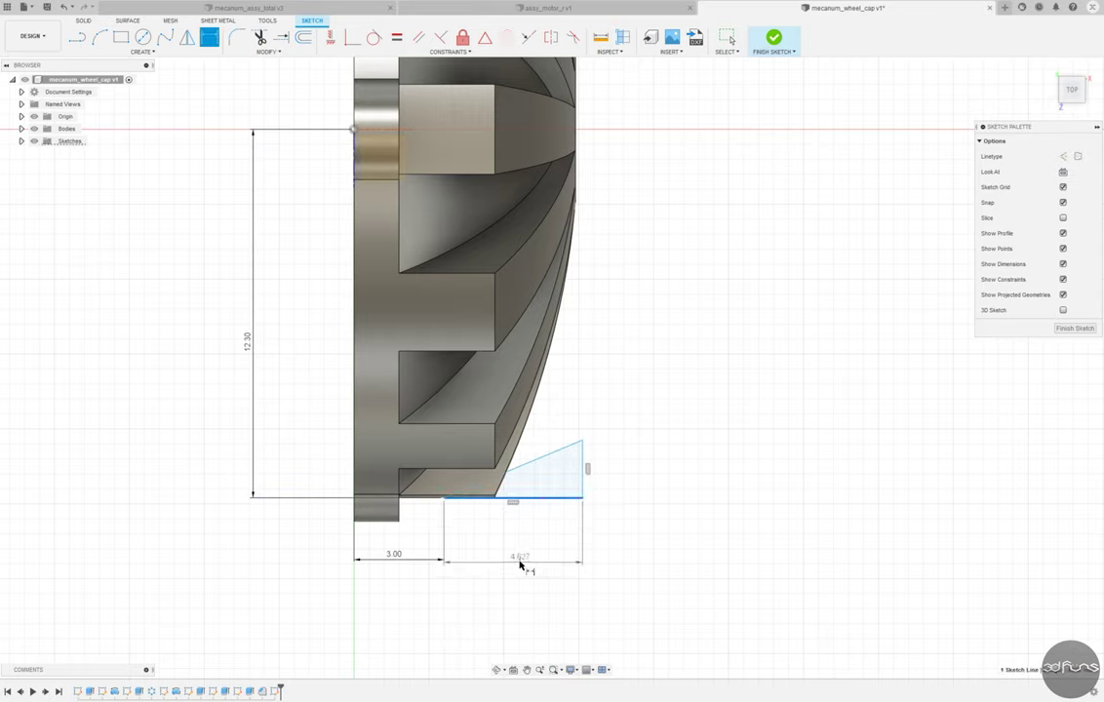
click(520, 565)
text(5)
key(Return)
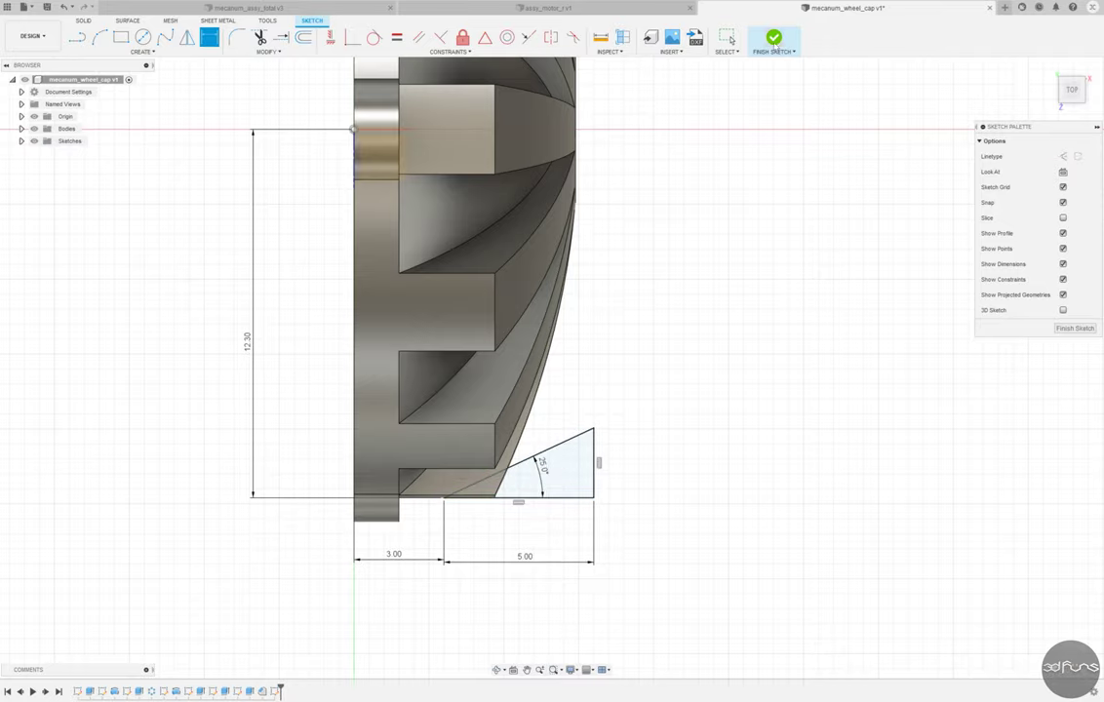
key(r)
click(475, 492)
- Complete the triangle revolve and begin selecting fin edges to chamfer
click(1044, 219)
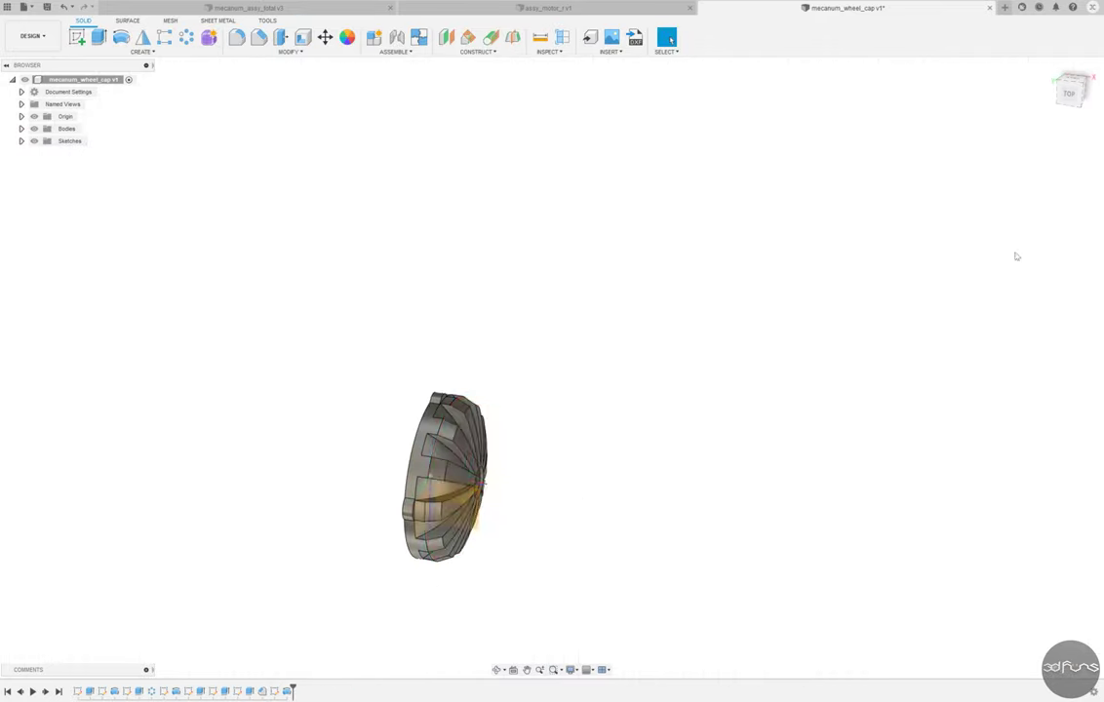
mouse_move(1013, 253)
shift+middle_down()
mouse_move(454, 553)
mouse_move(740, 576)
mouse_move(189, 114)
shift+middle_up()
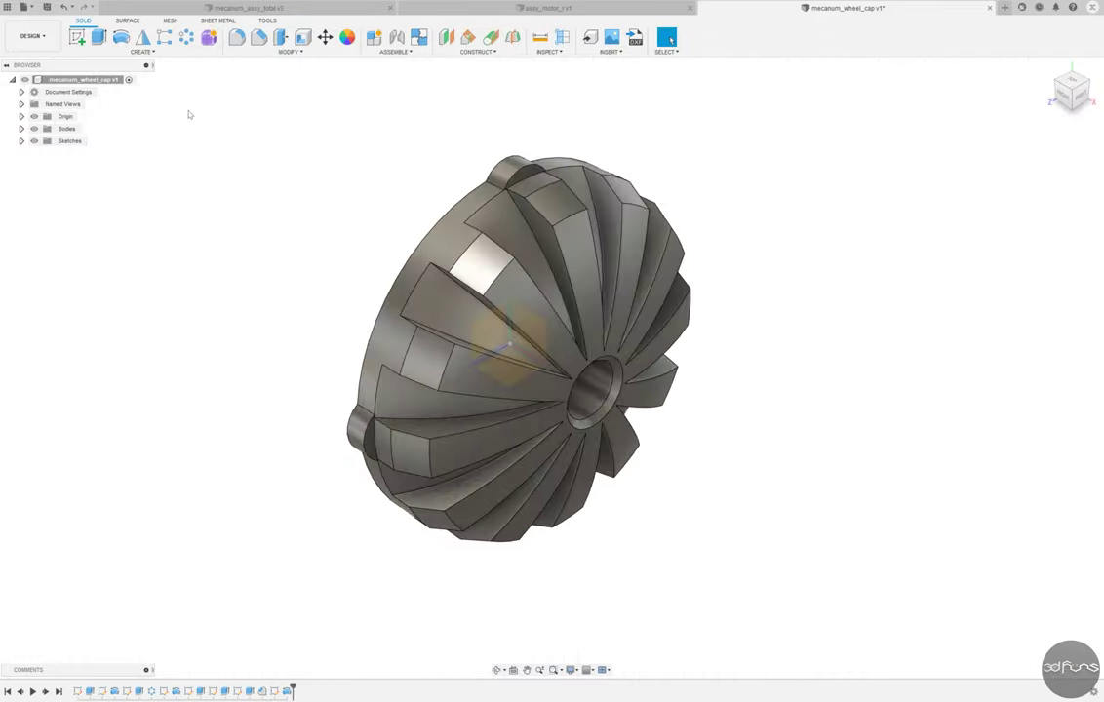
click(259, 37)
click(449, 363)
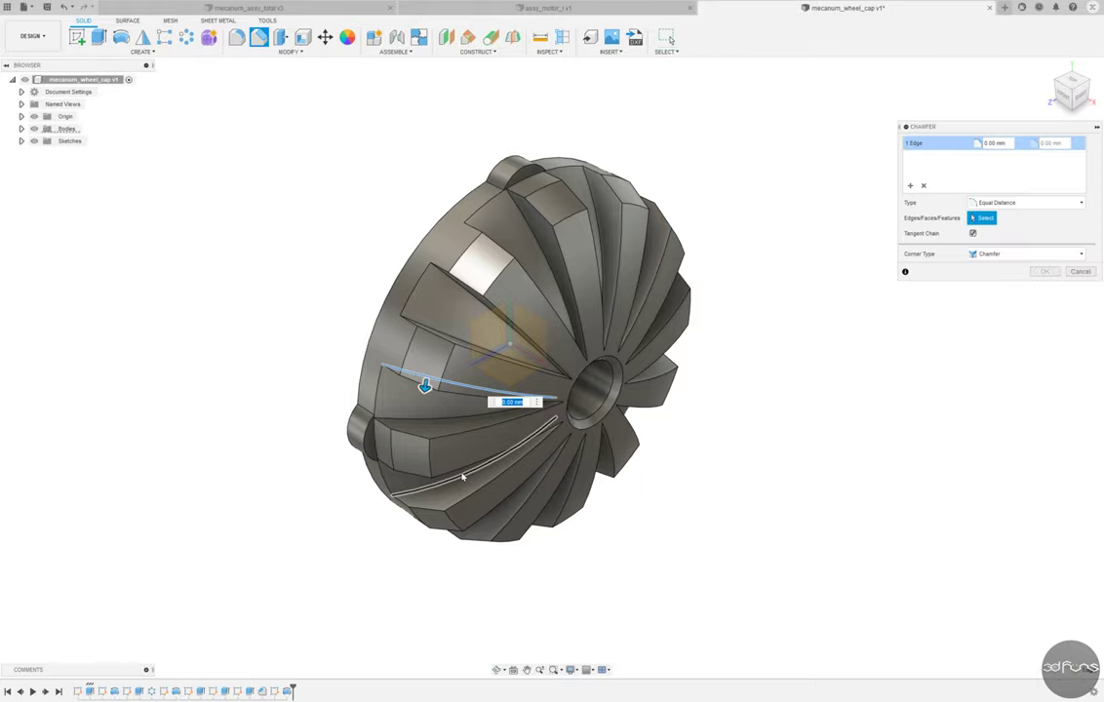
mouse_move(463, 473)
shift+middle_down()
mouse_move(430, 363)
mouse_move(493, 352)
shift+middle_up()
click(420, 239)
- Select the remaining fin edges up to twelve and apply a 1 mm chamfer
mouse_move(420, 239)
shift+middle_down()
mouse_move(493, 239)
mouse_move(415, 395)
mouse_move(431, 439)
mouse_move(406, 399)
shift+middle_up()
click(492, 239)
click(431, 439)
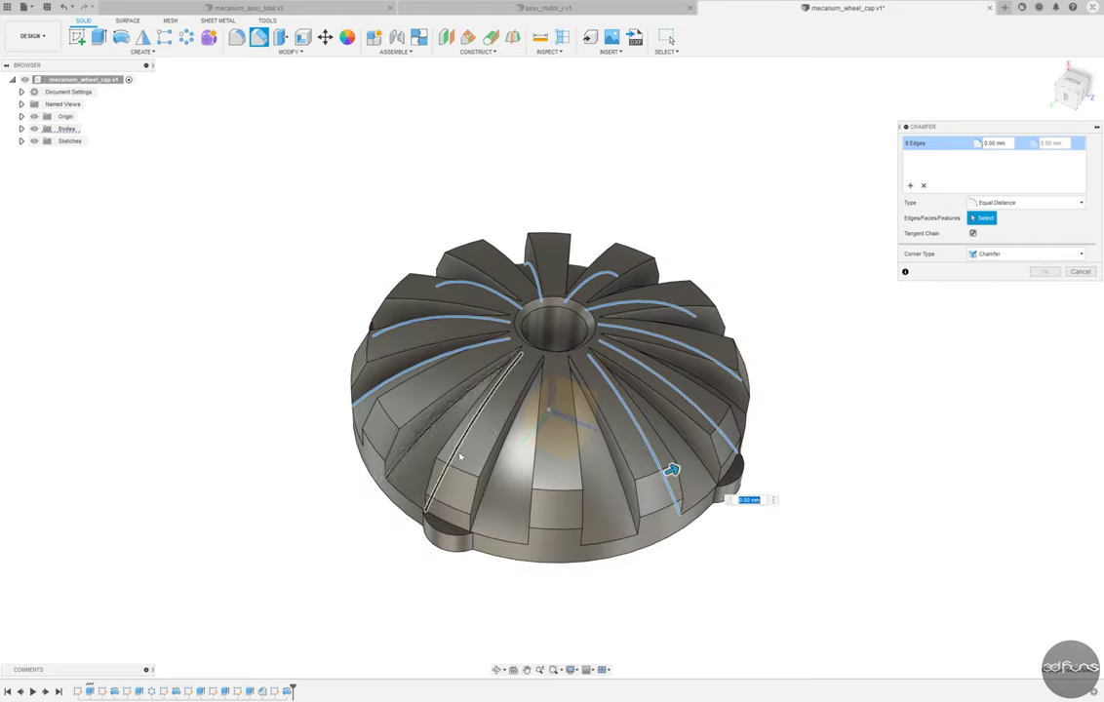
click(492, 478)
click(492, 478)
shift+middle_drag(492, 478, 459, 465)
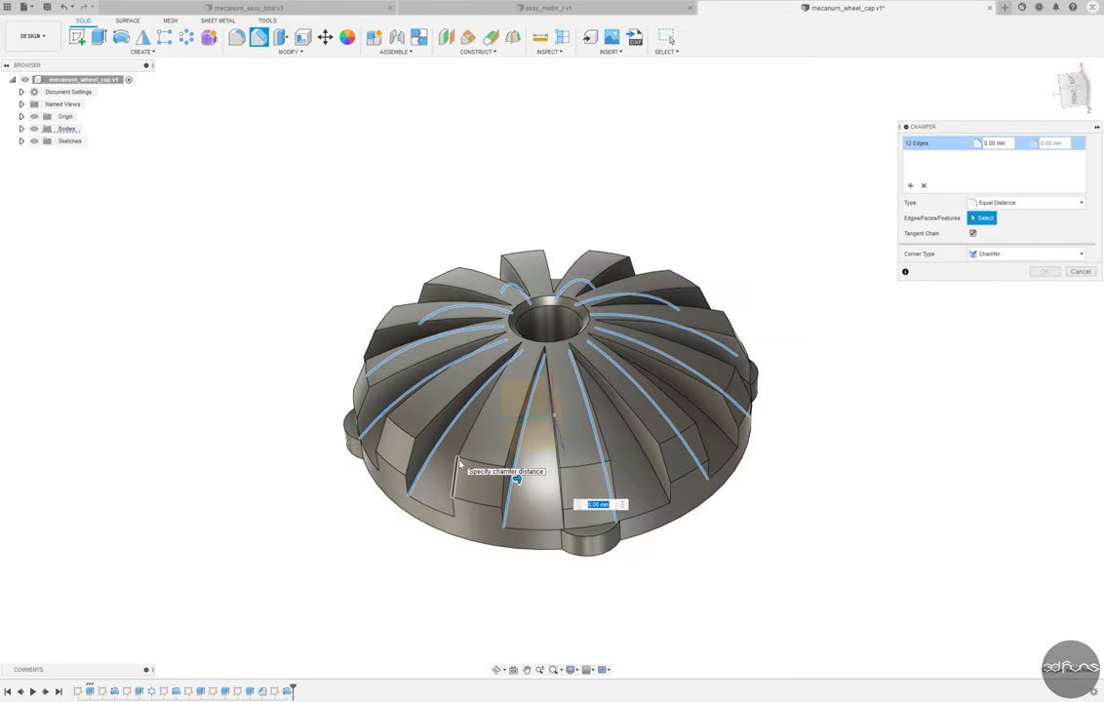
text(1)
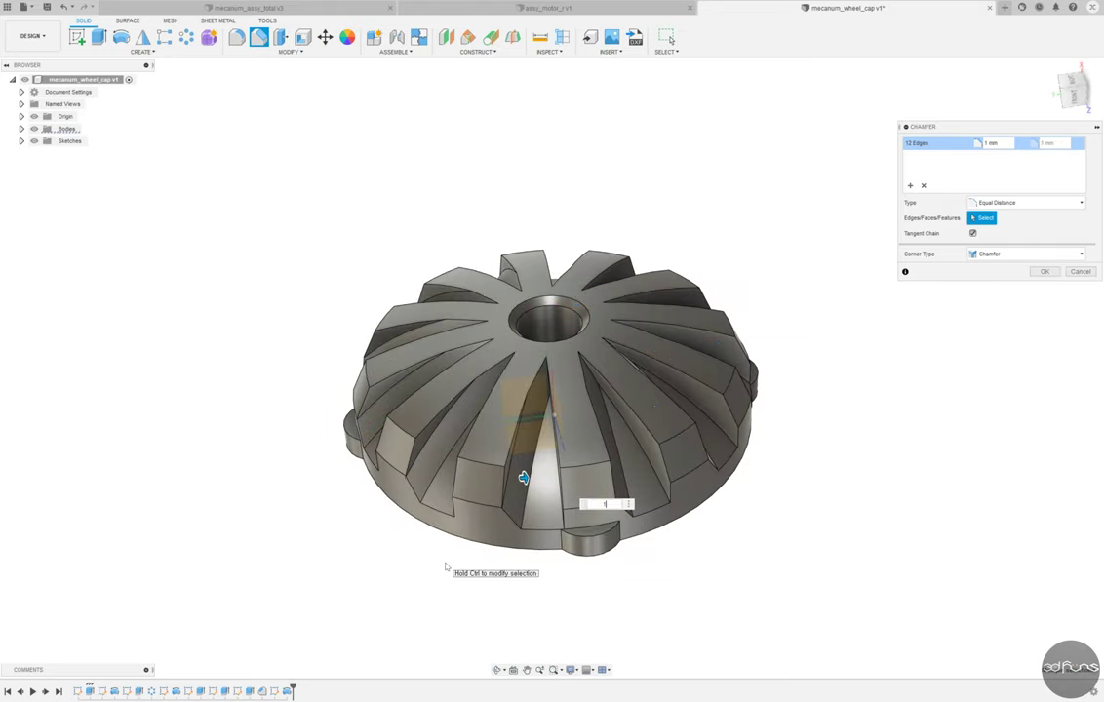
key(Return)
shift+middle_drag(819, 392, 765, 503)
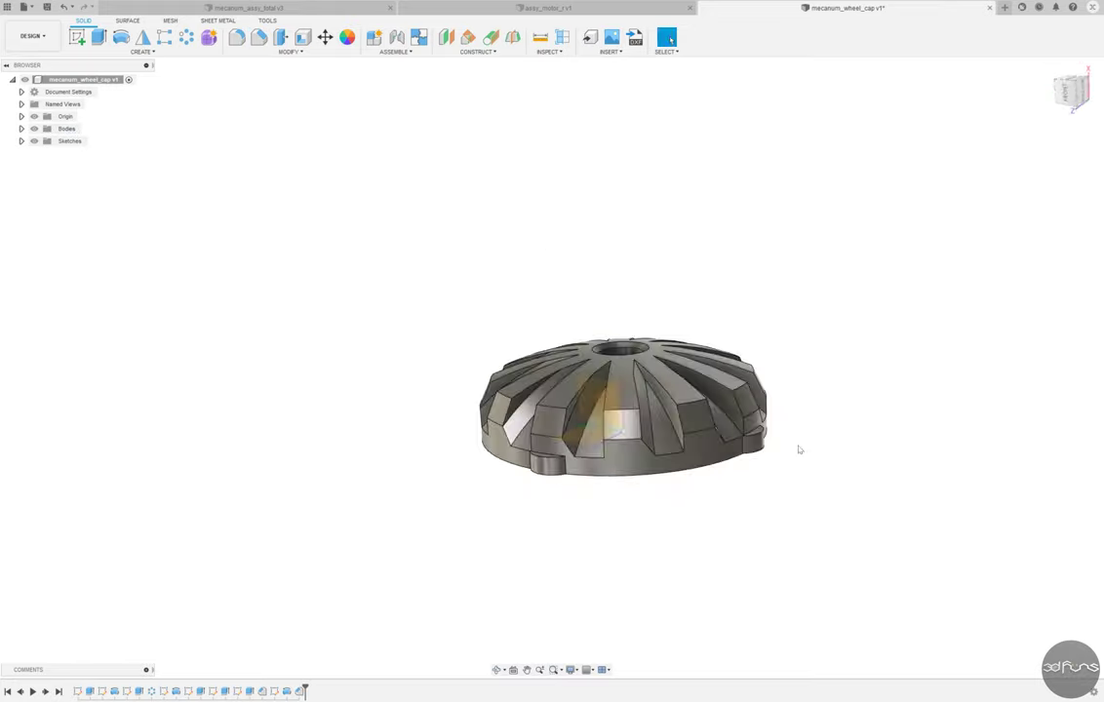
- Return to the home view and save the wheel cap design
click(1071, 93)
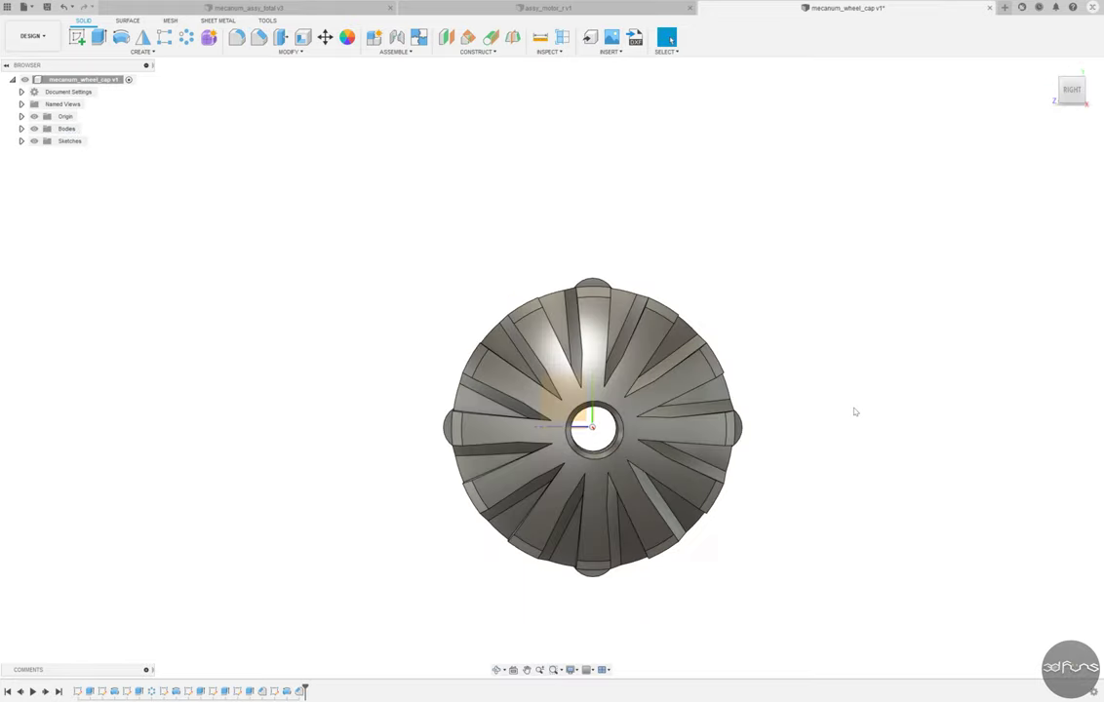
click(1049, 69)
key(ctrl+s)
key(Return)
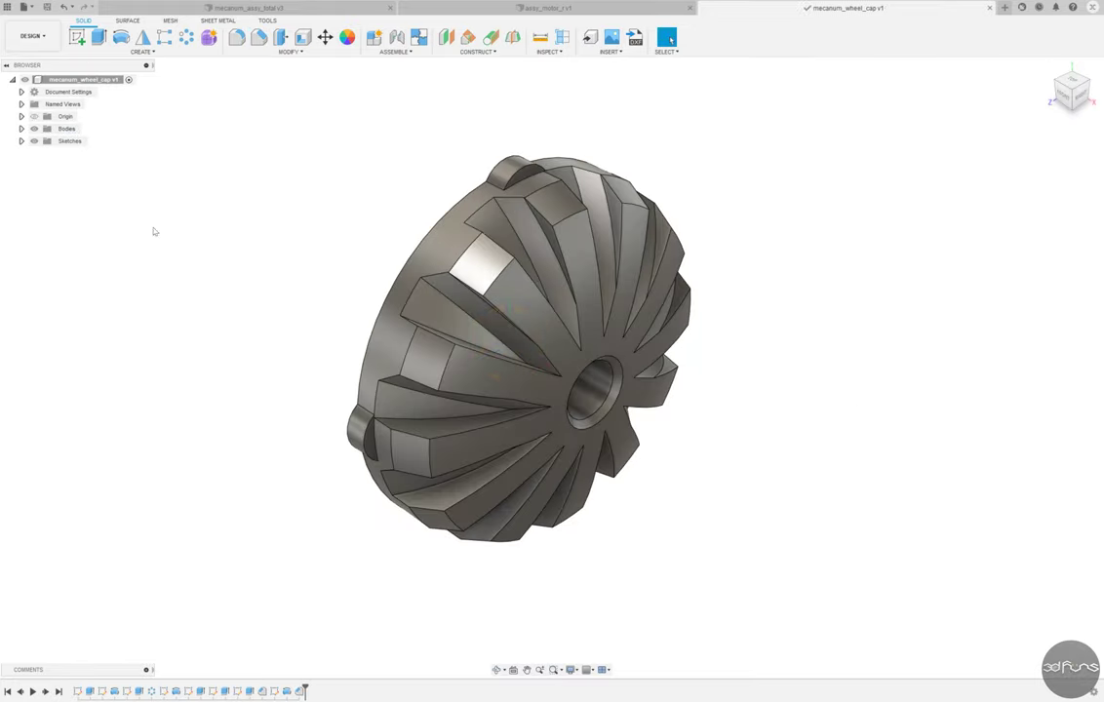
- Create a new design and save it as mecanum_coupling_wheel in the Macanum folder
click(23, 7)
click(49, 22)
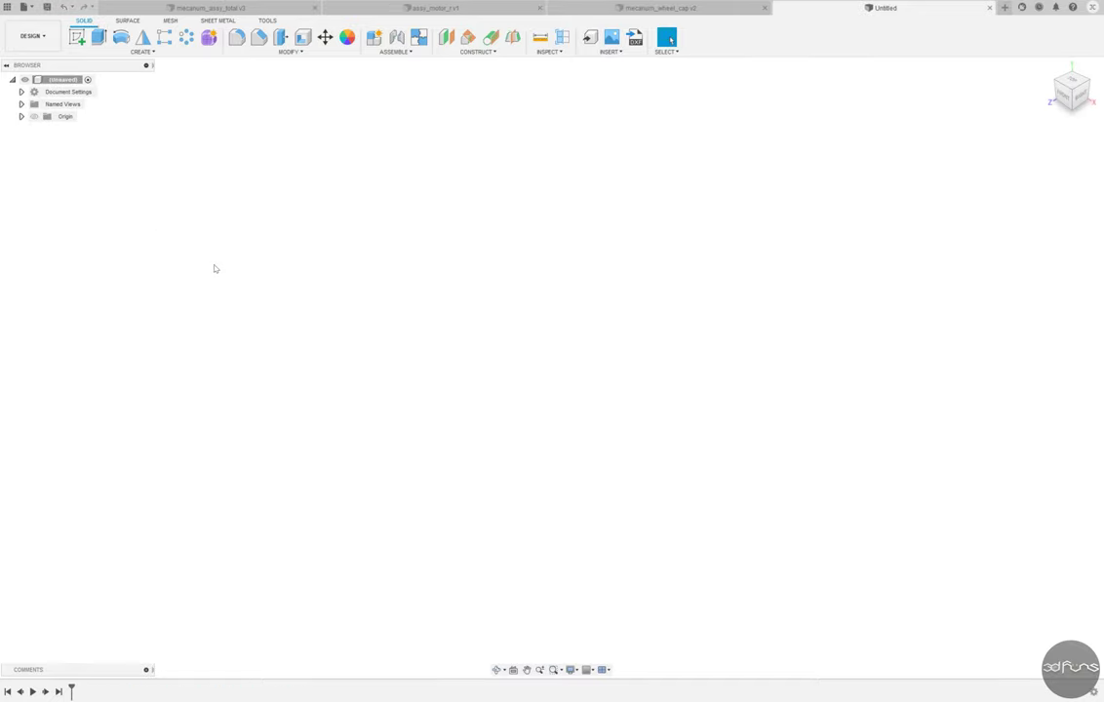
click(46, 7)
text(mecanum_coupling_wheel)
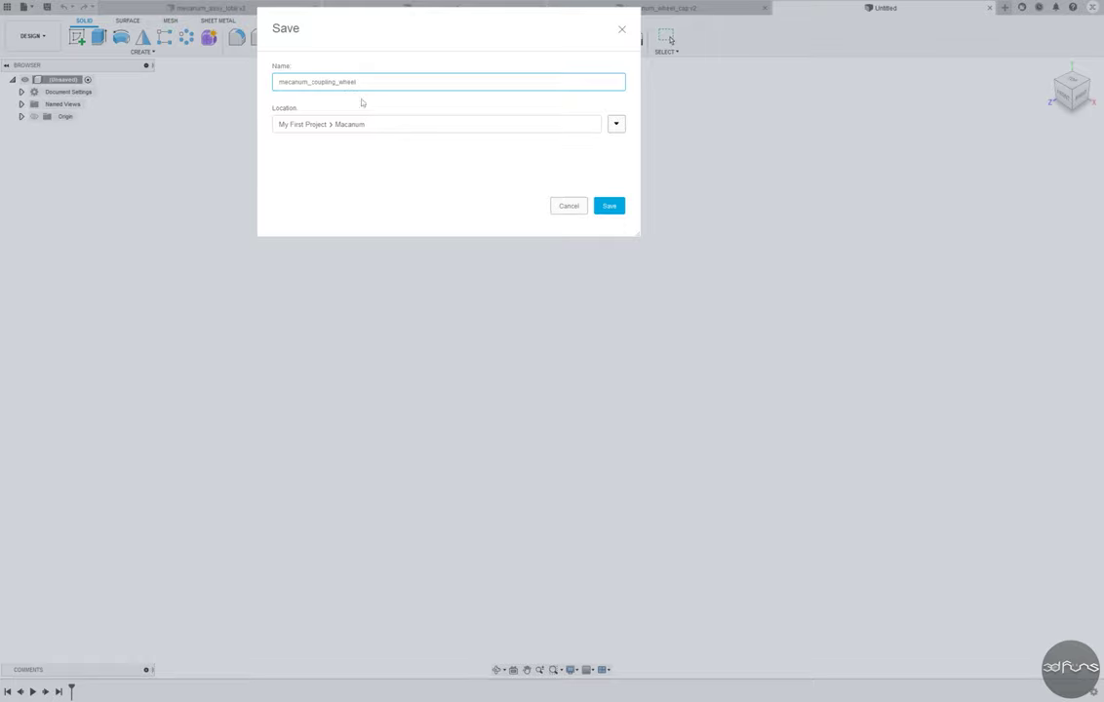
click(608, 206)
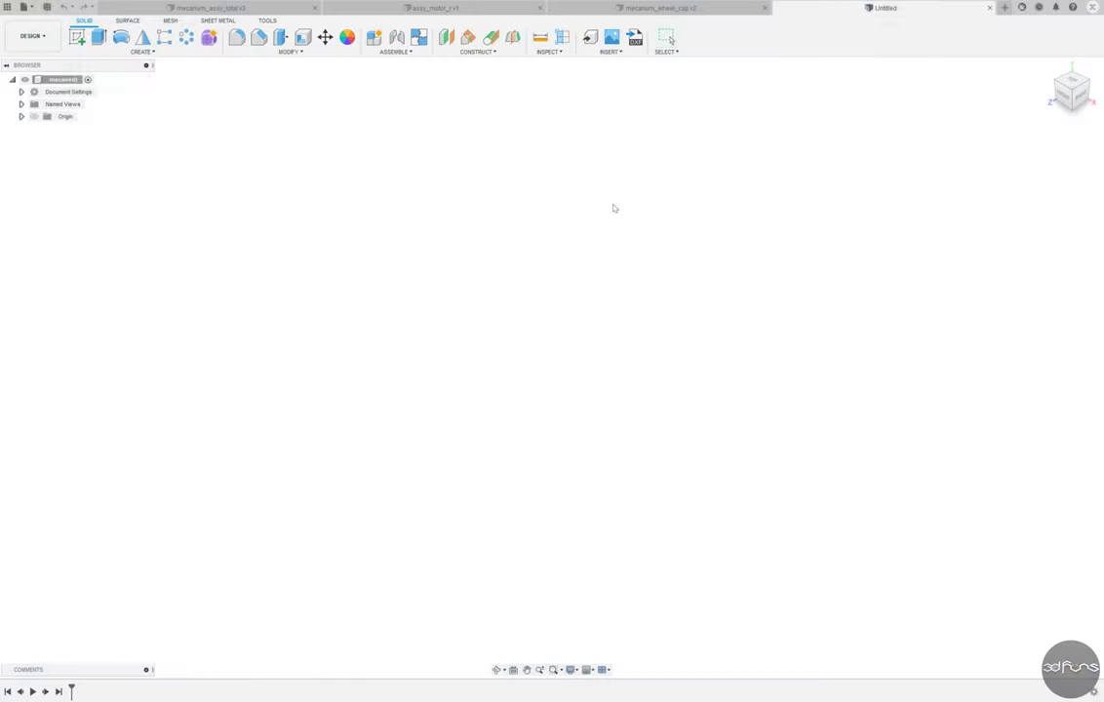
- Sketch a 10-diameter circle at the origin and extrude it into a solid cylinder
key(c)
click(540, 367)
click(577, 389)
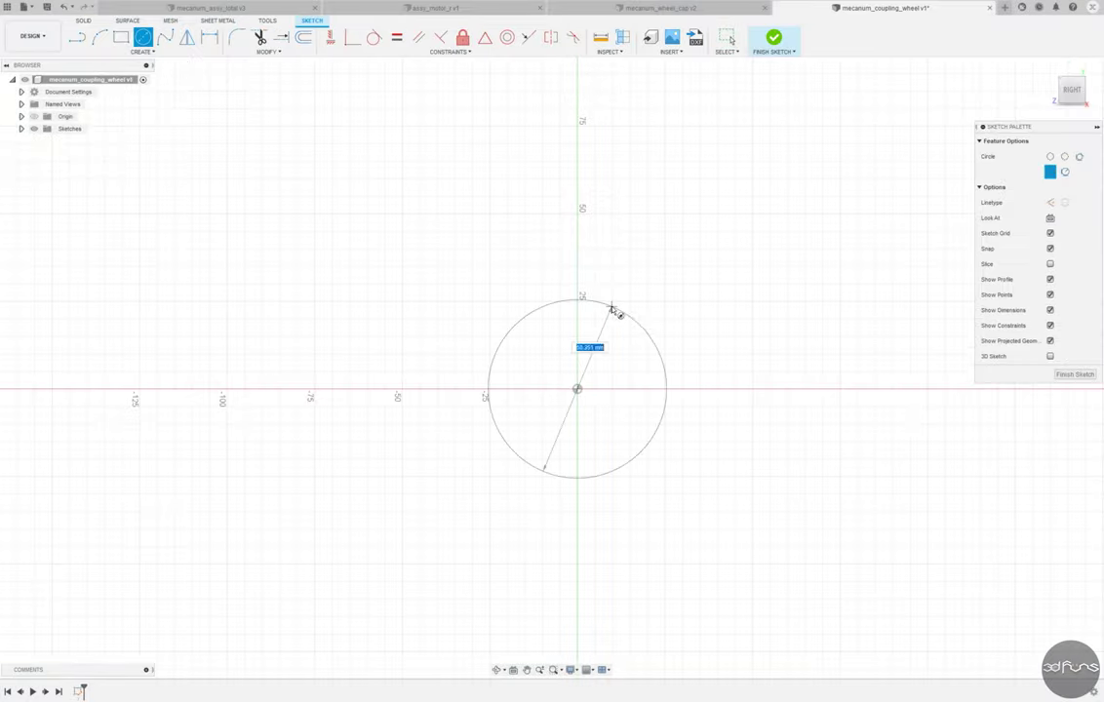
text(10)
key(Return)
click(774, 38)
scroll(551, 342, up, 3)
key(e)
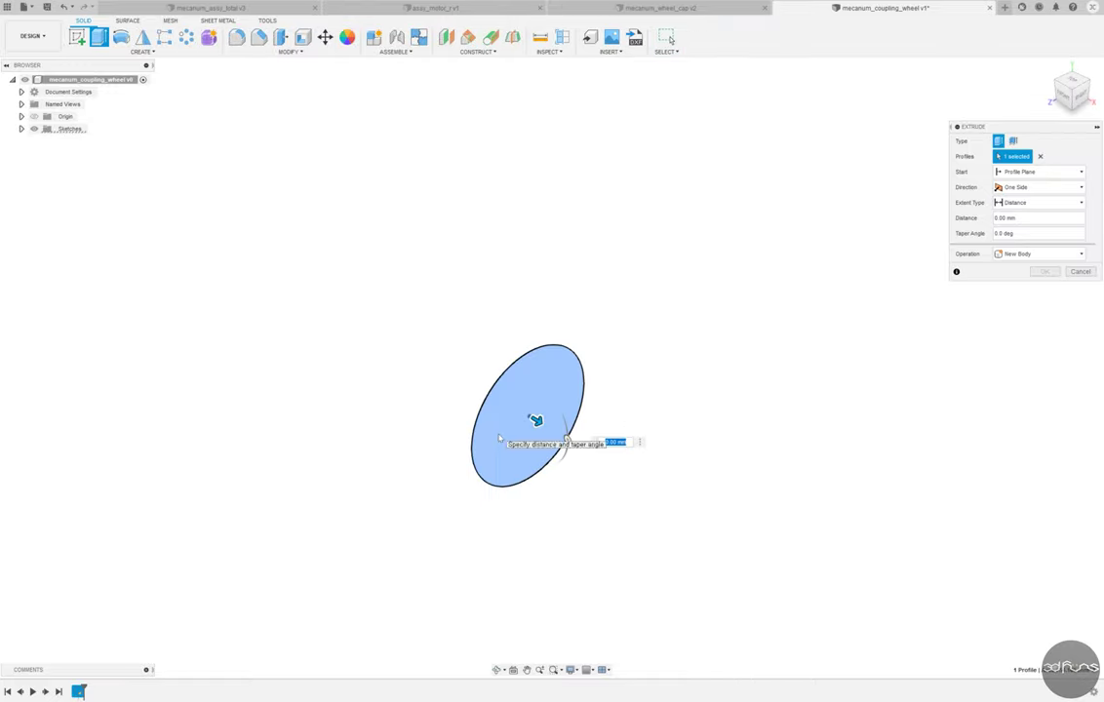
key(Return)
- Sketch a 5-diameter inner circle on the end face and cut it through the cylinder
click(77, 37)
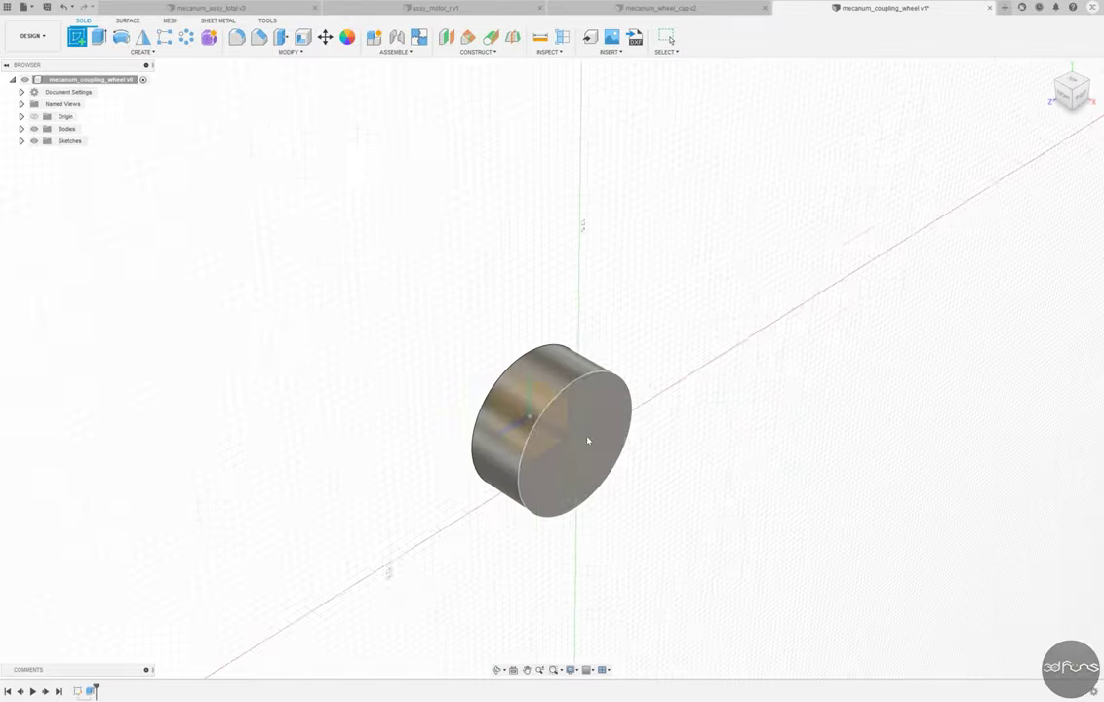
click(519, 384)
text(c)
text(5)
key(Return)
click(773, 41)
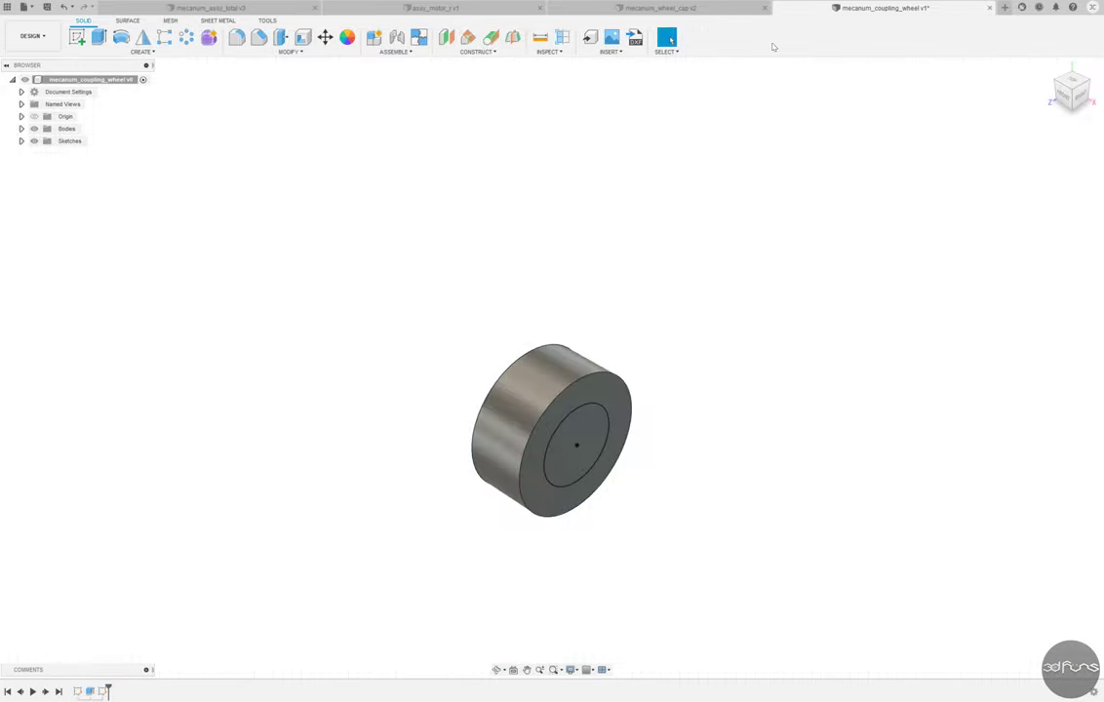
key(e)
click(577, 447)
drag(566, 449, 532, 448)
key(Return)
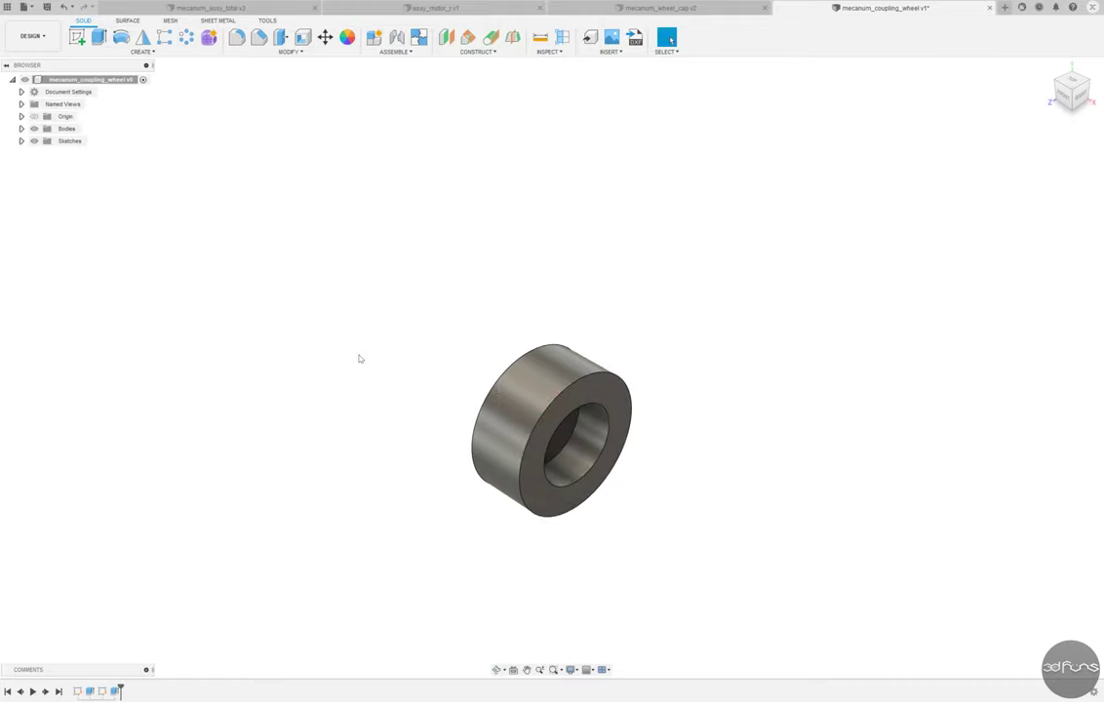
- Reopen the face sketch, then start an extrude from Sketch2 and cancel it
double_click(103, 692)
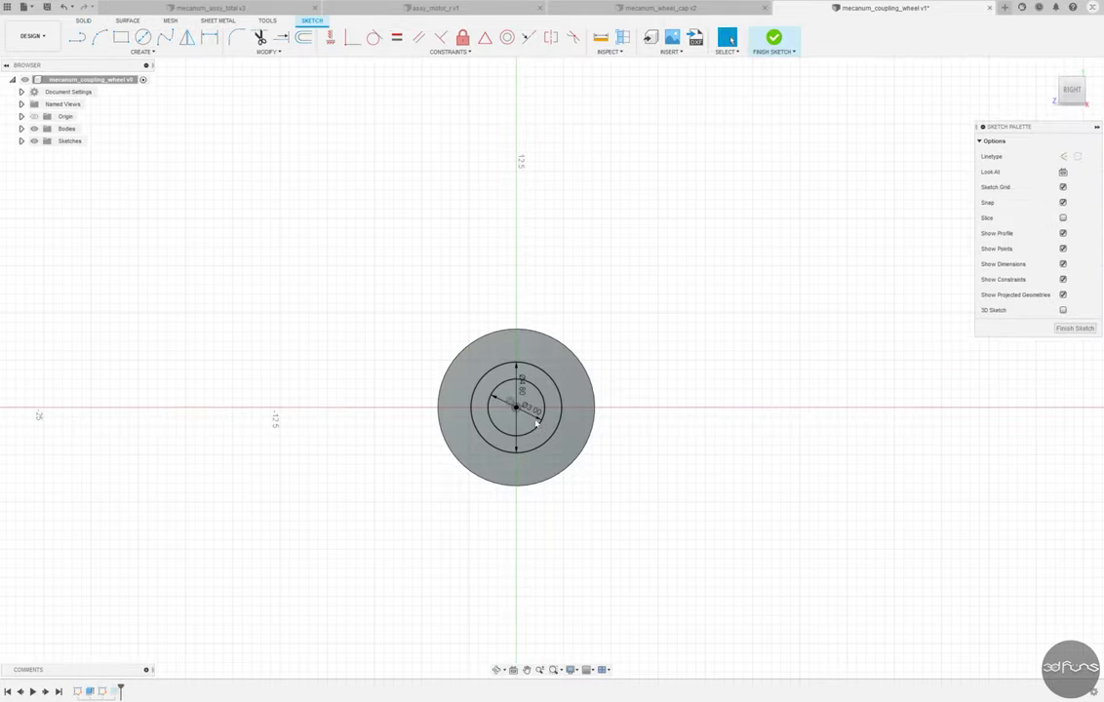
click(772, 41)
click(22, 140)
click(78, 165)
key(e)
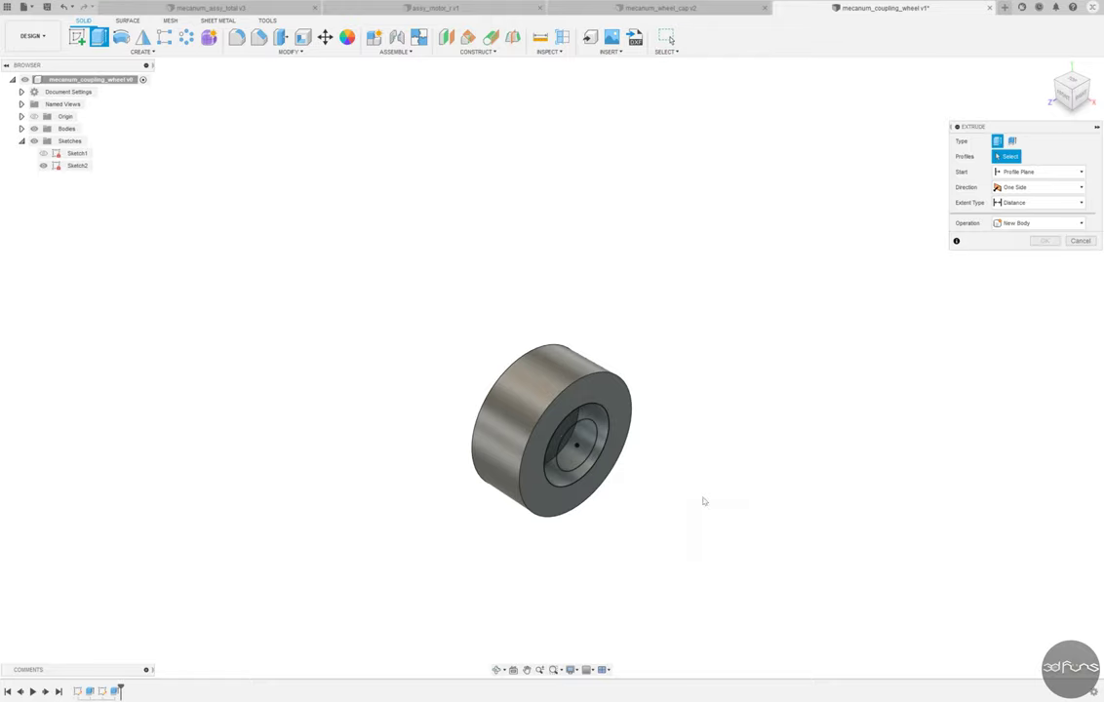
click(1039, 202)
key(Escape)
key(Escape)
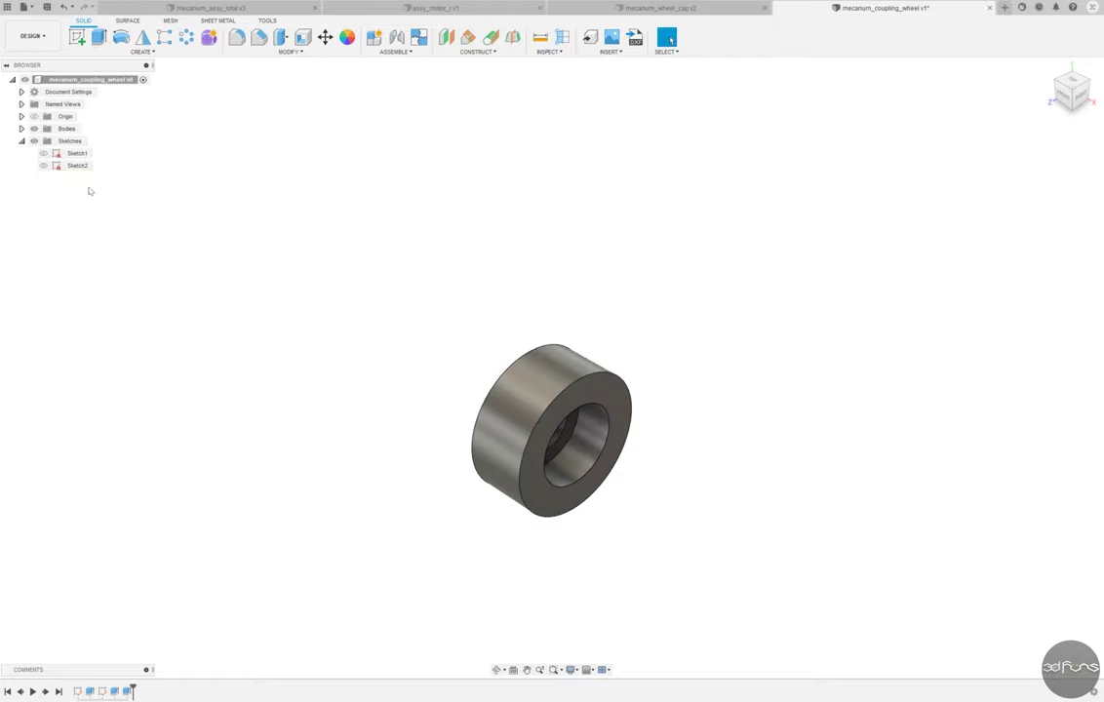
- Draw a slot rectangle on the ring's end face starting at its centre
click(77, 37)
click(526, 429)
key(r)
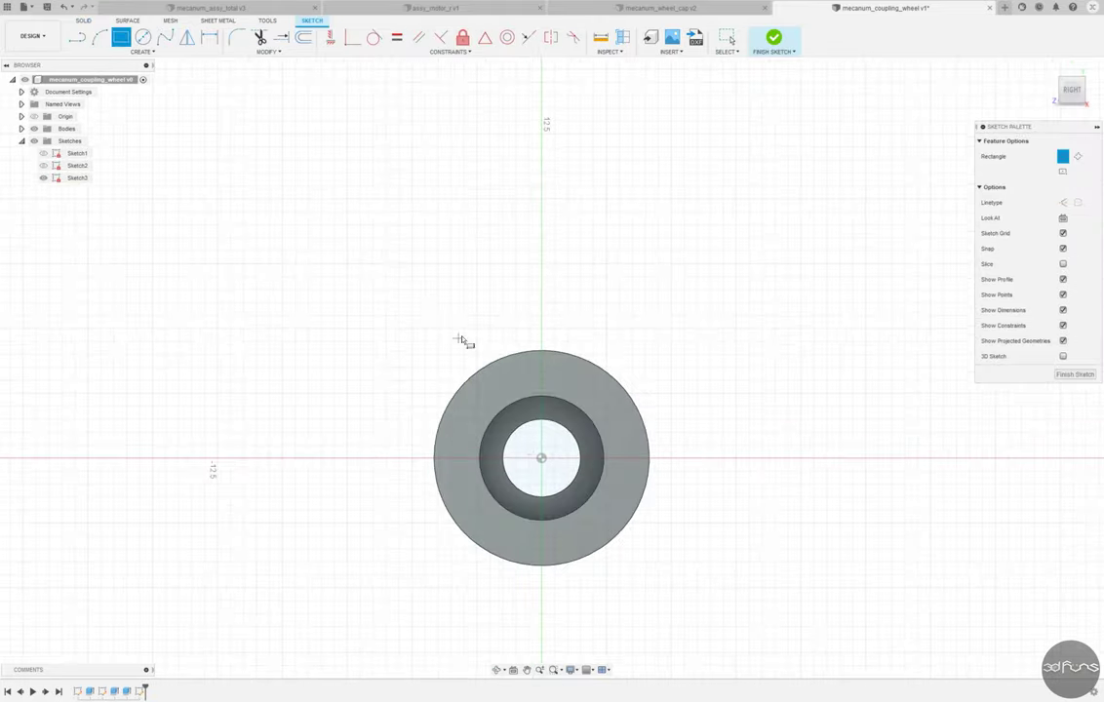
click(480, 458)
key(Return)
key(Escape)
scroll(539, 462, up, 2)
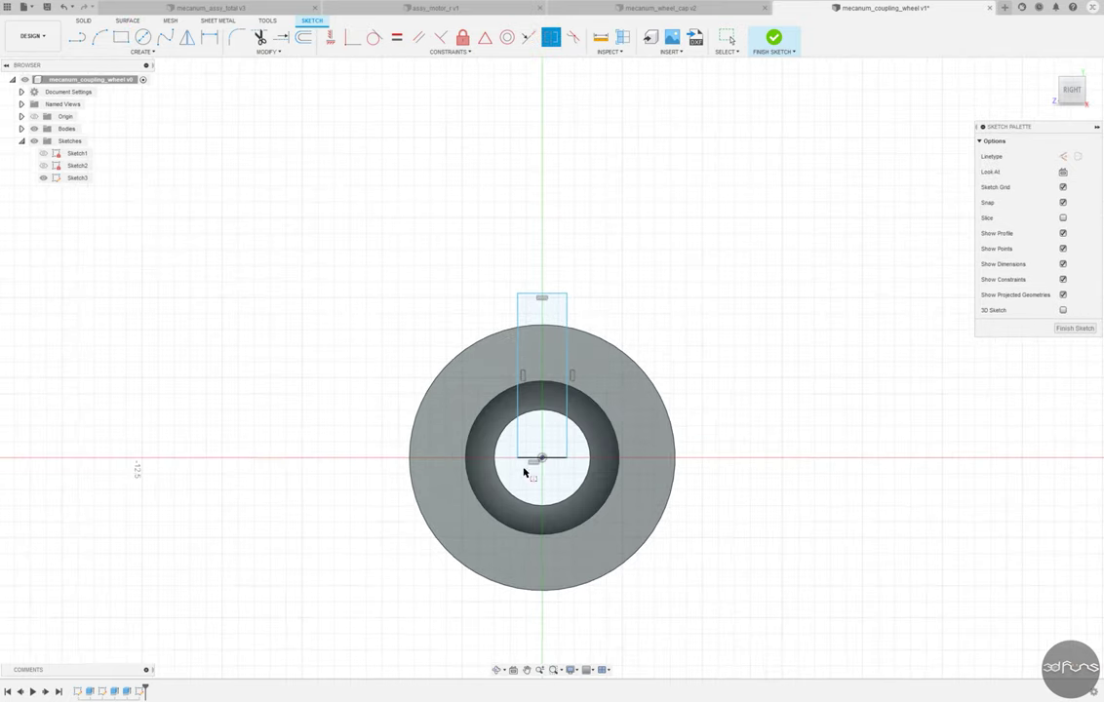
- Dimension the slot rectangle to 1.50 wide and 5.00 tall
click(209, 37)
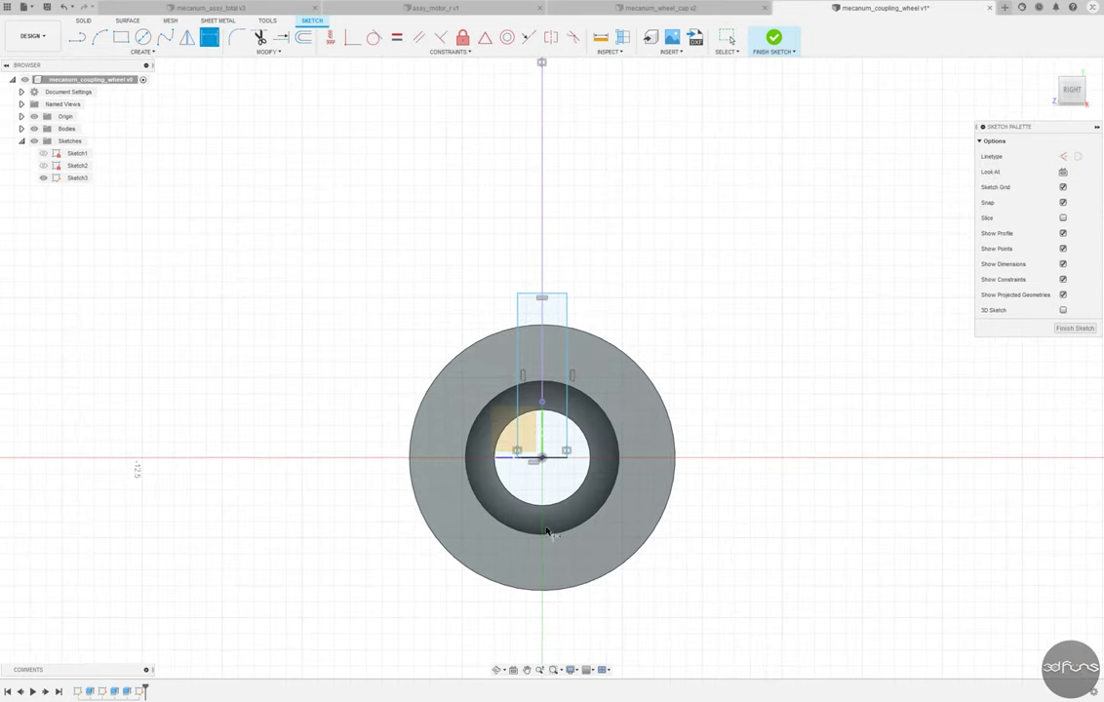
click(544, 457)
click(558, 485)
text(1.5)
key(Return)
click(567, 390)
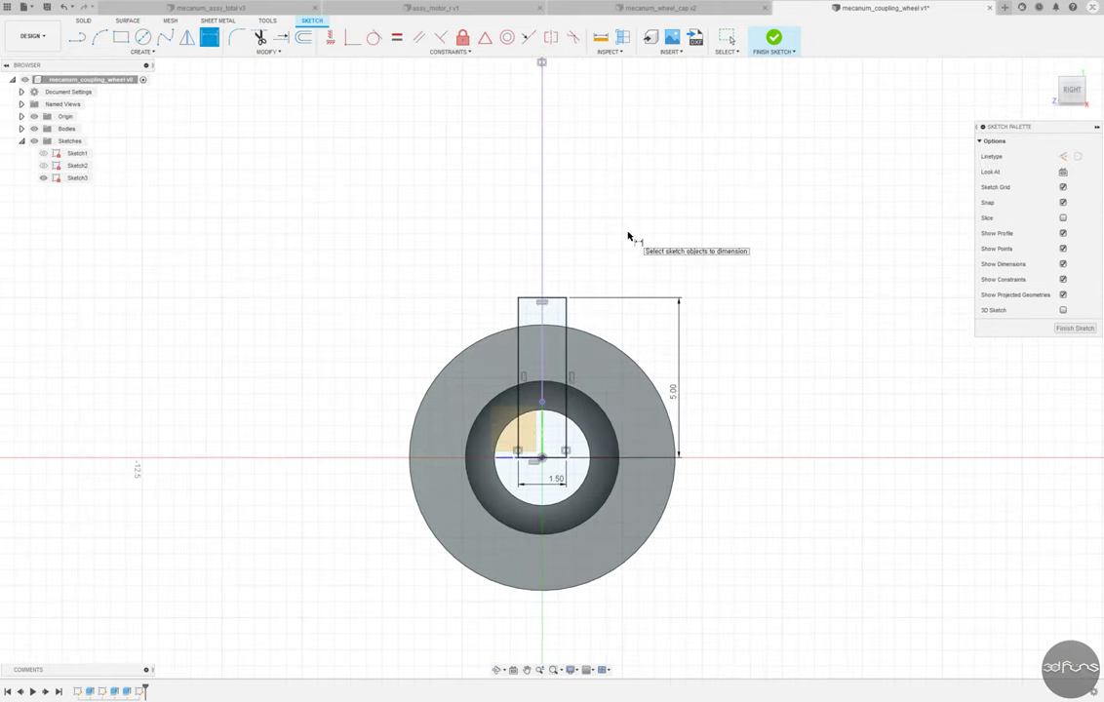
- Extrude-cut the slot rectangle through one side of the ring
key(e)
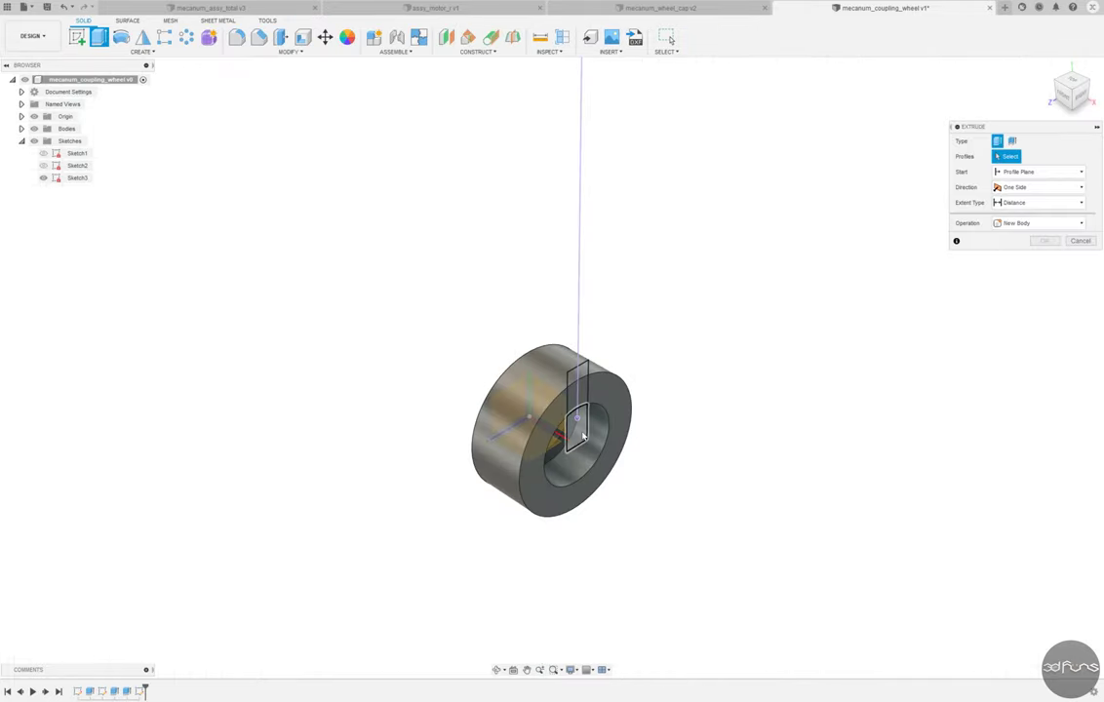
click(580, 395)
drag(517, 342, 341, 314)
click(1038, 202)
click(1014, 239)
click(1044, 287)
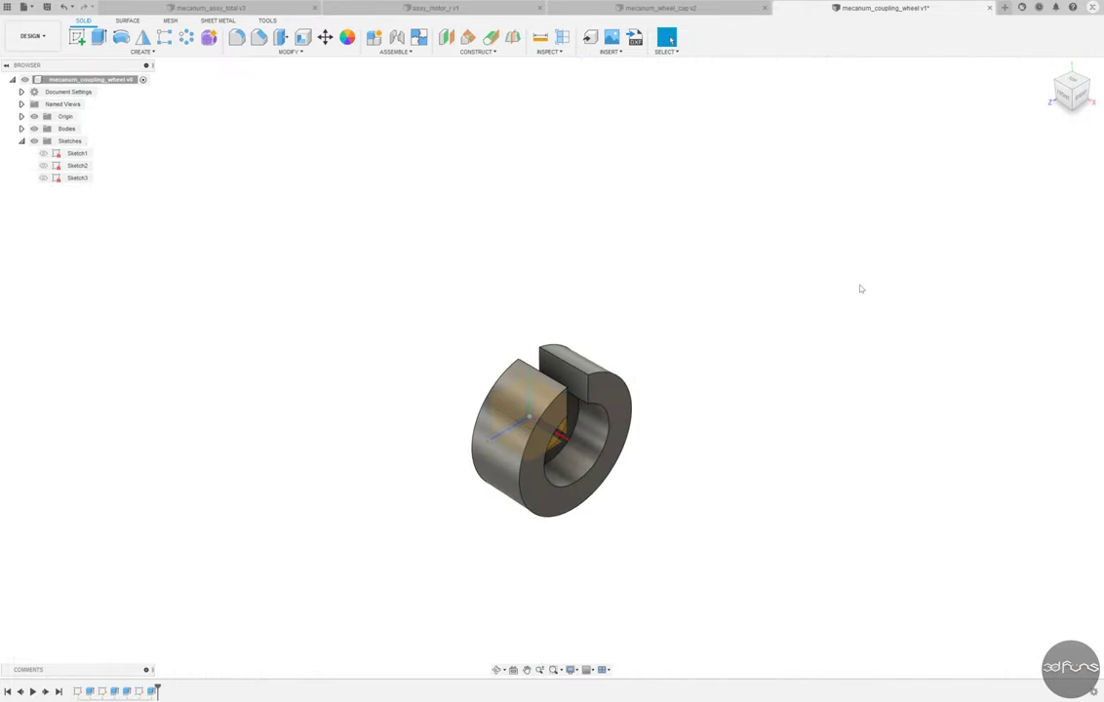
- Fillet the inner bore edge and the top slot edge, then save the part
click(259, 37)
click(562, 468)
key(Return)
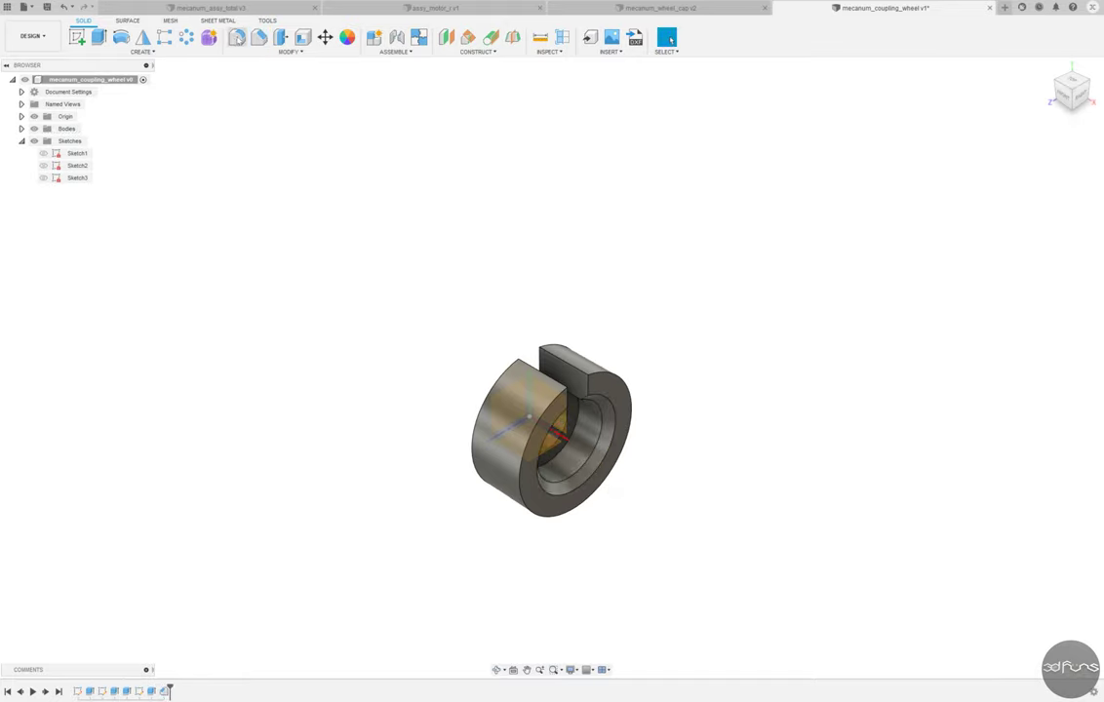
key(f)
click(558, 368)
key(Return)
key(F6)
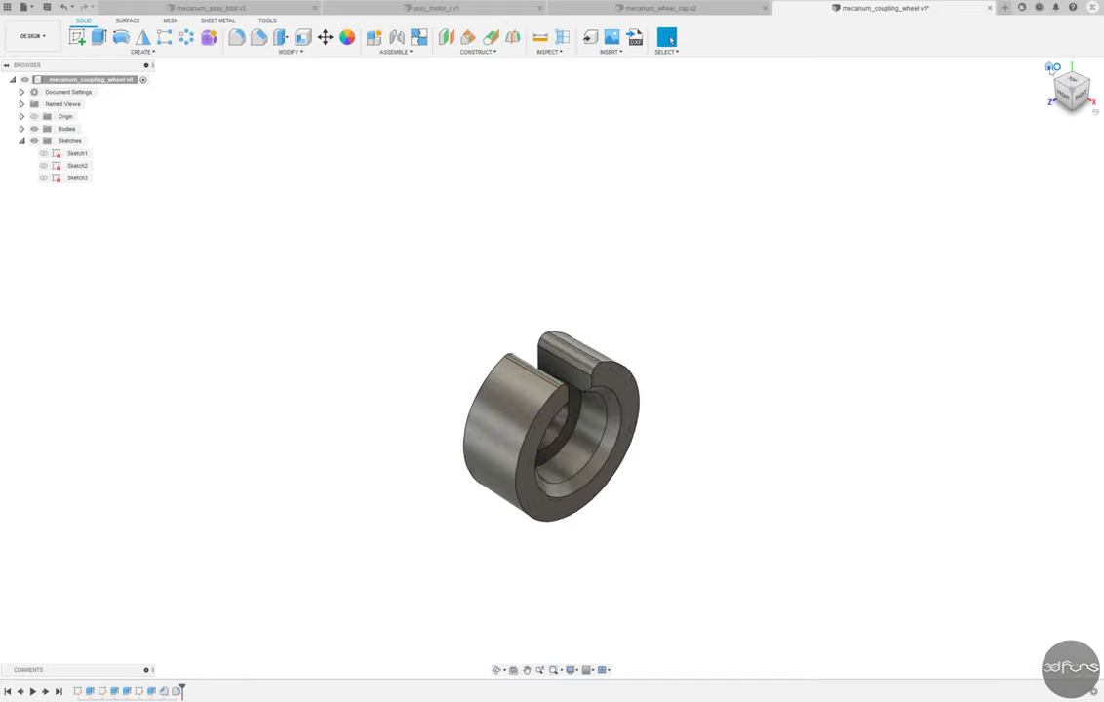